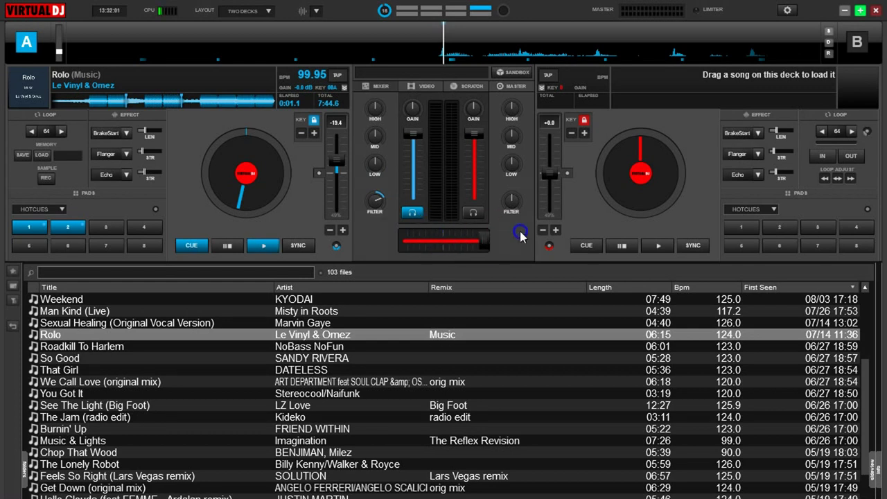
Start Rolo playing on deck A from hot cue 2 with the Echo effect enabled
{"action": "left_click", "coordinate": [66, 226]}
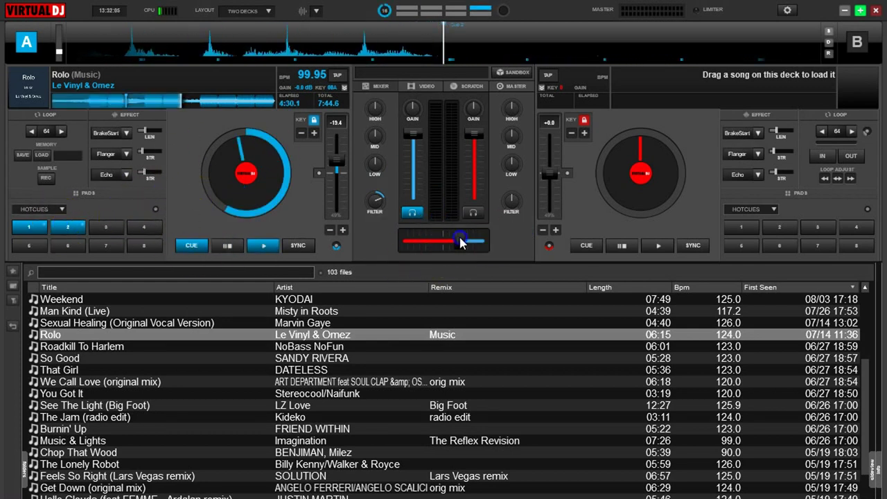
{"action": "left_click", "coordinate": [109, 174]}
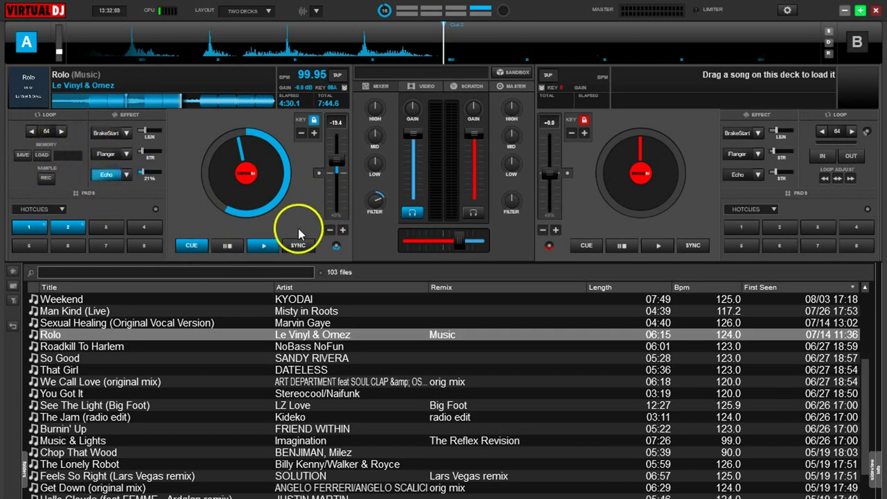
{"action": "left_click", "coordinate": [263, 246]}
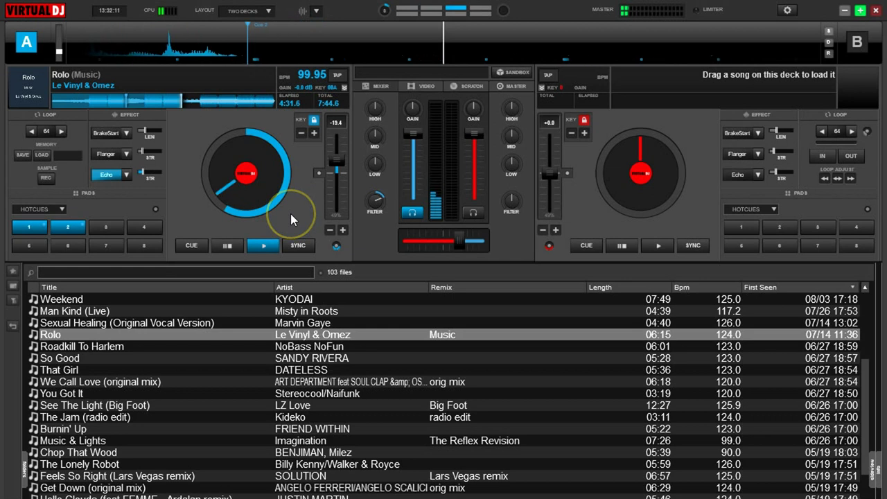
Move the crossfader to the centre and return deck A's filter to neutral as Rolo plays in
{"action": "left_click_drag", "start_coordinate": [378, 201], "coordinate": [376, 202]}
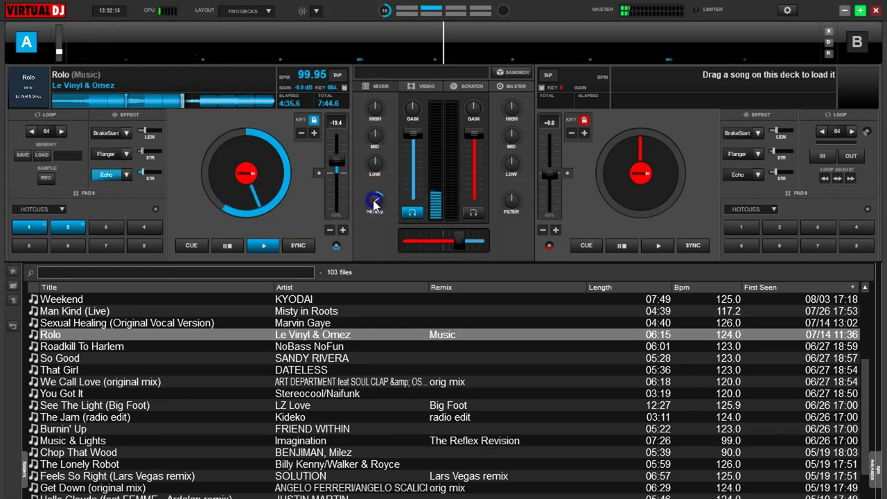
{"action": "mouse_move", "coordinate": [458, 240]}
{"action": "left_mouse_down"}
{"action": "mouse_move", "coordinate": [439, 236]}
{"action": "mouse_move", "coordinate": [444, 246]}
{"action": "left_mouse_up"}
{"action": "left_click_drag", "start_coordinate": [371, 200], "coordinate": [372, 202]}
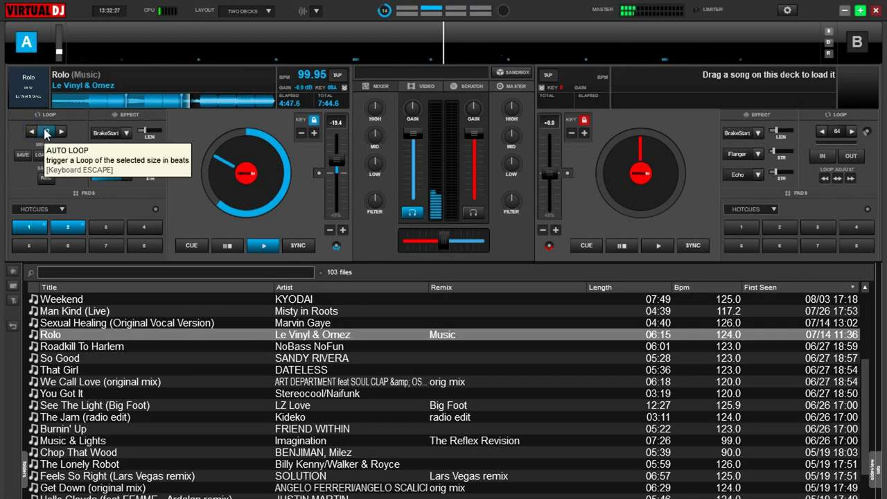
Loop Rolo on deck A for 32 beats, accepting the forward loop direction
{"action": "left_click", "coordinate": [47, 131]}
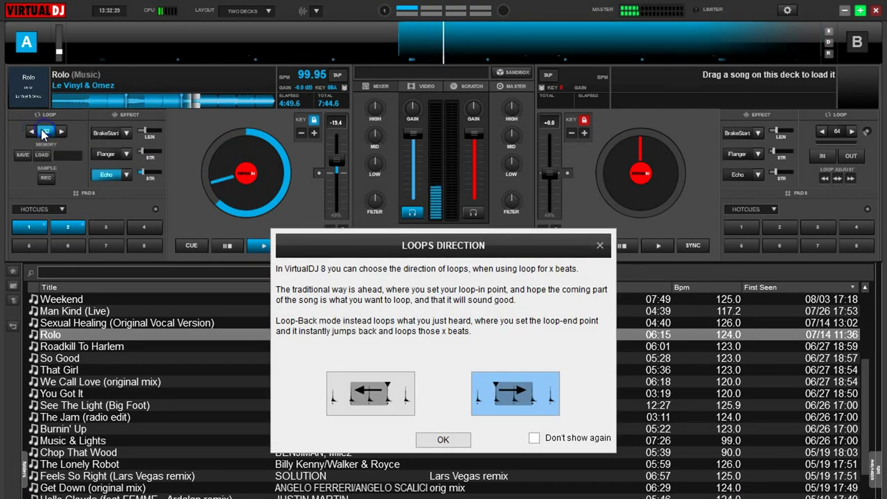
{"action": "left_click", "coordinate": [440, 439]}
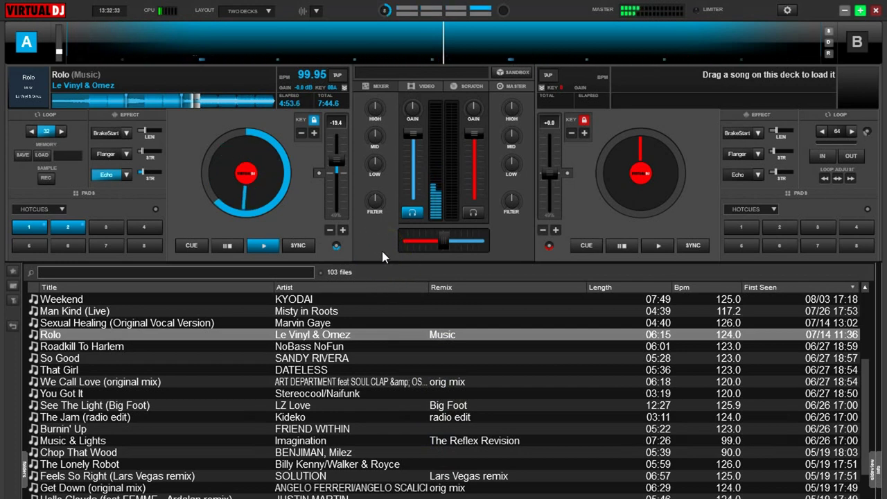
{"action": "left_click", "coordinate": [599, 253]}
Load Chop That Wood onto deck B and sync its tempo to deck A
{"action": "left_click", "coordinate": [269, 487]}
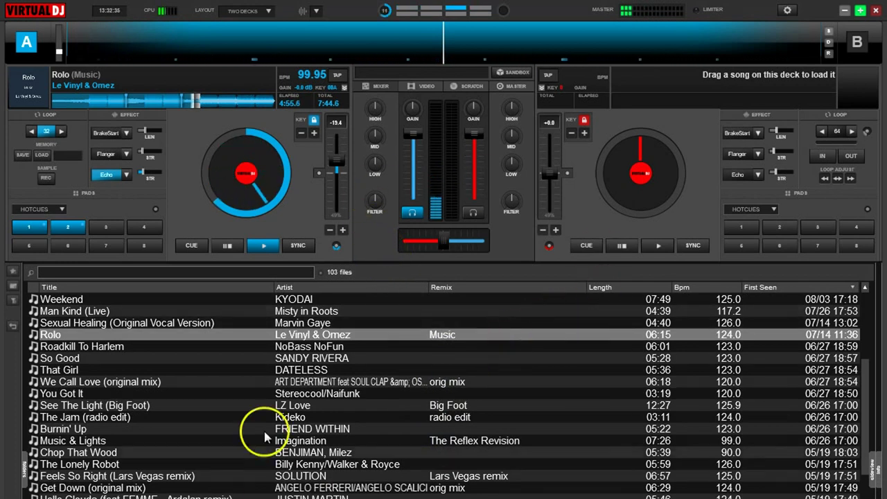
{"action": "left_click_drag", "start_coordinate": [157, 450], "coordinate": [613, 219]}
{"action": "left_click", "coordinate": [620, 167]}
{"action": "left_click", "coordinate": [581, 77]}
{"action": "left_click", "coordinate": [691, 245]}
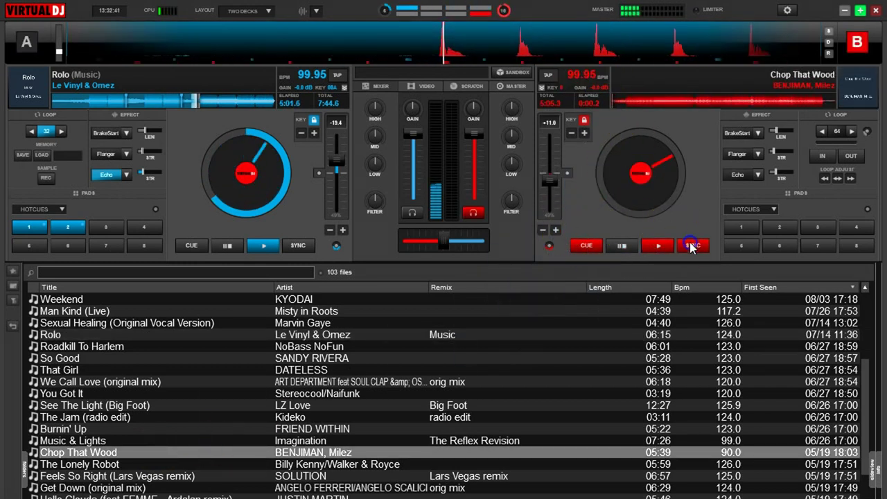
Cue Chop That Wood to its first beat and start it in time with deck A's loop
{"action": "left_click_drag", "start_coordinate": [488, 45], "coordinate": [491, 43]}
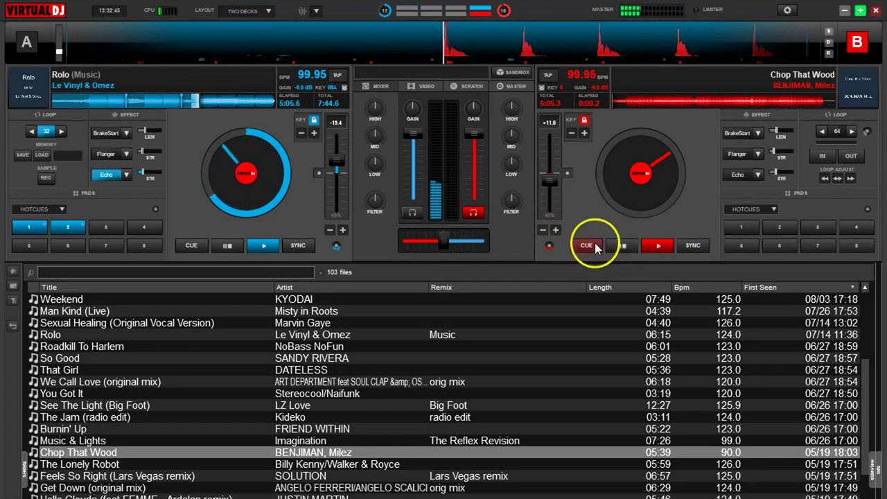
{"action": "left_click", "coordinate": [652, 248]}
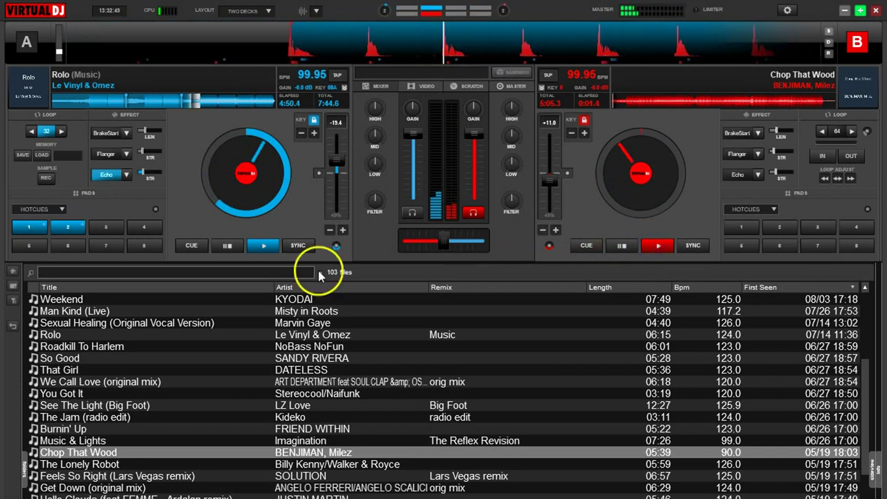
{"action": "left_click", "coordinate": [341, 234]}
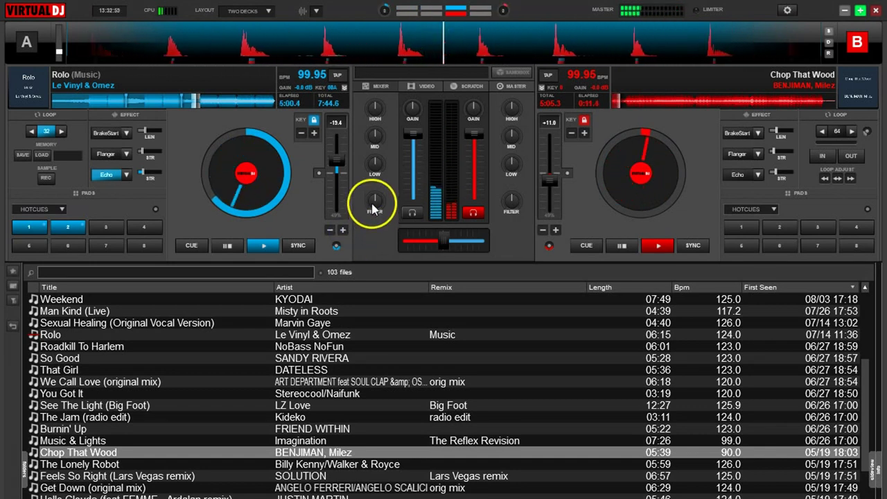
Gradually raise deck A's high-pass filter and increase its Echo strength to thin out Rolo
{"action": "left_click_drag", "start_coordinate": [374, 201], "coordinate": [375, 199]}
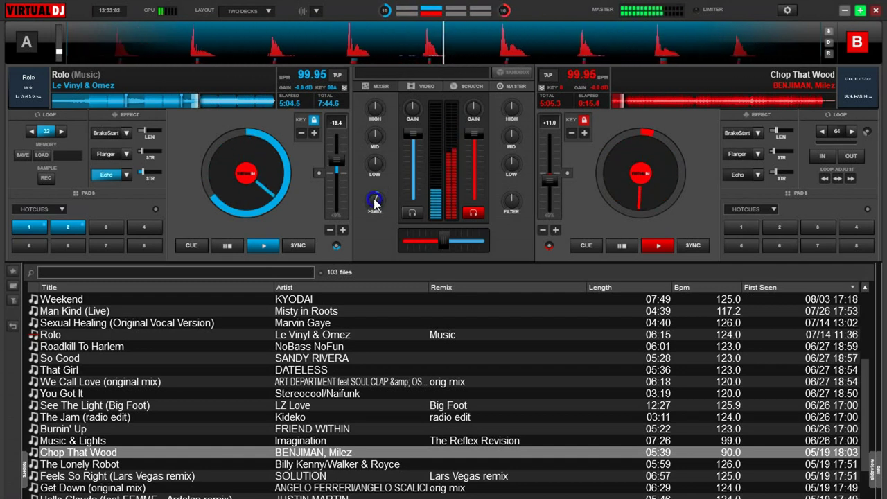
{"action": "left_click_drag", "start_coordinate": [374, 195], "coordinate": [374, 194]}
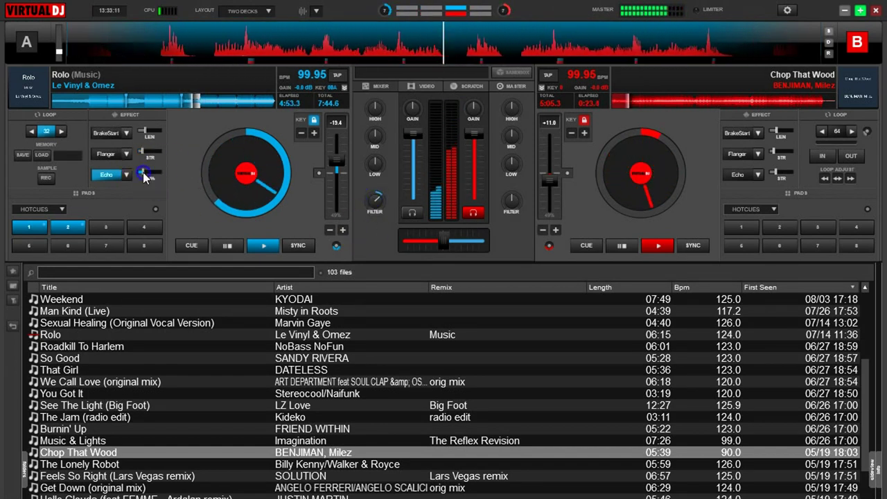
{"action": "left_click_drag", "start_coordinate": [144, 173], "coordinate": [145, 175]}
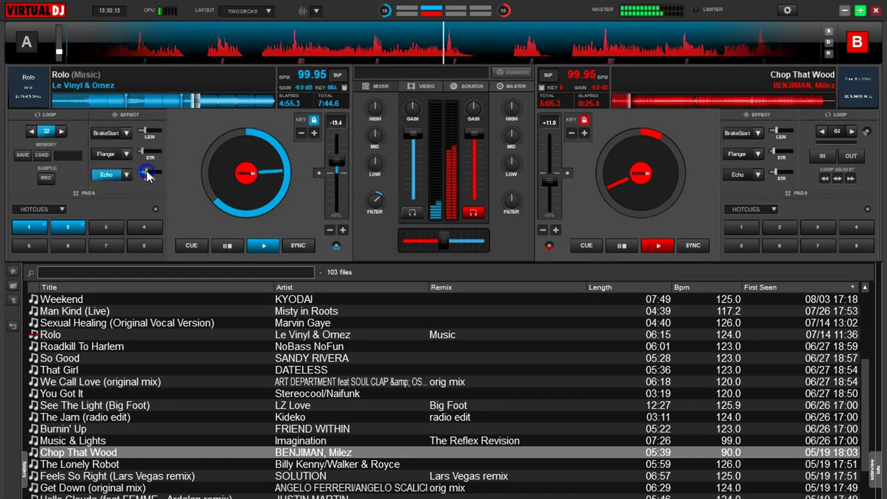
{"action": "left_click_drag", "start_coordinate": [371, 202], "coordinate": [459, 195]}
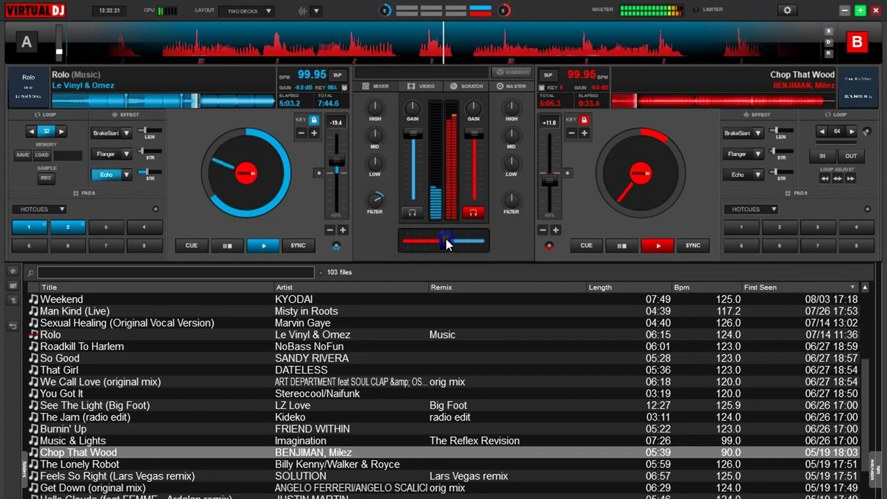
Crossfade fully to deck B and shut down deck A, clearing its filter and Echo and returning it to its cue point
{"action": "left_click_drag", "start_coordinate": [449, 239], "coordinate": [486, 239]}
{"action": "left_click", "coordinate": [372, 201]}
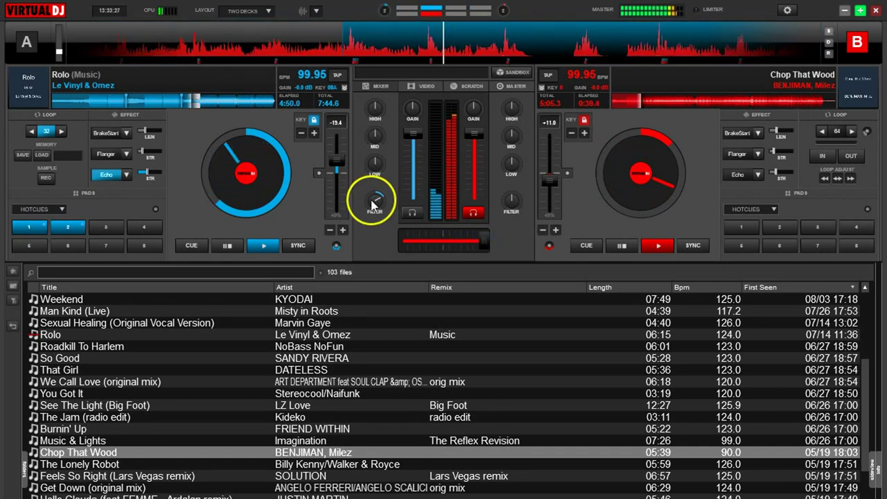
{"action": "left_click", "coordinate": [104, 172]}
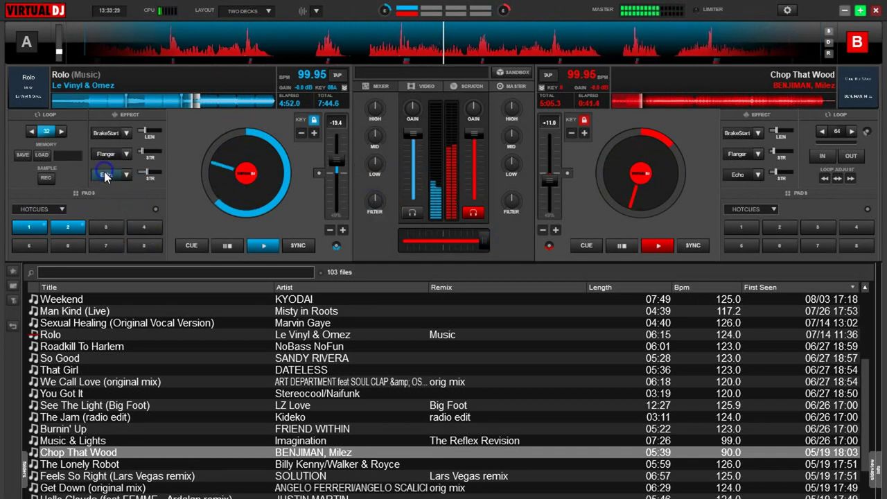
{"action": "left_click", "coordinate": [192, 243]}
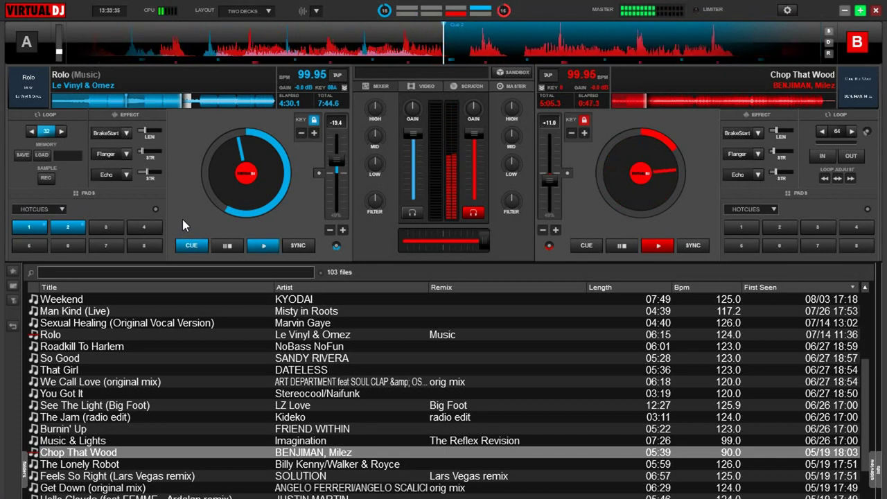
Load You Got It onto deck A and cue it up at hot cue 1
{"action": "left_click", "coordinate": [114, 393]}
{"action": "left_click_drag", "start_coordinate": [115, 393], "coordinate": [230, 191]}
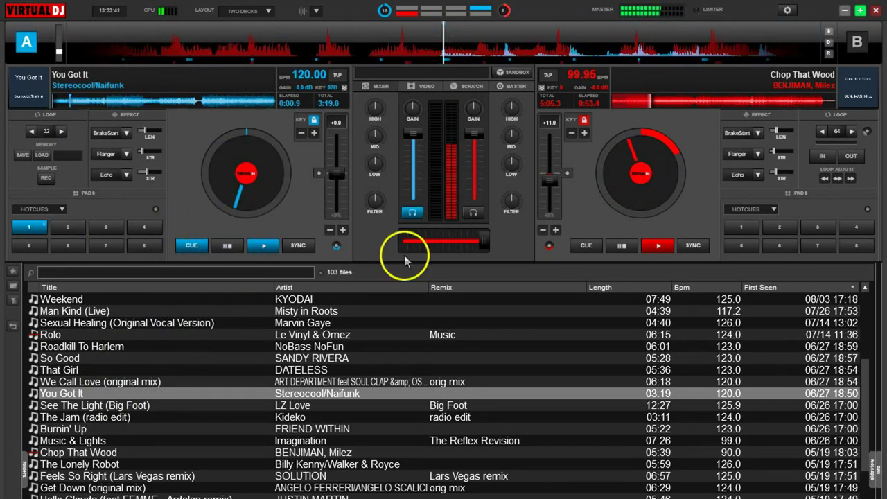
{"action": "left_click", "coordinate": [25, 225]}
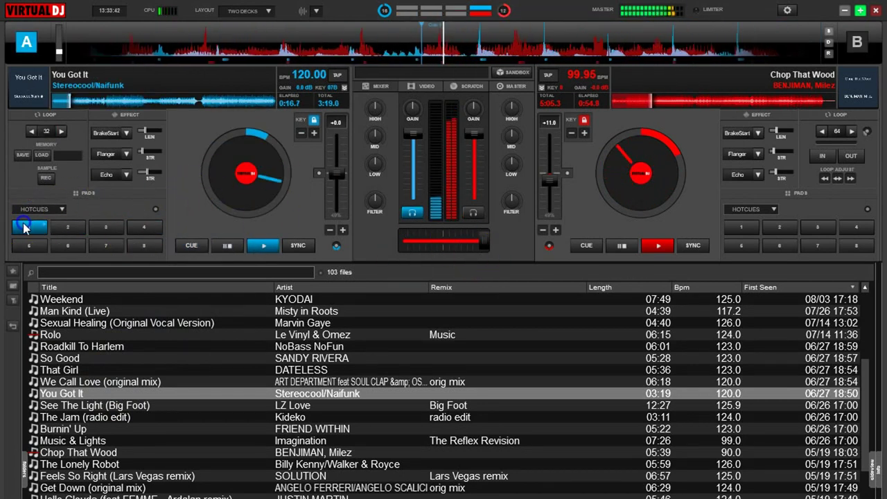
{"action": "left_click", "coordinate": [190, 246]}
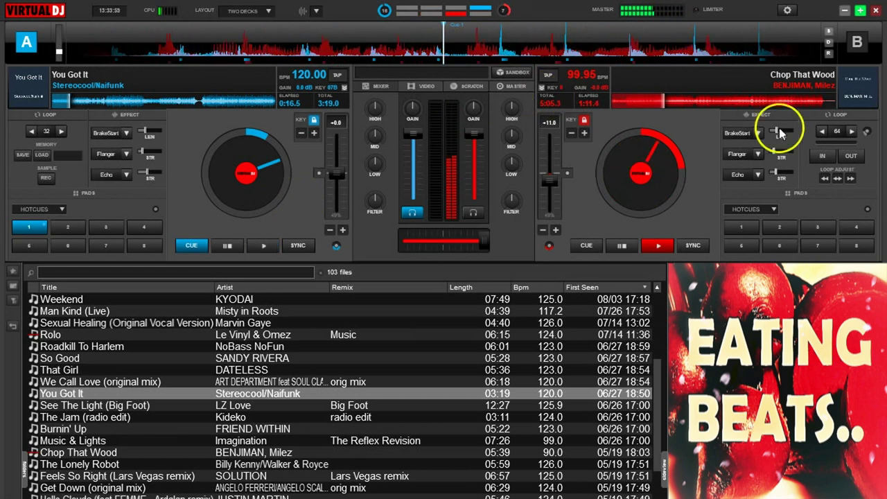
Check the BrakeStart length setting on both decks and move the crossfader to the centre
{"action": "mouse_move", "coordinate": [777, 129]}
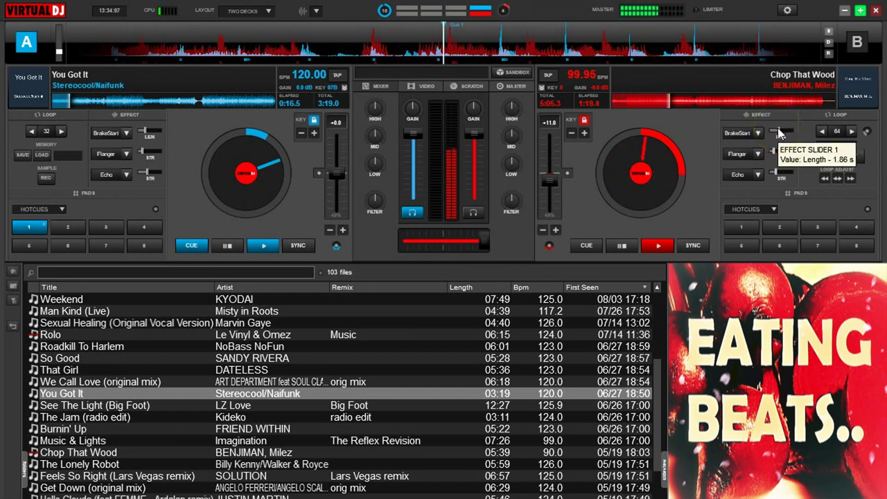
{"action": "left_click", "coordinate": [777, 129]}
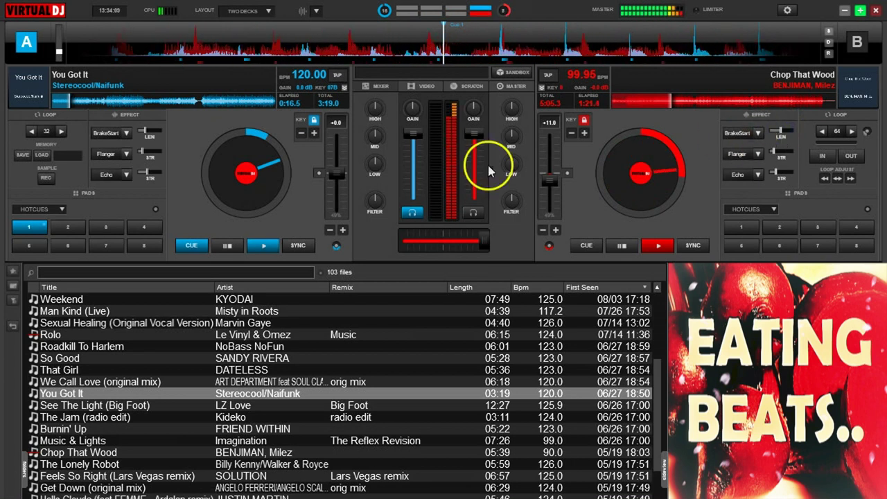
{"action": "mouse_move", "coordinate": [144, 130]}
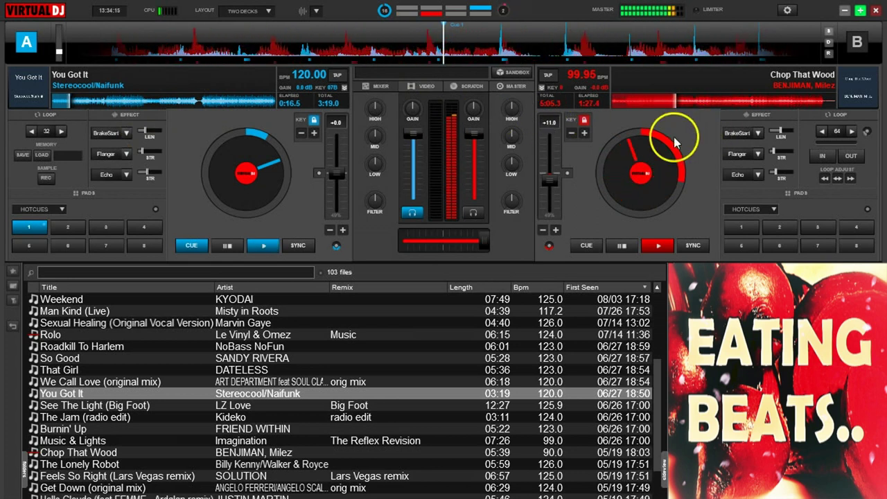
{"action": "left_click_drag", "start_coordinate": [481, 240], "coordinate": [445, 240]}
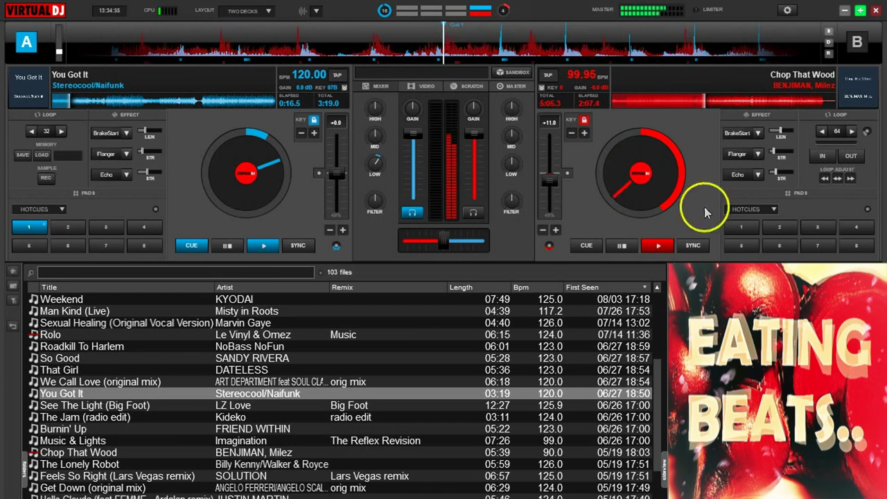
Sort the track list by First Seen with the oldest first and select God Made Me Phunky ext Acid
{"action": "left_click", "coordinate": [593, 288]}
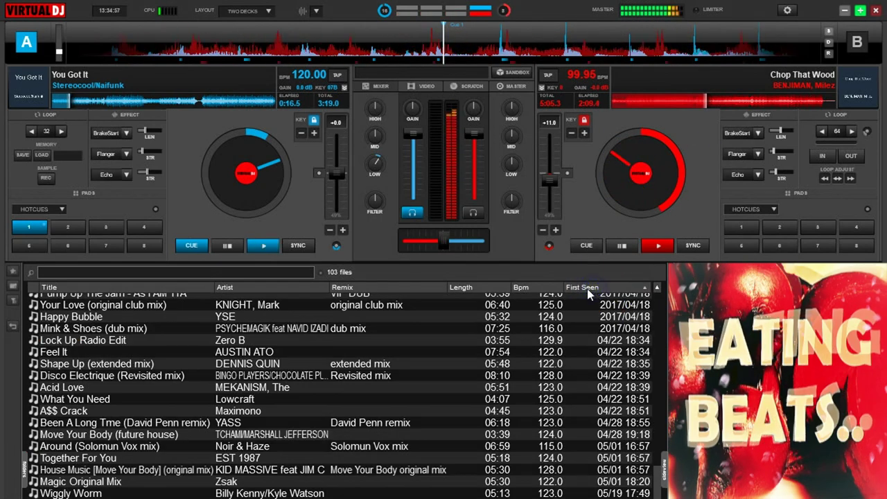
{"action": "scroll", "coordinate": [375, 365], "scroll_direction": "up", "scroll_amount": 2}
{"action": "scroll", "coordinate": [375, 365], "scroll_direction": "up", "scroll_amount": 15}
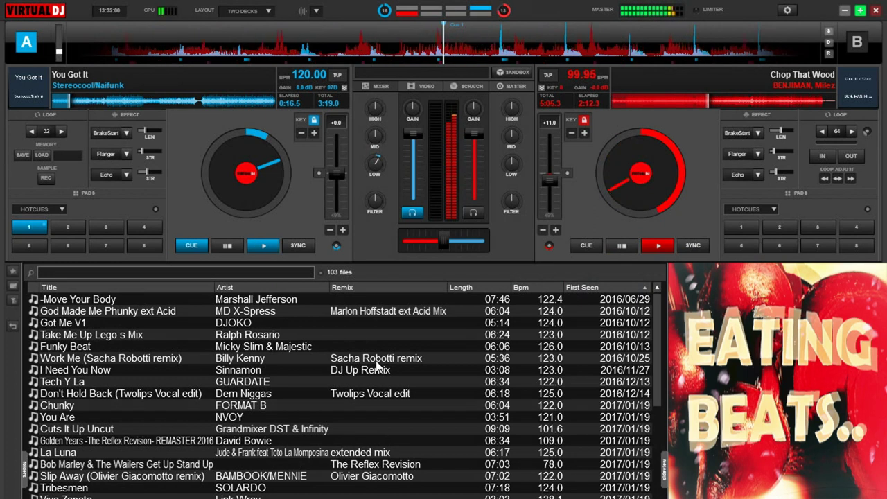
{"action": "left_click", "coordinate": [224, 312]}
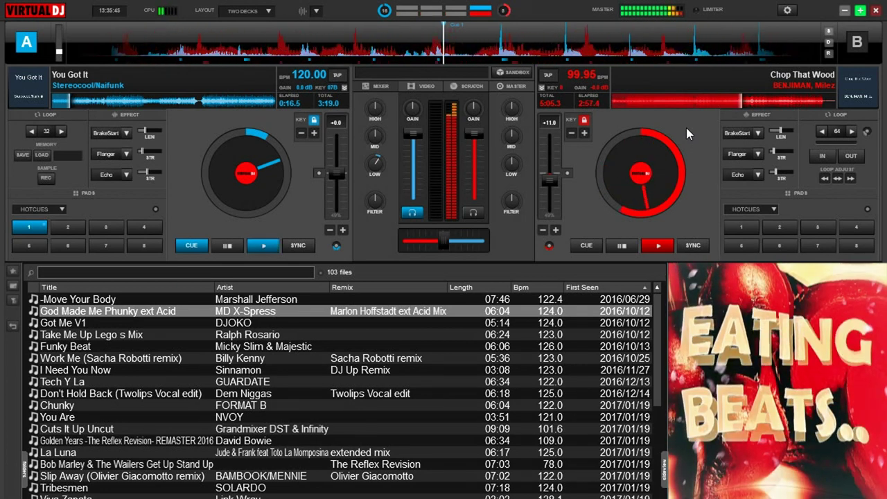
Use BrakeStart to brake Chop That Wood to a stop on deck B and spin up You Got It on deck A
{"action": "left_click", "coordinate": [732, 132]}
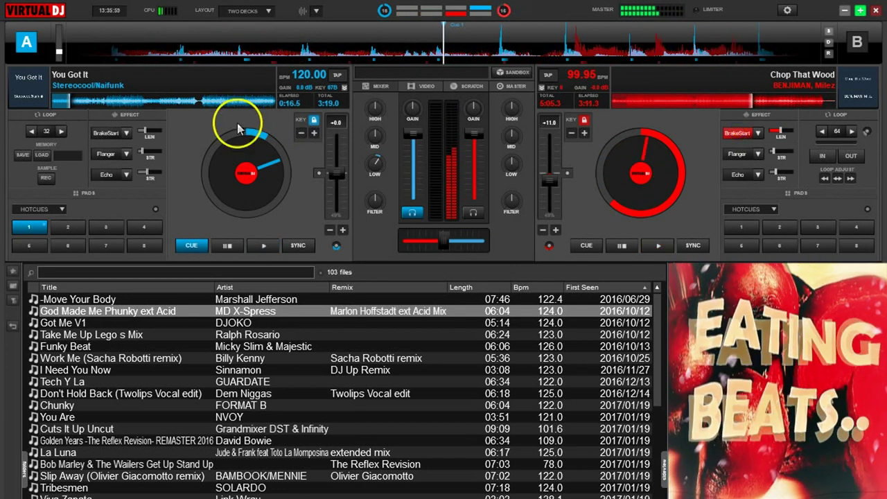
{"action": "left_click", "coordinate": [106, 133]}
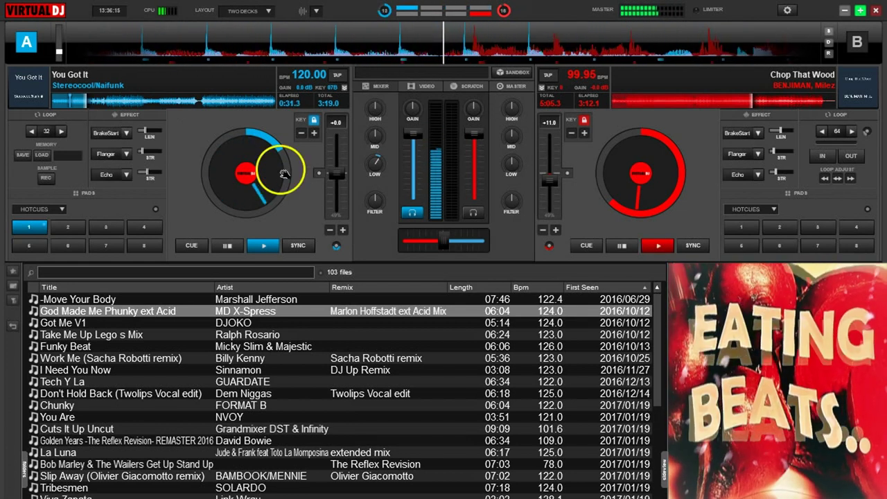
Load God Made Me Phunky ext Acid onto deck B and move the crossfader fully to deck A
{"action": "left_click_drag", "start_coordinate": [231, 311], "coordinate": [648, 187]}
{"action": "left_click_drag", "start_coordinate": [441, 244], "coordinate": [397, 246]}
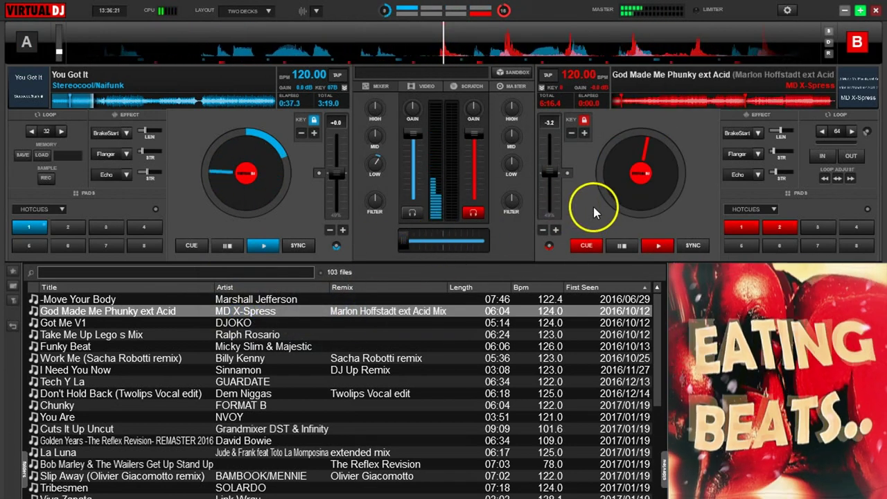
Cue God Made Me Phunky ext Acid at hot cue 2 and raise deck B's high-pass filter
{"action": "left_click", "coordinate": [777, 227]}
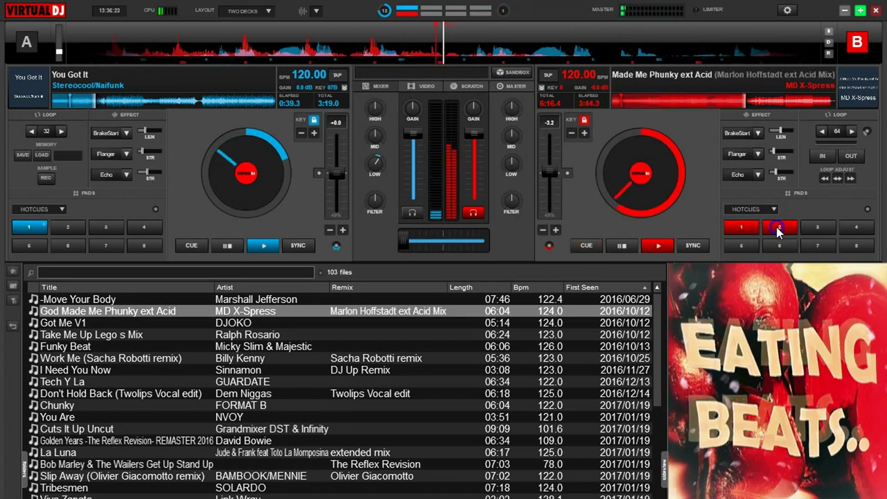
{"action": "left_click", "coordinate": [587, 246]}
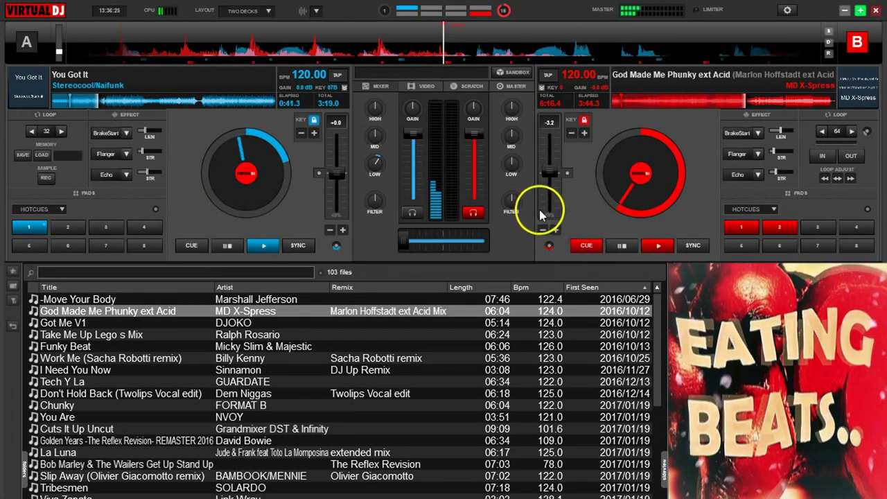
{"action": "left_click_drag", "start_coordinate": [508, 201], "coordinate": [508, 183]}
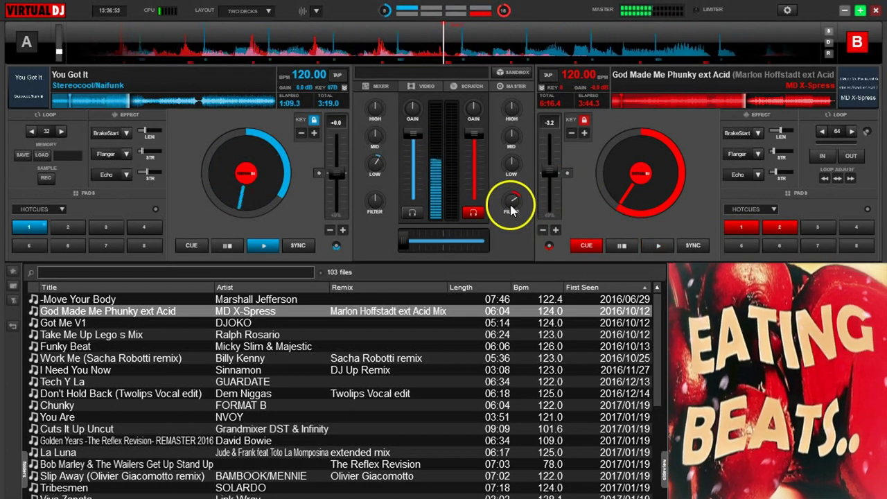
Start God Made Me Phunky ext Acid on deck B with its low EQ cut and the crossfader opened slightly toward deck B
{"action": "left_click_drag", "start_coordinate": [509, 166], "coordinate": [505, 181]}
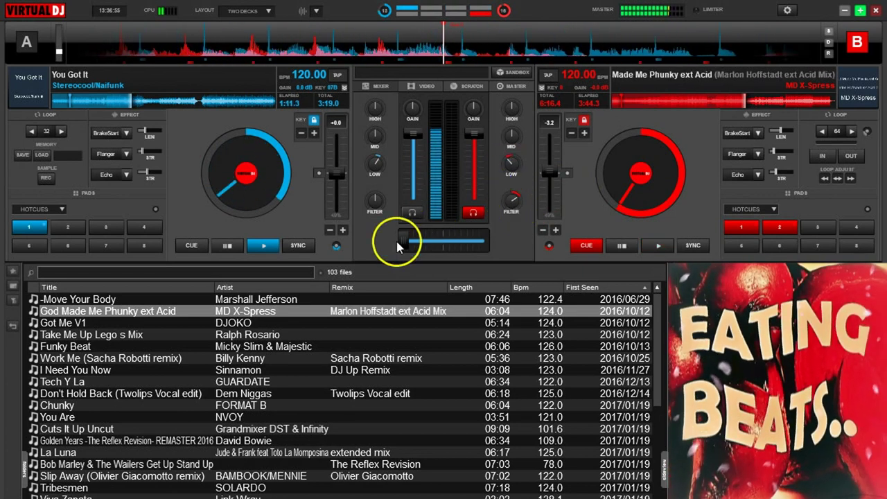
{"action": "left_click_drag", "start_coordinate": [405, 241], "coordinate": [411, 241]}
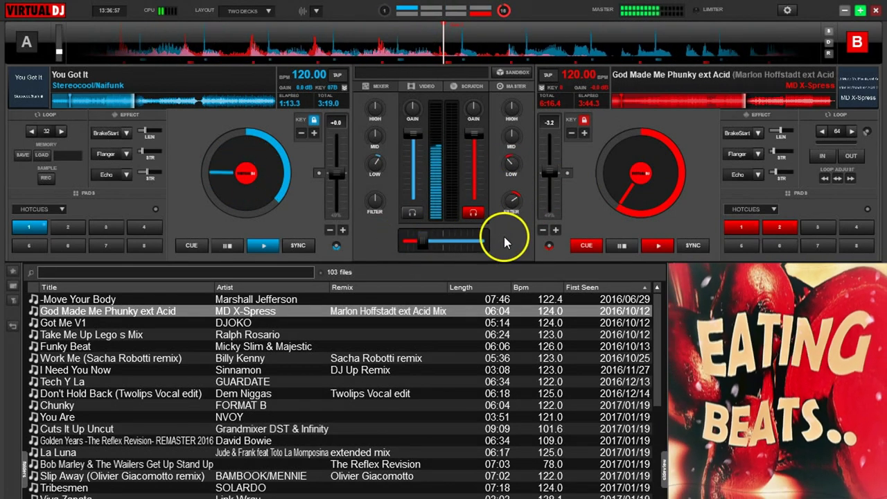
{"action": "key", "text": "space"}
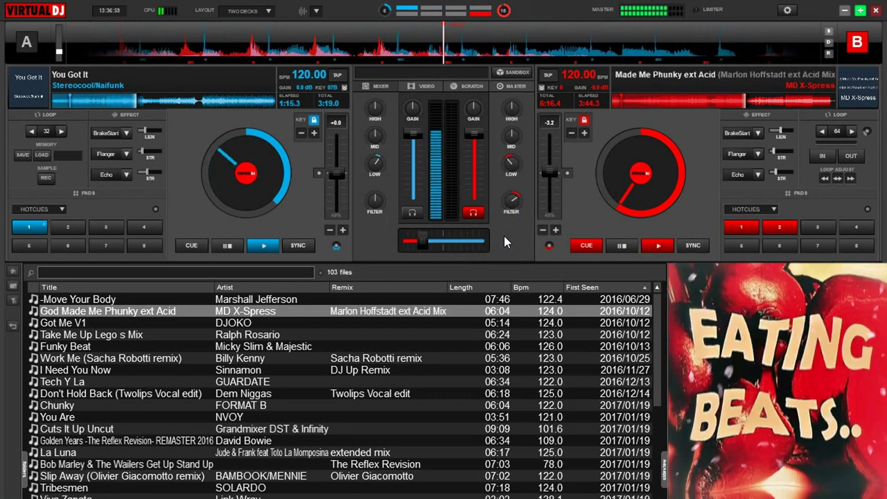
{"action": "left_click", "coordinate": [653, 245]}
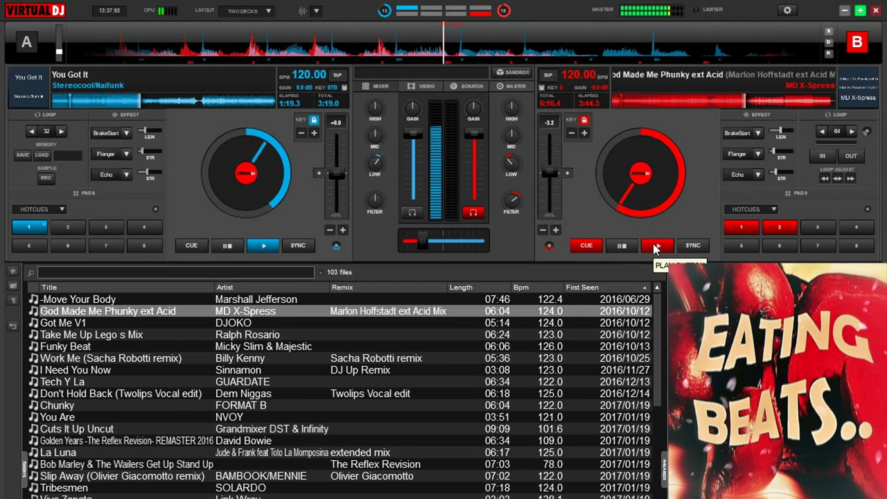
{"action": "left_click", "coordinate": [653, 244]}
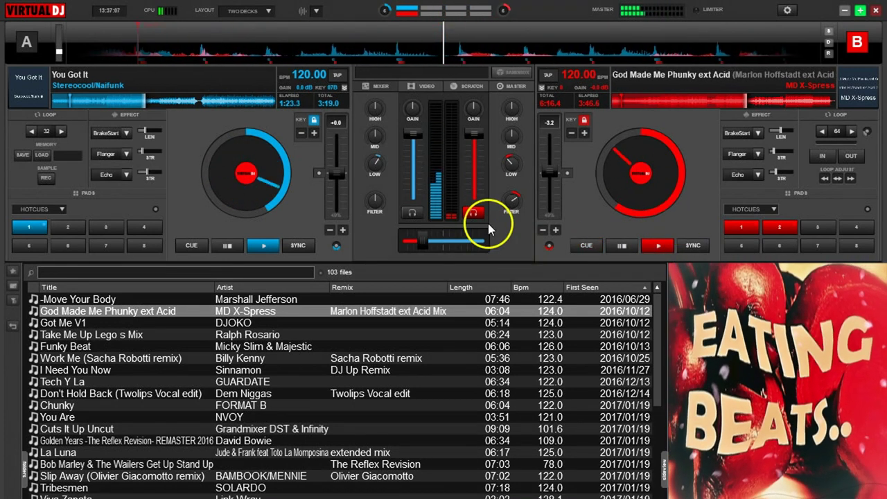
Blend in deck B by moving the crossfader to the centre and easing deck B's high-pass filter back to neutral
{"action": "left_click_drag", "start_coordinate": [448, 246], "coordinate": [422, 238]}
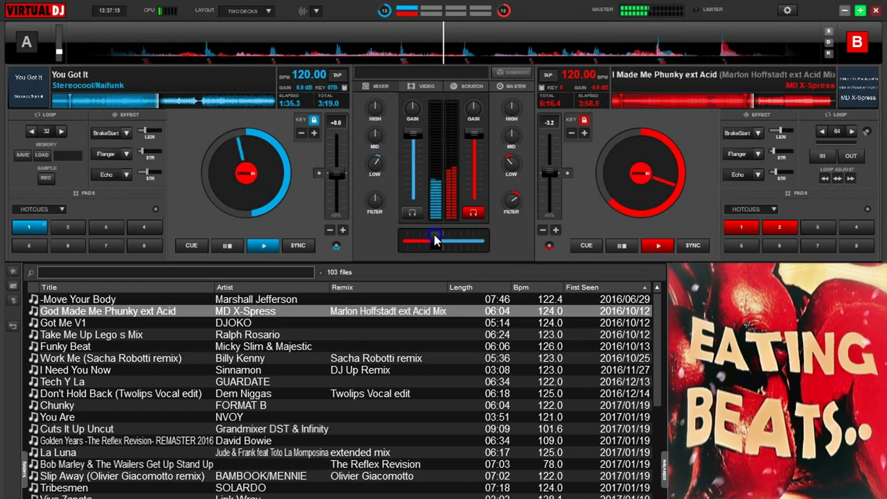
{"action": "left_click_drag", "start_coordinate": [514, 201], "coordinate": [513, 201]}
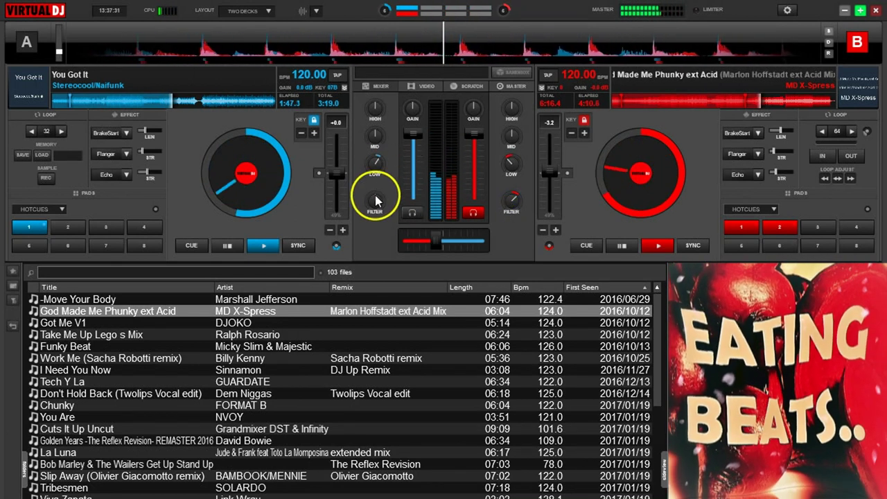
{"action": "left_click", "coordinate": [510, 199]}
{"action": "left_click_drag", "start_coordinate": [511, 199], "coordinate": [509, 201]}
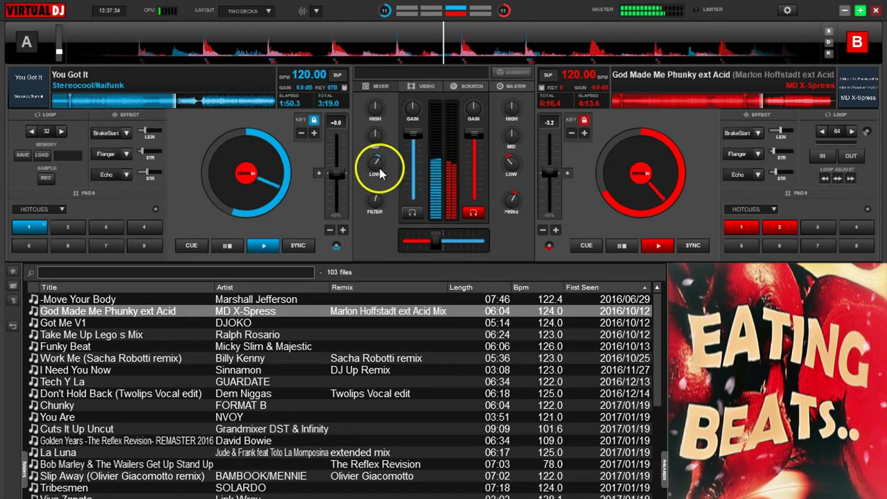
{"action": "double_click", "coordinate": [511, 203]}
{"action": "left_click_drag", "start_coordinate": [434, 238], "coordinate": [440, 237]}
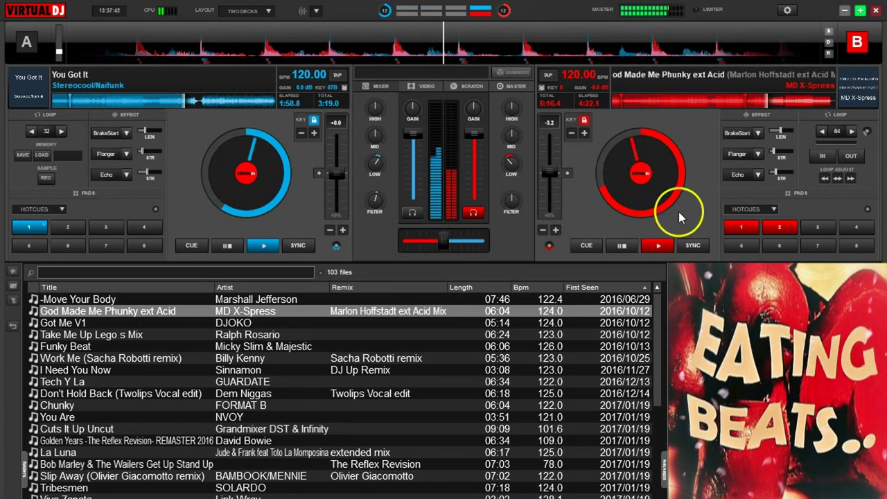
Jump deck B back to hot cue 2 and loop it over 32 beats
{"action": "left_click", "coordinate": [736, 230]}
{"action": "left_click", "coordinate": [778, 229]}
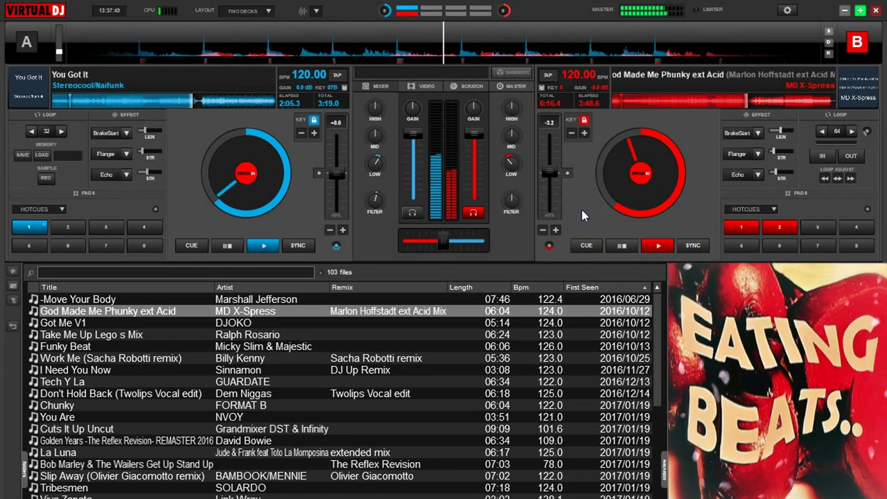
{"action": "left_click", "coordinate": [838, 132]}
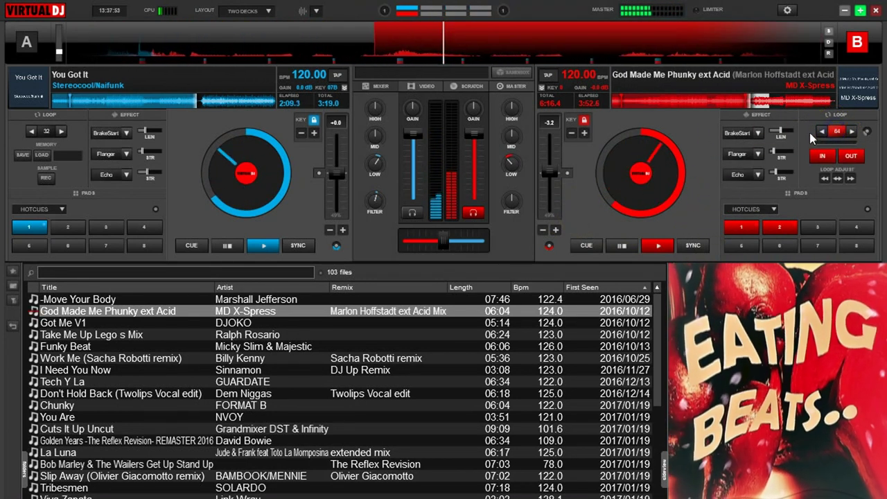
{"action": "left_click", "coordinate": [822, 131]}
Move the crossfader fully to deck B and reset deck B's pitch to +0.0
{"action": "left_click_drag", "start_coordinate": [435, 239], "coordinate": [482, 240]}
{"action": "left_click_drag", "start_coordinate": [551, 175], "coordinate": [521, 245]}
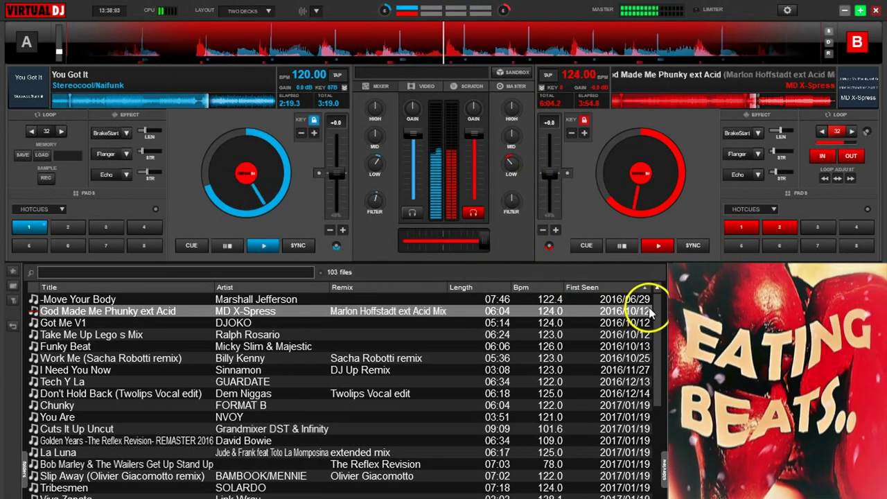
Sort the track list by First Seen with the newest first and load Remember Me onto deck A
{"action": "left_click", "coordinate": [593, 287]}
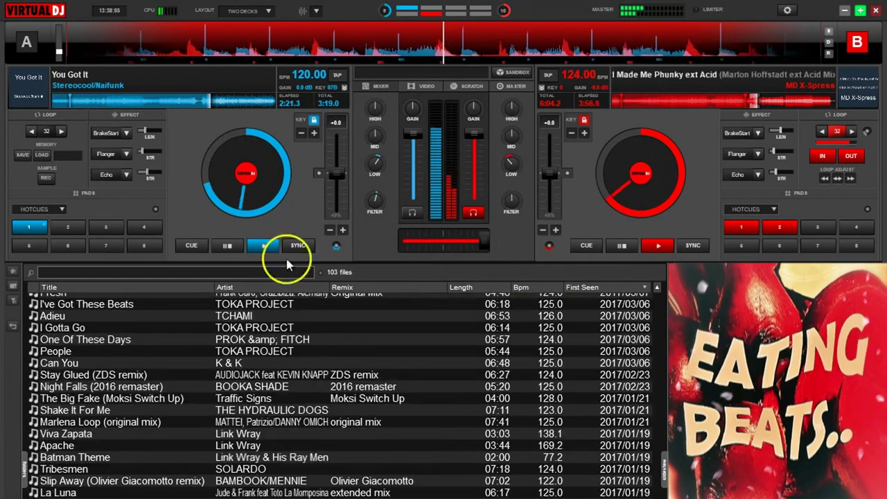
{"action": "scroll", "coordinate": [312, 350], "scroll_direction": "up", "scroll_amount": 20}
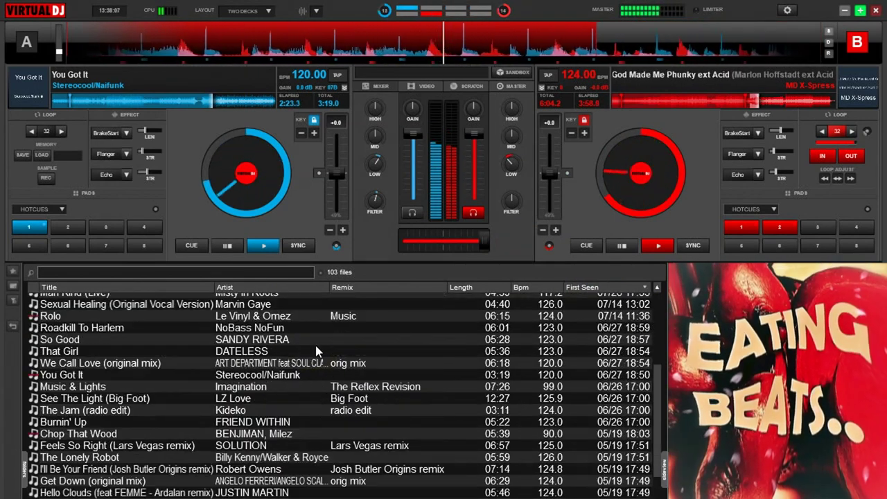
{"action": "scroll", "coordinate": [315, 352], "scroll_direction": "up", "scroll_amount": 7}
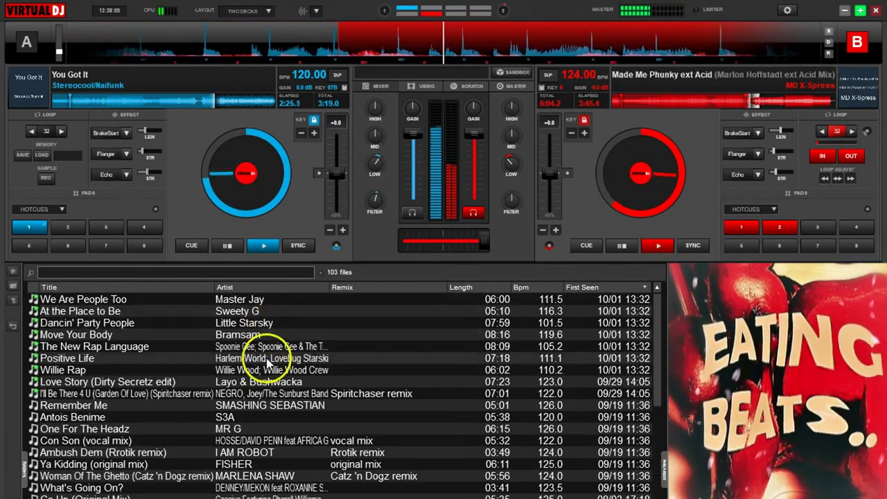
{"action": "left_click", "coordinate": [262, 407]}
{"action": "left_click_drag", "start_coordinate": [262, 407], "coordinate": [250, 169]}
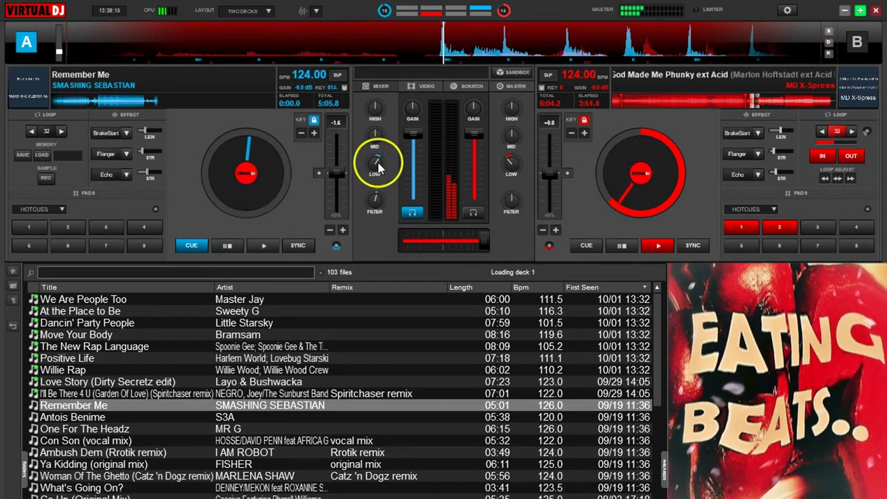
Start Remember Me with deck A's high-pass filter raised and move the crossfader most of the way back toward the centre
{"action": "left_click_drag", "start_coordinate": [371, 201], "coordinate": [372, 177]}
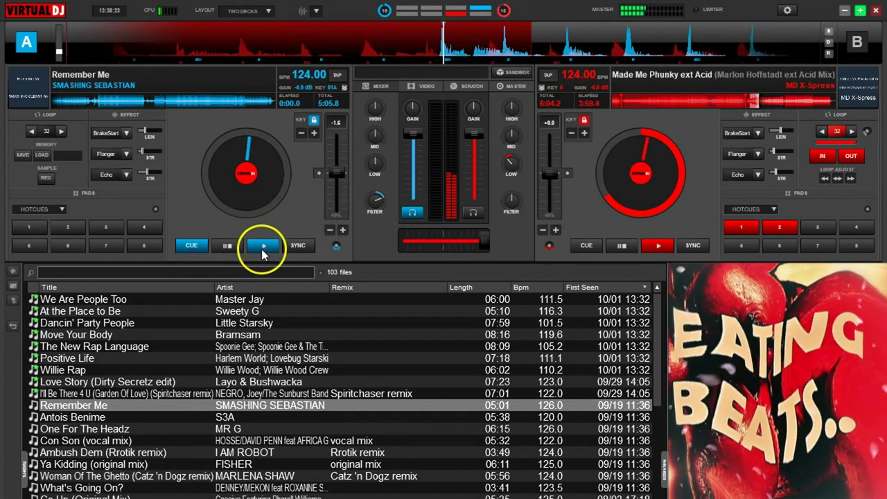
{"action": "left_click", "coordinate": [262, 246]}
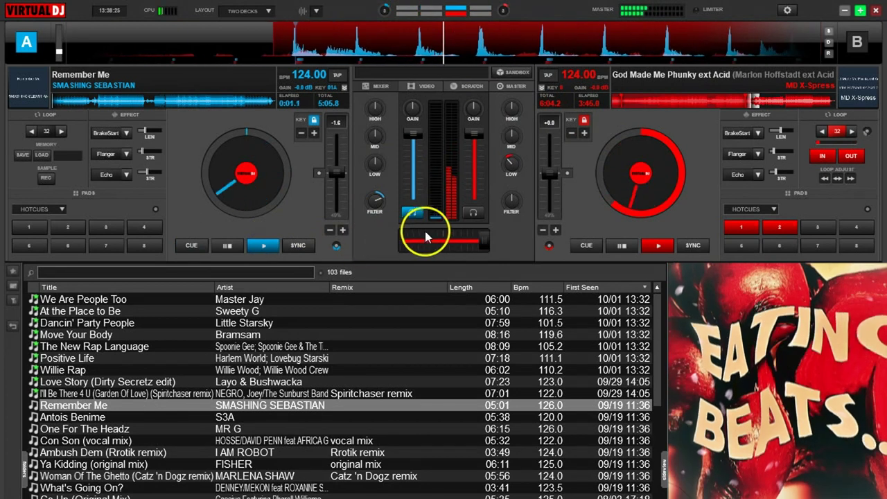
{"action": "left_click_drag", "start_coordinate": [482, 238], "coordinate": [453, 238]}
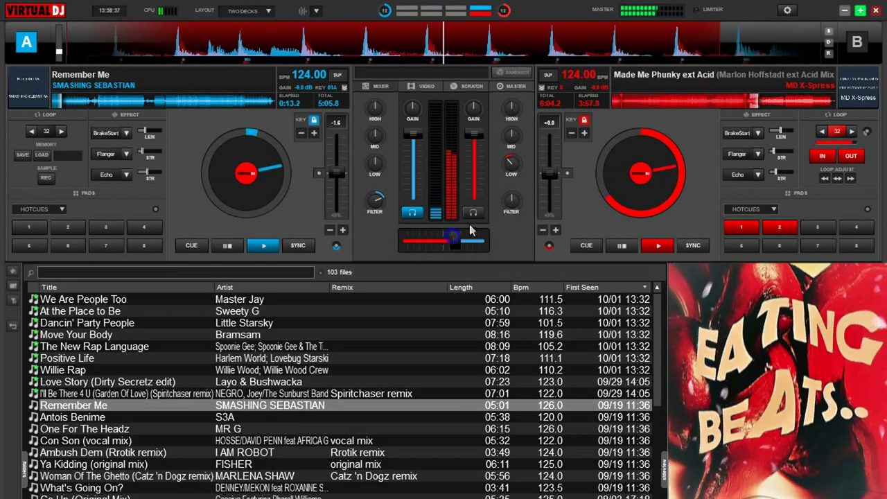
Restart deck B from hot cue 2 and bring in deck A by centring the crossfader and lowering its high-pass filter
{"action": "left_click", "coordinate": [779, 231]}
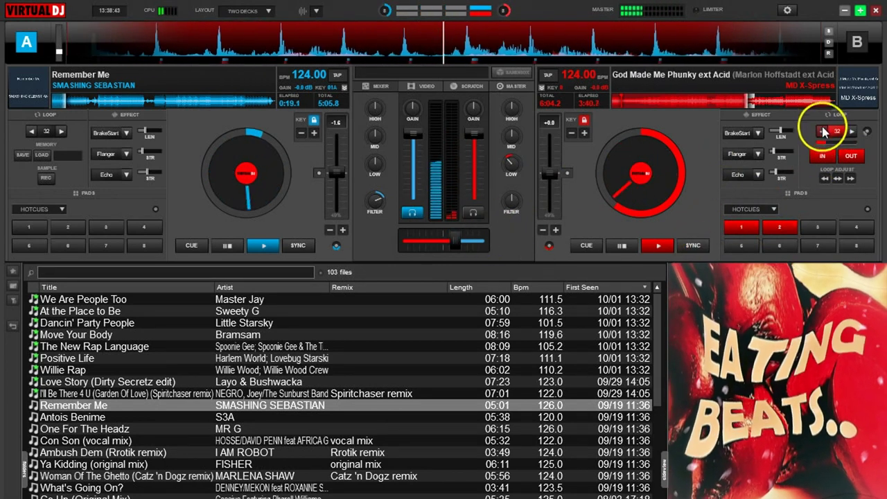
{"action": "left_click_drag", "start_coordinate": [455, 238], "coordinate": [444, 242]}
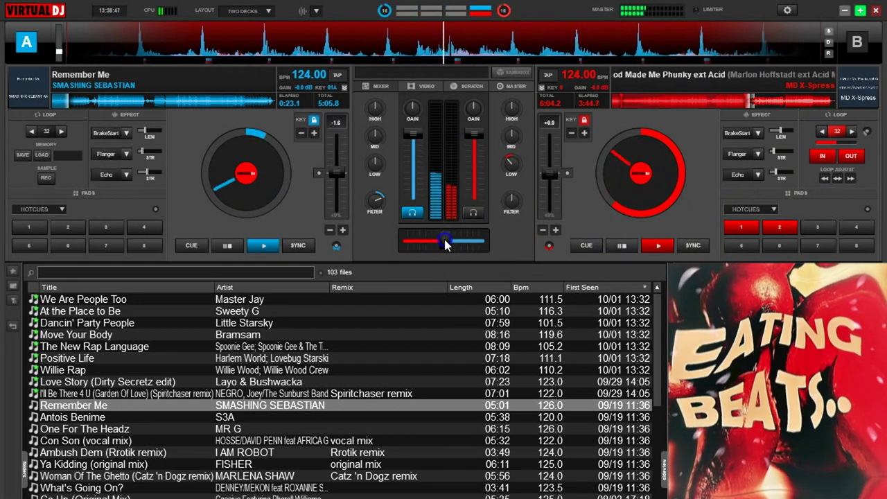
{"action": "left_click", "coordinate": [374, 199]}
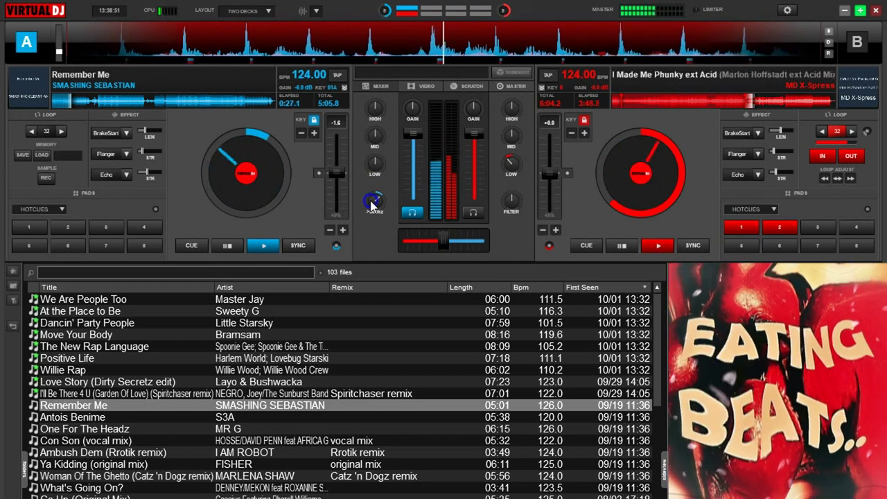
{"action": "left_click", "coordinate": [406, 165]}
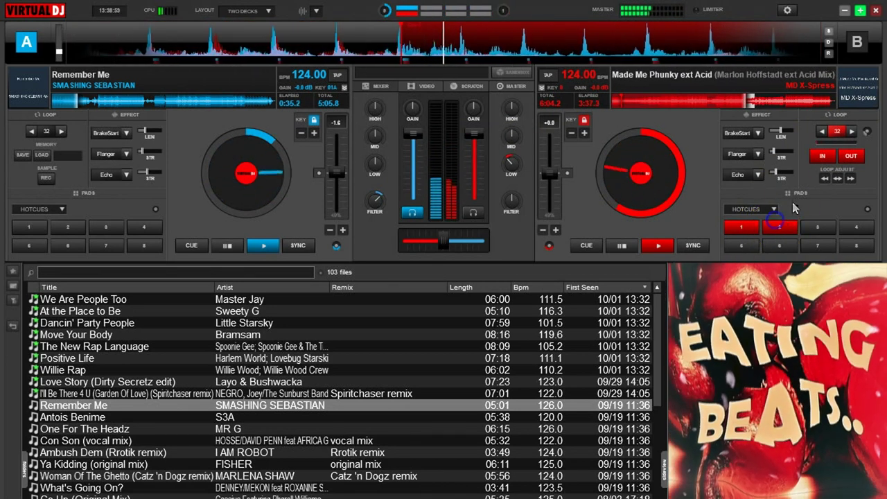
Extend deck B's active loop to 64 beats
{"action": "left_click", "coordinate": [822, 131]}
{"action": "left_click", "coordinate": [822, 131]}
{"action": "left_click", "coordinate": [851, 131]}
{"action": "left_click", "coordinate": [851, 131]}
{"action": "left_click", "coordinate": [852, 131]}
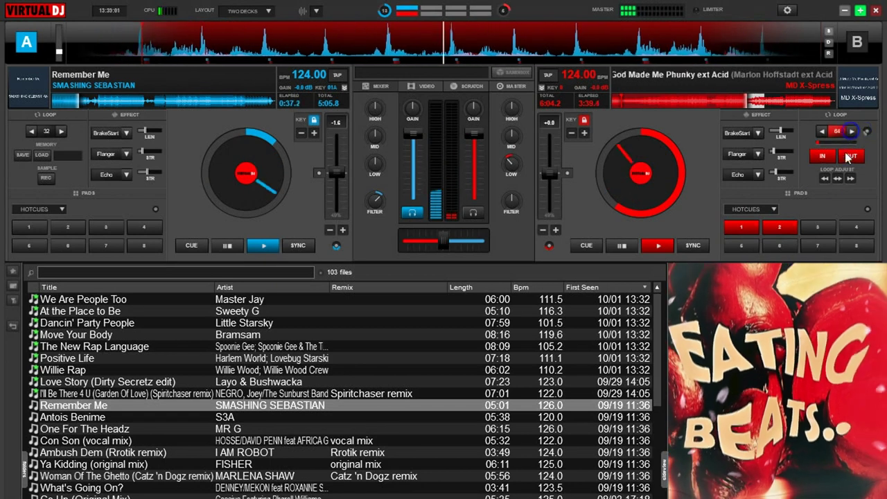
Ease deck A's high-pass filter back to neutral and nudge the crossfader slightly toward deck B
{"action": "left_click_drag", "start_coordinate": [389, 208], "coordinate": [373, 200]}
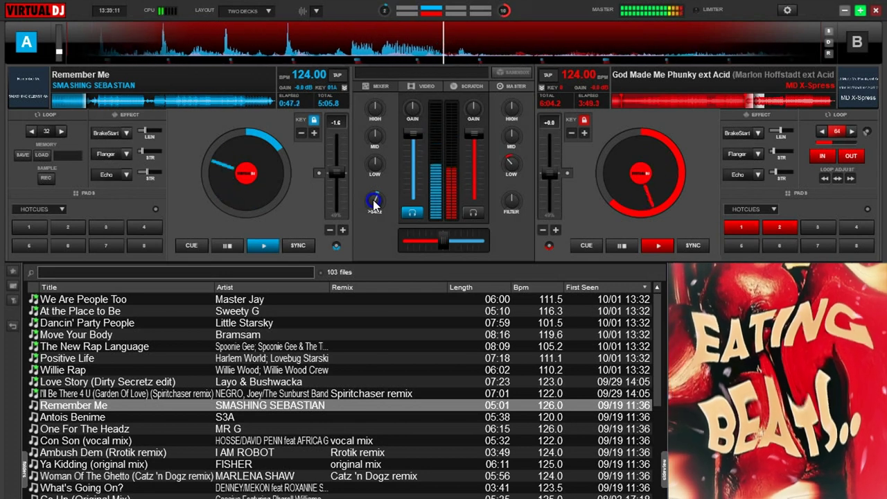
{"action": "left_click_drag", "start_coordinate": [446, 243], "coordinate": [451, 241]}
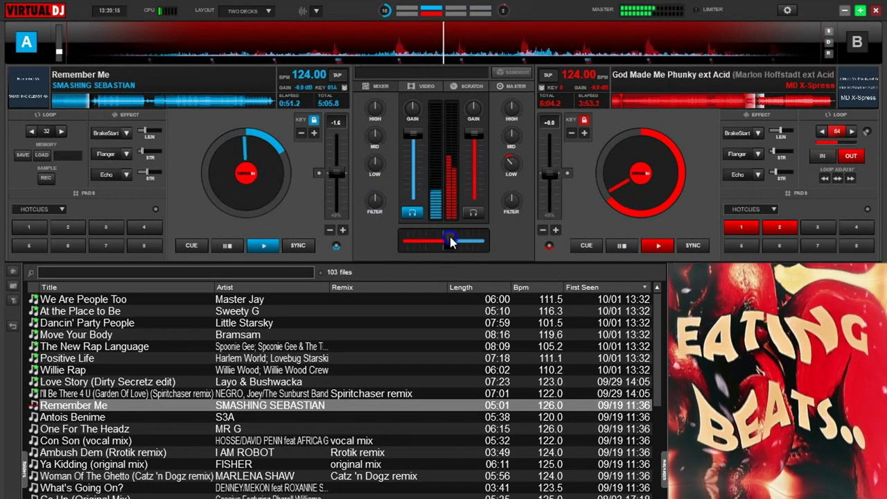
Fade out deck B by gradually raising its high-pass filter and moving the crossfader fully to deck A
{"action": "left_click_drag", "start_coordinate": [510, 201], "coordinate": [506, 199]}
{"action": "left_click", "coordinate": [475, 208]}
{"action": "left_click_drag", "start_coordinate": [450, 241], "coordinate": [433, 237]}
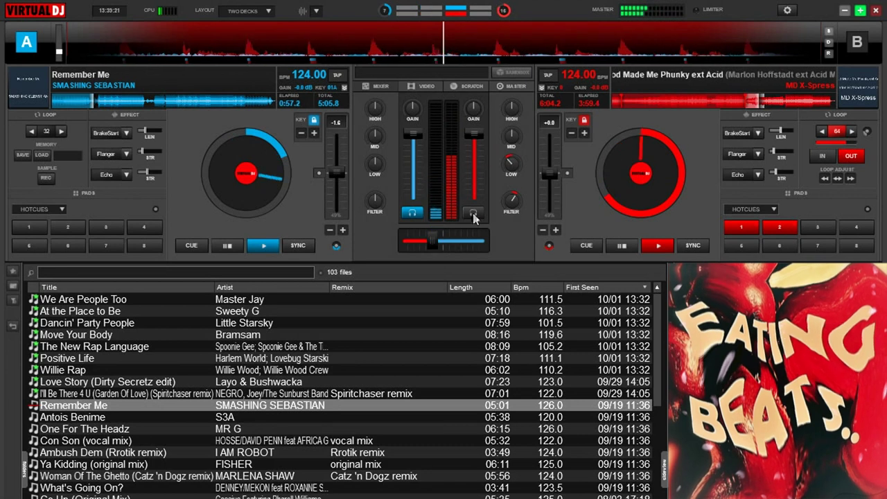
{"action": "left_click_drag", "start_coordinate": [511, 200], "coordinate": [510, 187]}
{"action": "left_click_drag", "start_coordinate": [434, 238], "coordinate": [388, 240]}
{"action": "left_click", "coordinate": [488, 203]}
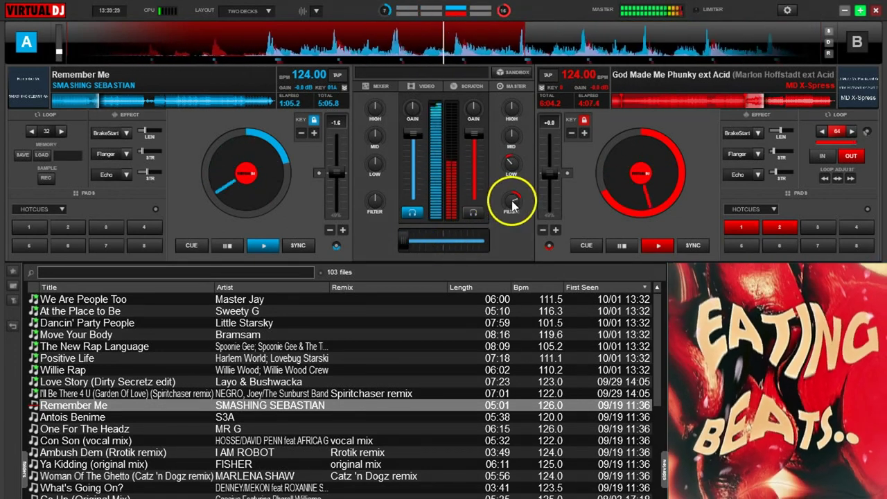
Reset deck B's filter and low EQ to neutral and turn off its loop
{"action": "right_click", "coordinate": [511, 201]}
{"action": "right_click", "coordinate": [510, 163]}
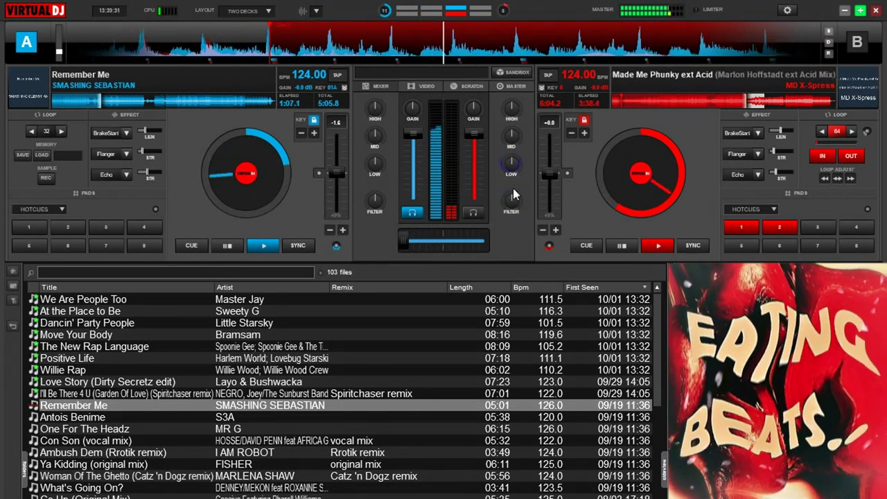
{"action": "left_click", "coordinate": [837, 132]}
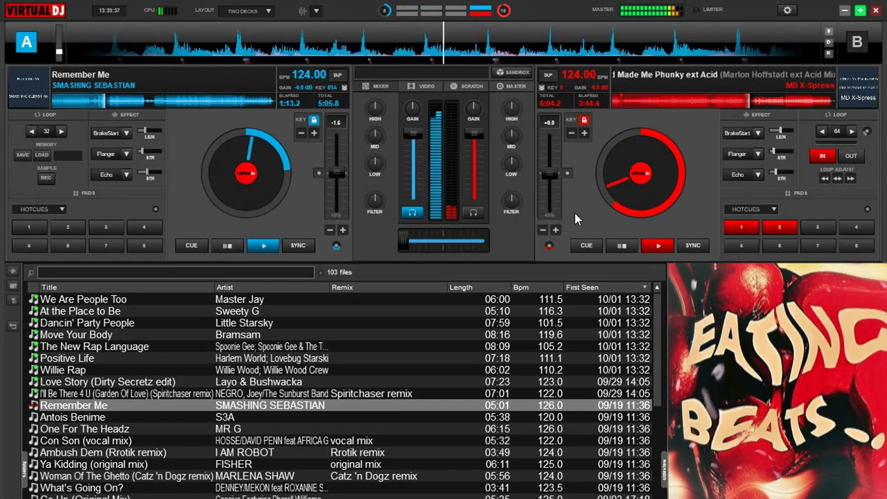
Load Antois Benime onto deck B and cue it at its start
{"action": "left_click", "coordinate": [198, 393]}
{"action": "left_click_drag", "start_coordinate": [212, 416], "coordinate": [540, 215]}
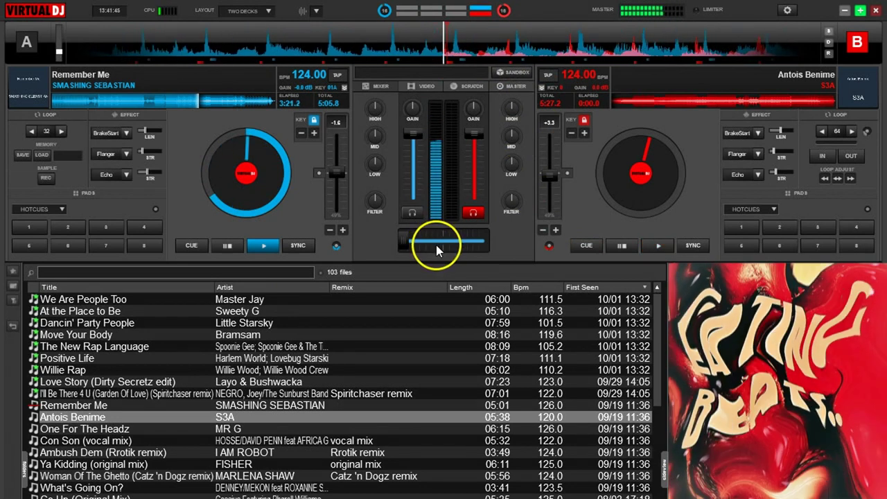
{"action": "left_click", "coordinate": [545, 229]}
{"action": "left_click", "coordinate": [587, 245]}
Open the crossfader slightly toward deck B and raise deck B's high-pass filter
{"action": "mouse_move", "coordinate": [423, 241]}
{"action": "left_mouse_down"}
{"action": "mouse_move", "coordinate": [416, 246]}
{"action": "mouse_move", "coordinate": [429, 245]}
{"action": "mouse_move", "coordinate": [423, 240]}
{"action": "left_mouse_up"}
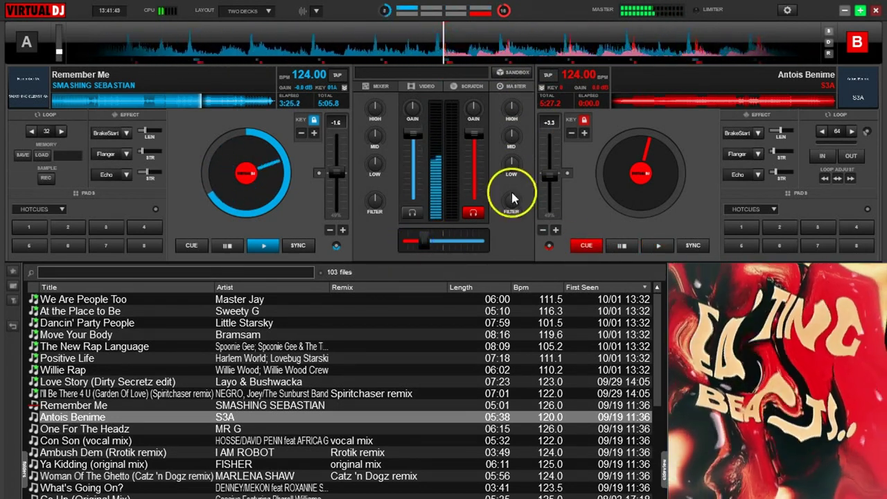
{"action": "left_click_drag", "start_coordinate": [510, 200], "coordinate": [508, 183]}
Turn on a loop at the start of Antois Benime on deck B and shorten it to 32 beats
{"action": "left_click", "coordinate": [837, 131]}
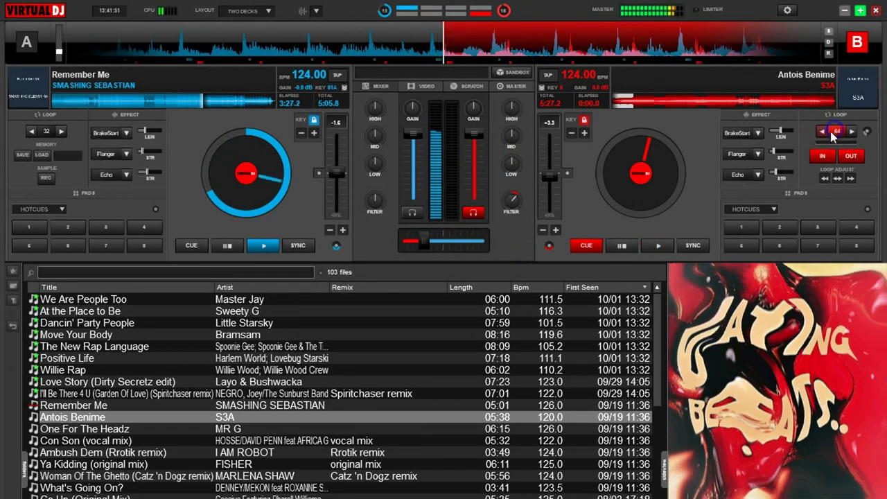
{"action": "left_click", "coordinate": [822, 132]}
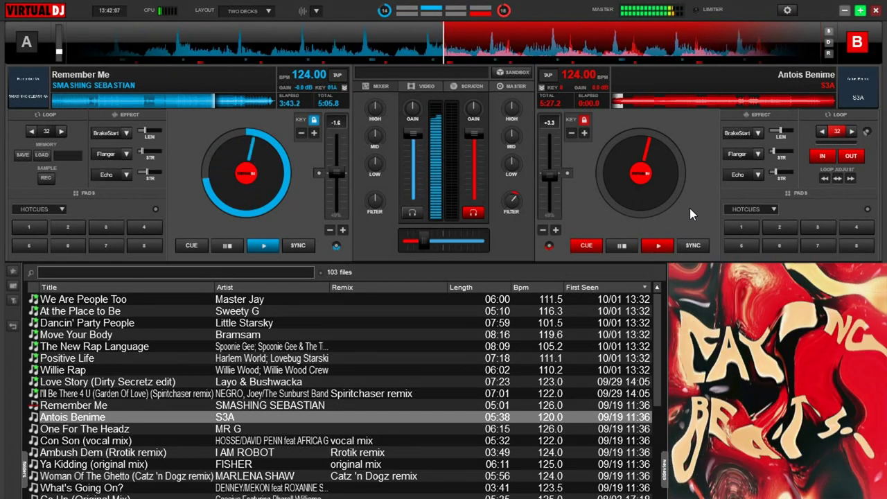
{"action": "left_click_drag", "start_coordinate": [455, 240], "coordinate": [424, 246]}
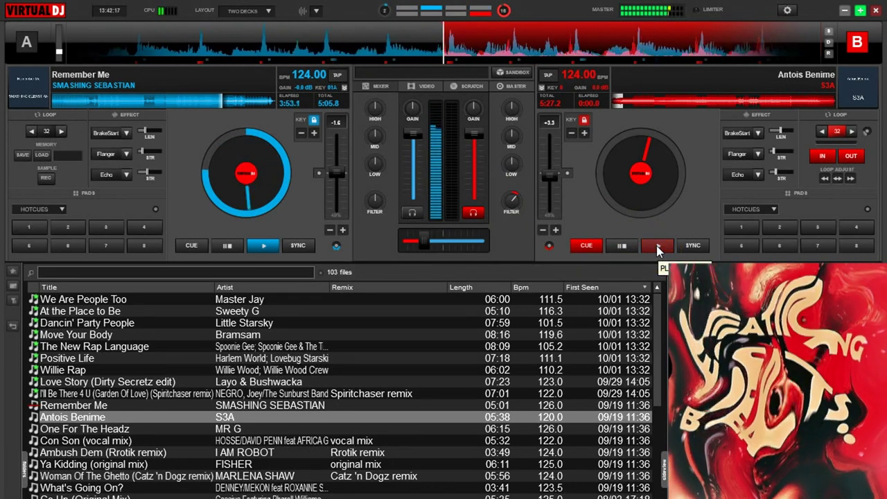
Start Antois Benime on deck B, ease the crossfader slightly further toward deck B and reduce deck B's high-pass filter
{"action": "left_click", "coordinate": [657, 246]}
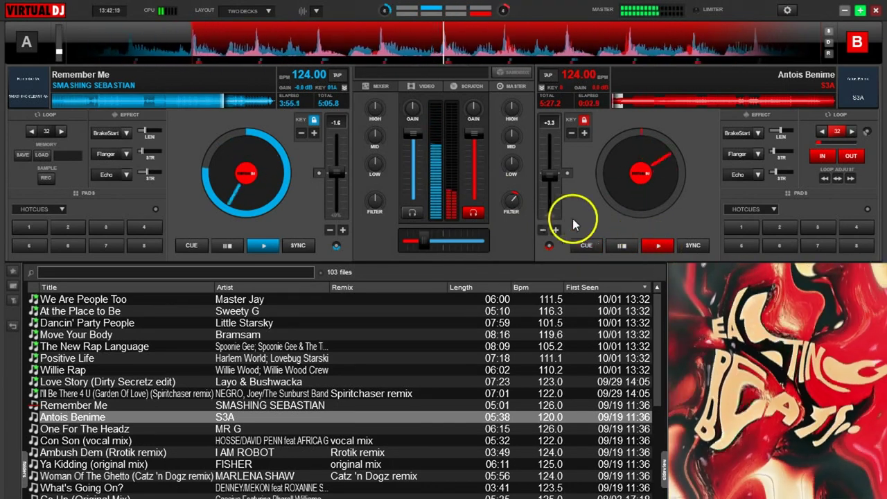
{"action": "left_click_drag", "start_coordinate": [508, 203], "coordinate": [509, 202]}
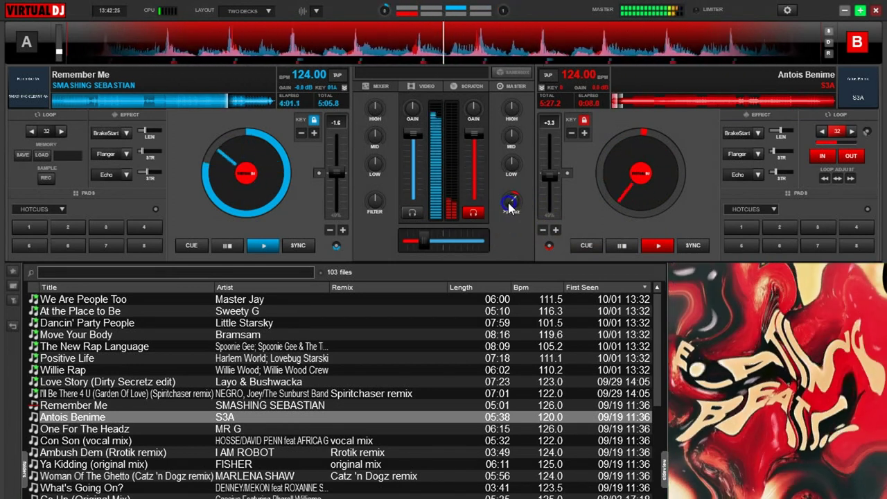
{"action": "left_click_drag", "start_coordinate": [424, 243], "coordinate": [427, 243]}
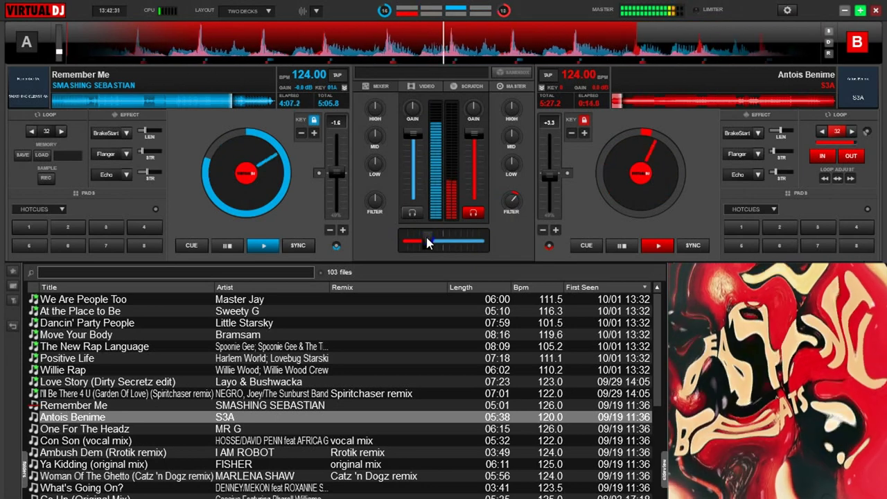
{"action": "left_click_drag", "start_coordinate": [427, 238], "coordinate": [428, 238]}
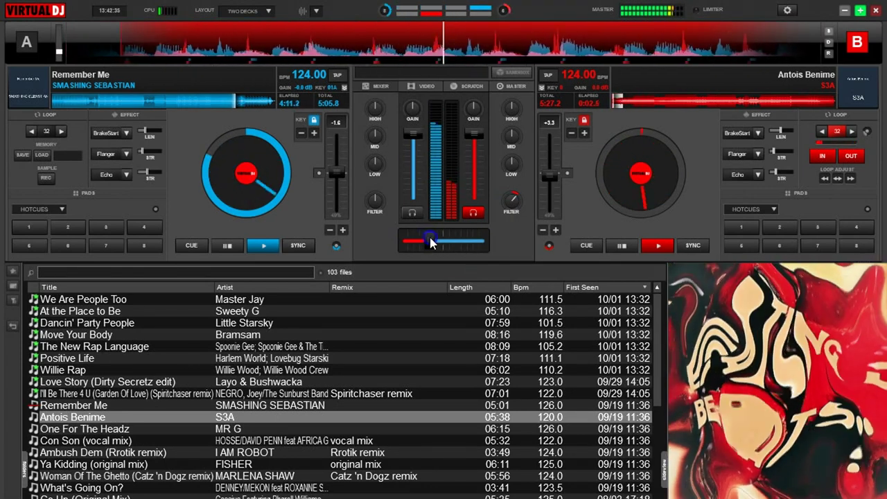
{"action": "left_click", "coordinate": [512, 200]}
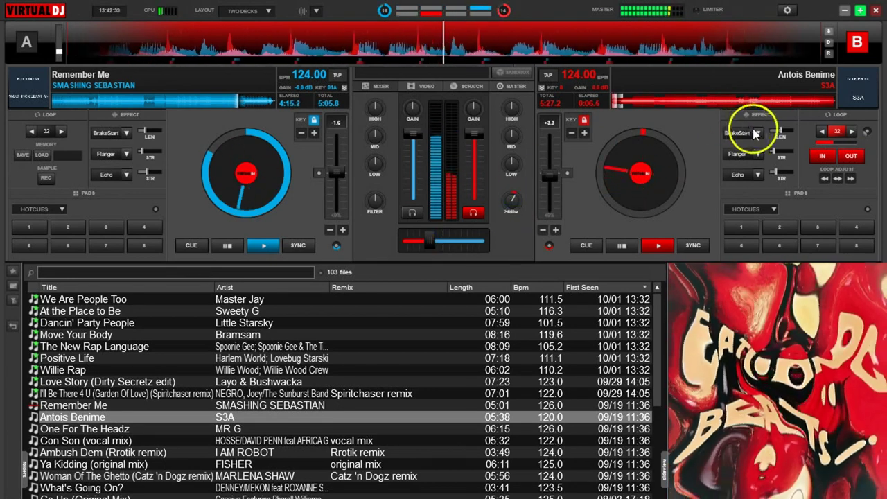
Turn off deck B's loop and filter, and bring the crossfader just past center while nudging deck A into beat alignment
{"action": "left_click", "coordinate": [831, 129]}
{"action": "left_click", "coordinate": [512, 200]}
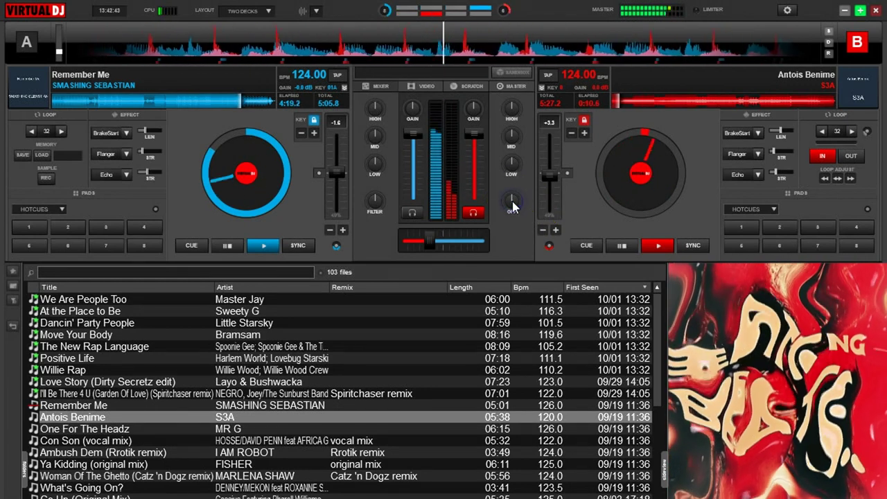
{"action": "left_click_drag", "start_coordinate": [429, 244], "coordinate": [443, 241]}
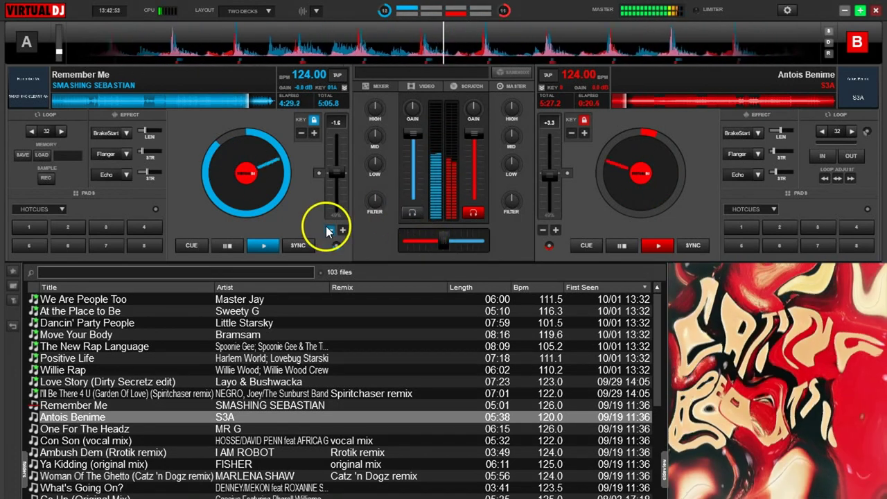
{"action": "left_click", "coordinate": [343, 229]}
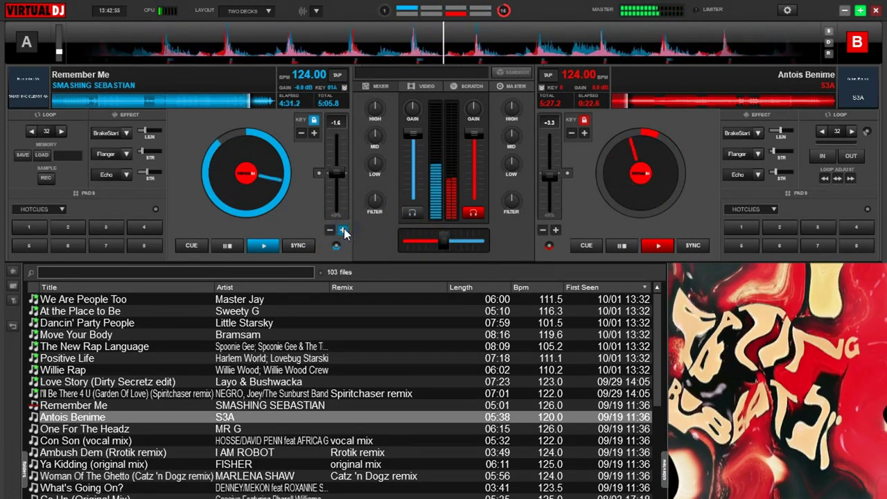
{"action": "left_click", "coordinate": [436, 244]}
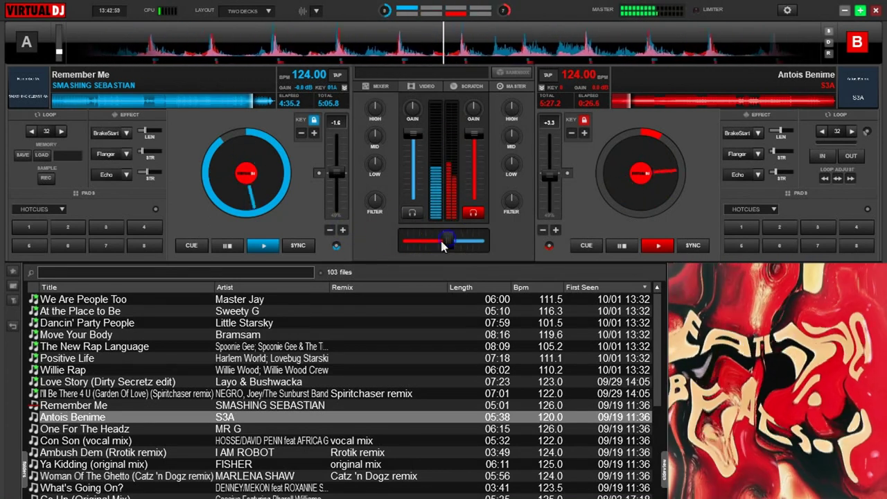
Turn on the Echo effect on deck A at low strength and nudge deck A back into beat alignment
{"action": "left_click", "coordinate": [105, 173]}
{"action": "left_click", "coordinate": [142, 170]}
{"action": "left_click", "coordinate": [105, 174]}
{"action": "left_click", "coordinate": [142, 171]}
{"action": "left_click", "coordinate": [377, 216]}
{"action": "left_click", "coordinate": [333, 228]}
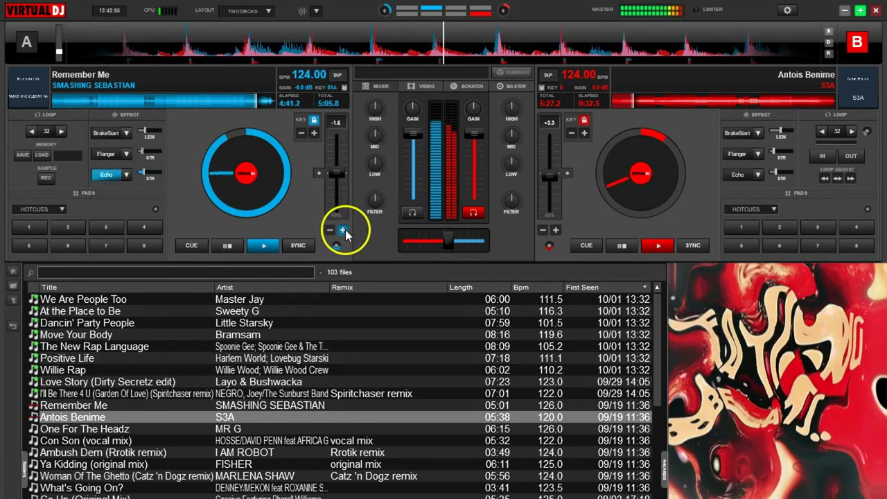
{"action": "left_click", "coordinate": [330, 229]}
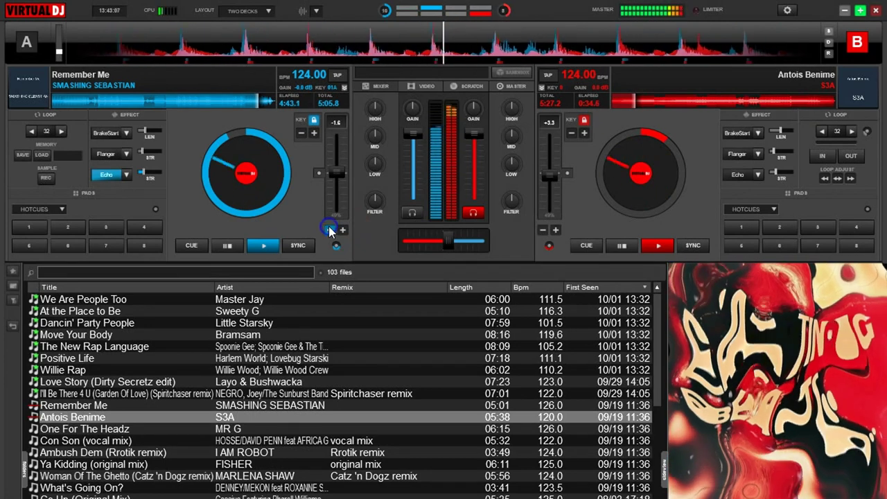
Fade the crossfader fully to deck B and stop deck A at its cue point
{"action": "left_click", "coordinate": [448, 241]}
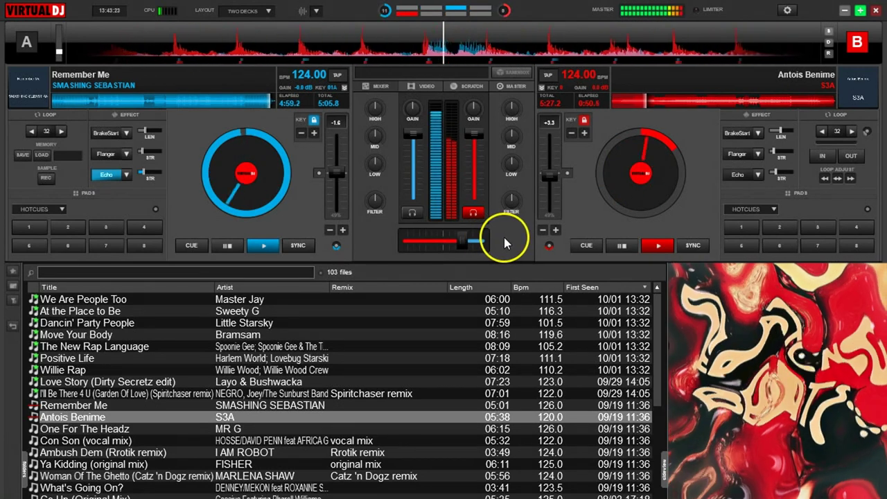
{"action": "left_click_drag", "start_coordinate": [461, 243], "coordinate": [487, 241]}
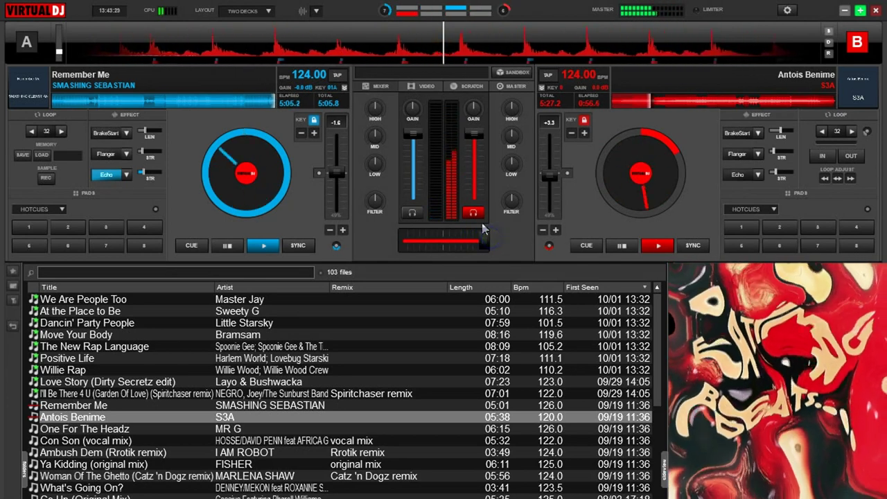
{"action": "left_click", "coordinate": [194, 246]}
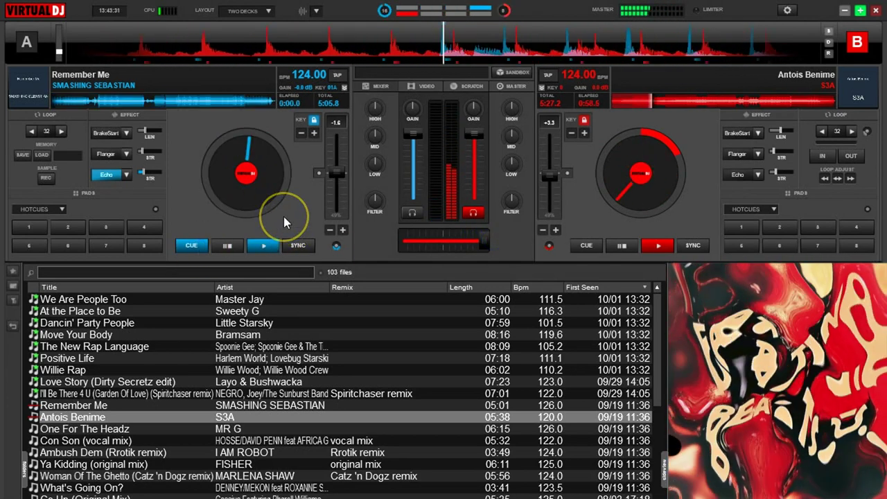
Sort the library by oldest First Seen date and load -Move Your Body by Marshall Jefferson onto deck A
{"action": "left_click", "coordinate": [586, 291]}
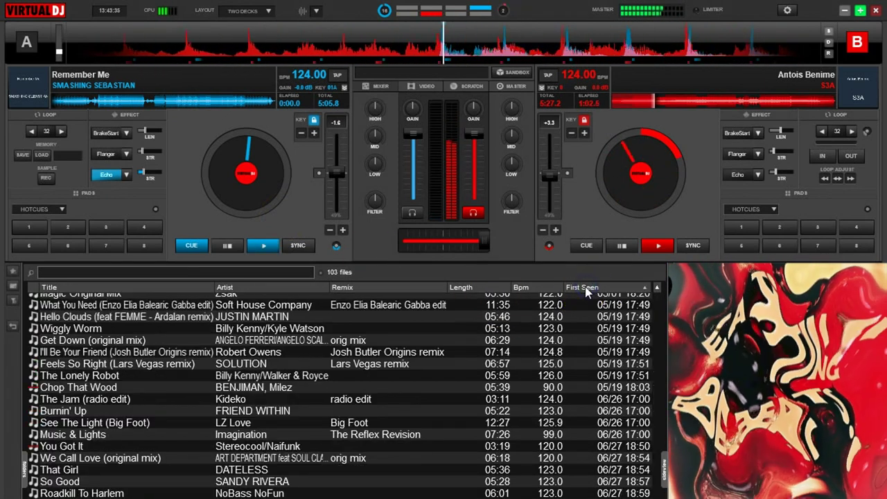
{"action": "left_click", "coordinate": [659, 303]}
{"action": "left_click_drag", "start_coordinate": [291, 305], "coordinate": [224, 204]}
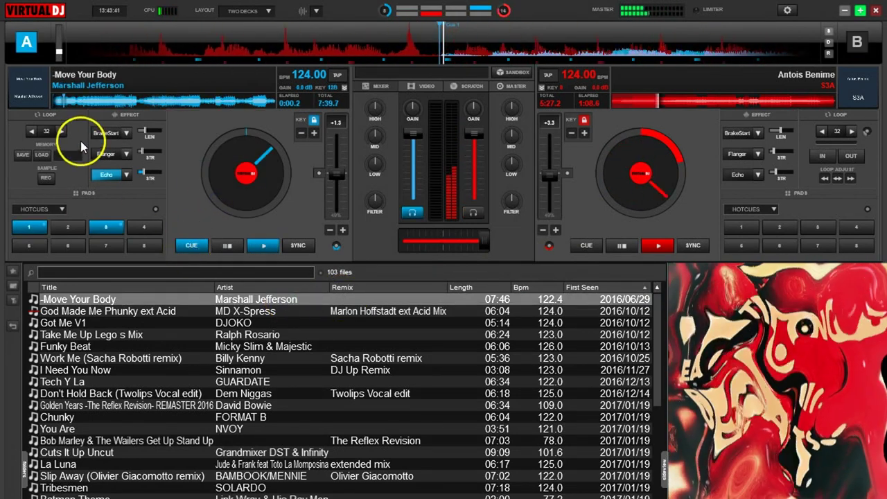
Turn on a 16-beat loop at the start of -Move Your Body on deck A and cue the track
{"action": "left_click", "coordinate": [31, 129]}
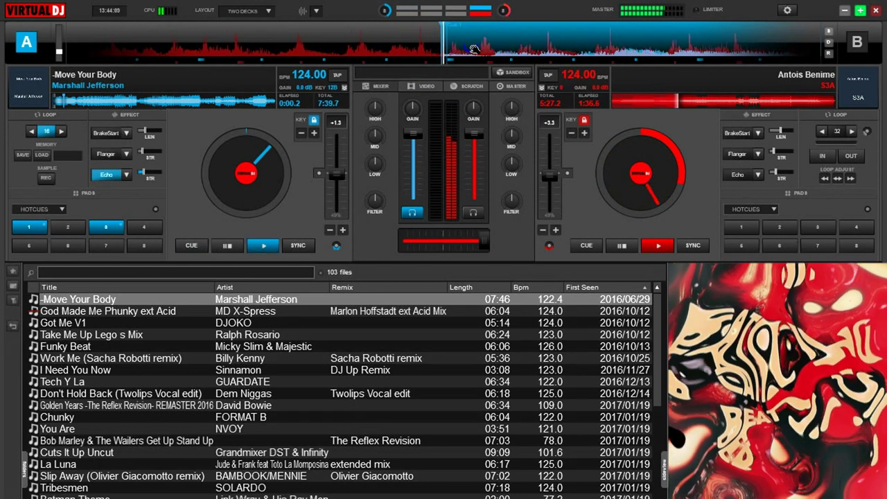
{"action": "left_click", "coordinate": [188, 246]}
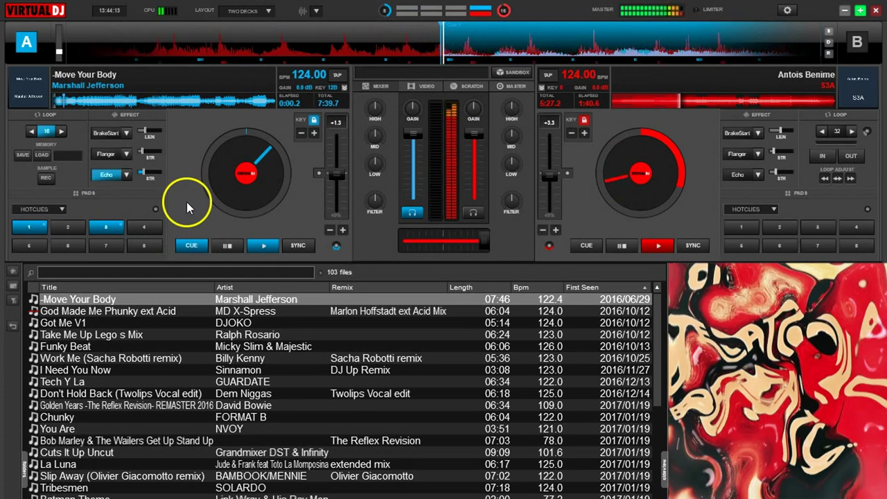
Raise deck A's high-pass filter and turn on Flanger, keeping the Flanger and Echo strengths low
{"action": "mouse_move", "coordinate": [372, 199]}
{"action": "left_mouse_down"}
{"action": "mouse_move", "coordinate": [371, 186]}
{"action": "mouse_move", "coordinate": [372, 203]}
{"action": "left_mouse_up"}
{"action": "left_click", "coordinate": [116, 171]}
{"action": "left_click", "coordinate": [144, 174]}
{"action": "left_click", "coordinate": [109, 153]}
{"action": "left_click_drag", "start_coordinate": [143, 143], "coordinate": [142, 150]}
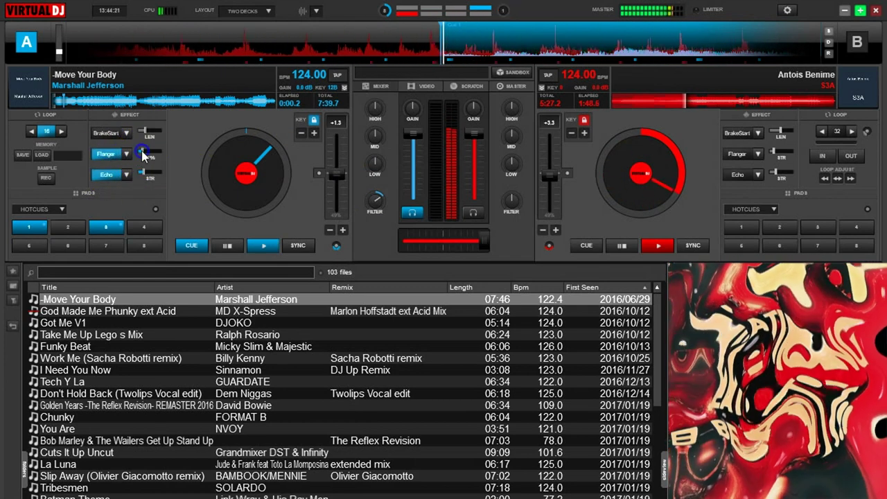
{"action": "left_click", "coordinate": [140, 170]}
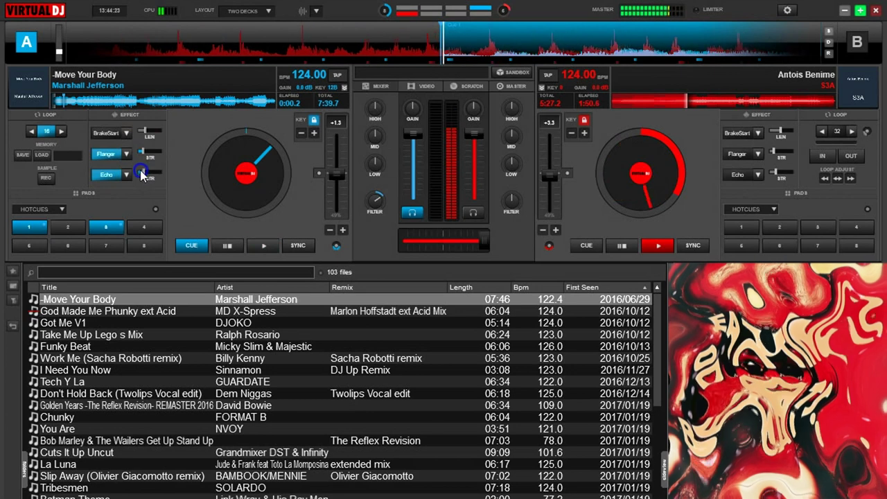
{"action": "left_click_drag", "start_coordinate": [143, 172], "coordinate": [141, 172]}
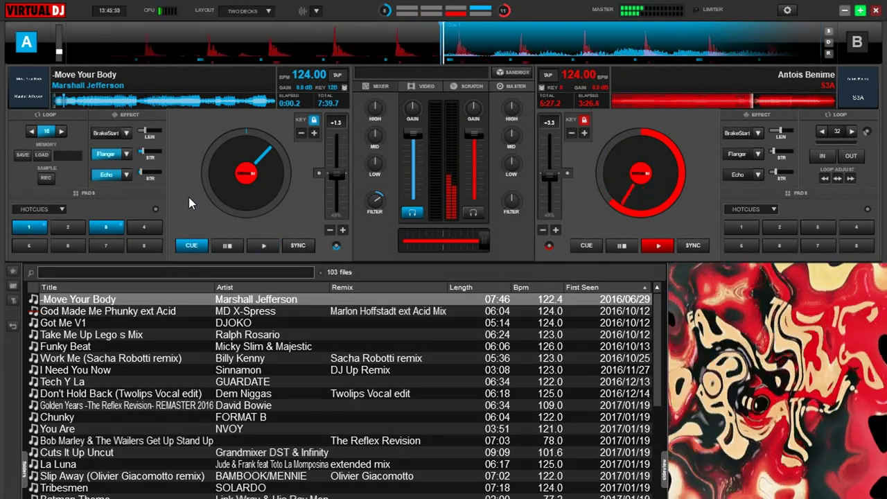
Browse further down the library and select Move Your Body (future house)
{"action": "scroll", "coordinate": [183, 414], "scroll_direction": "down", "scroll_amount": 2}
{"action": "scroll", "coordinate": [184, 414], "scroll_direction": "down", "scroll_amount": 7}
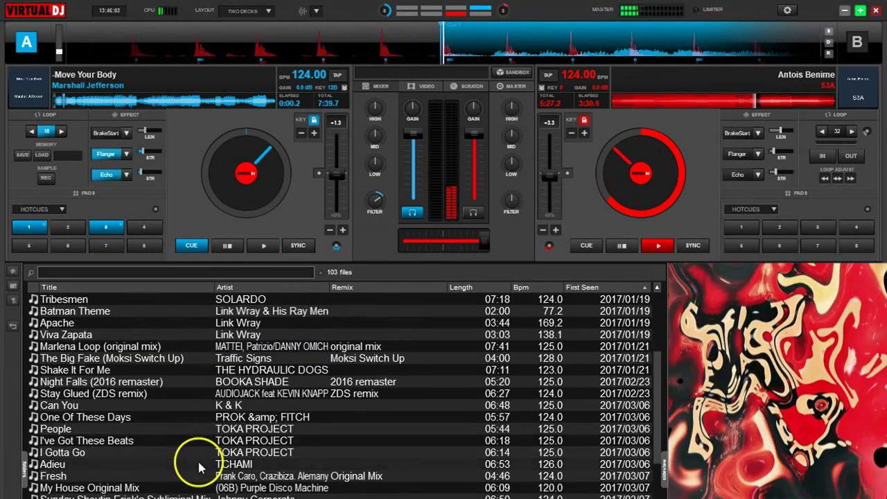
{"action": "scroll", "coordinate": [200, 406], "scroll_direction": "down", "scroll_amount": 7}
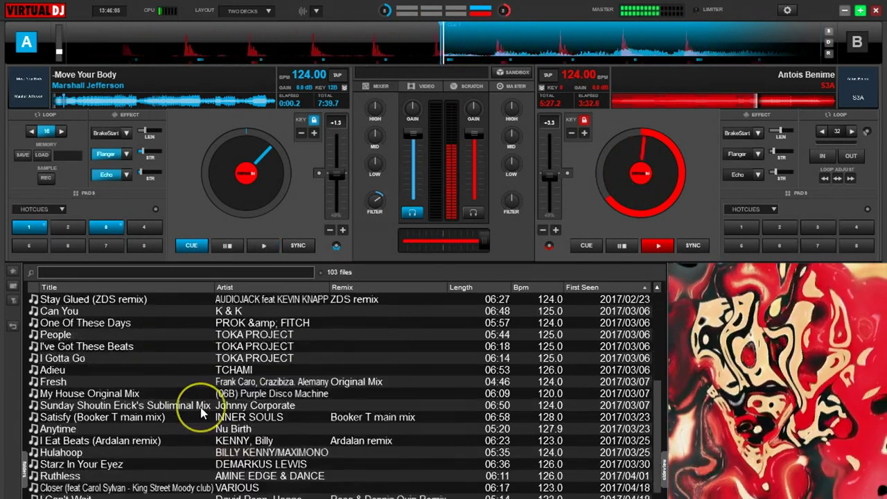
{"action": "scroll", "coordinate": [201, 413], "scroll_direction": "down", "scroll_amount": 7}
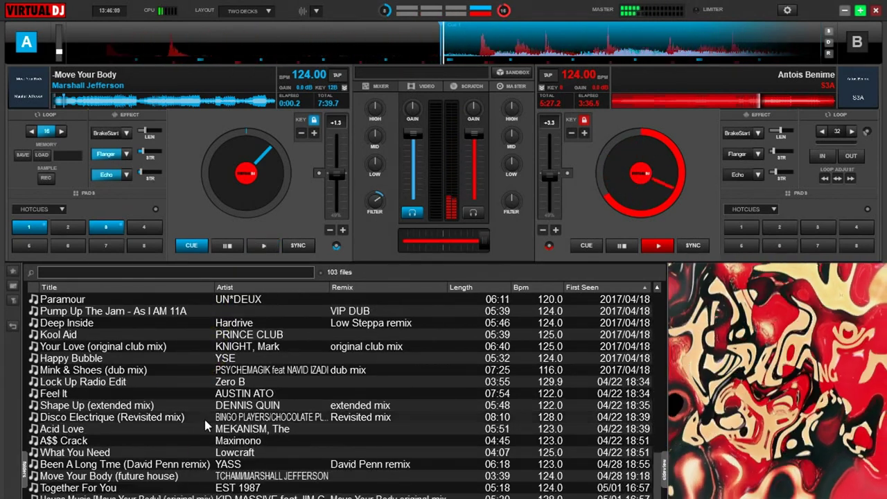
{"action": "left_click", "coordinate": [220, 475]}
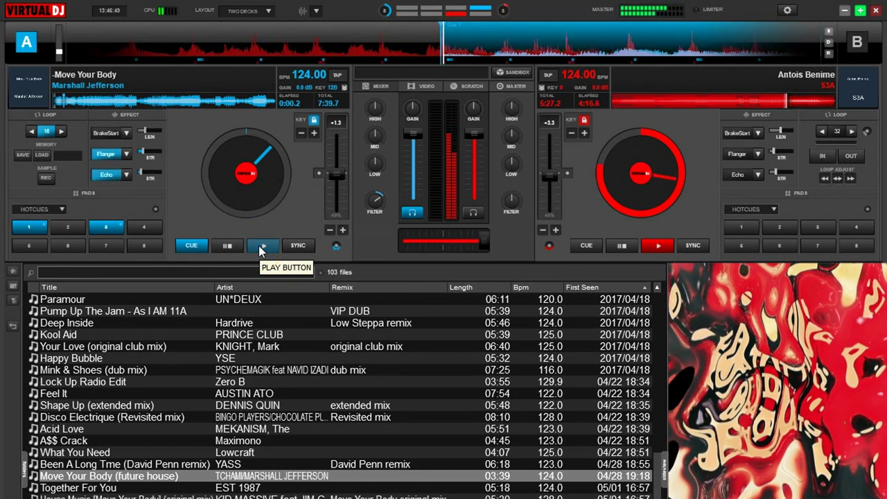
Open the crossfader slightly toward deck A, start -Move Your Body and nudge it into beat alignment with deck B
{"action": "left_click", "coordinate": [473, 242]}
{"action": "left_click", "coordinate": [473, 242]}
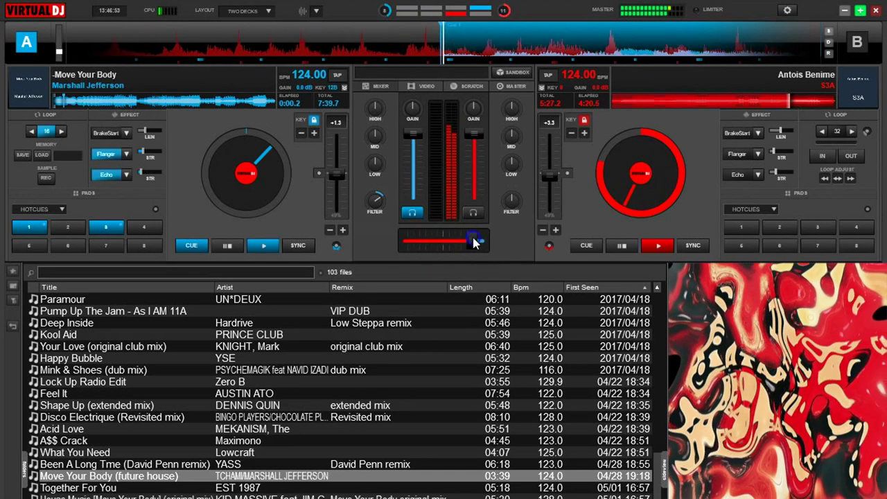
{"action": "left_click", "coordinate": [262, 246]}
{"action": "left_click_drag", "start_coordinate": [472, 241], "coordinate": [470, 242]}
{"action": "left_click", "coordinate": [329, 230]}
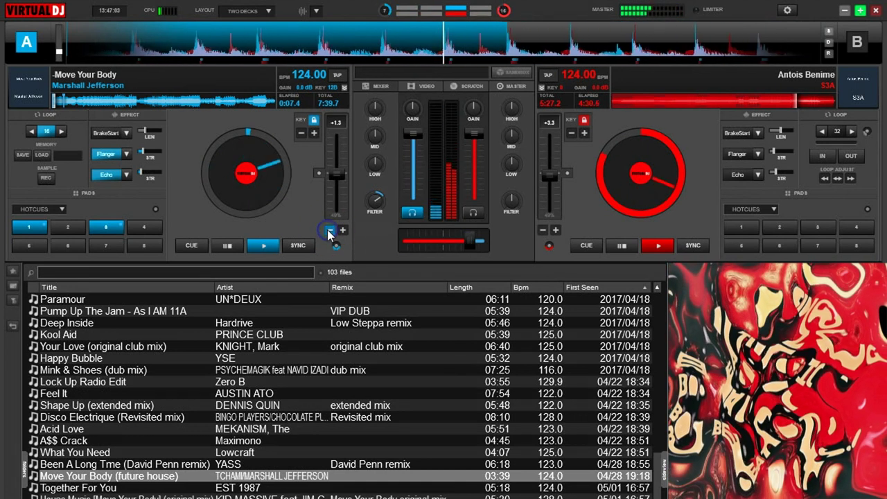
Bring the crossfader close to center, lowering deck A's high-pass filter while raising deck B's
{"action": "left_click", "coordinate": [477, 247]}
{"action": "left_click_drag", "start_coordinate": [478, 247], "coordinate": [445, 244]}
{"action": "left_click", "coordinate": [372, 201]}
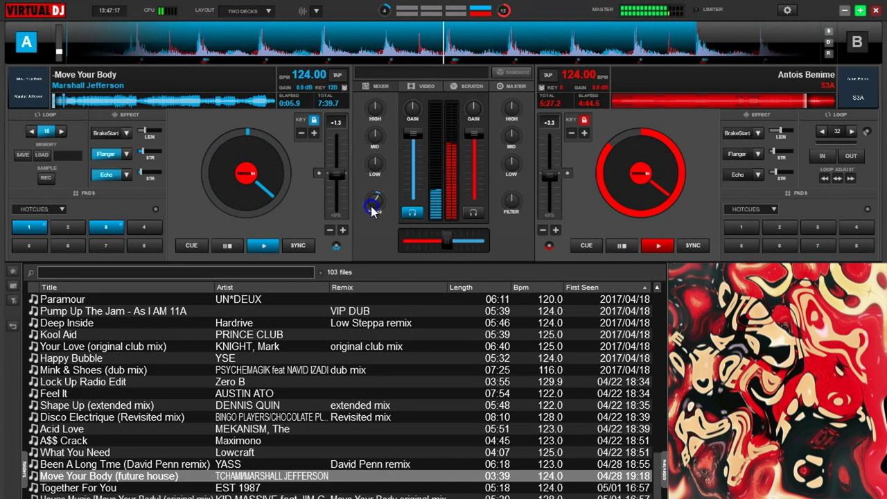
{"action": "left_click_drag", "start_coordinate": [508, 199], "coordinate": [507, 192]}
{"action": "left_click_drag", "start_coordinate": [375, 198], "coordinate": [373, 200]}
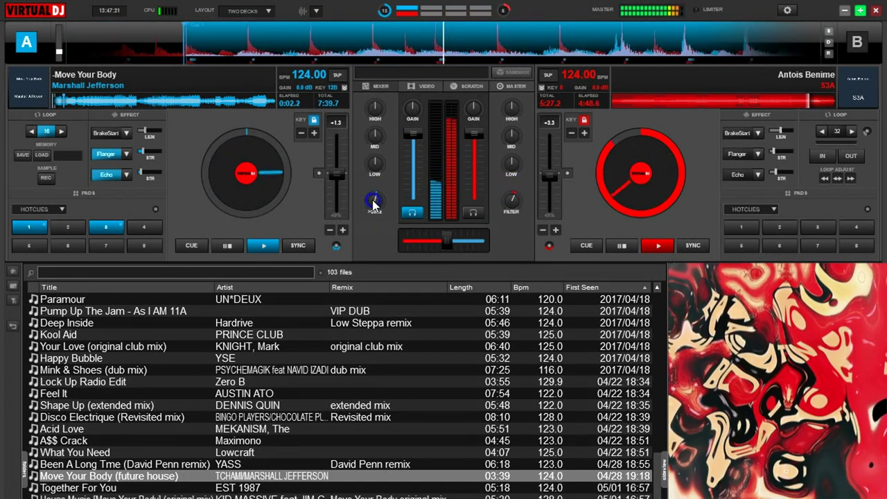
Turn off deck A's loop and fade the crossfader fully to deck A, cutting deck B's low EQ during the fade
{"action": "left_click", "coordinate": [45, 130]}
{"action": "left_click_drag", "start_coordinate": [447, 240], "coordinate": [430, 240]}
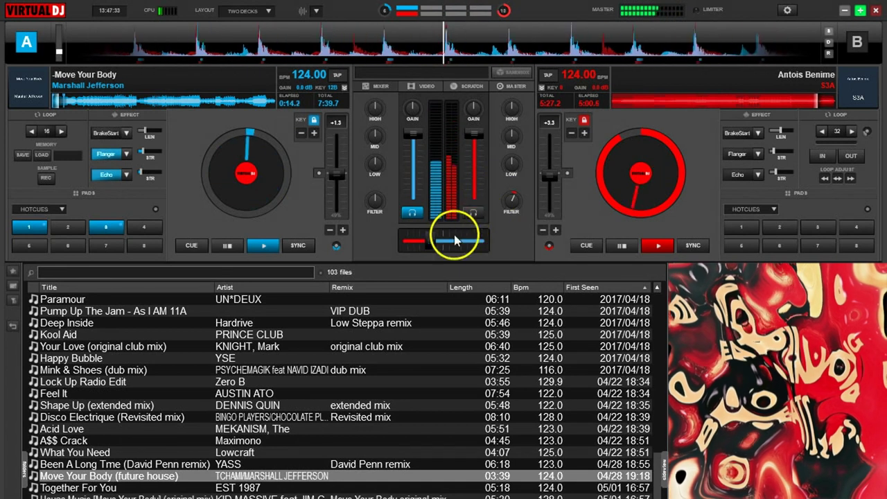
{"action": "left_click_drag", "start_coordinate": [505, 173], "coordinate": [505, 179]}
{"action": "left_click", "coordinate": [431, 239]}
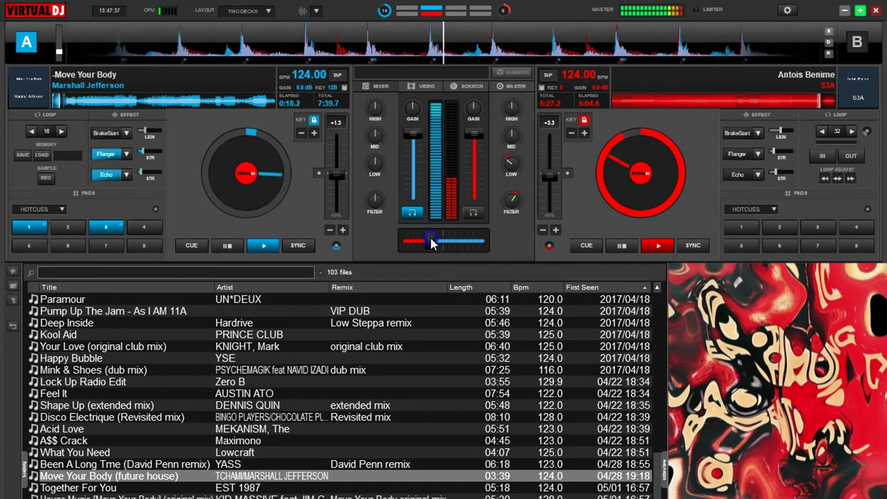
{"action": "left_click_drag", "start_coordinate": [432, 241], "coordinate": [404, 241]}
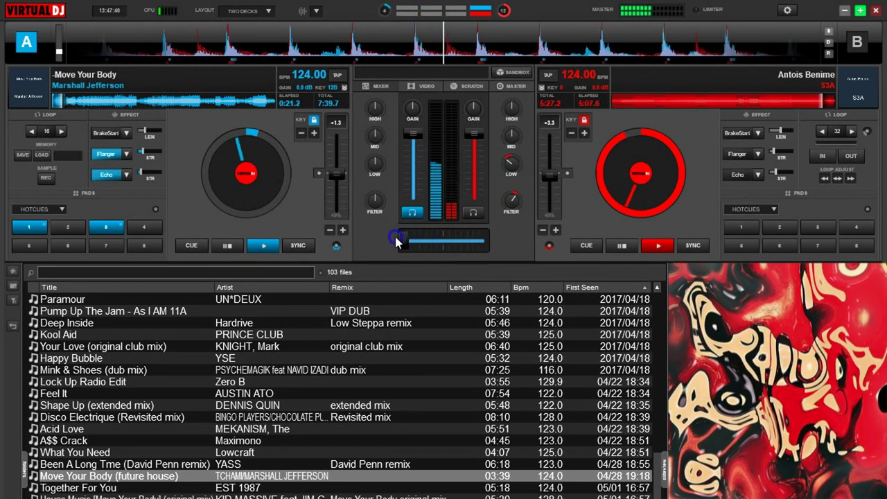
Turn on a 64-beat loop on deck A
{"action": "left_click", "coordinate": [59, 130]}
{"action": "left_click", "coordinate": [58, 129]}
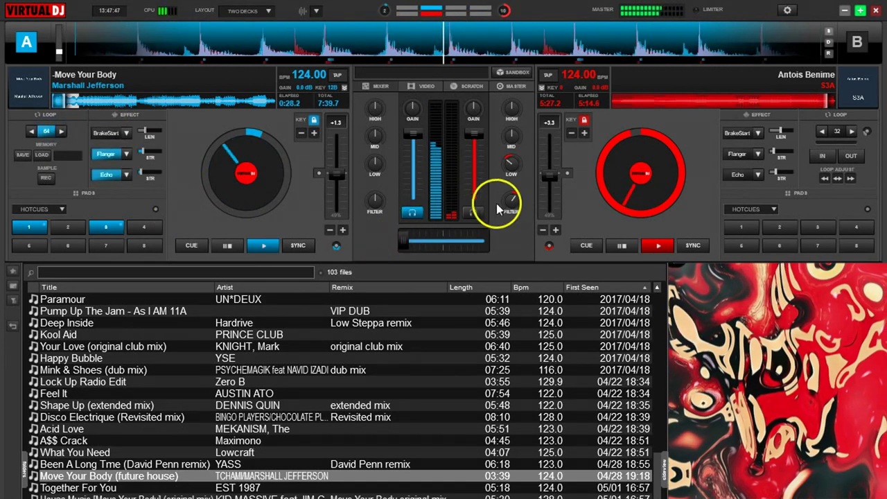
Stop deck B at its cue point and reset its low EQ and filter to neutral
{"action": "left_click", "coordinate": [589, 244]}
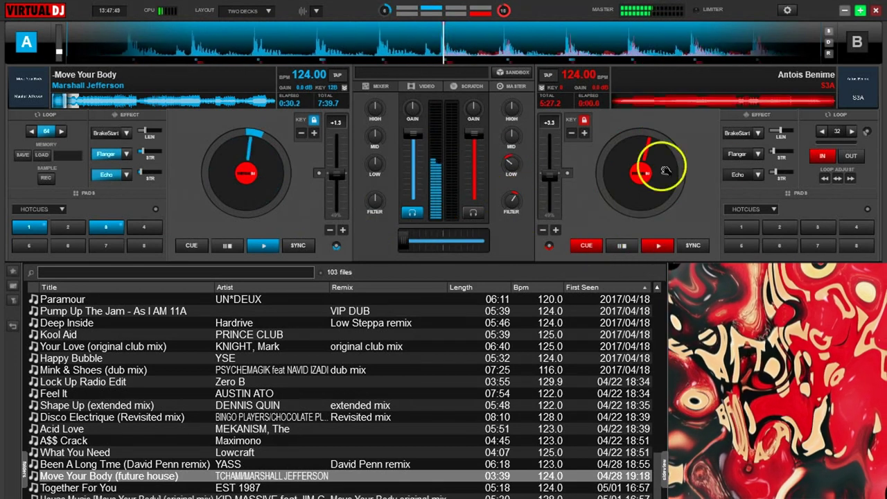
{"action": "right_click", "coordinate": [510, 163]}
{"action": "double_click", "coordinate": [512, 204]}
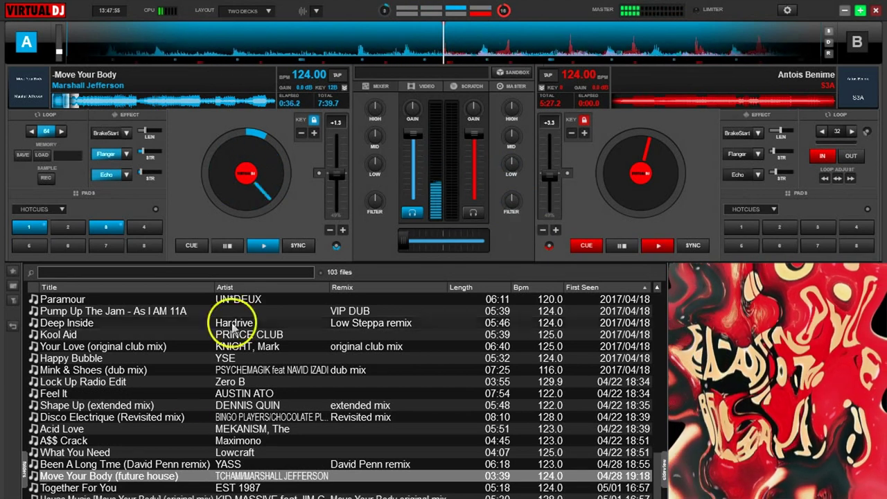
Load "Move Your Body (future house)" on deck B with headphone monitoring on, and raise deck A's gain by about 1 dB
{"action": "left_click_drag", "start_coordinate": [185, 478], "coordinate": [620, 229]}
{"action": "left_click", "coordinate": [473, 213]}
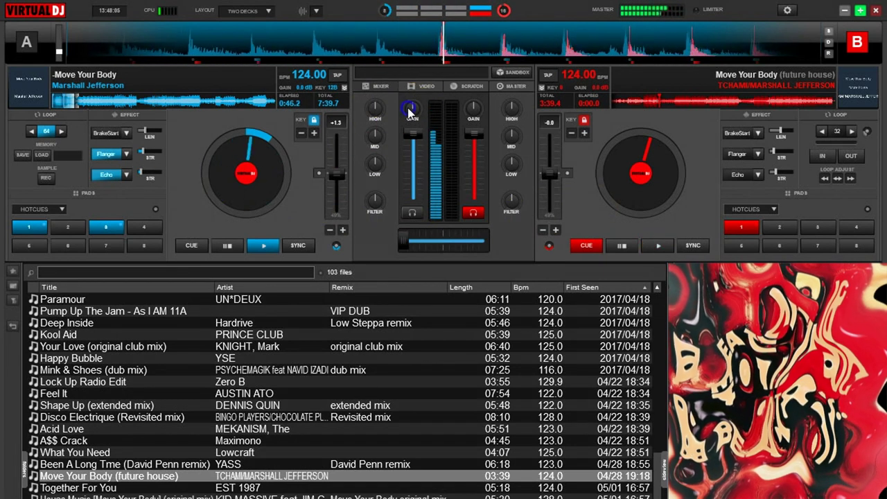
{"action": "left_click_drag", "start_coordinate": [409, 107], "coordinate": [408, 105]}
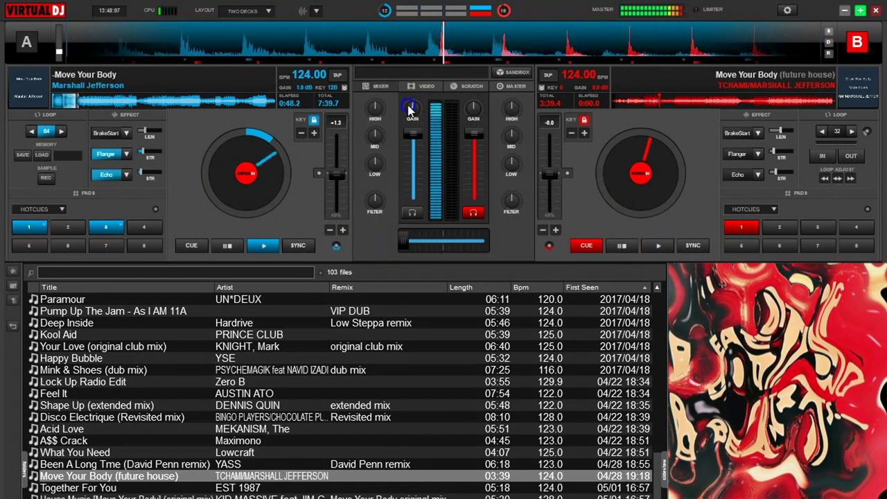
{"action": "scroll", "coordinate": [409, 108], "scroll_direction": "up", "scroll_amount": 1}
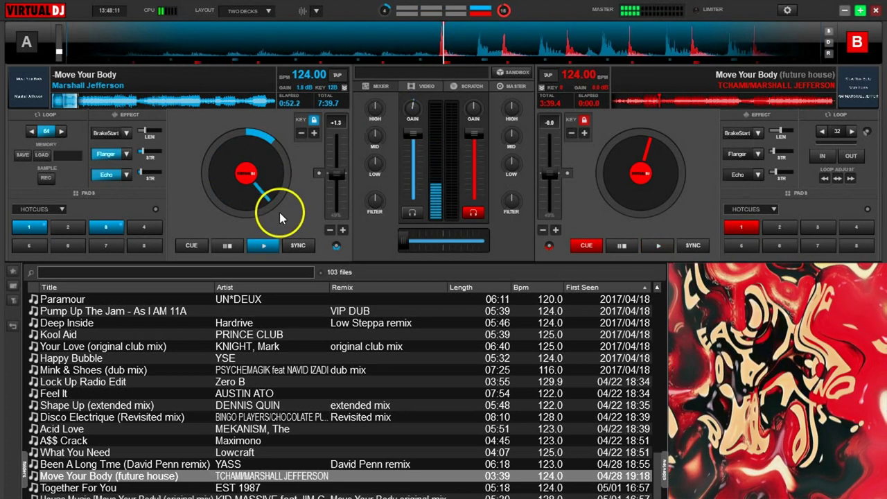
Start deck B with its high-pass filter raised and bring the crossfader from deck A to the center
{"action": "left_click", "coordinate": [657, 247]}
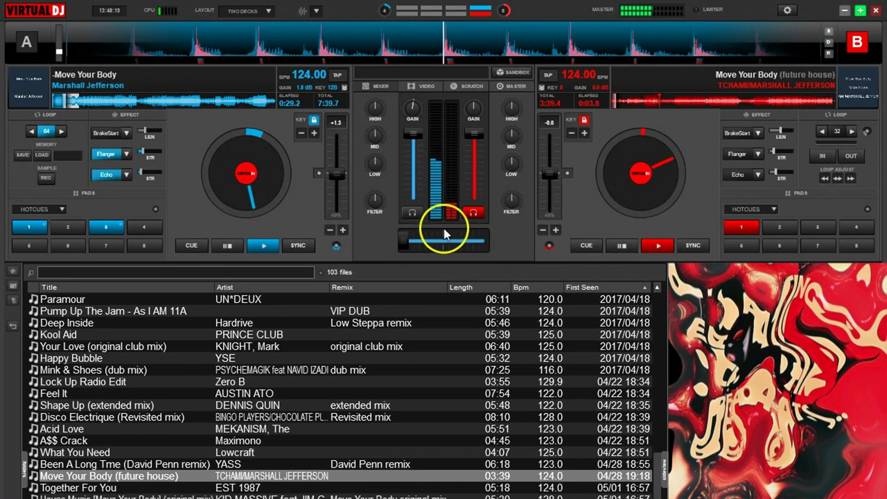
{"action": "left_click_drag", "start_coordinate": [511, 200], "coordinate": [510, 183]}
{"action": "left_click_drag", "start_coordinate": [408, 237], "coordinate": [444, 239]}
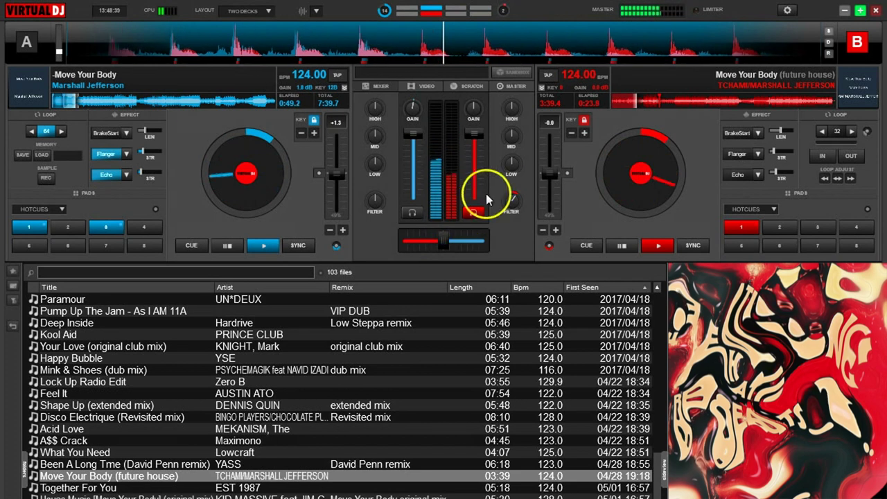
Return deck B's filter to neutral, then raise deck A's high-pass filter while easing the crossfader slightly toward deck B
{"action": "left_click_drag", "start_coordinate": [510, 200], "coordinate": [509, 199]}
{"action": "left_click_drag", "start_coordinate": [509, 199], "coordinate": [508, 203]}
{"action": "mouse_move", "coordinate": [374, 204]}
{"action": "left_mouse_down"}
{"action": "mouse_move", "coordinate": [374, 191]}
{"action": "mouse_move", "coordinate": [374, 204]}
{"action": "left_mouse_up"}
{"action": "left_click_drag", "start_coordinate": [444, 241], "coordinate": [448, 236]}
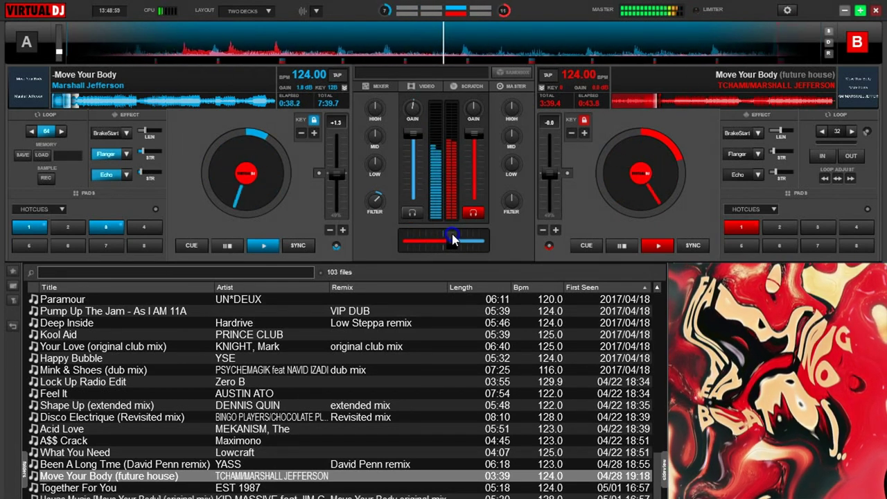
Fade the crossfader fully to deck B and reset deck A's filter to neutral
{"action": "left_click_drag", "start_coordinate": [454, 239], "coordinate": [486, 242]}
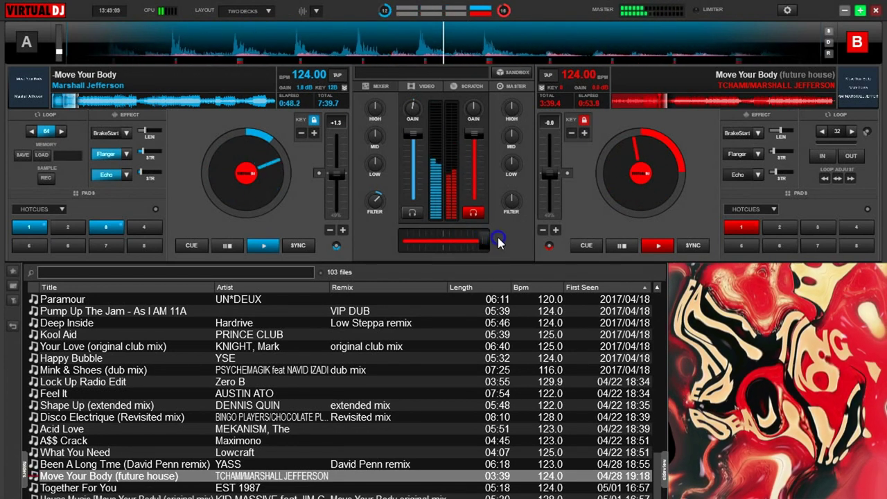
{"action": "left_click_drag", "start_coordinate": [375, 204], "coordinate": [372, 201]}
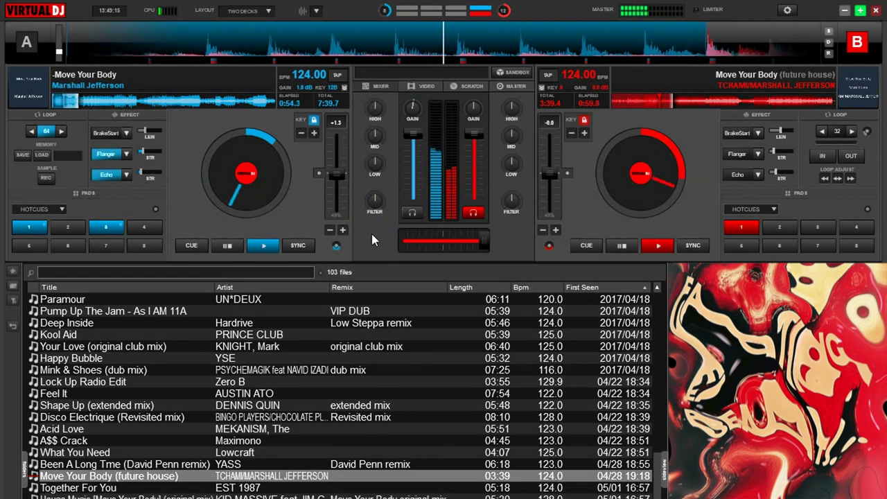
Browse the track list for the next song and load "What You Need" by Lowcraft on deck A
{"action": "scroll", "coordinate": [210, 376], "scroll_direction": "up", "scroll_amount": 5}
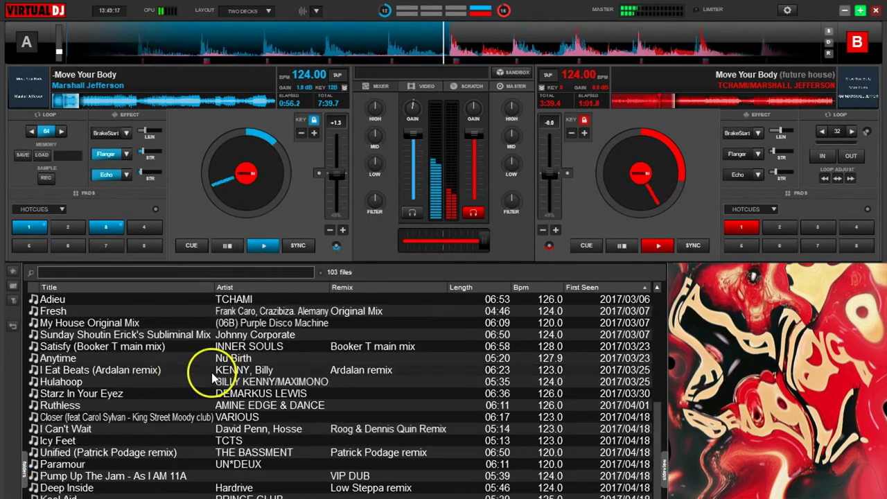
{"action": "scroll", "coordinate": [212, 376], "scroll_direction": "up", "scroll_amount": 3}
{"action": "scroll", "coordinate": [212, 376], "scroll_direction": "up", "scroll_amount": 6}
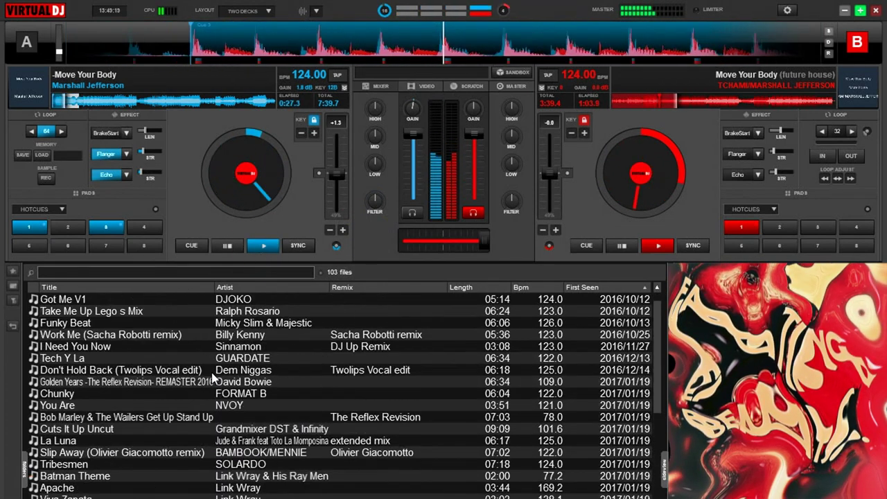
{"action": "scroll", "coordinate": [213, 377], "scroll_direction": "up", "scroll_amount": 1}
{"action": "scroll", "coordinate": [212, 377], "scroll_direction": "down", "scroll_amount": 7}
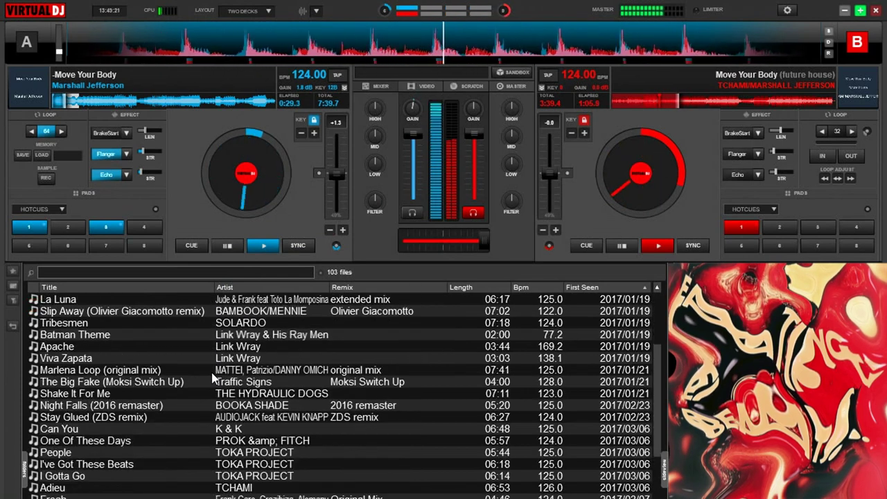
{"action": "scroll", "coordinate": [212, 376], "scroll_direction": "down", "scroll_amount": 1}
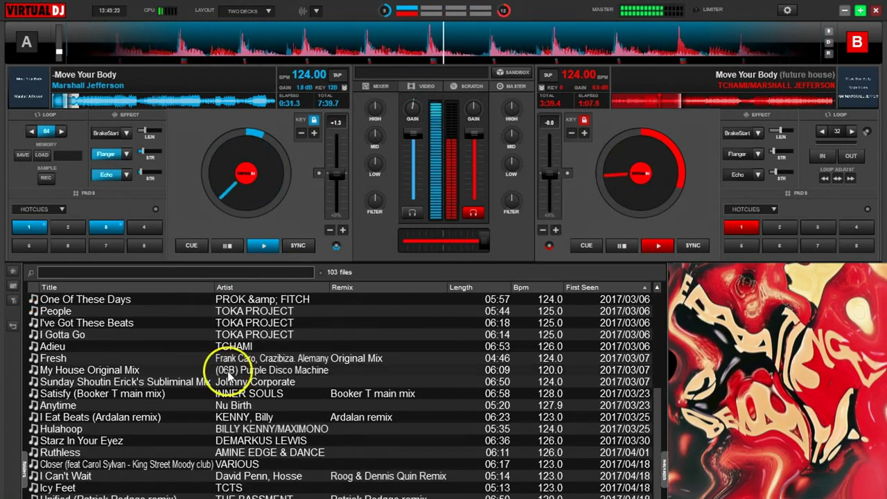
{"action": "scroll", "coordinate": [287, 382], "scroll_direction": "down", "scroll_amount": 2}
{"action": "scroll", "coordinate": [280, 386], "scroll_direction": "down", "scroll_amount": 4}
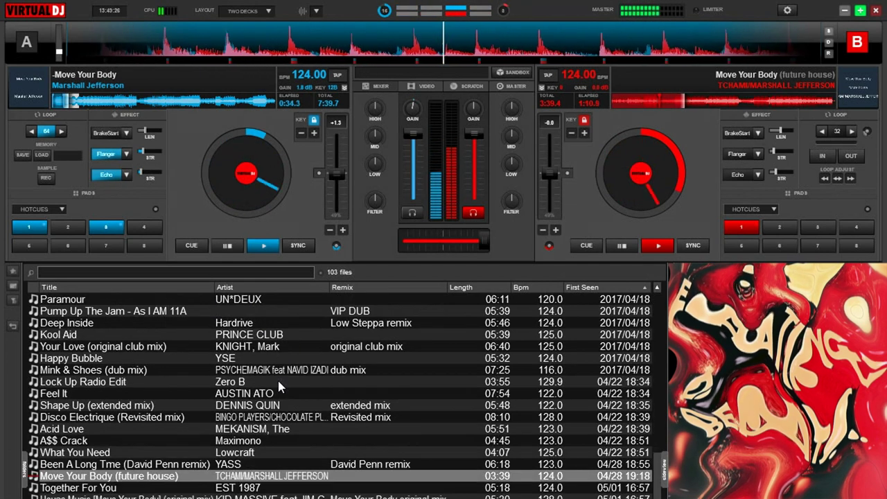
{"action": "left_click", "coordinate": [192, 452]}
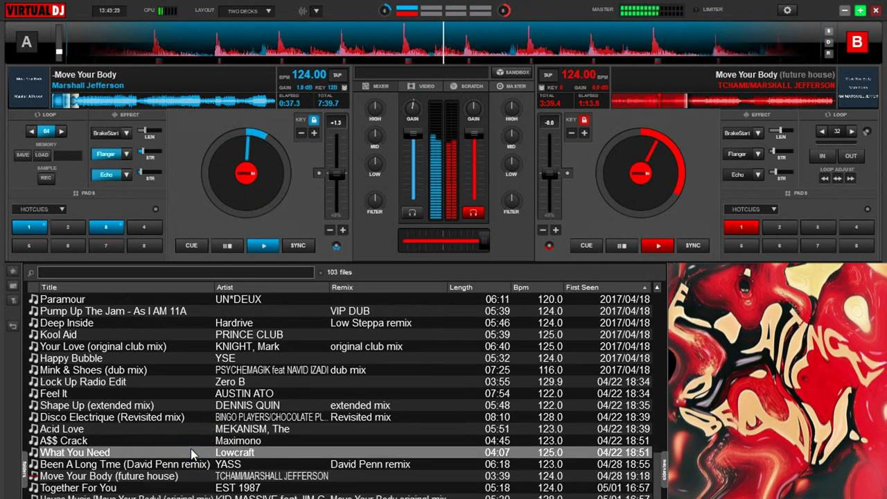
{"action": "left_click", "coordinate": [190, 448]}
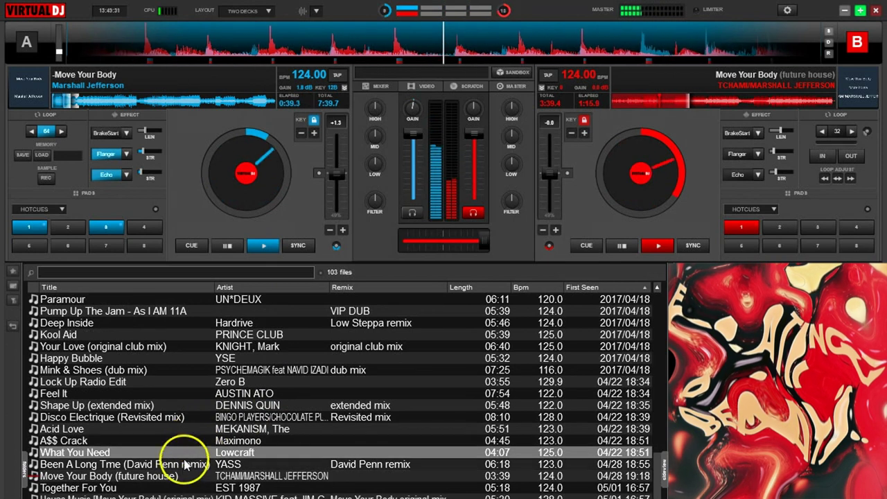
{"action": "left_click_drag", "start_coordinate": [187, 451], "coordinate": [263, 198]}
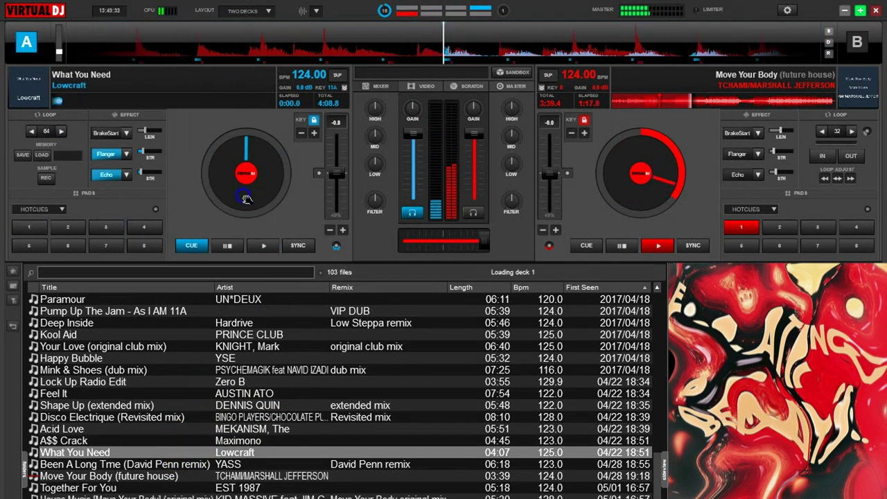
{"action": "left_click", "coordinate": [293, 227]}
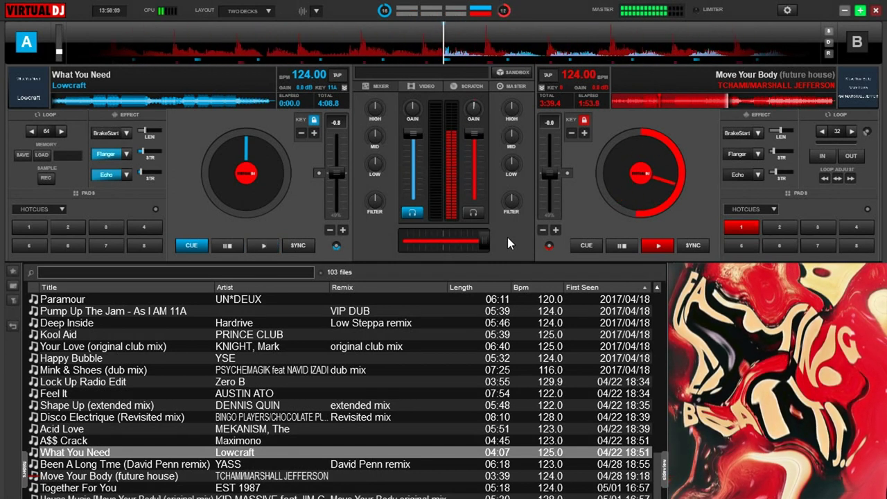
Raise deck B's gain in small increments to boost the playing track
{"action": "left_click", "coordinate": [463, 118]}
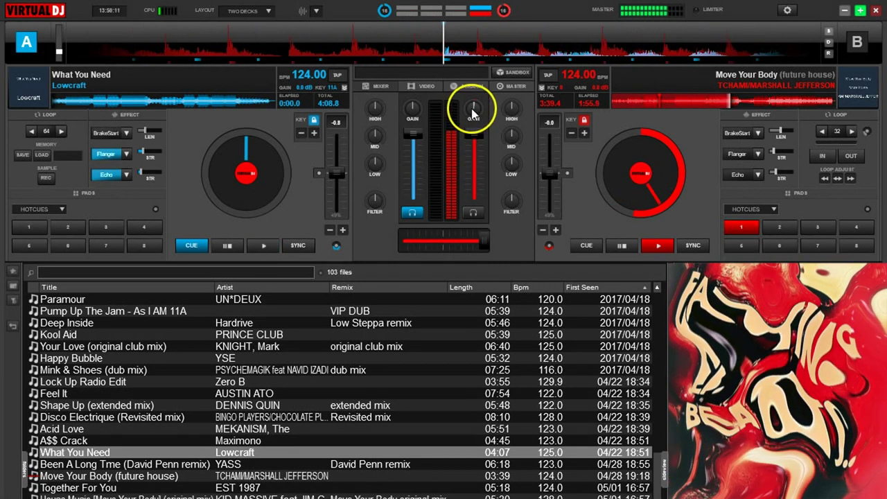
{"action": "left_click_drag", "start_coordinate": [468, 109], "coordinate": [471, 108]}
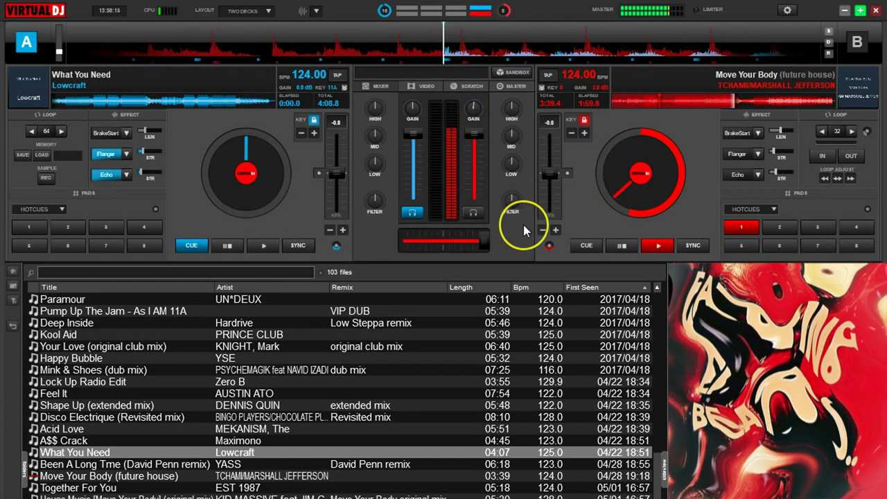
{"action": "left_click", "coordinate": [470, 111]}
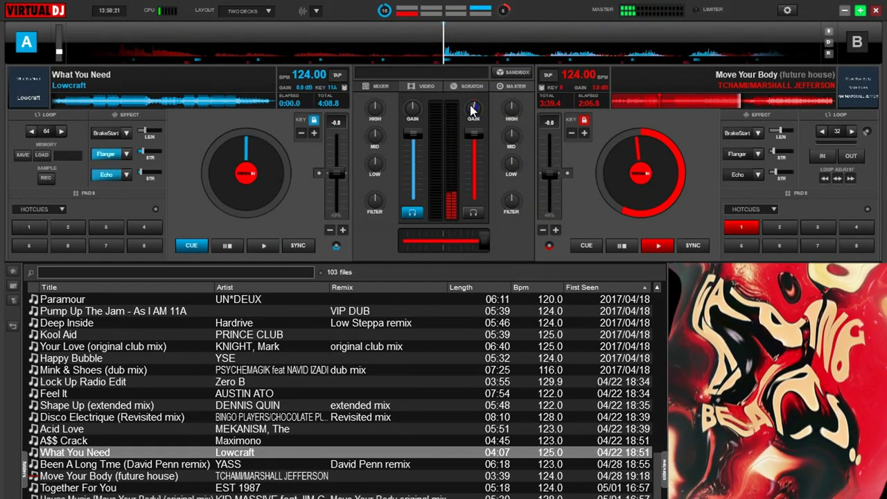
{"action": "left_click", "coordinate": [489, 163]}
{"action": "left_click", "coordinate": [502, 238]}
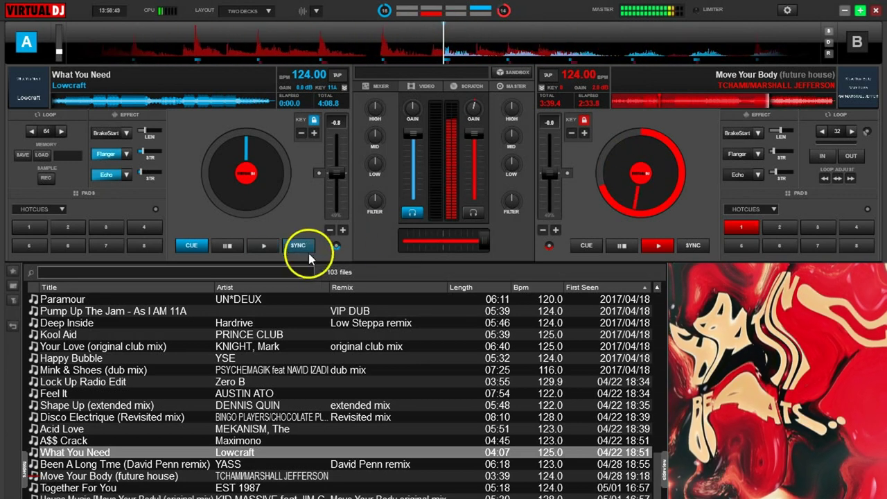
Cue deck A at its start, raise its high-pass filter with low EQ cut, and move the crossfader partway off deck B
{"action": "left_click", "coordinate": [268, 246]}
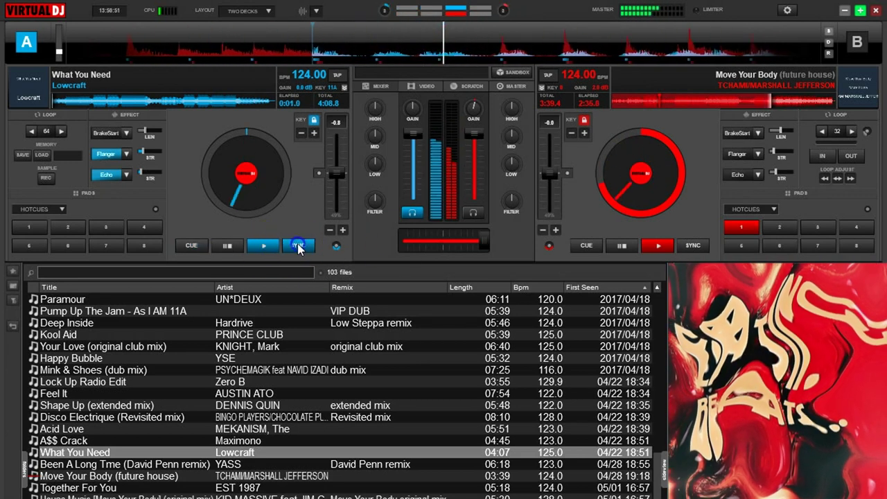
{"action": "left_click", "coordinate": [191, 244]}
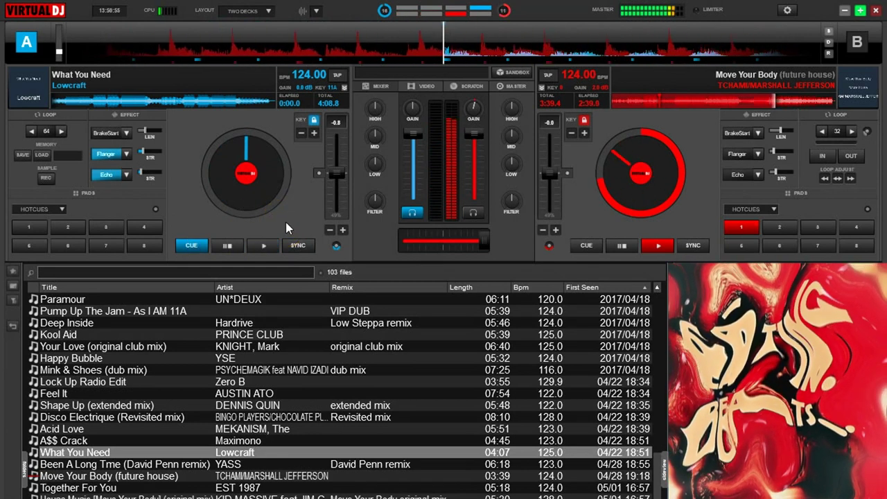
{"action": "left_click_drag", "start_coordinate": [375, 200], "coordinate": [373, 175]}
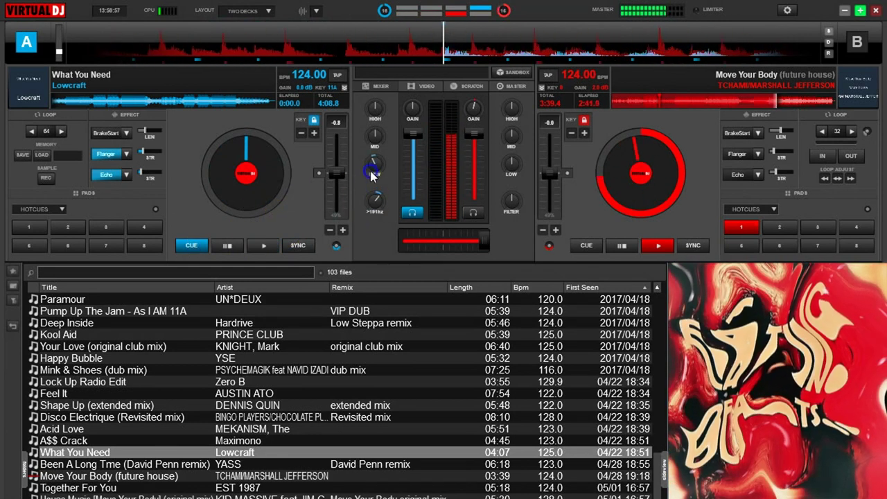
{"action": "left_click", "coordinate": [464, 240]}
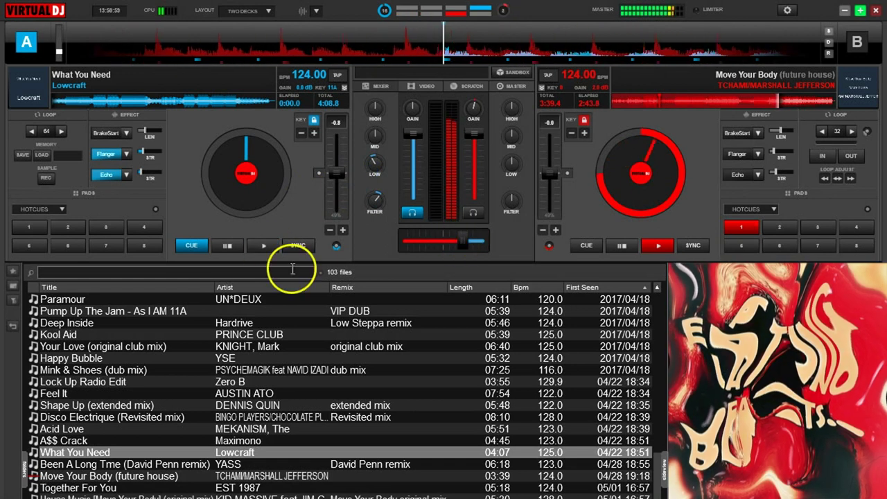
{"action": "left_click_drag", "start_coordinate": [464, 238], "coordinate": [470, 238]}
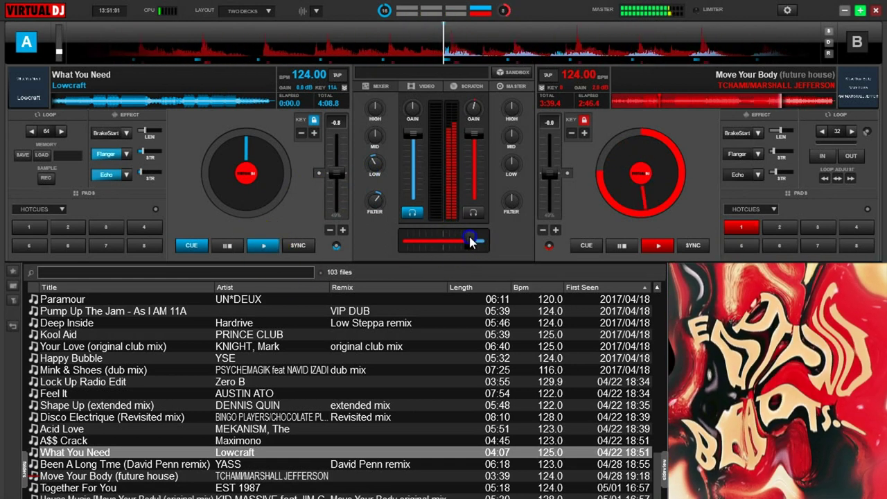
Start "What You Need" on deck A and gradually ease the crossfader to the center
{"action": "left_click", "coordinate": [264, 249]}
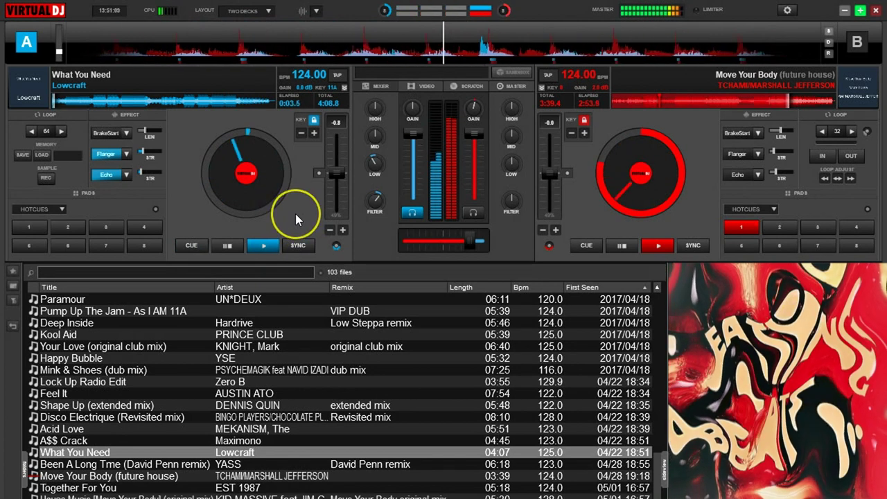
{"action": "left_click_drag", "start_coordinate": [476, 240], "coordinate": [470, 241]}
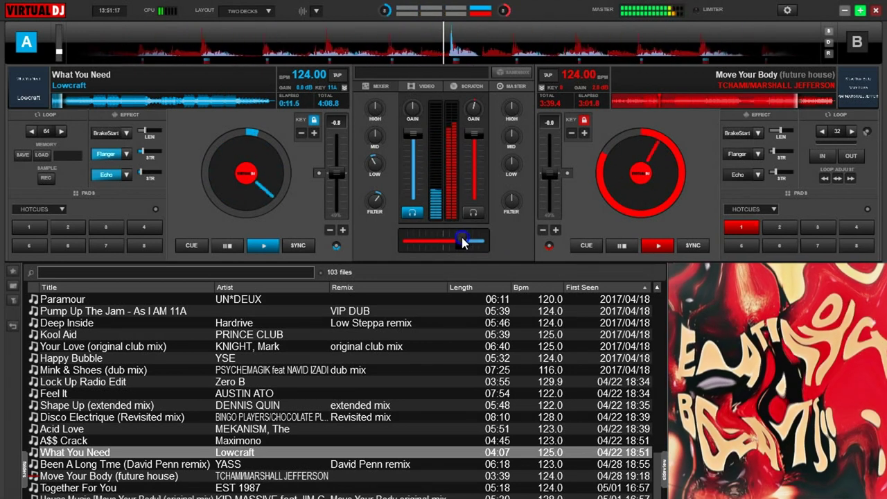
{"action": "left_click_drag", "start_coordinate": [460, 238], "coordinate": [452, 241]}
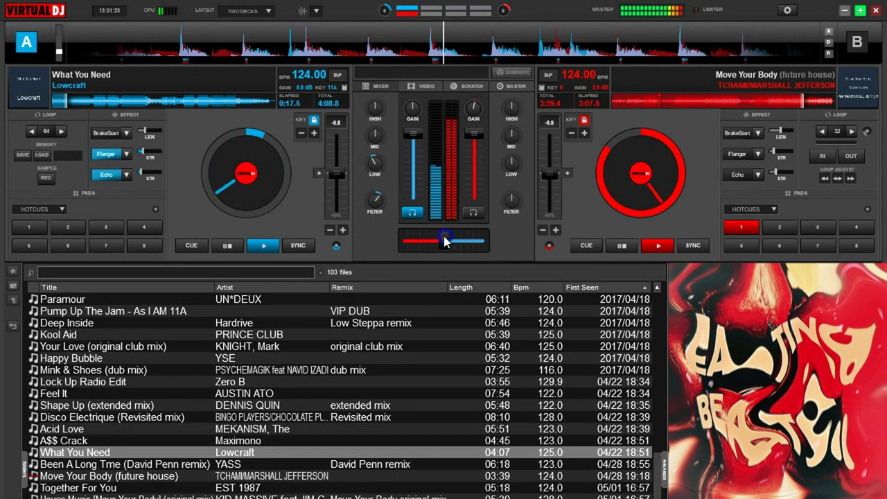
{"action": "left_click_drag", "start_coordinate": [443, 239], "coordinate": [443, 238]}
Reset deck A's filter and low EQ to neutral and raise deck B's high-pass filter slightly
{"action": "left_click_drag", "start_coordinate": [375, 200], "coordinate": [372, 199]}
{"action": "left_click_drag", "start_coordinate": [375, 168], "coordinate": [374, 163]}
{"action": "left_click_drag", "start_coordinate": [508, 203], "coordinate": [508, 201]}
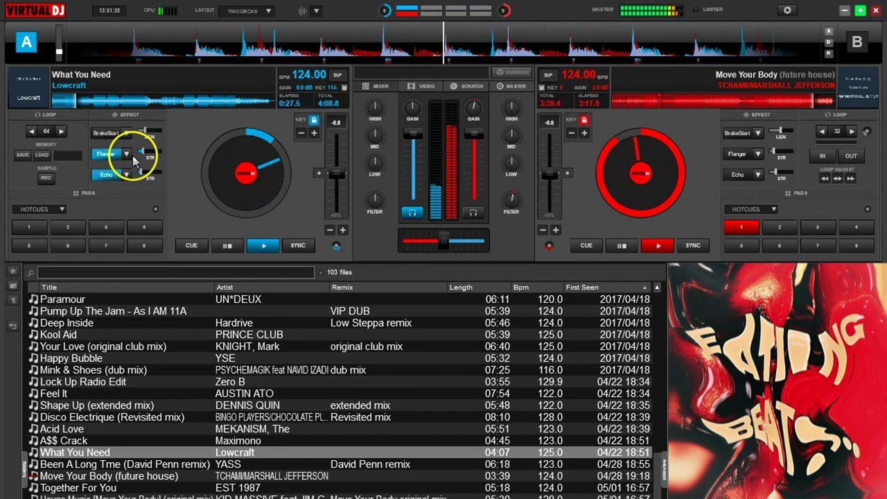
Turn off the Flanger and Echo effects on deck A
{"action": "left_click", "coordinate": [105, 154]}
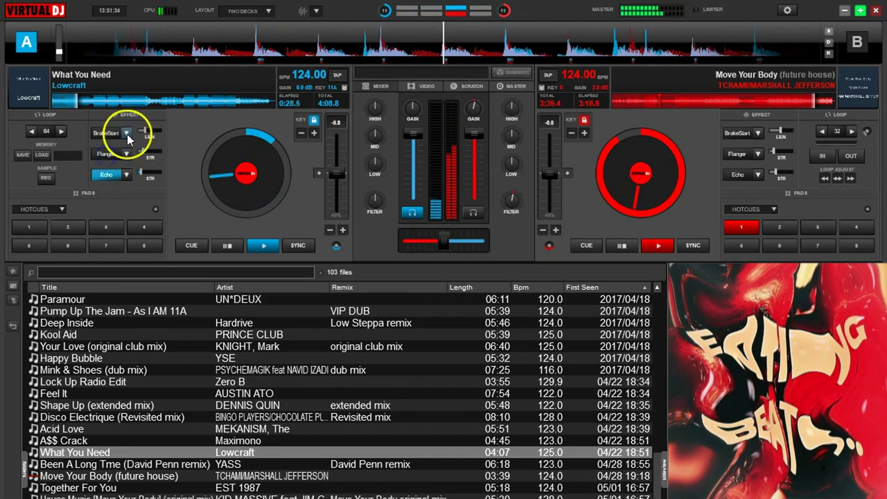
{"action": "left_click", "coordinate": [105, 175]}
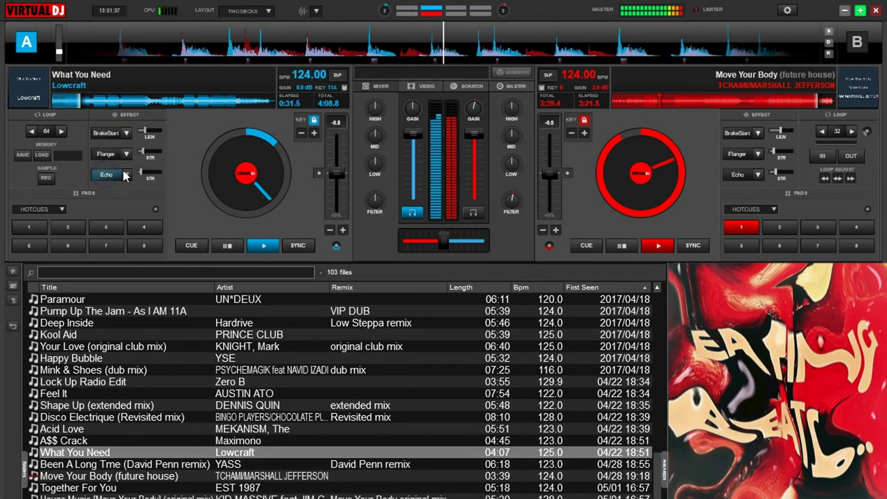
Raise deck B's high-pass filter further while fading the crossfader fully to deck A, and stop deck B at its cue point
{"action": "left_click", "coordinate": [511, 201]}
{"action": "right_click", "coordinate": [511, 203]}
{"action": "right_click", "coordinate": [443, 238]}
{"action": "left_click_drag", "start_coordinate": [444, 241], "coordinate": [438, 241]}
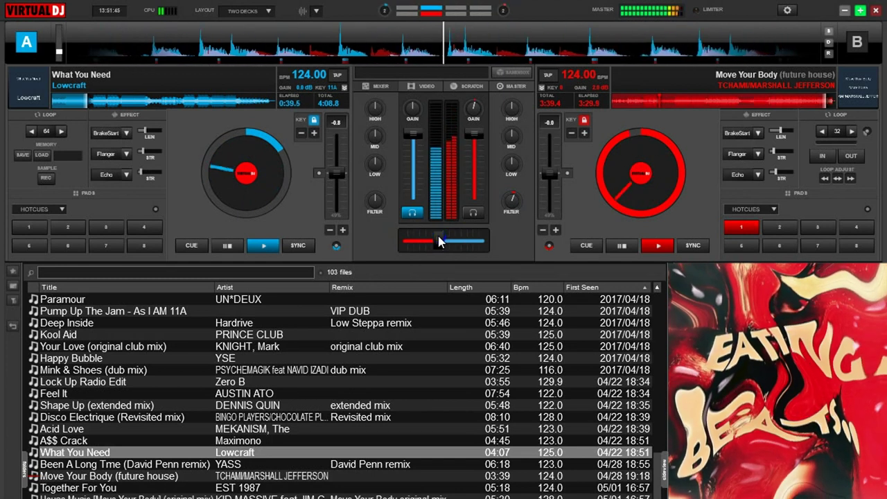
{"action": "left_click_drag", "start_coordinate": [438, 240], "coordinate": [384, 237]}
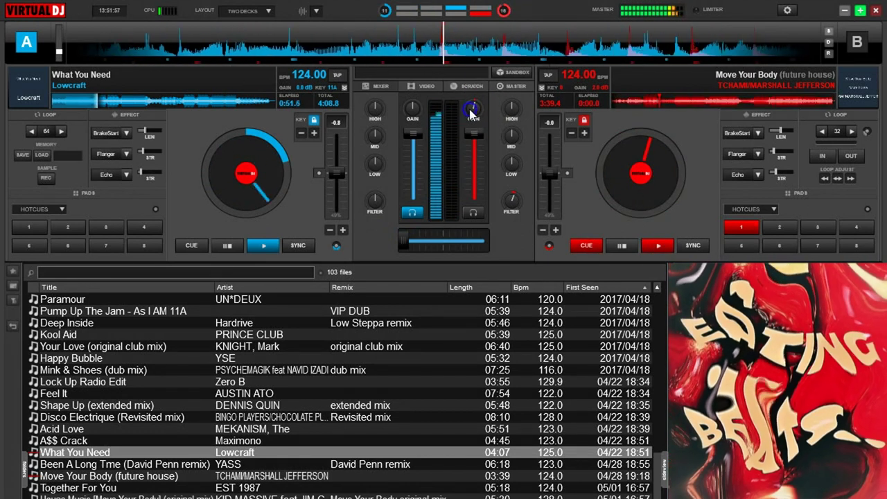
{"action": "left_click", "coordinate": [586, 246]}
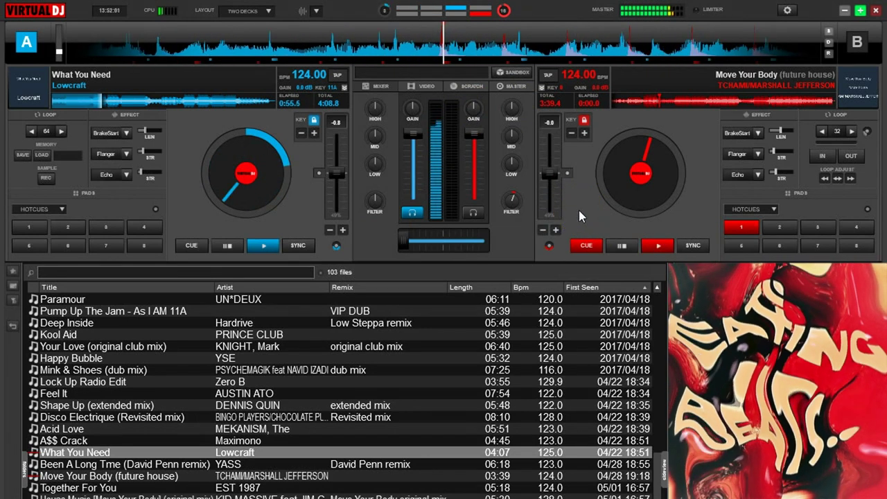
Load "Together For You" from the track list onto deck B
{"action": "left_click", "coordinate": [551, 208]}
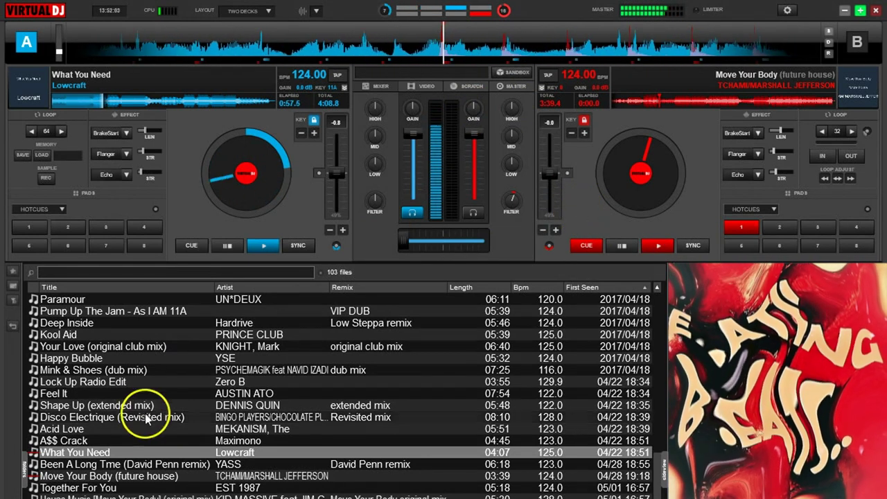
{"action": "scroll", "coordinate": [229, 467], "scroll_direction": "down", "scroll_amount": 2}
{"action": "left_click_drag", "start_coordinate": [225, 442], "coordinate": [622, 183]}
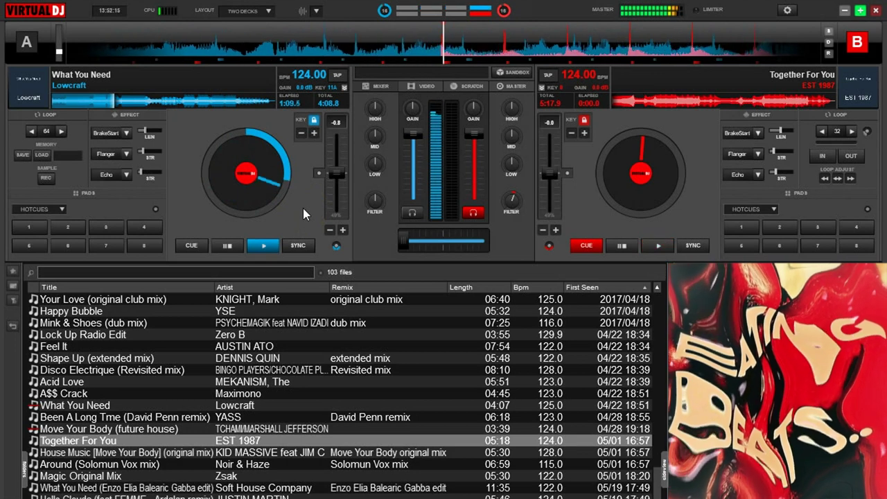
Reset deck A's pitch to +0.0 and sync deck B to its 125.00 BPM tempo
{"action": "left_click", "coordinate": [335, 174]}
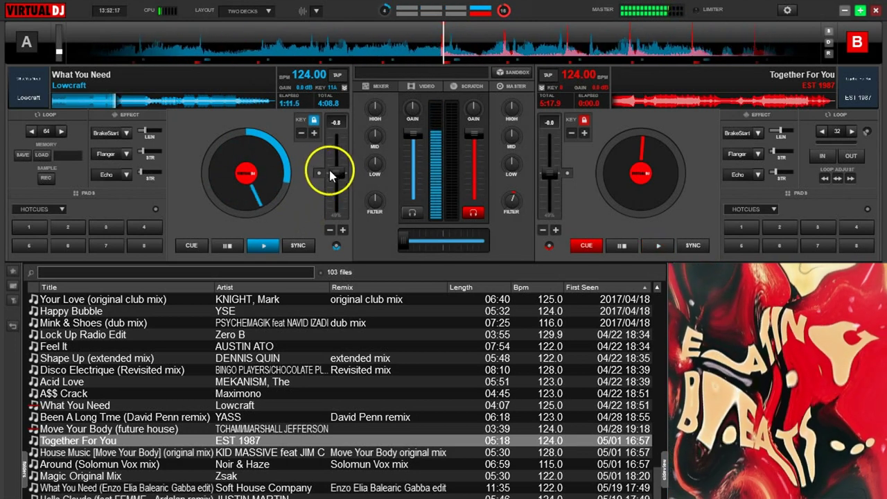
{"action": "left_click", "coordinate": [317, 171]}
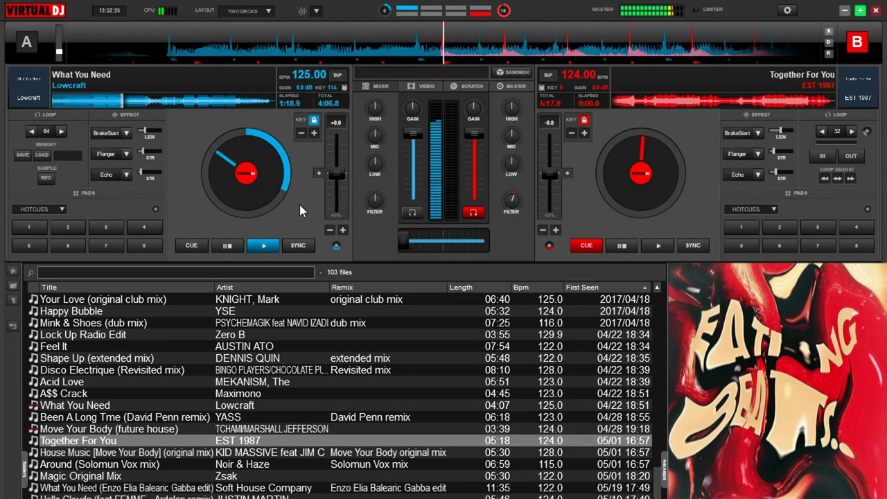
{"action": "left_click", "coordinate": [695, 246]}
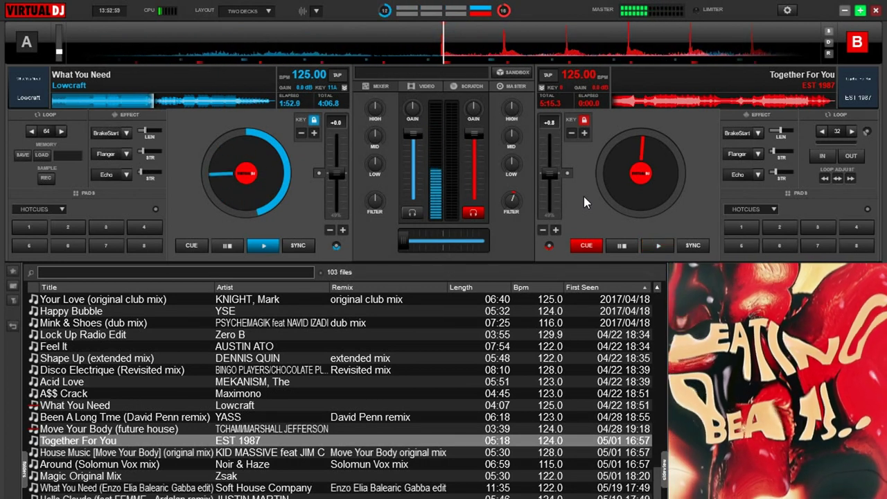
Start "Together For You" on deck B with the crossfader slightly open toward it, and nudge the deck's tempo forward
{"action": "key", "text": "space"}
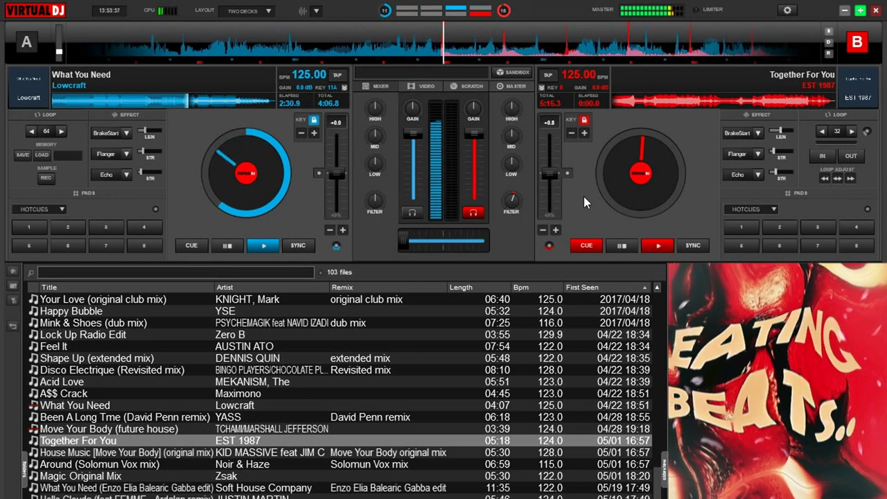
{"action": "left_click", "coordinate": [583, 191]}
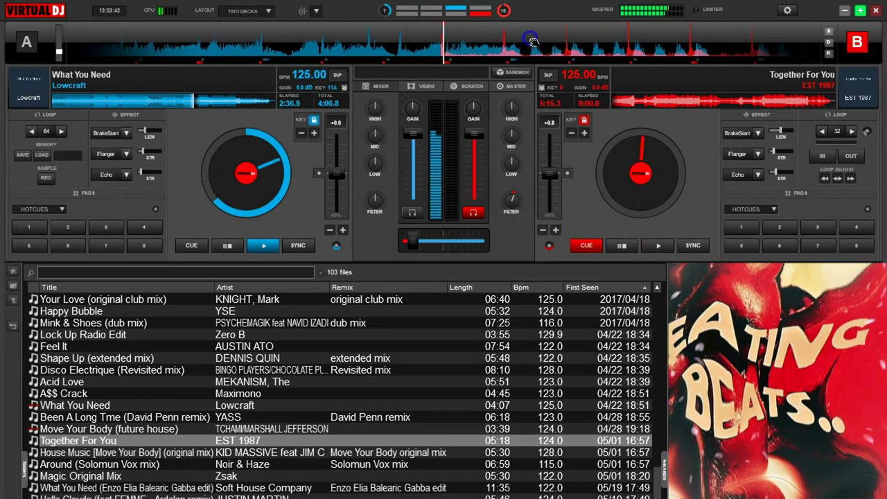
{"action": "left_click", "coordinate": [656, 246]}
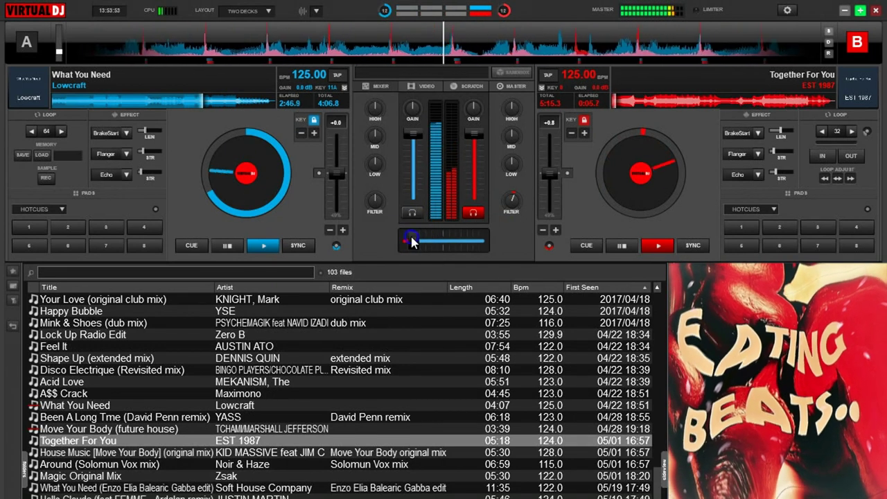
{"action": "left_click_drag", "start_coordinate": [413, 237], "coordinate": [416, 238]}
{"action": "left_click", "coordinate": [557, 233]}
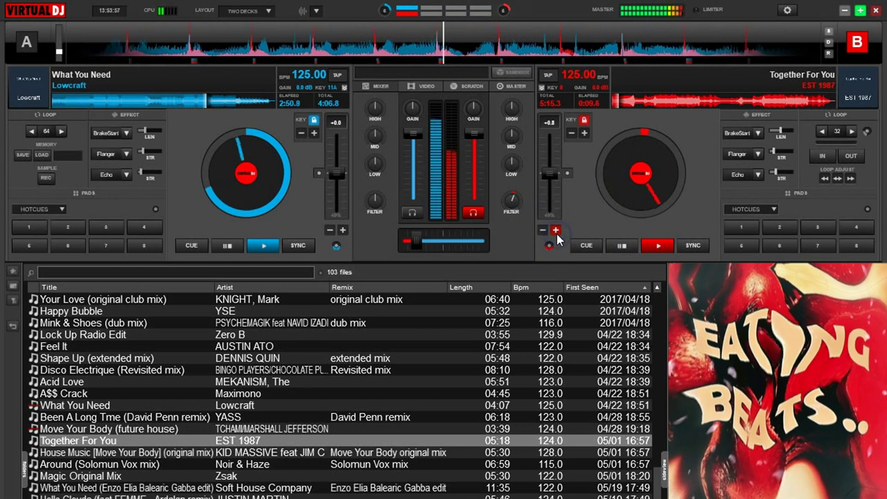
Gradually ease the crossfader to the center and reset deck B's filter to neutral
{"action": "left_click_drag", "start_coordinate": [418, 249], "coordinate": [419, 245]}
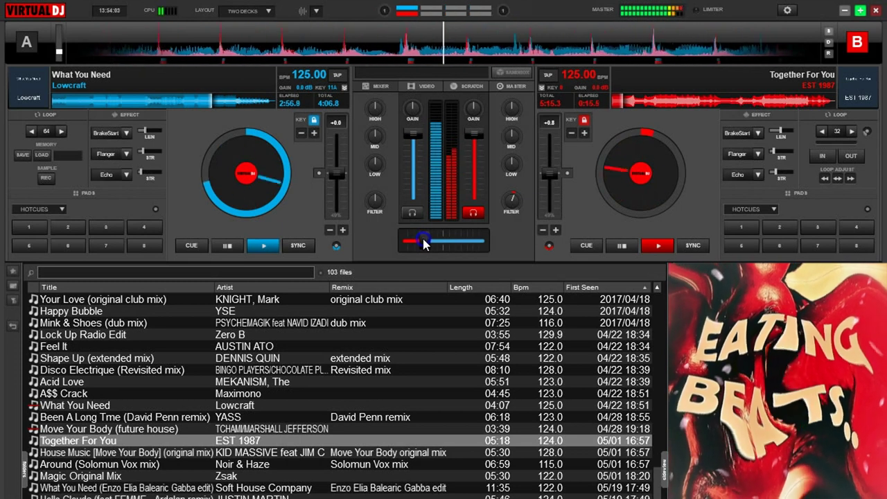
{"action": "left_click_drag", "start_coordinate": [424, 244], "coordinate": [429, 244]}
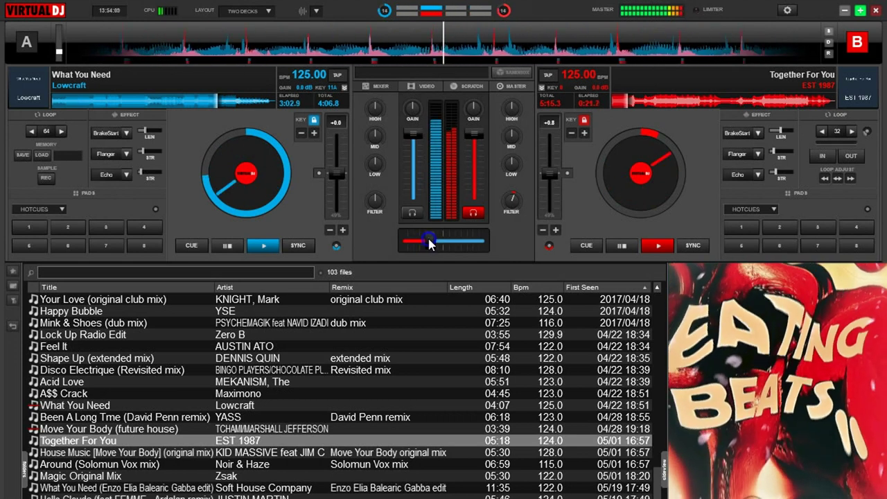
{"action": "left_click_drag", "start_coordinate": [431, 240], "coordinate": [432, 240]}
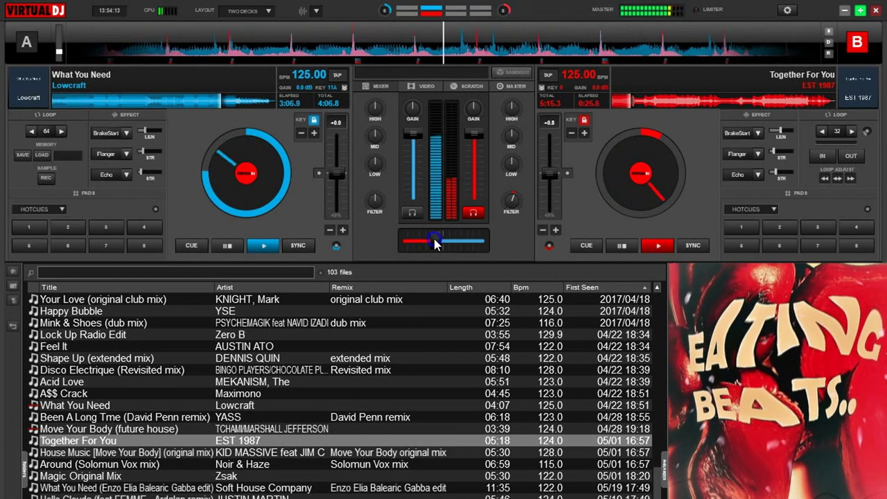
{"action": "left_click_drag", "start_coordinate": [435, 244], "coordinate": [443, 243]}
{"action": "double_click", "coordinate": [512, 199]}
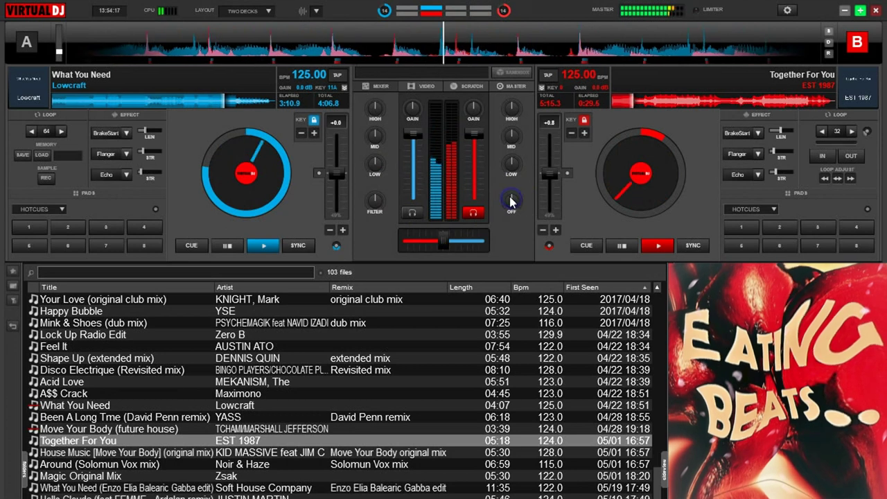
Raise deck A's high-pass filter while fading the crossfader fully to deck B, and reset that filter to neutral
{"action": "mouse_move", "coordinate": [373, 201]}
{"action": "left_mouse_down"}
{"action": "mouse_move", "coordinate": [371, 188]}
{"action": "mouse_move", "coordinate": [374, 198]}
{"action": "left_mouse_up"}
{"action": "left_click_drag", "start_coordinate": [442, 239], "coordinate": [456, 238]}
{"action": "left_click_drag", "start_coordinate": [375, 201], "coordinate": [375, 165]}
{"action": "left_click_drag", "start_coordinate": [455, 238], "coordinate": [504, 227]}
{"action": "right_click", "coordinate": [375, 202]}
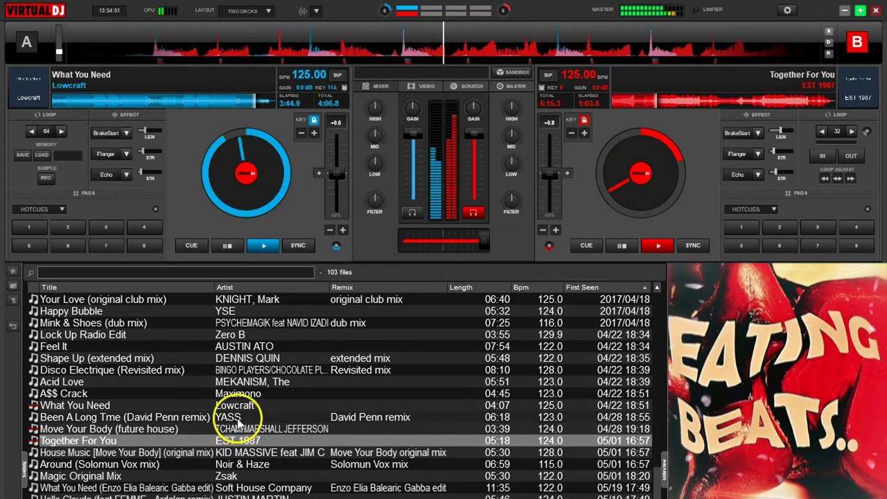
Find "Starz In Your Eyez" in the track list and load it onto deck A
{"action": "scroll", "coordinate": [239, 425], "scroll_direction": "down", "scroll_amount": 2}
{"action": "scroll", "coordinate": [239, 424], "scroll_direction": "down", "scroll_amount": 6}
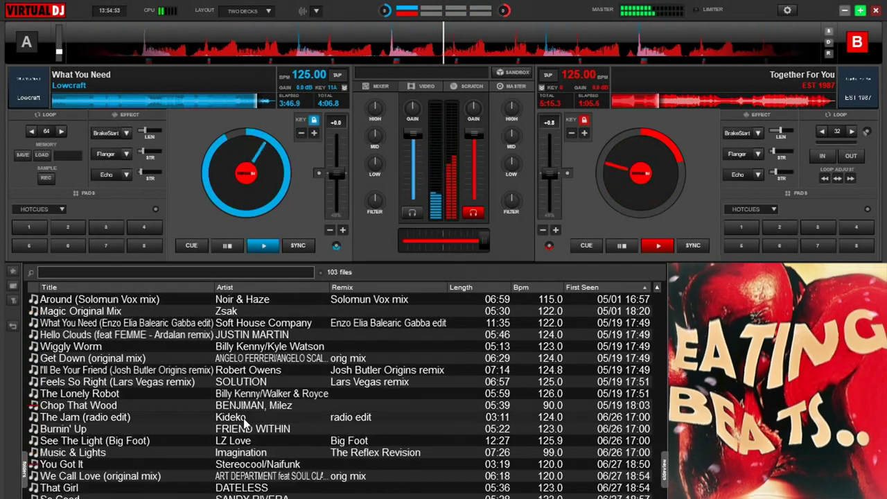
{"action": "scroll", "coordinate": [244, 423], "scroll_direction": "down", "scroll_amount": 2}
{"action": "scroll", "coordinate": [247, 429], "scroll_direction": "down", "scroll_amount": 2}
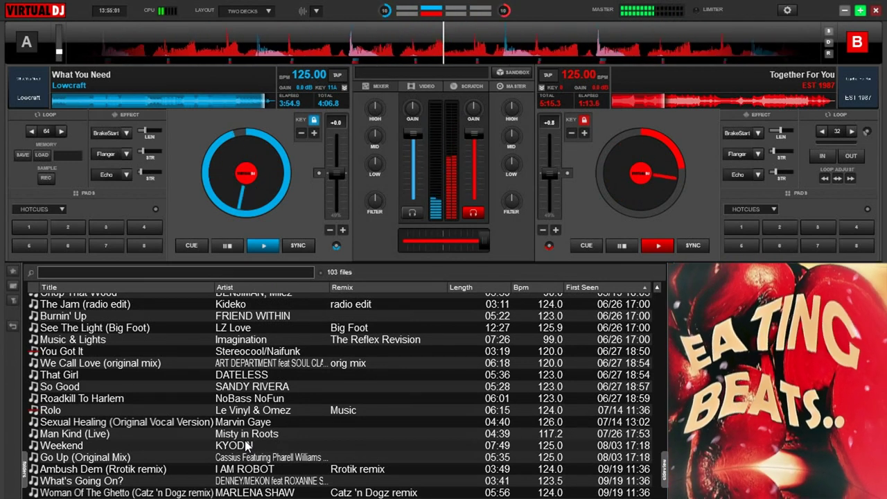
{"action": "scroll", "coordinate": [247, 447], "scroll_direction": "up", "scroll_amount": 6}
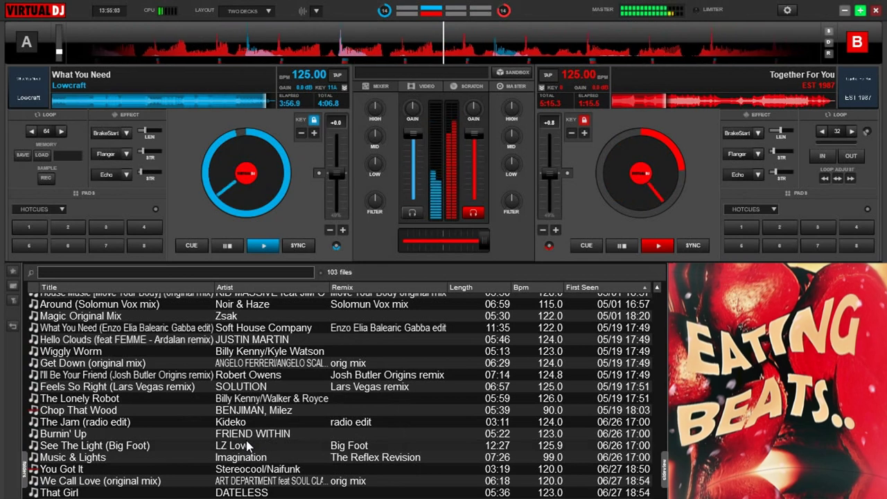
{"action": "scroll", "coordinate": [246, 447], "scroll_direction": "up", "scroll_amount": 4}
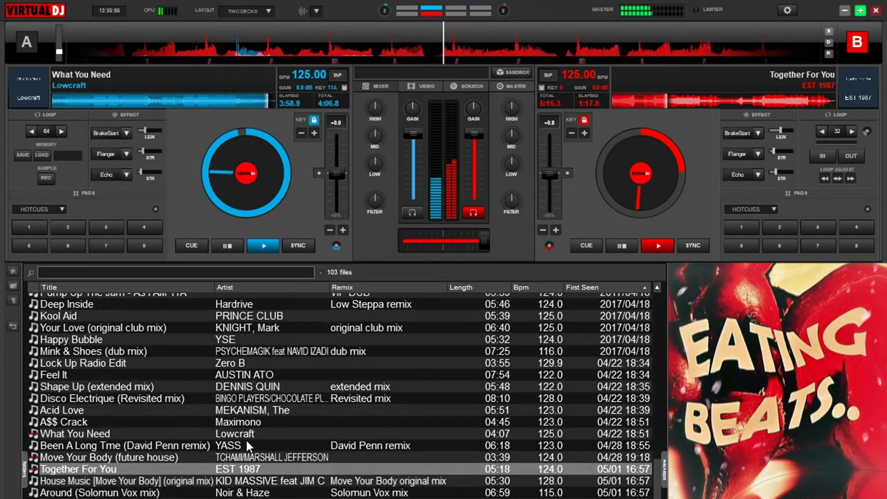
{"action": "scroll", "coordinate": [246, 447], "scroll_direction": "up", "scroll_amount": 4}
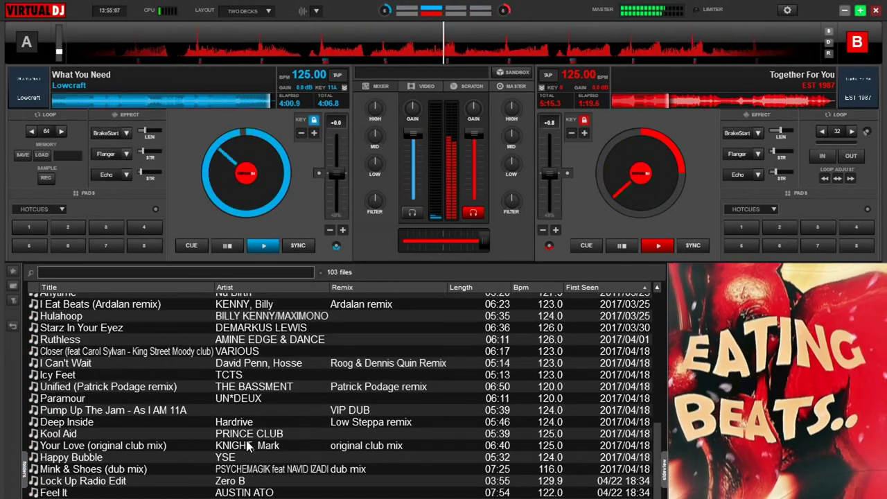
{"action": "left_click", "coordinate": [211, 326]}
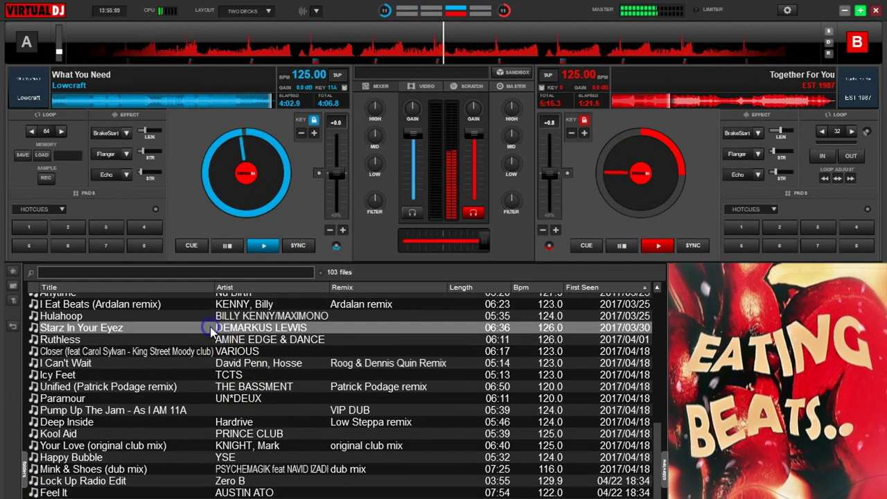
{"action": "left_click_drag", "start_coordinate": [210, 324], "coordinate": [254, 177]}
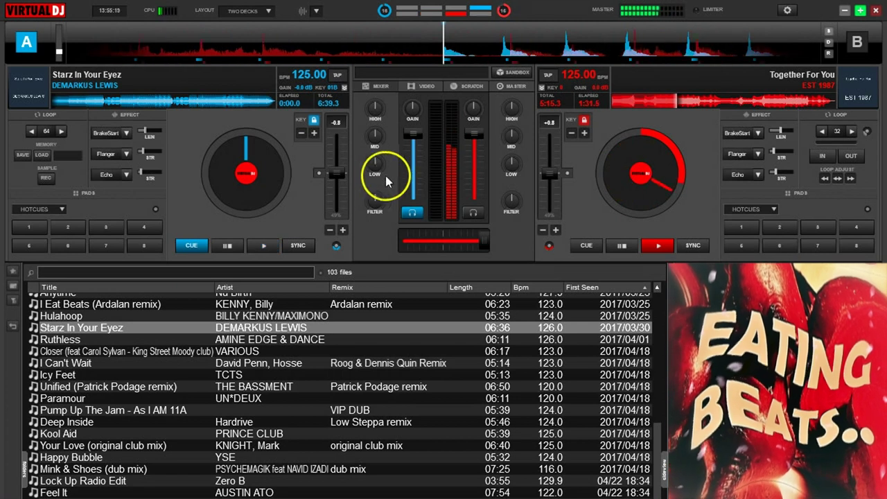
Raise deck A's high-pass filter, lower its low EQ and start "Starz In Your Eyez"
{"action": "left_click_drag", "start_coordinate": [372, 210], "coordinate": [373, 172]}
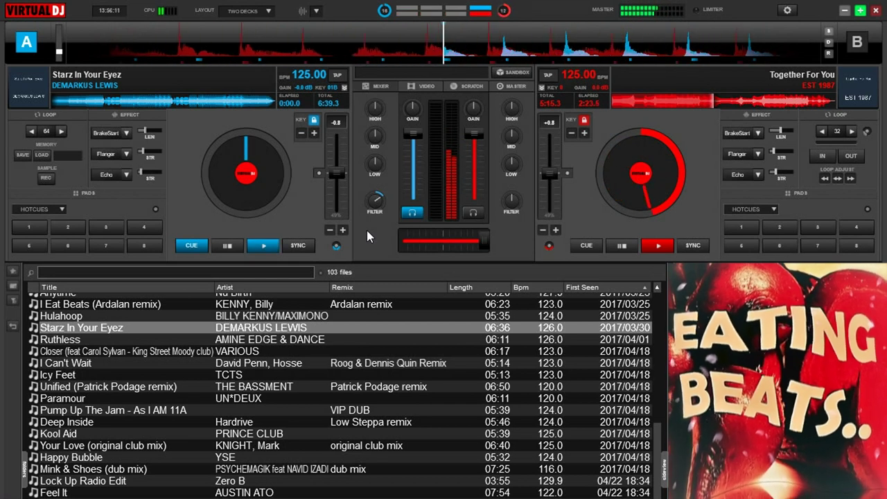
{"action": "left_click_drag", "start_coordinate": [379, 163], "coordinate": [367, 179]}
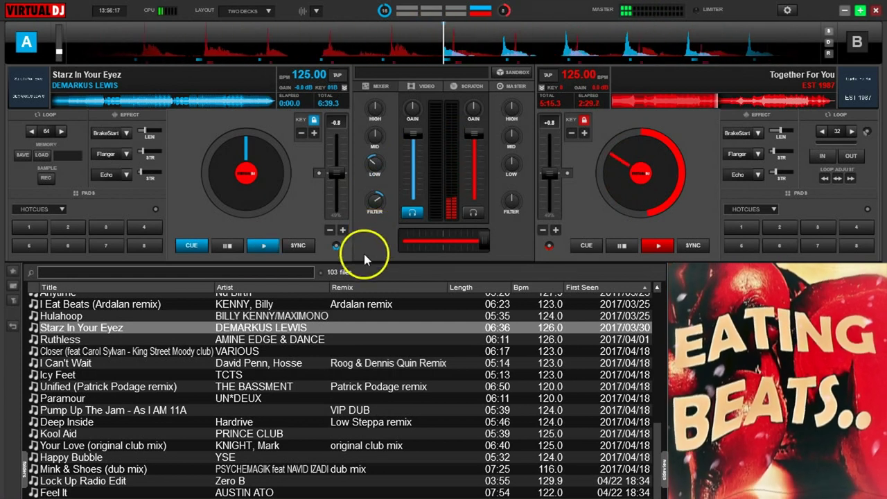
{"action": "left_click", "coordinate": [262, 247]}
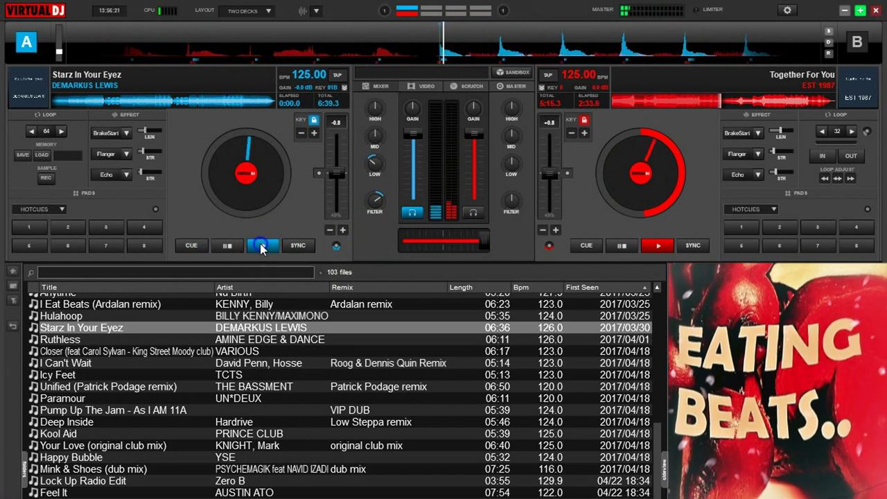
Gradually move the crossfader from deck B to about the center
{"action": "left_click", "coordinate": [483, 243]}
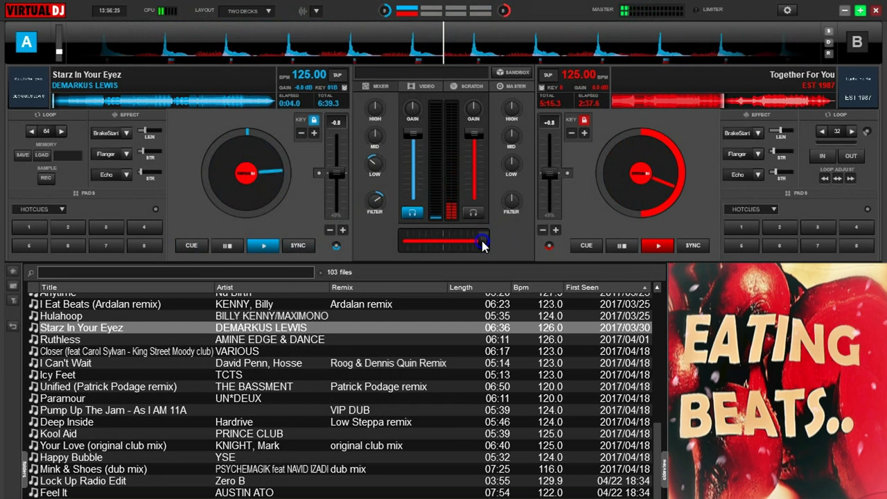
{"action": "left_click_drag", "start_coordinate": [482, 242], "coordinate": [456, 241]}
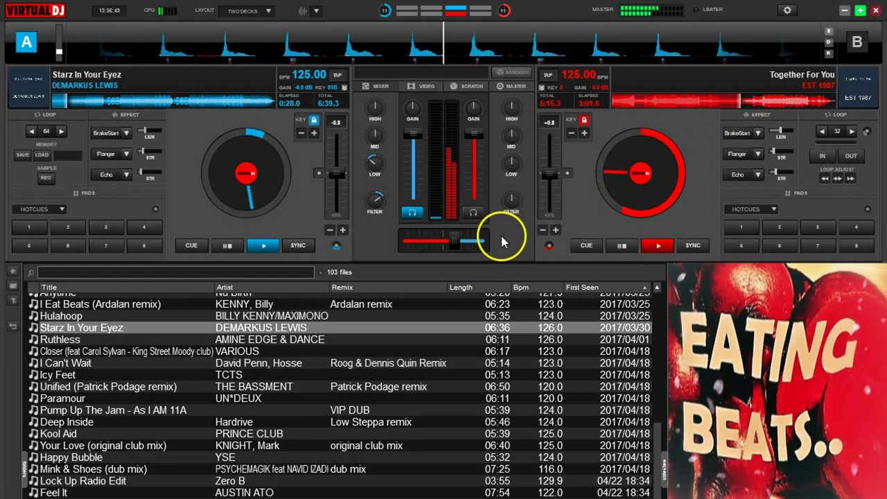
{"action": "left_click_drag", "start_coordinate": [448, 241], "coordinate": [446, 243]}
Return deck A's filter and low EQ to neutral and set deck B's BrakeStart length to about 0.71 s
{"action": "left_click_drag", "start_coordinate": [377, 201], "coordinate": [374, 197]}
{"action": "left_click_drag", "start_coordinate": [375, 162], "coordinate": [375, 161]}
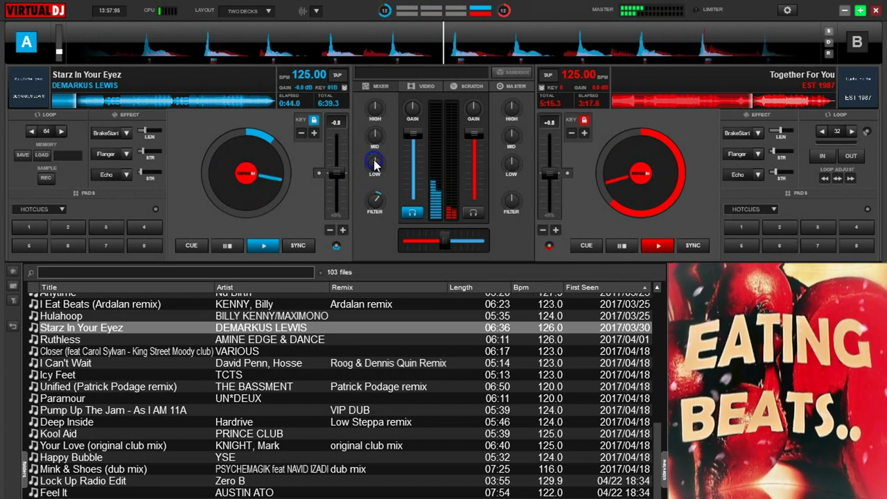
{"action": "left_click_drag", "start_coordinate": [776, 132], "coordinate": [776, 133]}
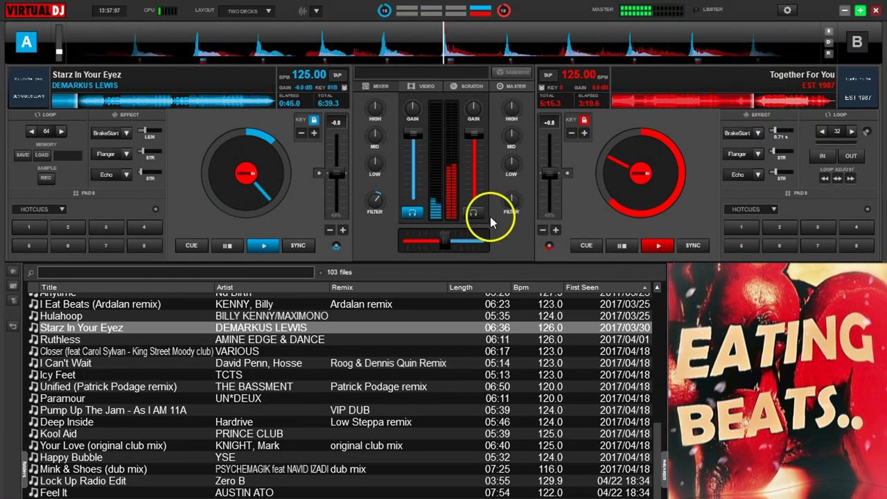
{"action": "mouse_move", "coordinate": [374, 202]}
{"action": "left_mouse_down"}
{"action": "mouse_move", "coordinate": [372, 208]}
{"action": "mouse_move", "coordinate": [371, 199]}
{"action": "left_mouse_up"}
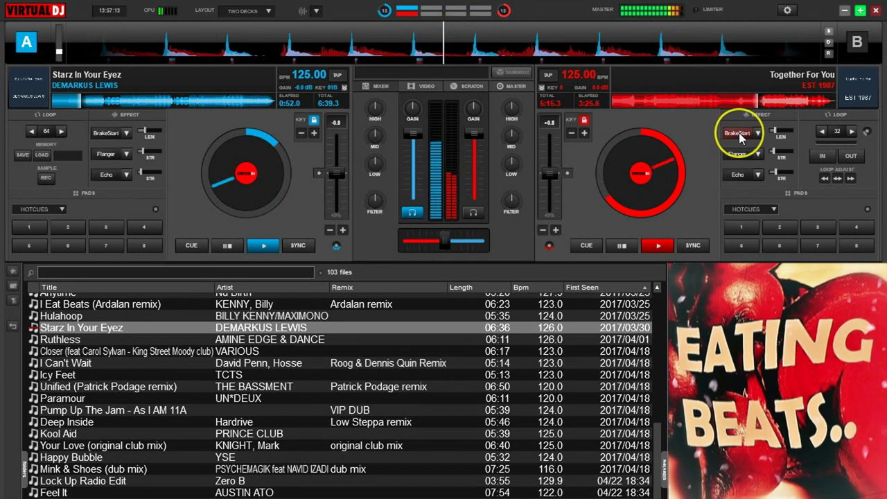
Brake deck B to a stop with the BrakeStart effect and fade the crossfader fully to deck A
{"action": "left_click", "coordinate": [739, 133]}
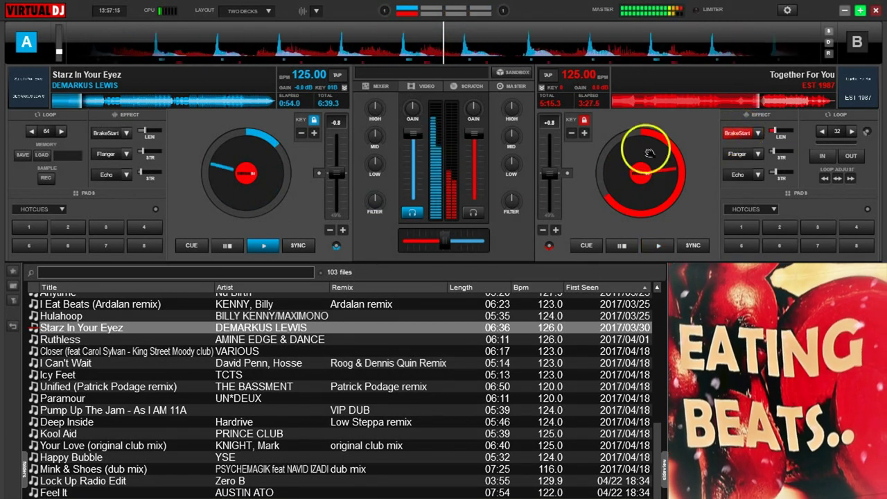
{"action": "left_click_drag", "start_coordinate": [445, 240], "coordinate": [394, 241]}
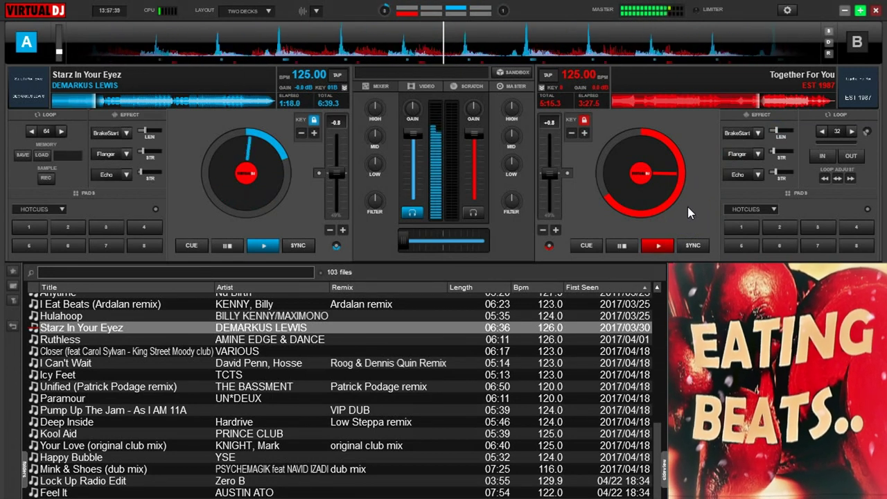
Find "Magic Original Mix" in the track list and load it onto deck B
{"action": "left_click", "coordinate": [414, 402]}
{"action": "left_click", "coordinate": [277, 371]}
{"action": "scroll", "coordinate": [277, 373], "scroll_direction": "up", "scroll_amount": 2}
{"action": "scroll", "coordinate": [278, 373], "scroll_direction": "up", "scroll_amount": 5}
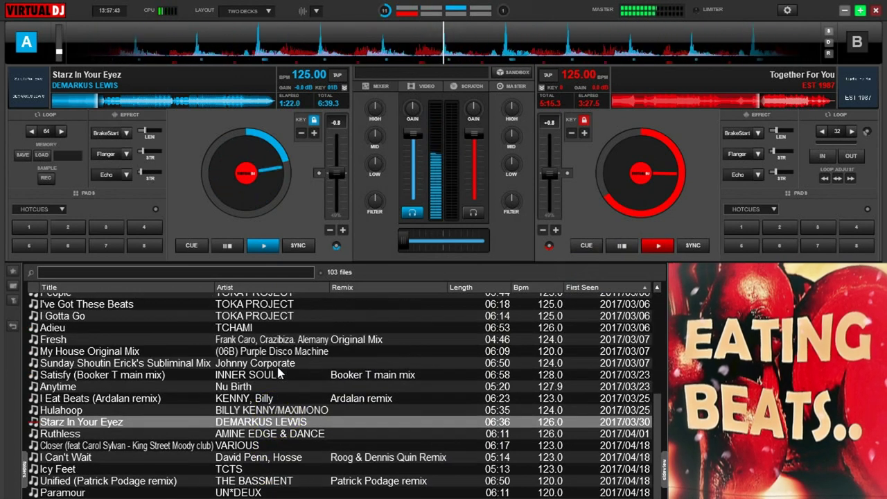
{"action": "scroll", "coordinate": [279, 373], "scroll_direction": "up", "scroll_amount": 4}
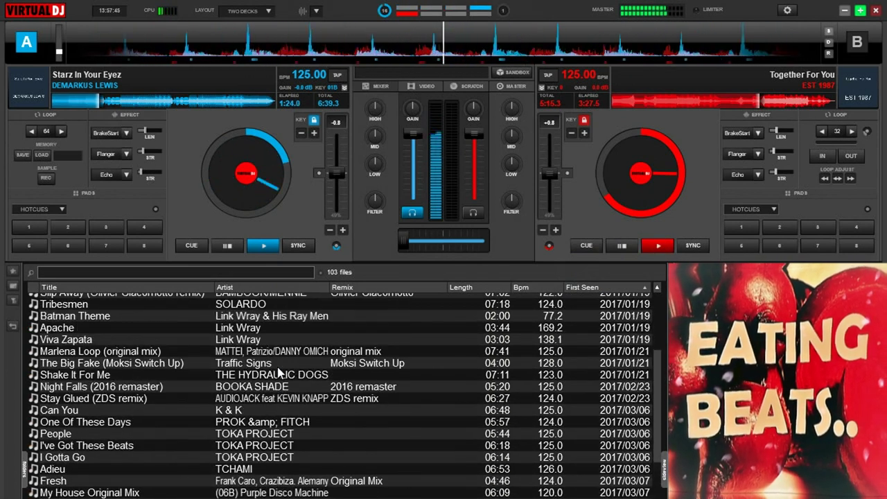
{"action": "scroll", "coordinate": [280, 373], "scroll_direction": "up", "scroll_amount": 2}
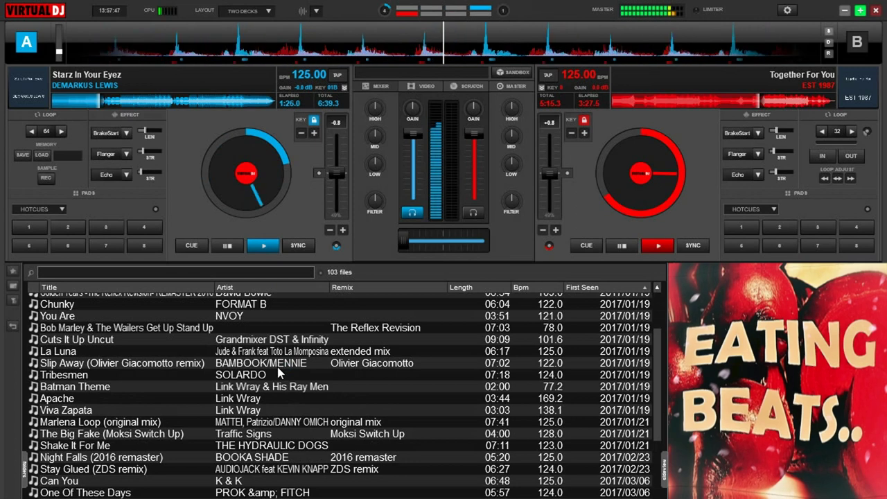
{"action": "scroll", "coordinate": [280, 373], "scroll_direction": "up", "scroll_amount": 1}
{"action": "scroll", "coordinate": [279, 373], "scroll_direction": "down", "scroll_amount": 9}
{"action": "scroll", "coordinate": [279, 373], "scroll_direction": "down", "scroll_amount": 4}
{"action": "scroll", "coordinate": [269, 404], "scroll_direction": "down", "scroll_amount": 1}
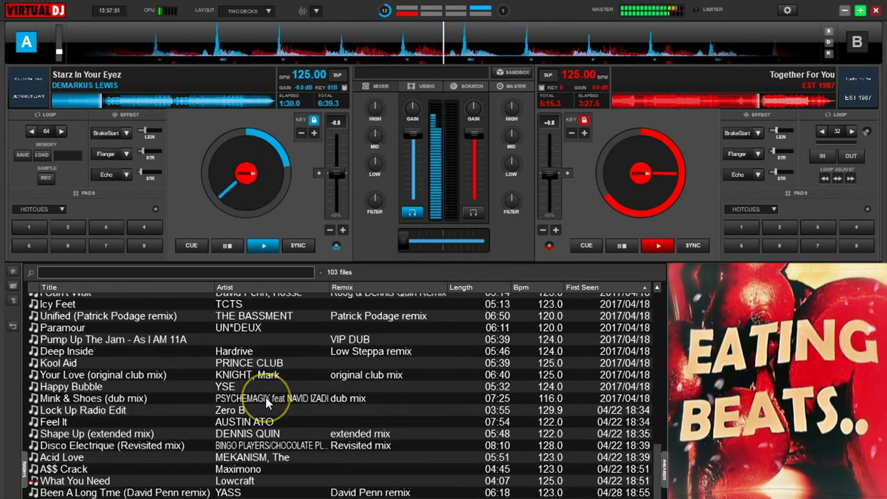
{"action": "scroll", "coordinate": [269, 404], "scroll_direction": "down", "scroll_amount": 2}
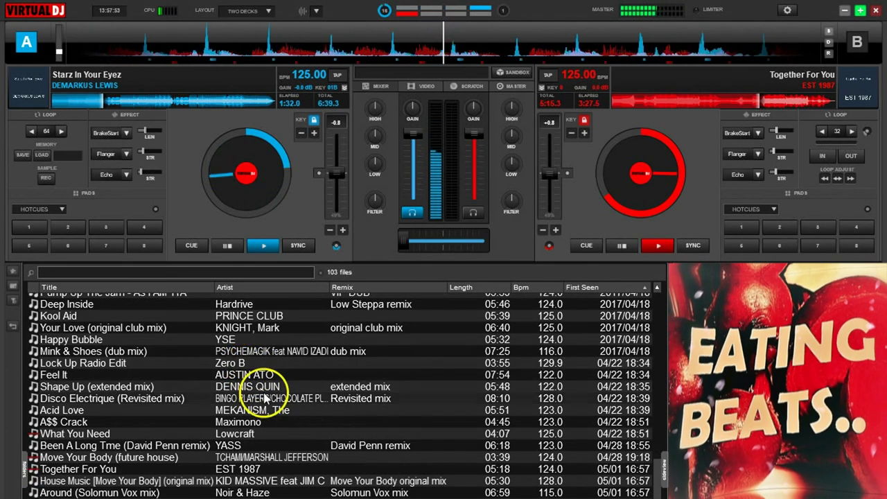
{"action": "scroll", "coordinate": [266, 392], "scroll_direction": "down", "scroll_amount": 2}
{"action": "scroll", "coordinate": [260, 392], "scroll_direction": "down", "scroll_amount": 2}
{"action": "left_click", "coordinate": [251, 412]}
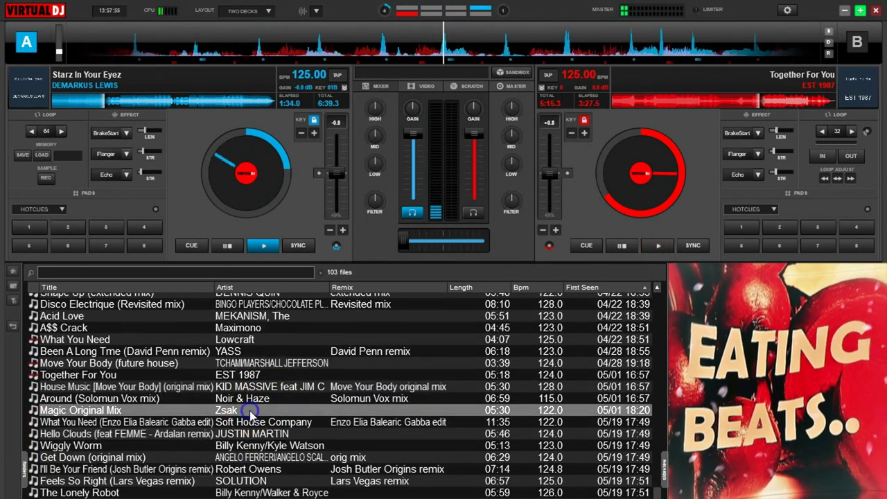
{"action": "left_click_drag", "start_coordinate": [251, 412], "coordinate": [596, 252]}
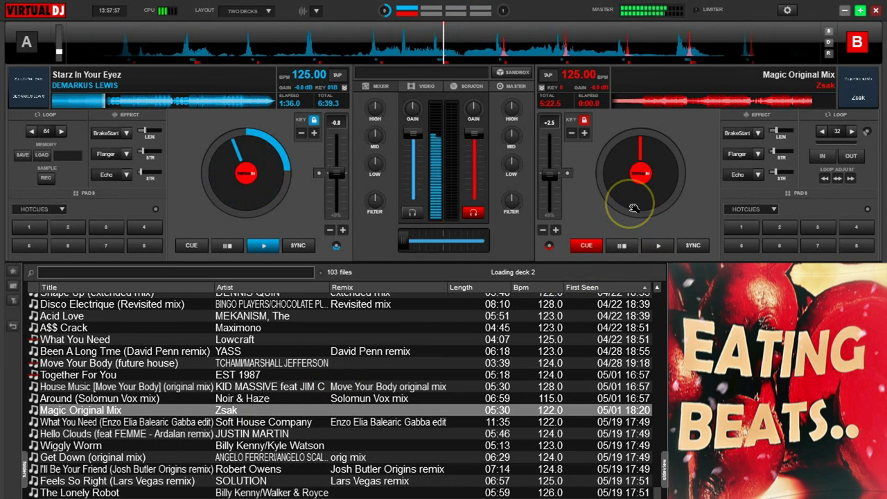
{"action": "left_click", "coordinate": [605, 221]}
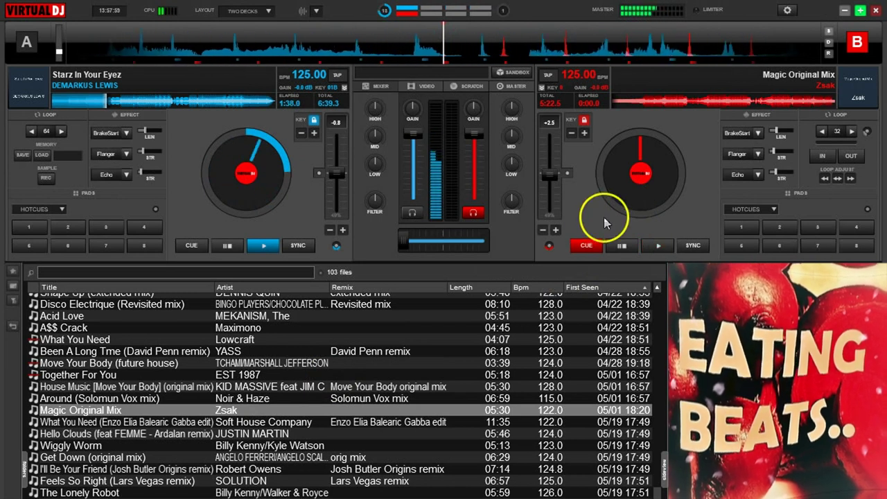
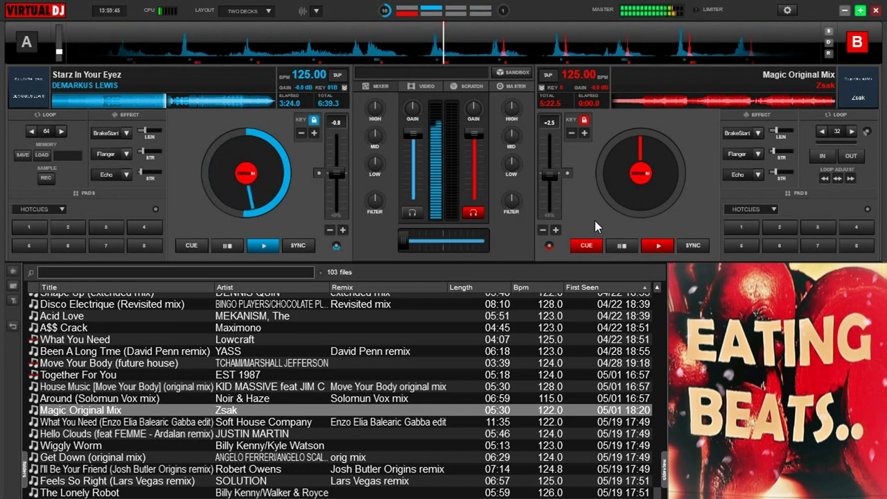
Try starting "Magic Original Mix" on deck B and nudging its speed to line up with deck A's beats
{"action": "left_click", "coordinate": [687, 226]}
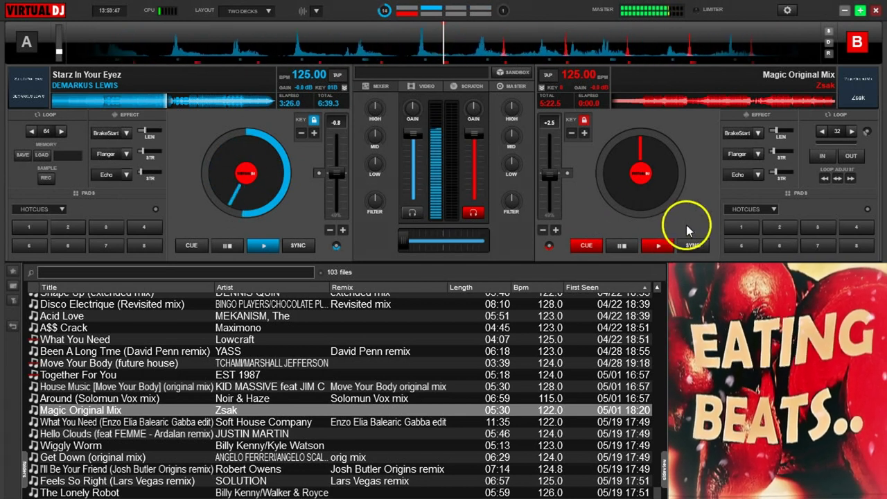
{"action": "left_click", "coordinate": [653, 240]}
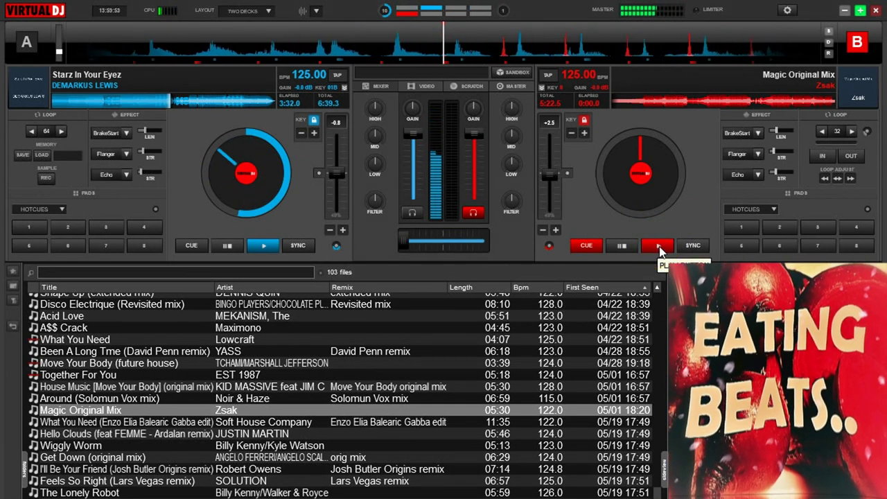
{"action": "left_click", "coordinate": [659, 247]}
{"action": "left_click", "coordinate": [691, 246]}
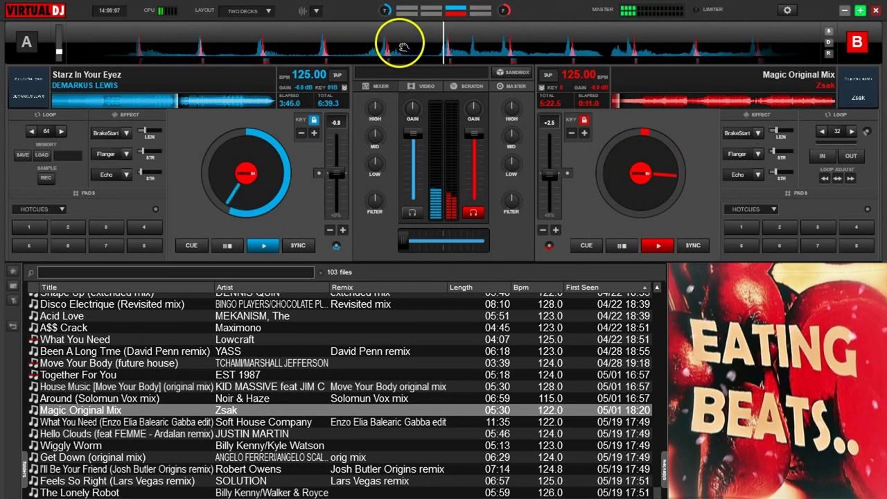
{"action": "left_click", "coordinate": [557, 230]}
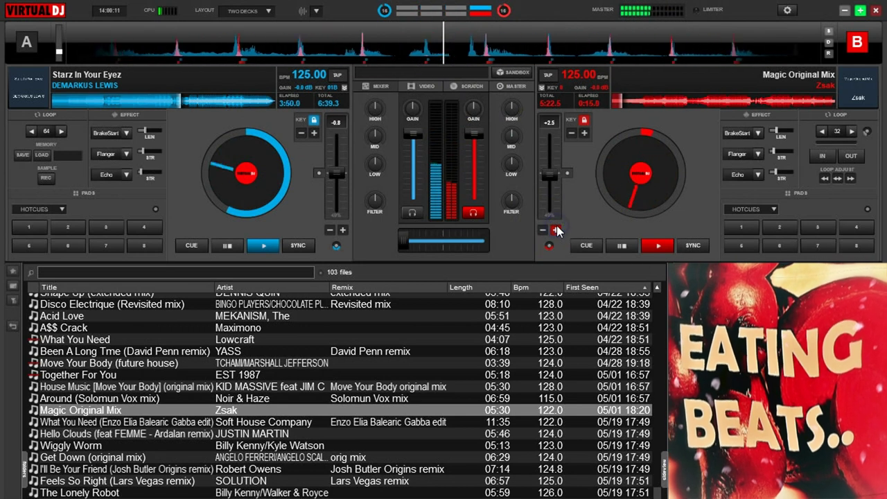
{"action": "left_click", "coordinate": [556, 230]}
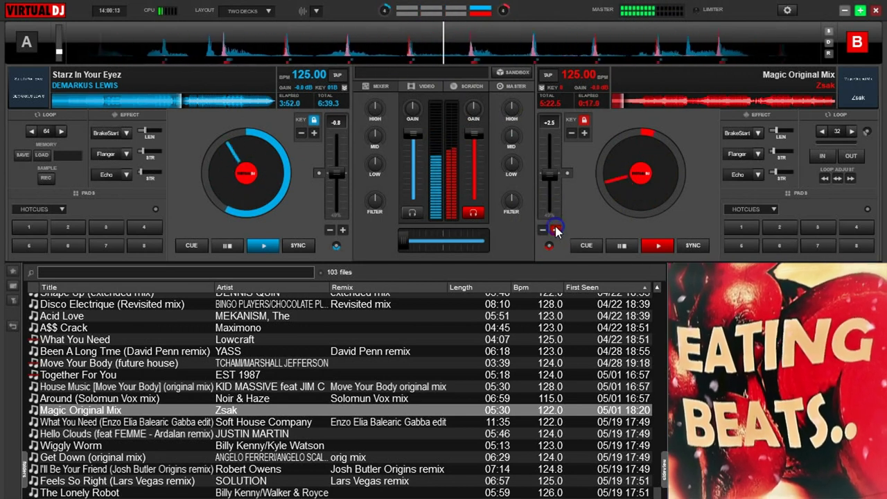
{"action": "left_click", "coordinate": [542, 230]}
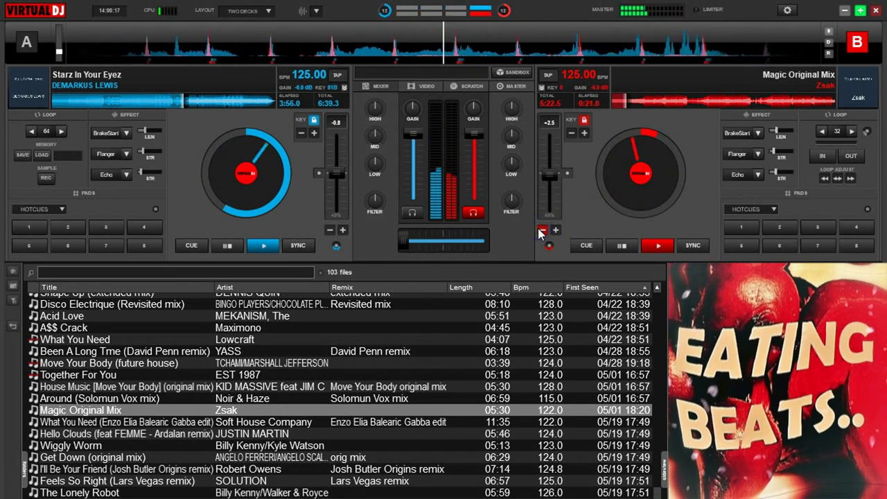
{"action": "left_click", "coordinate": [608, 206]}
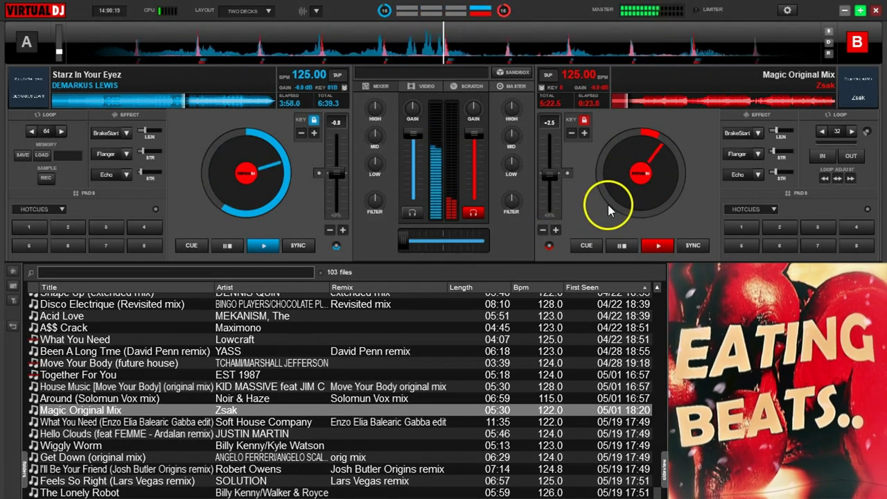
{"action": "left_click_drag", "start_coordinate": [599, 209], "coordinate": [589, 215]}
Restart "Magic Original Mix" from its cue point on deck B and nudge its speed to match deck A's beats
{"action": "left_click", "coordinate": [583, 244]}
{"action": "left_click", "coordinate": [648, 246]}
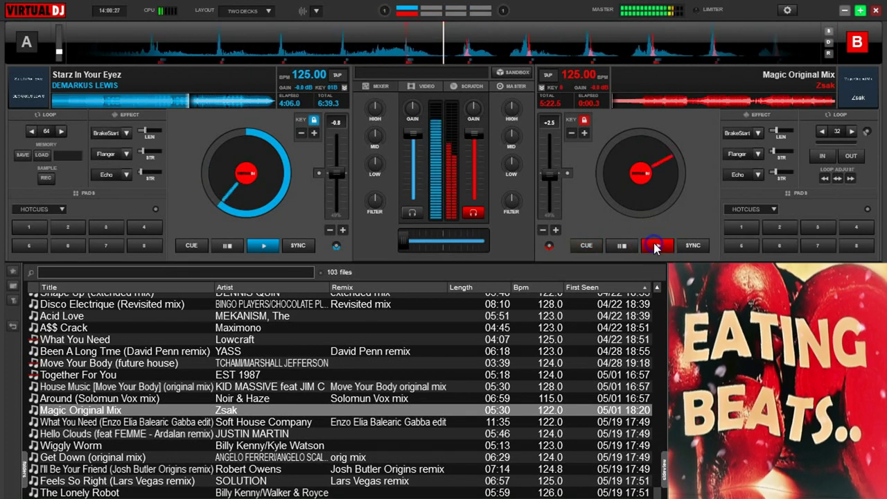
{"action": "left_click_drag", "start_coordinate": [409, 239], "coordinate": [409, 239]}
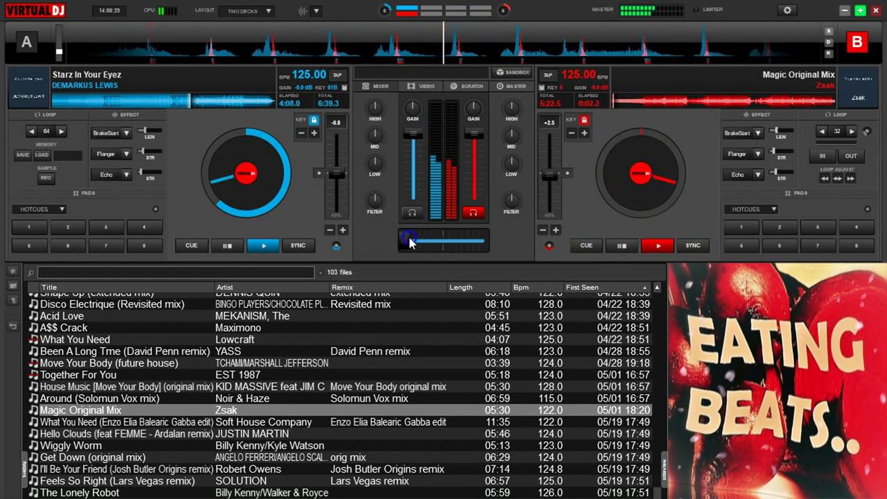
{"action": "left_click", "coordinate": [554, 229]}
{"action": "left_click", "coordinate": [539, 230]}
{"action": "left_click", "coordinate": [555, 229]}
{"action": "left_click", "coordinate": [516, 229]}
Move the crossfader from deck A to the center to blend both tracks
{"action": "left_click_drag", "start_coordinate": [407, 241], "coordinate": [444, 240]}
{"action": "left_click", "coordinate": [369, 203]}
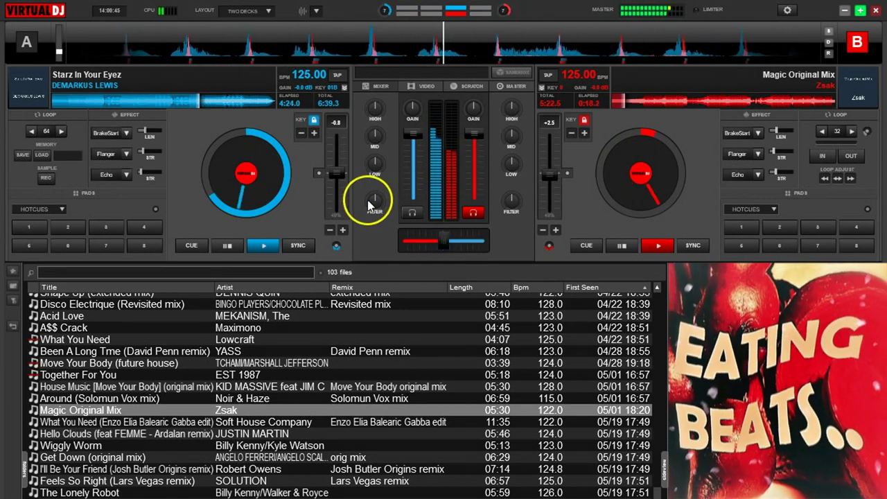
{"action": "left_click_drag", "start_coordinate": [424, 252], "coordinate": [443, 240]}
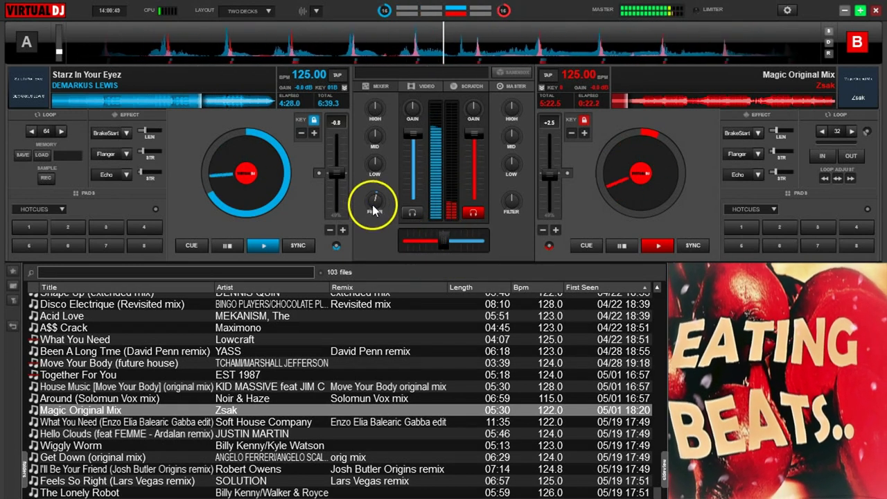
Gradually raise deck A's high-pass filter and lower its low EQ
{"action": "left_click_drag", "start_coordinate": [375, 202], "coordinate": [374, 200]}
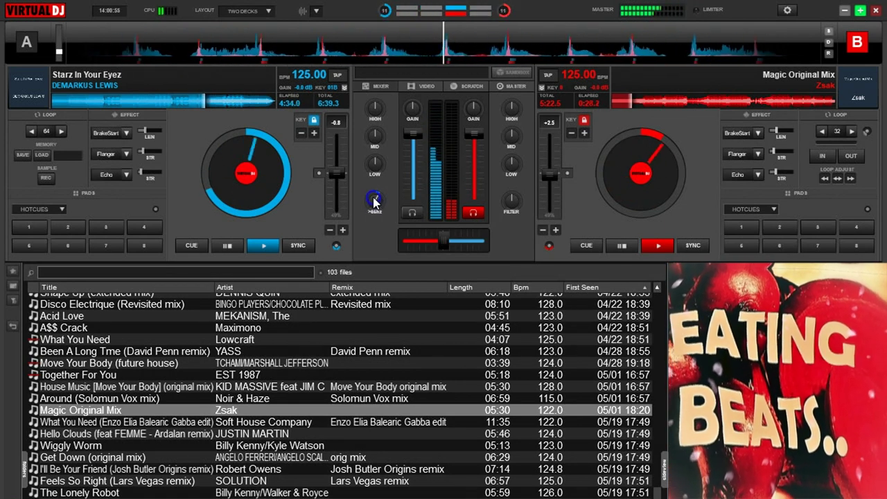
{"action": "left_click_drag", "start_coordinate": [373, 161], "coordinate": [365, 171]}
{"action": "left_click_drag", "start_coordinate": [375, 201], "coordinate": [374, 199]}
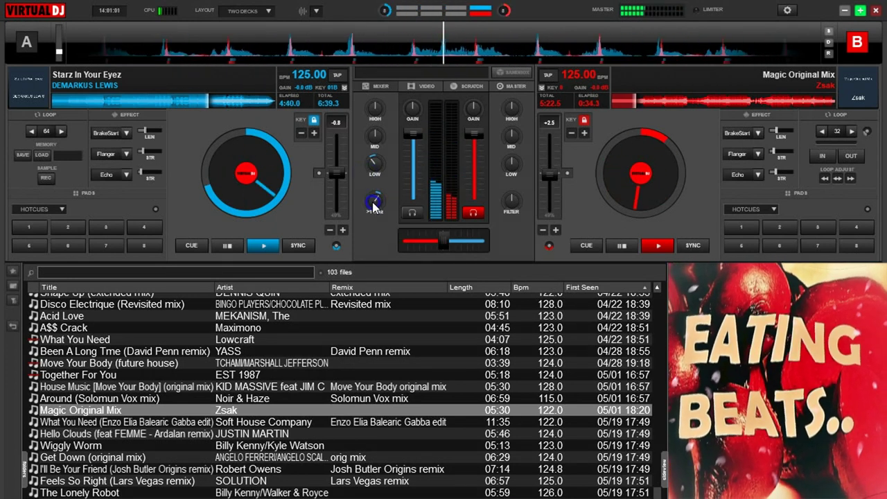
{"action": "left_click_drag", "start_coordinate": [373, 200], "coordinate": [373, 198]}
{"action": "left_click_drag", "start_coordinate": [372, 163], "coordinate": [374, 176]}
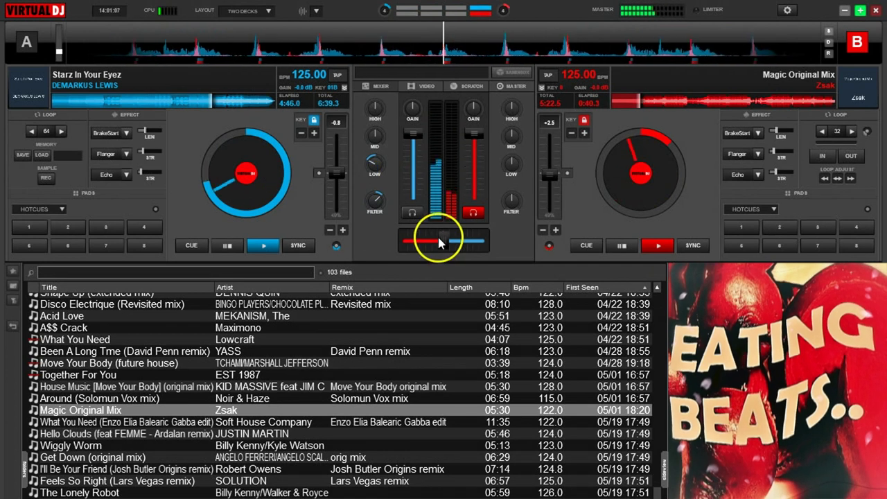
Fade the crossfader fully to deck B and return deck A's low EQ and filter to neutral
{"action": "left_click_drag", "start_coordinate": [438, 236], "coordinate": [485, 240]}
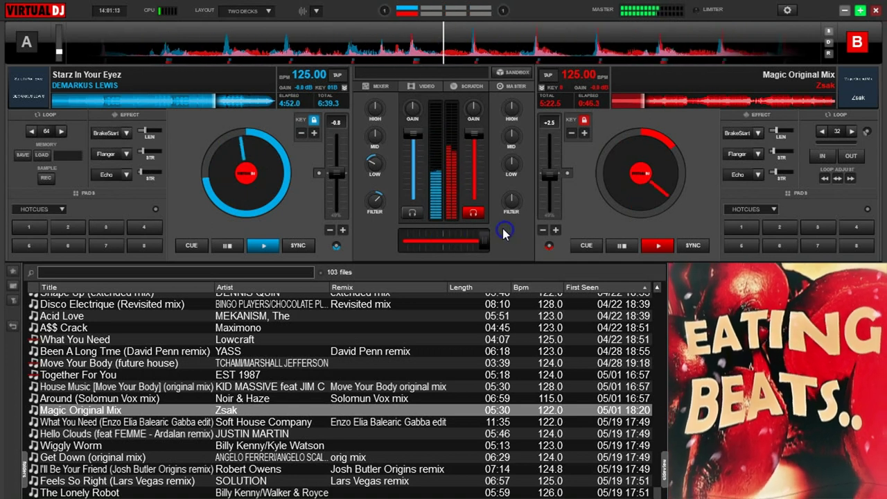
{"action": "left_click_drag", "start_coordinate": [371, 161], "coordinate": [371, 161]}
{"action": "left_click", "coordinate": [373, 205]}
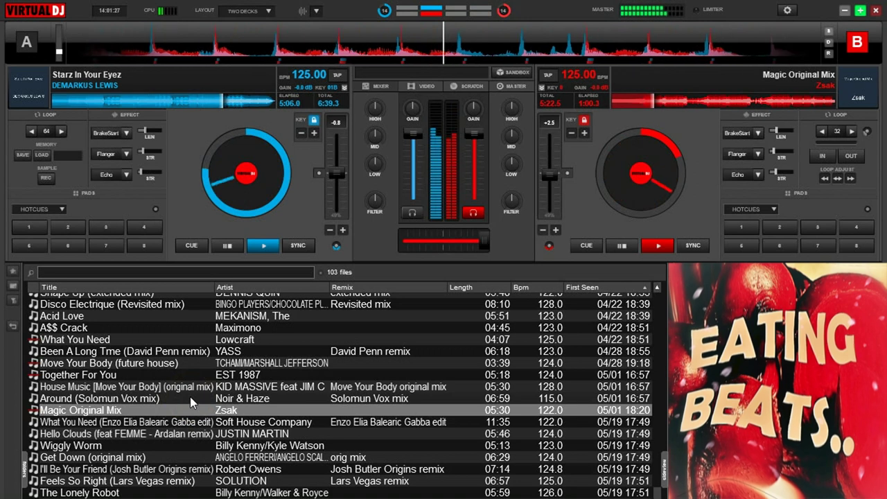
Find "So Good" in the track list and load it onto deck A
{"action": "scroll", "coordinate": [190, 396], "scroll_direction": "down", "scroll_amount": 2}
{"action": "scroll", "coordinate": [191, 398], "scroll_direction": "down", "scroll_amount": 3}
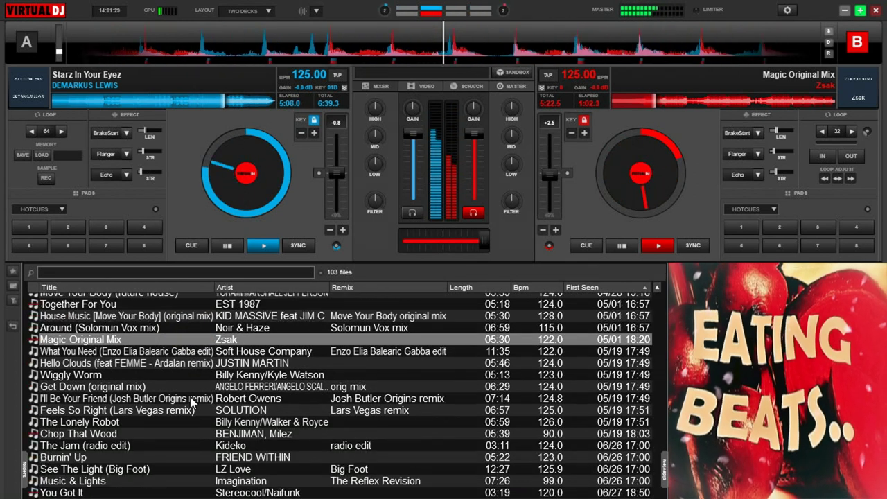
{"action": "scroll", "coordinate": [189, 393], "scroll_direction": "down", "scroll_amount": 2}
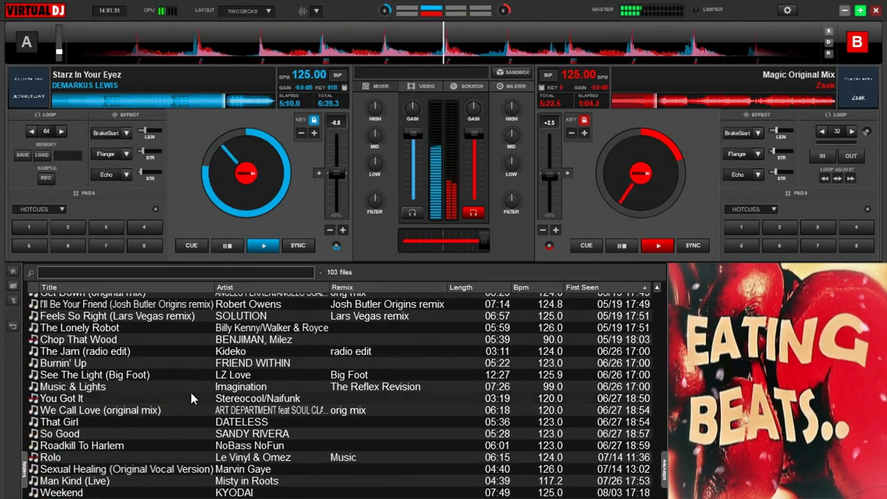
{"action": "left_click", "coordinate": [149, 434]}
{"action": "left_click_drag", "start_coordinate": [149, 434], "coordinate": [295, 215]}
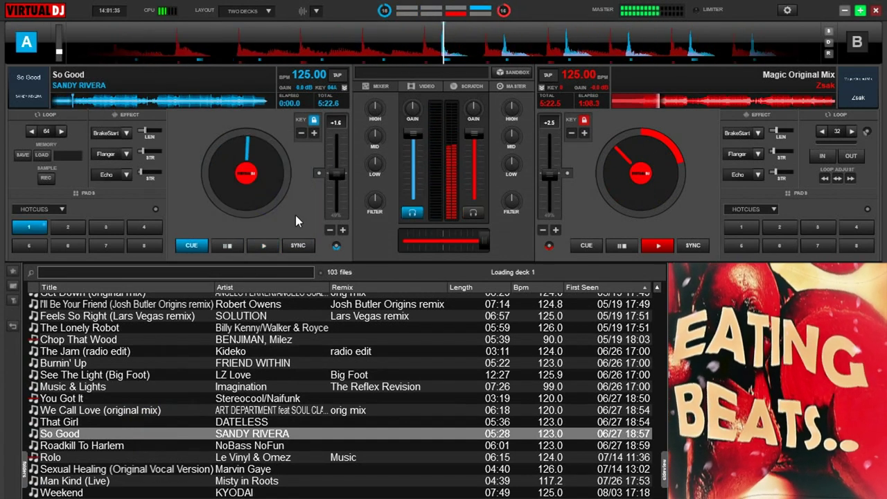
Preview "So Good" on deck A from hot cue 1 and return the playhead to the start of the track
{"action": "left_click", "coordinate": [26, 226]}
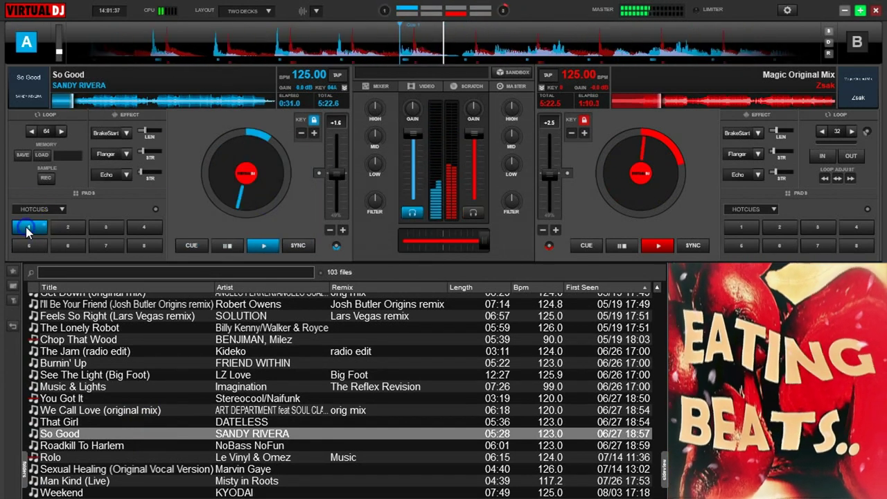
{"action": "left_click", "coordinate": [187, 246]}
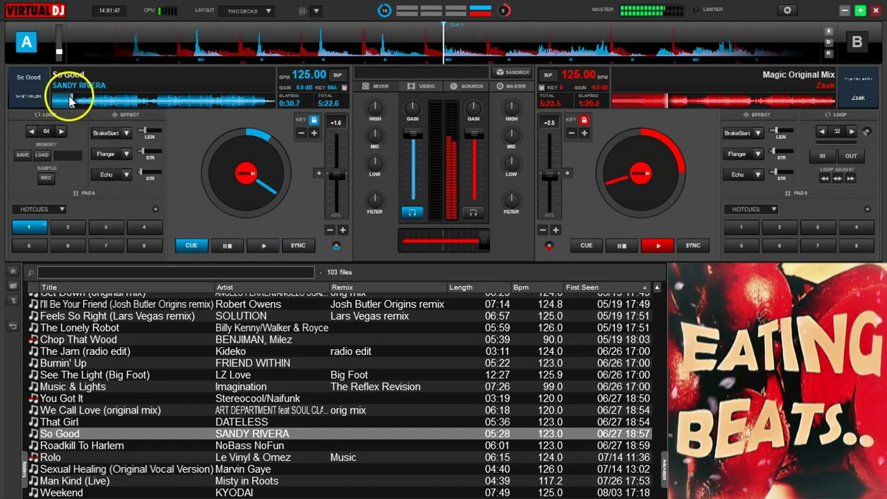
{"action": "left_click_drag", "start_coordinate": [70, 101], "coordinate": [43, 98]}
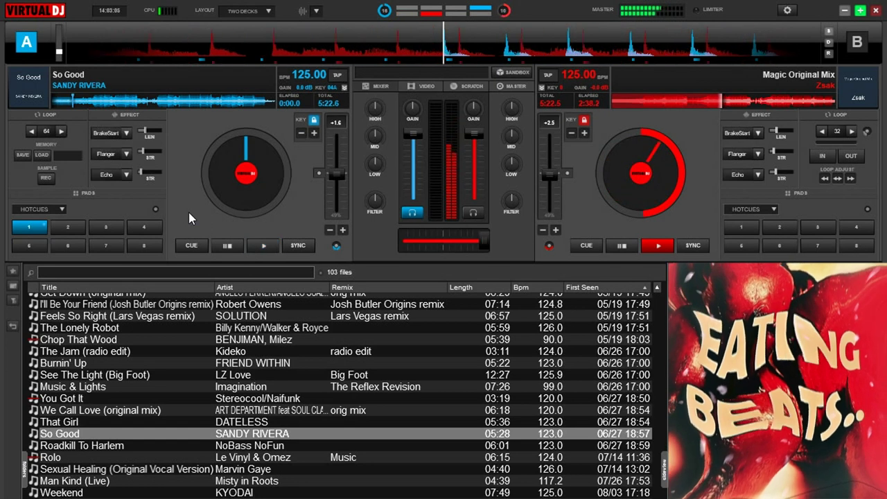
Lower deck A's low EQ and start "So Good" in time with deck B, nudging its speed up
{"action": "left_click_drag", "start_coordinate": [374, 160], "coordinate": [371, 187]}
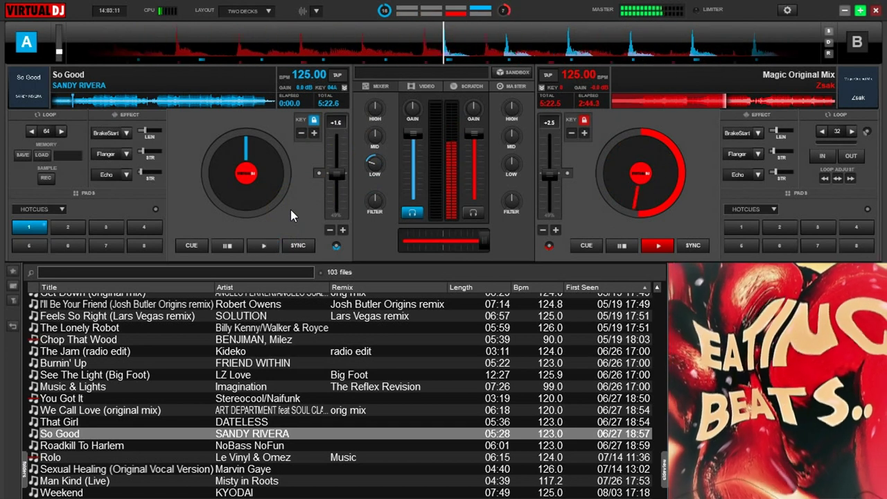
{"action": "left_click", "coordinate": [265, 245]}
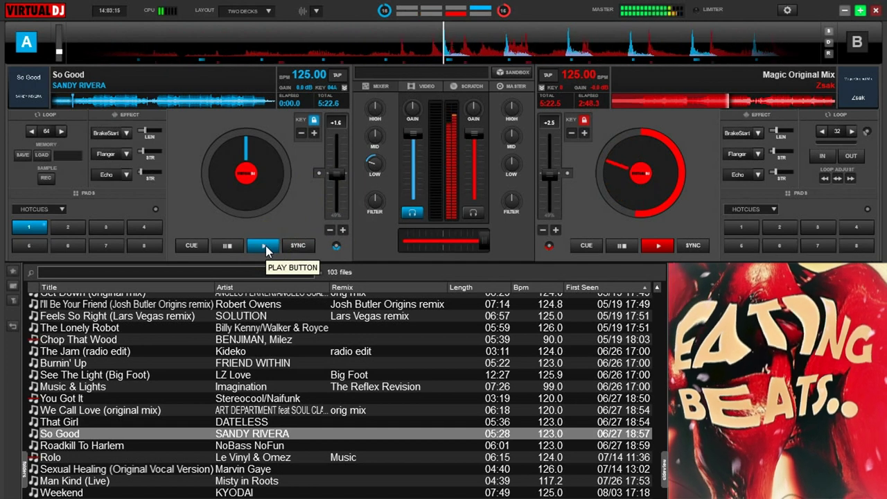
{"action": "left_click", "coordinate": [267, 248]}
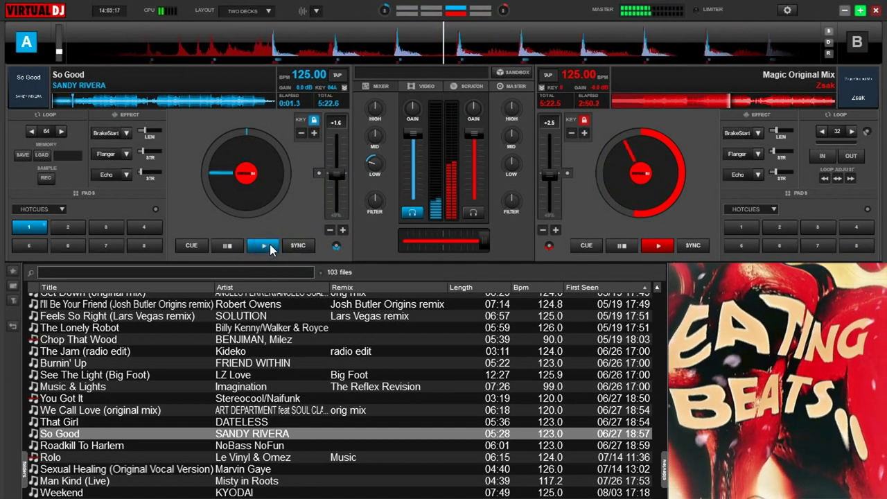
{"action": "left_click", "coordinate": [343, 232]}
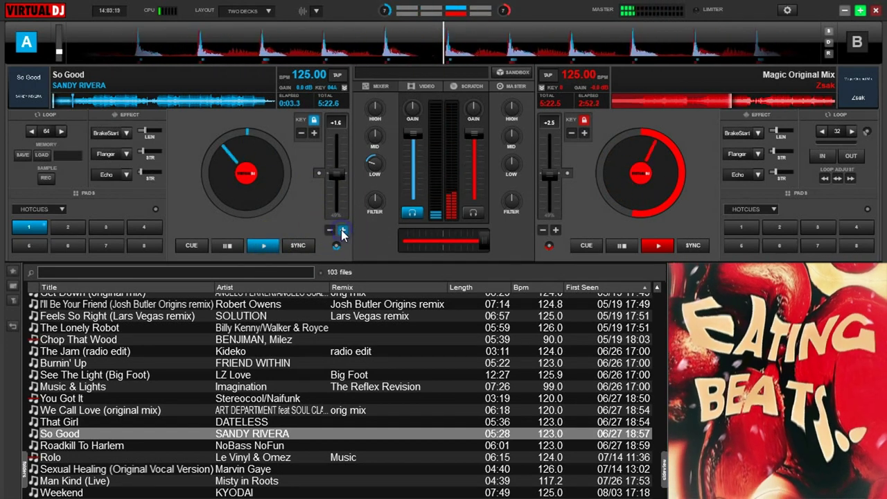
Nudge deck A's speed up once more and bring the crossfader from deck B to the centre
{"action": "left_click", "coordinate": [342, 231]}
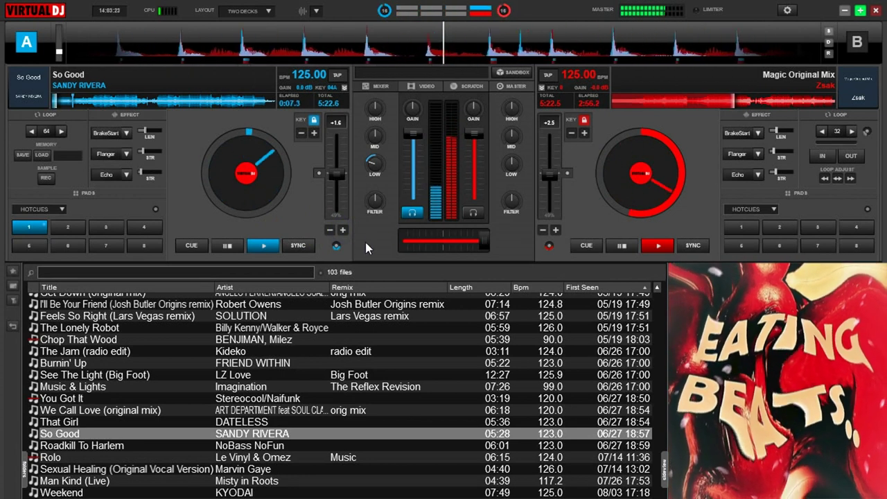
{"action": "left_click_drag", "start_coordinate": [483, 241], "coordinate": [452, 244]}
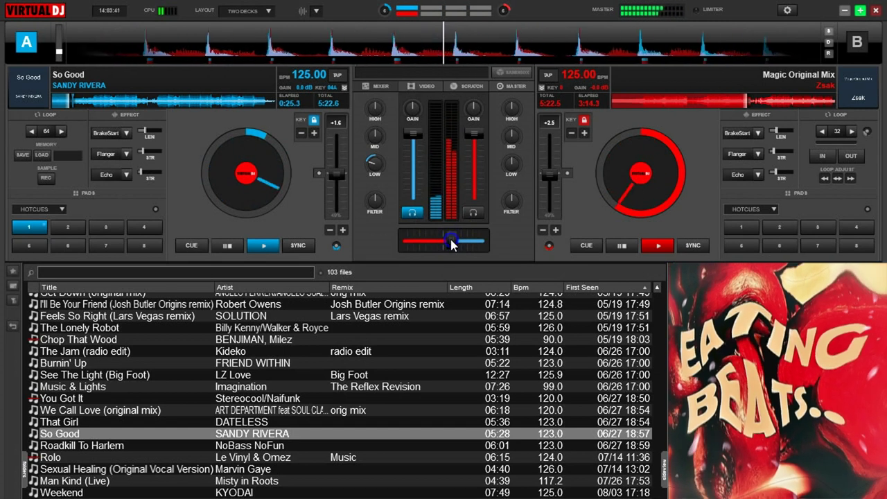
{"action": "left_click_drag", "start_coordinate": [452, 244], "coordinate": [444, 243]}
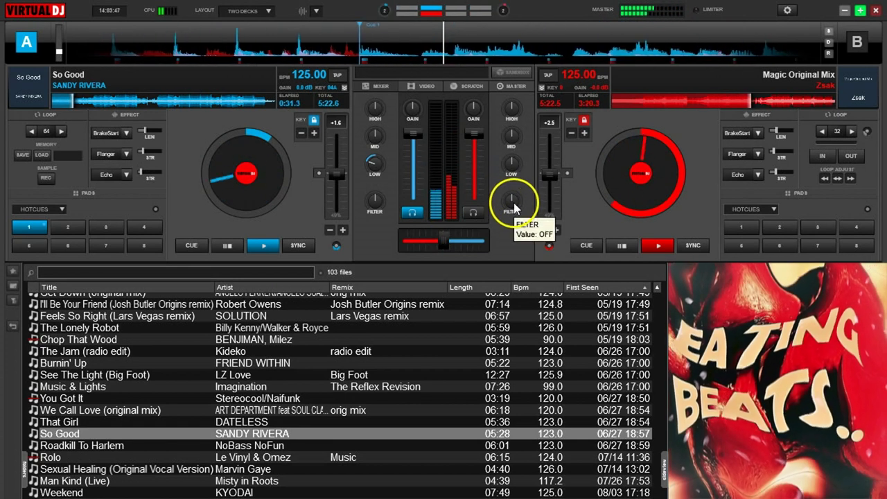
Raise deck B's high-pass filter in stages and return deck A's low EQ to neutral
{"action": "left_click_drag", "start_coordinate": [511, 199], "coordinate": [510, 194]}
{"action": "mouse_move", "coordinate": [372, 163]}
{"action": "left_mouse_down"}
{"action": "mouse_move", "coordinate": [372, 151]}
{"action": "mouse_move", "coordinate": [375, 163]}
{"action": "left_mouse_up"}
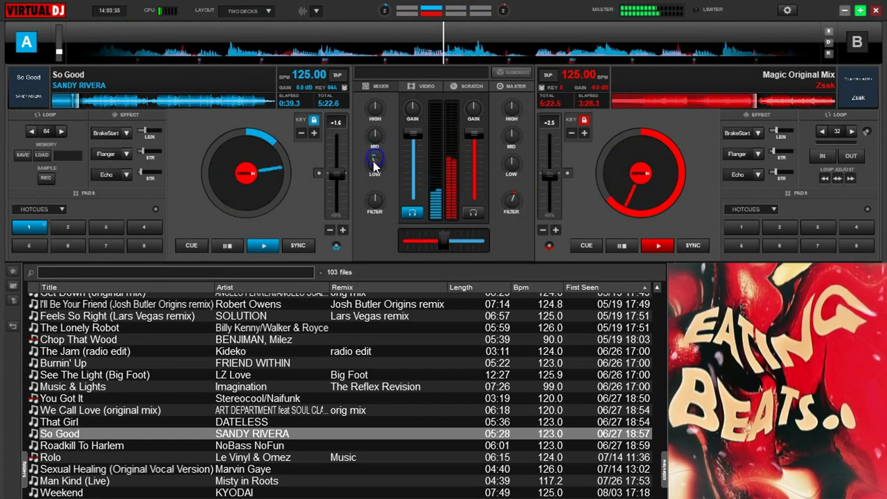
{"action": "left_click_drag", "start_coordinate": [517, 209], "coordinate": [510, 200]}
Fade the crossfader fully to deck A and reset deck B's filter to off
{"action": "left_click_drag", "start_coordinate": [441, 236], "coordinate": [428, 238]}
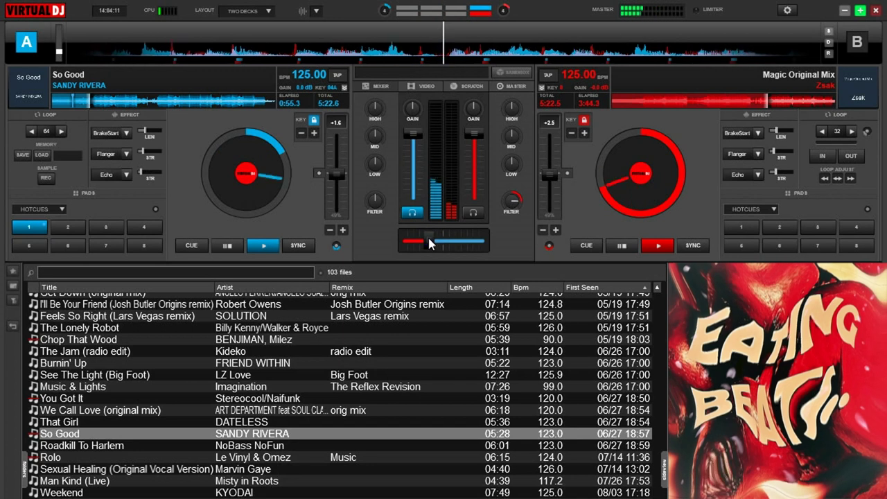
{"action": "left_click", "coordinate": [431, 242]}
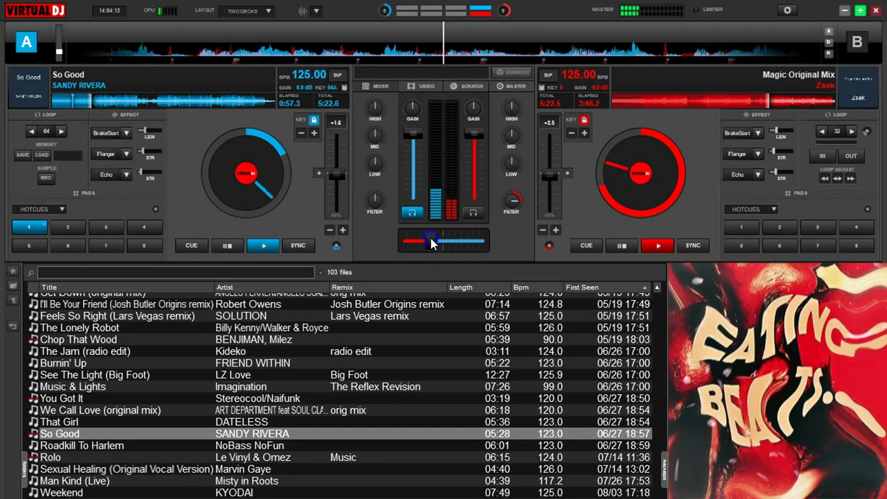
{"action": "left_click_drag", "start_coordinate": [430, 241], "coordinate": [390, 238]}
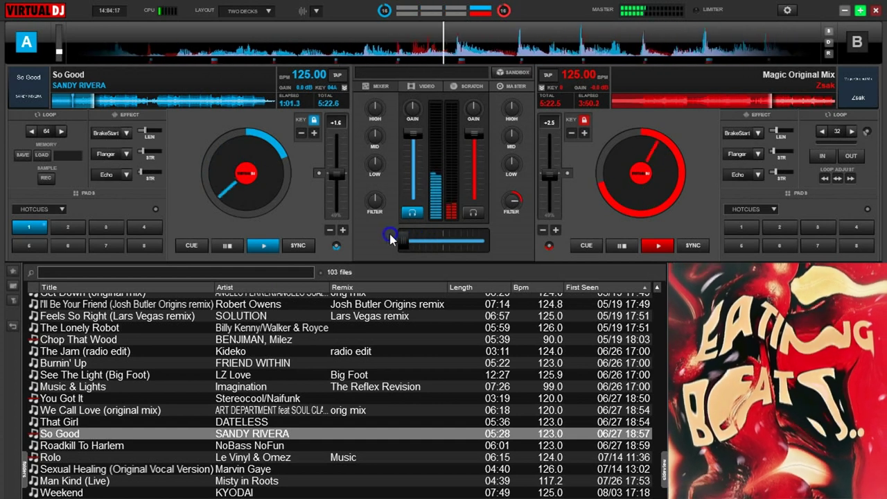
{"action": "double_click", "coordinate": [506, 200]}
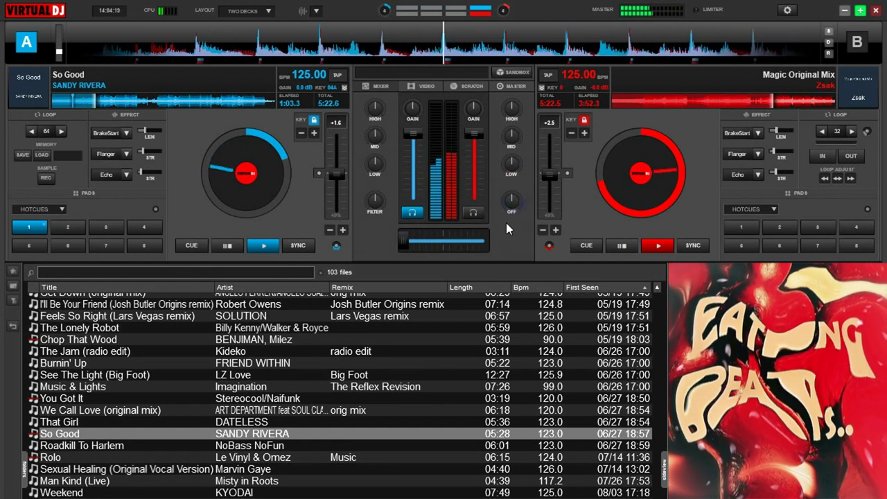
{"action": "left_click", "coordinate": [505, 231]}
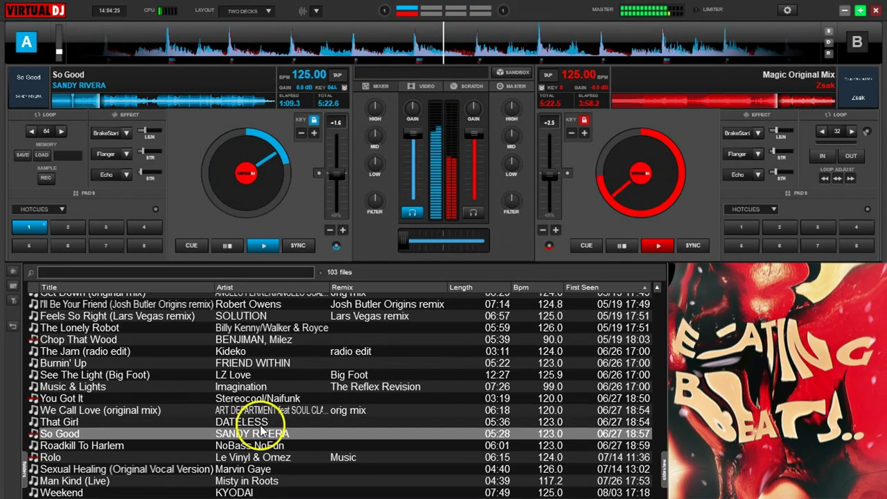
Load "Roadkill To Harlem" from the track list onto deck B
{"action": "left_click", "coordinate": [163, 446]}
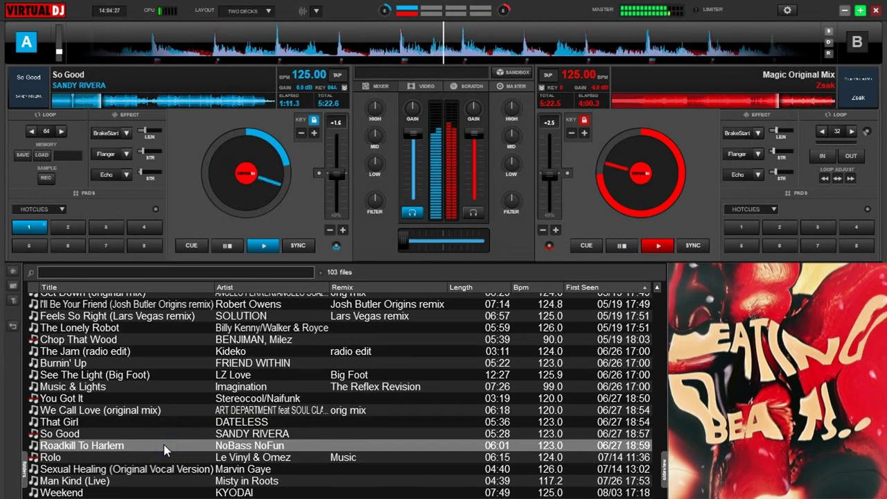
{"action": "left_click_drag", "start_coordinate": [164, 445], "coordinate": [644, 194]}
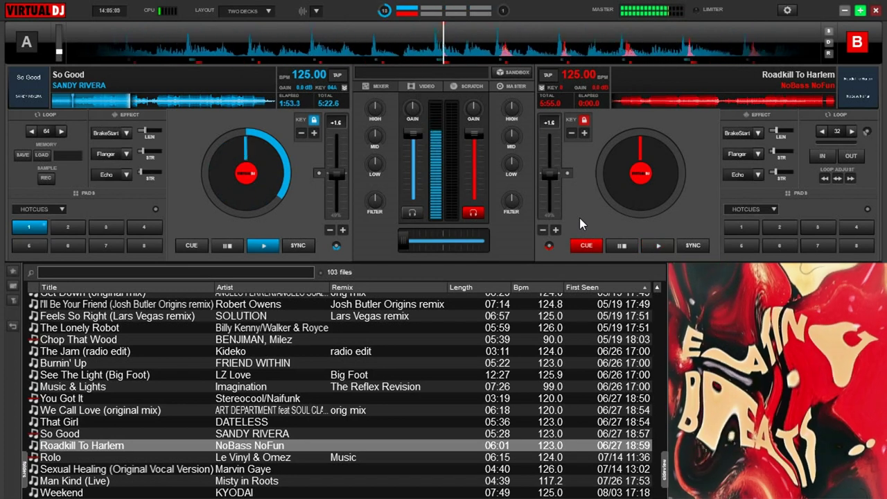
Start "Roadkill To Harlem" with deck B's filter raised to >76hz, easing the crossfader from deck A to the centre
{"action": "key", "text": "space"}
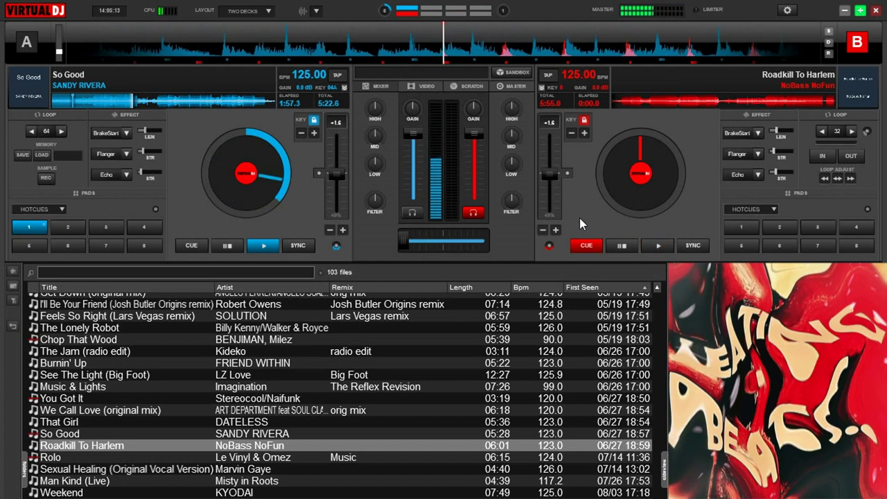
{"action": "left_click", "coordinate": [419, 240]}
{"action": "left_click_drag", "start_coordinate": [512, 206], "coordinate": [511, 184]}
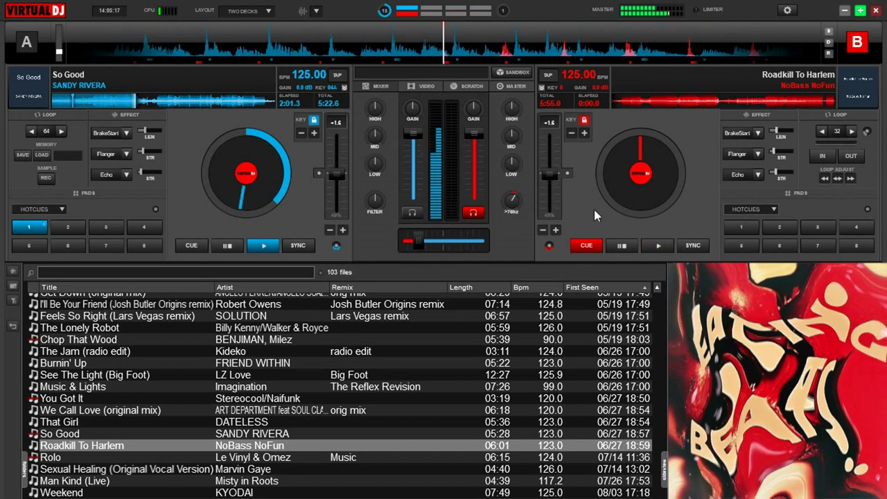
{"action": "left_click", "coordinate": [659, 245]}
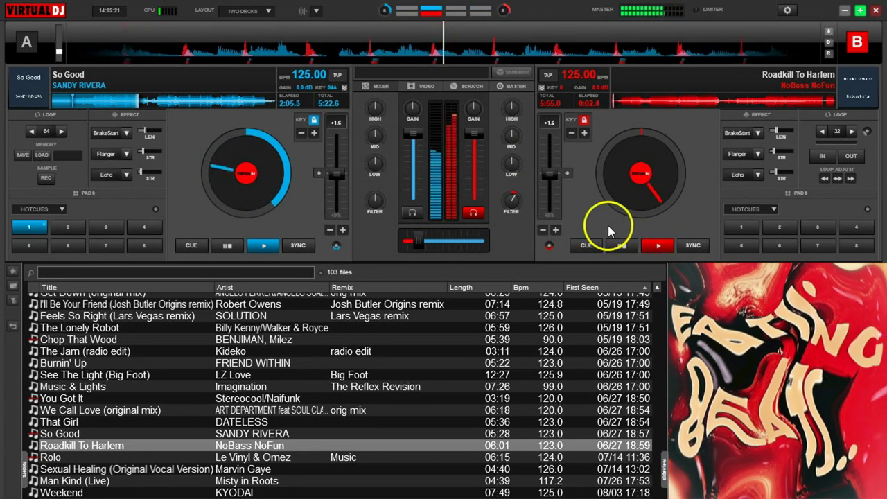
{"action": "left_click_drag", "start_coordinate": [492, 236], "coordinate": [444, 240]}
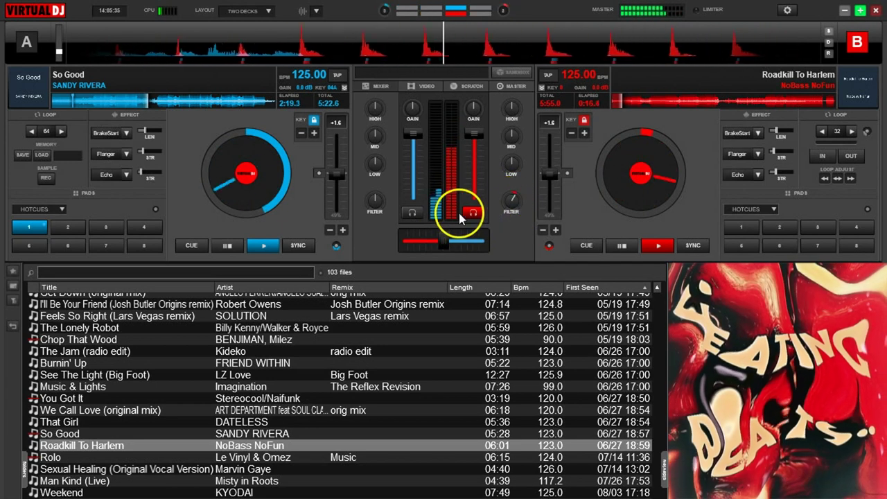
Sweep deck B's high-pass filter down to >26hz and back up, nudging the deck's speed up and down to match the beat
{"action": "left_click_drag", "start_coordinate": [511, 198], "coordinate": [511, 200]}
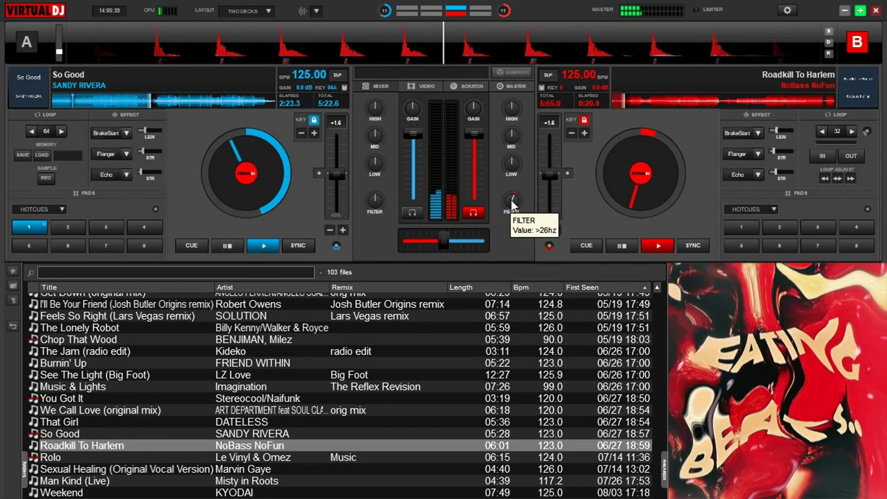
{"action": "left_click_drag", "start_coordinate": [511, 205], "coordinate": [511, 203]}
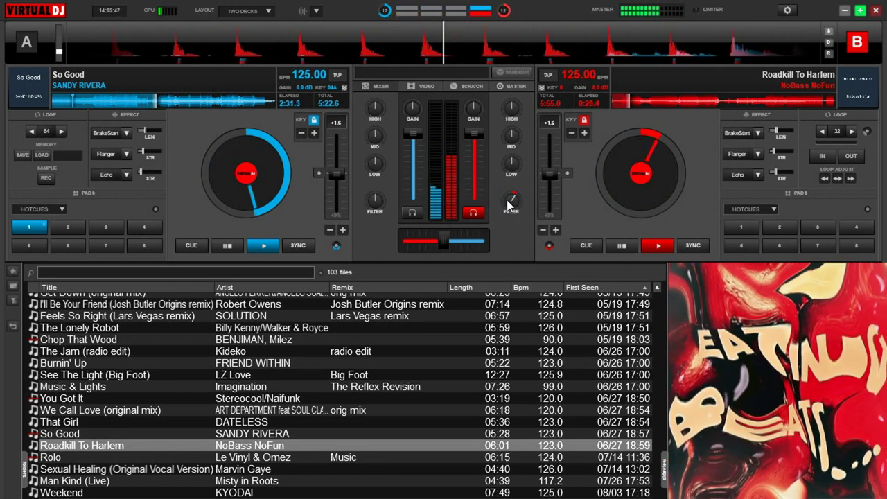
{"action": "left_click", "coordinate": [507, 223]}
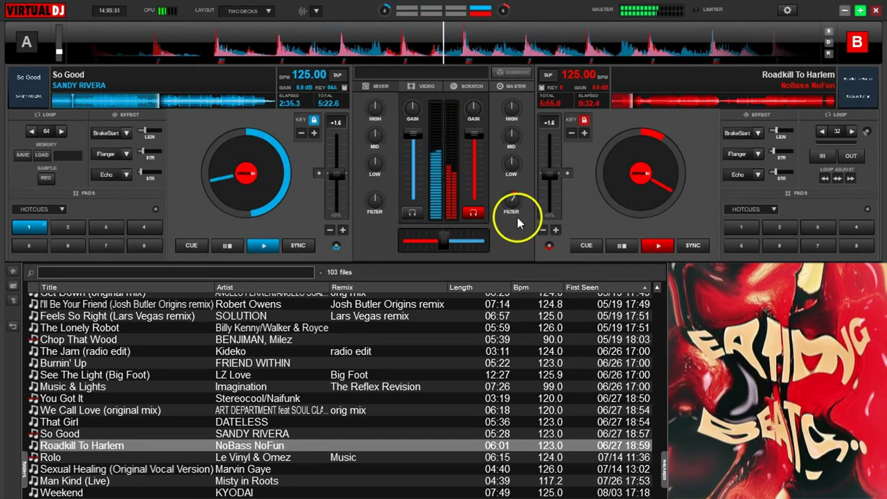
{"action": "left_click_drag", "start_coordinate": [508, 199], "coordinate": [508, 196]}
{"action": "left_click", "coordinate": [555, 231]}
{"action": "left_click", "coordinate": [542, 230]}
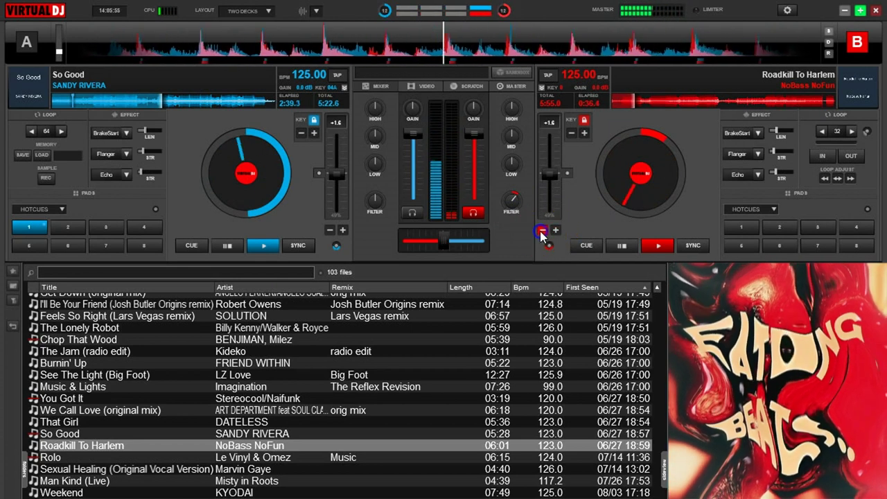
Reset deck B's filter to off and raise deck A's high-pass filter
{"action": "left_click", "coordinate": [512, 201]}
{"action": "left_click_drag", "start_coordinate": [374, 202], "coordinate": [374, 195]}
{"action": "left_click", "coordinate": [511, 200]}
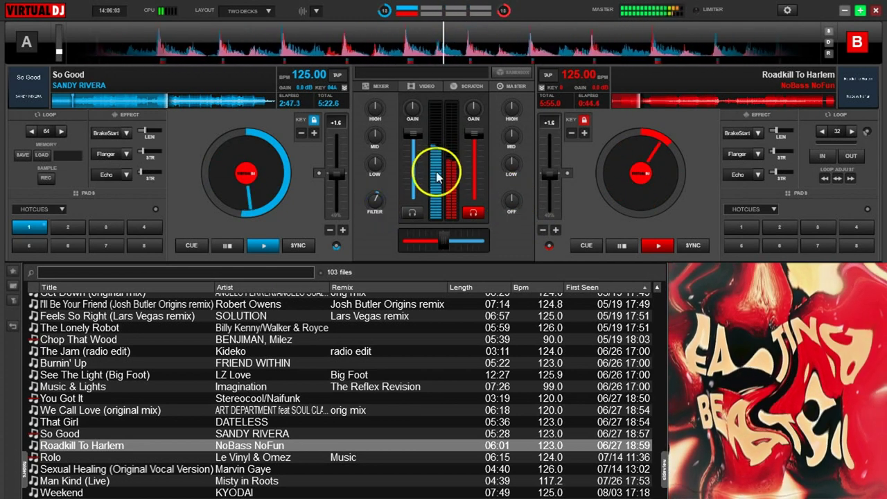
{"action": "left_click", "coordinate": [372, 200]}
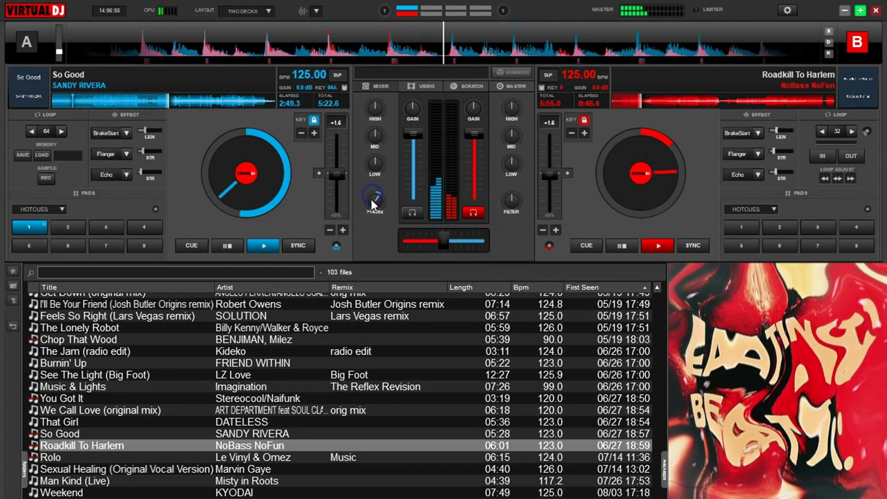
Lower deck A's low EQ, raise its high-pass filter further, and move the crossfader slightly towards deck B
{"action": "left_click", "coordinate": [374, 166]}
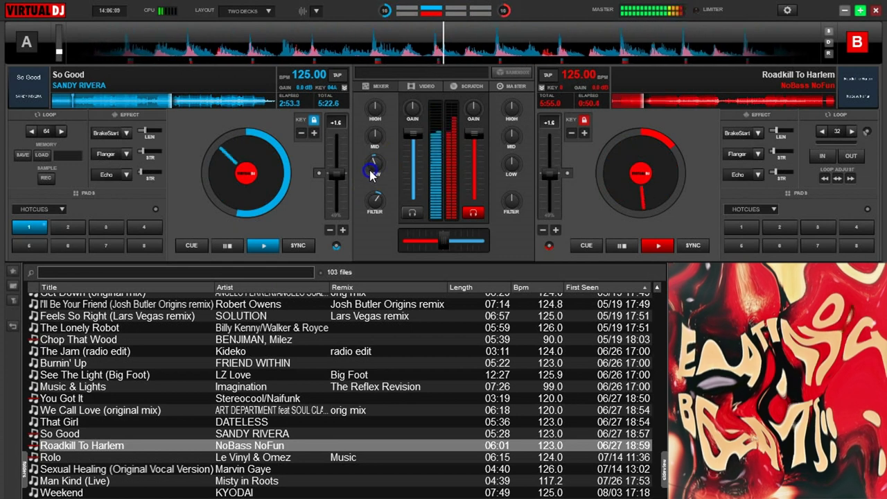
{"action": "left_click", "coordinate": [419, 246]}
{"action": "left_click_drag", "start_coordinate": [419, 246], "coordinate": [452, 240]}
{"action": "left_click", "coordinate": [386, 208]}
{"action": "left_click", "coordinate": [374, 161]}
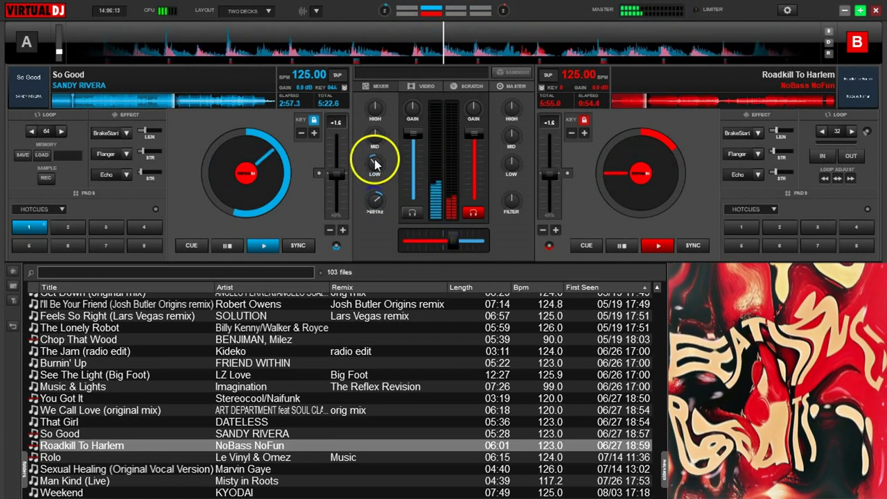
Fade the crossfader fully to deck B and reset deck A's low EQ and filter to neutral
{"action": "left_click", "coordinate": [430, 218]}
{"action": "left_click_drag", "start_coordinate": [451, 235], "coordinate": [510, 238]}
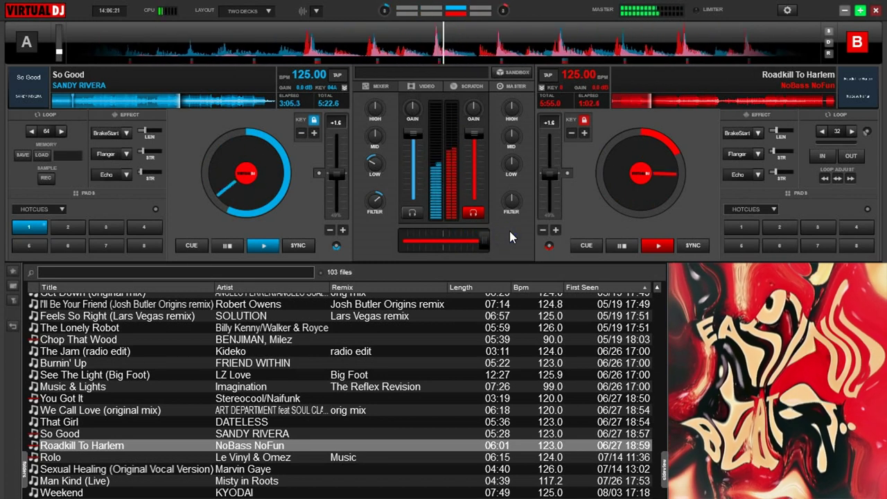
{"action": "right_click", "coordinate": [372, 164]}
{"action": "right_click", "coordinate": [373, 201]}
{"action": "left_click", "coordinate": [360, 221]}
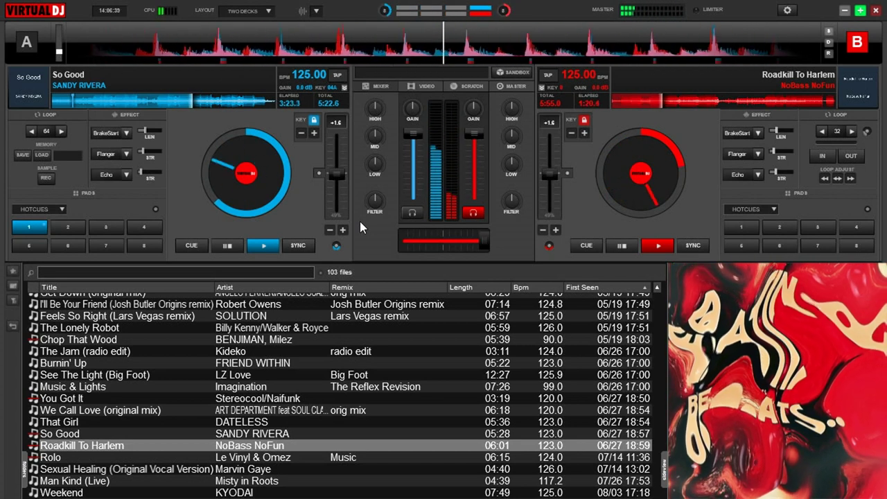
Raise deck B's mid EQ slightly
{"action": "left_click", "coordinate": [512, 134]}
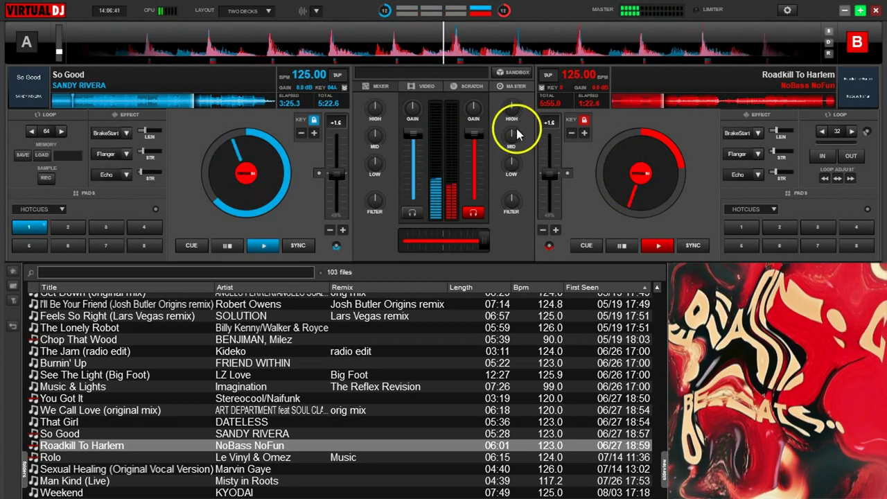
{"action": "left_click_drag", "start_coordinate": [512, 136], "coordinate": [507, 240]}
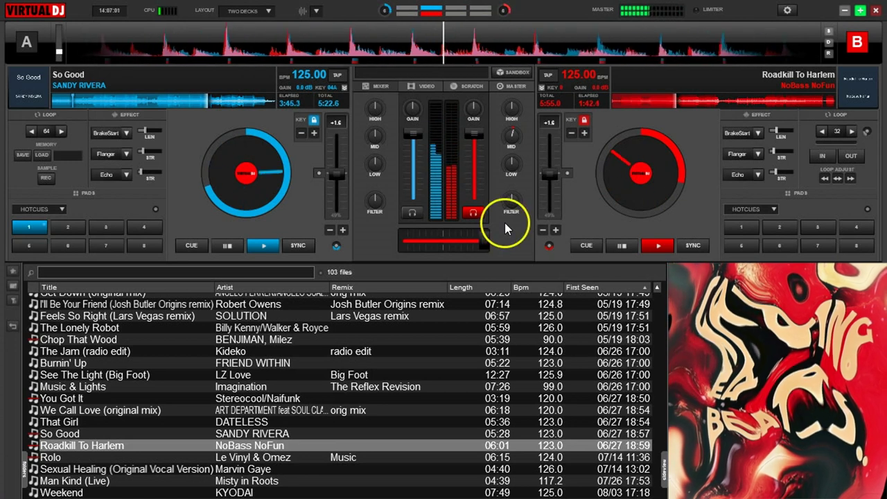
Browse the track list and sort it by First Seen with the newest tracks first
{"action": "scroll", "coordinate": [325, 374], "scroll_direction": "down", "scroll_amount": 2}
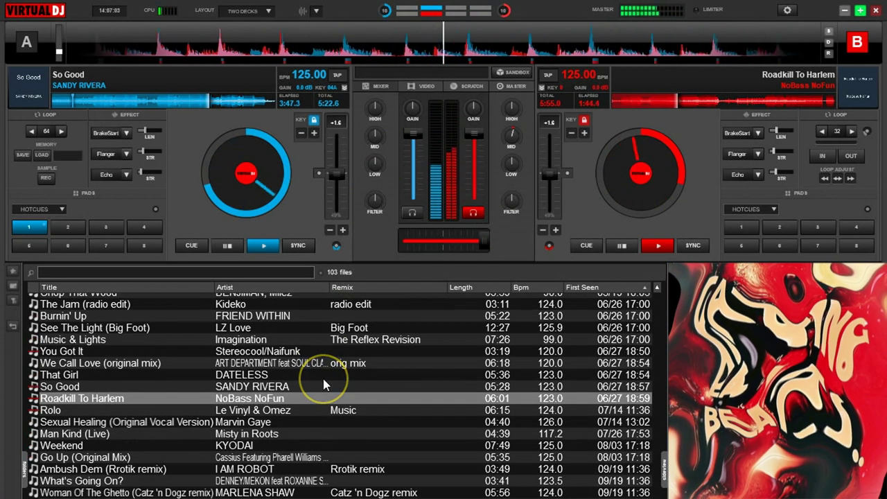
{"action": "scroll", "coordinate": [322, 403], "scroll_direction": "up", "scroll_amount": 10}
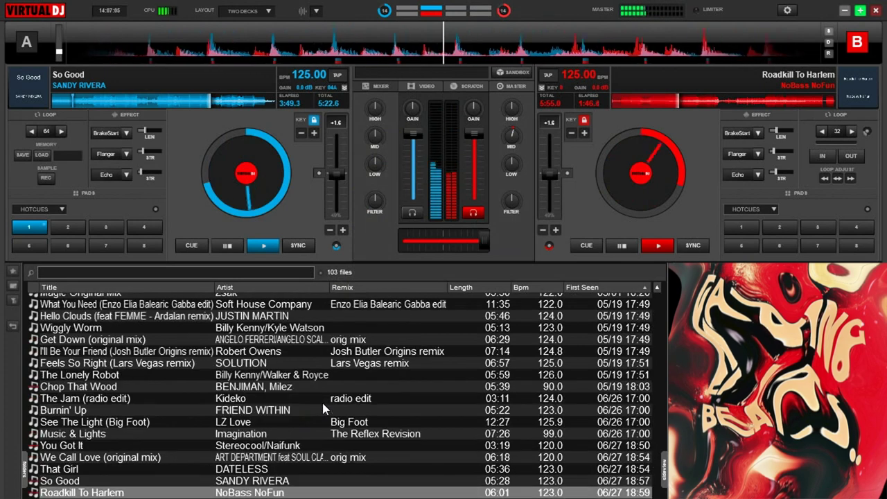
{"action": "scroll", "coordinate": [325, 399], "scroll_direction": "up", "scroll_amount": 3}
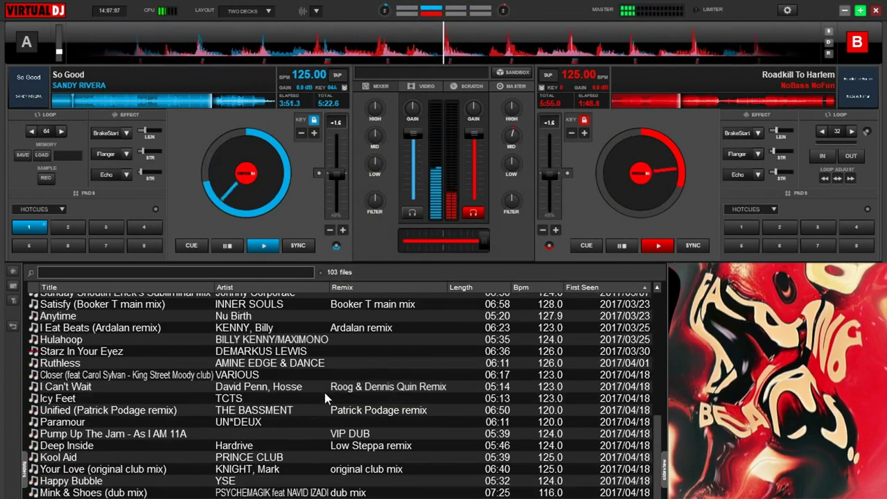
{"action": "scroll", "coordinate": [326, 398], "scroll_direction": "up", "scroll_amount": 3}
{"action": "scroll", "coordinate": [326, 399], "scroll_direction": "up", "scroll_amount": 5}
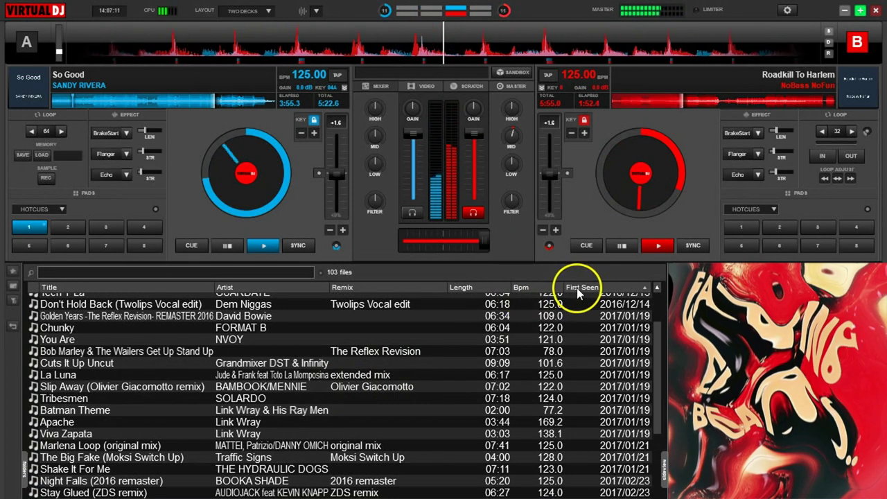
{"action": "scroll", "coordinate": [416, 333], "scroll_direction": "up", "scroll_amount": 5}
{"action": "scroll", "coordinate": [390, 343], "scroll_direction": "up", "scroll_amount": 3}
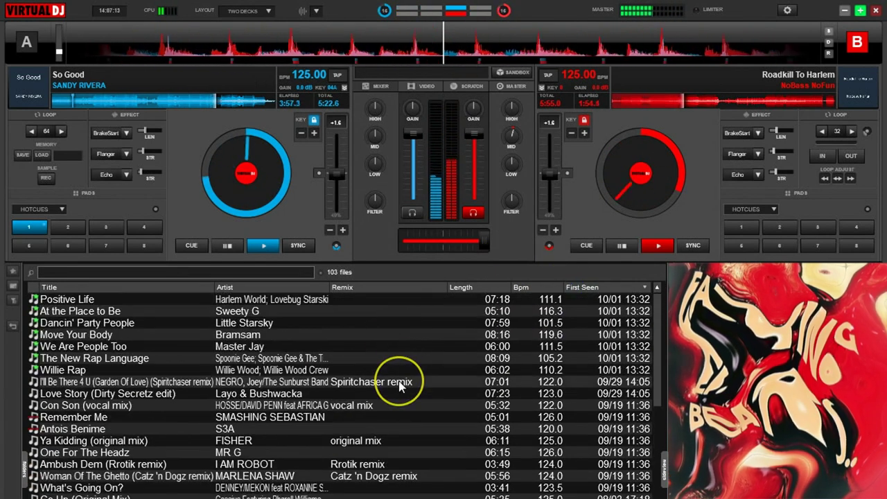
Find and select "Been A Long Tme (David Penn remix)" in the track list
{"action": "scroll", "coordinate": [400, 386], "scroll_direction": "down", "scroll_amount": 1}
{"action": "scroll", "coordinate": [398, 378], "scroll_direction": "up", "scroll_amount": 1}
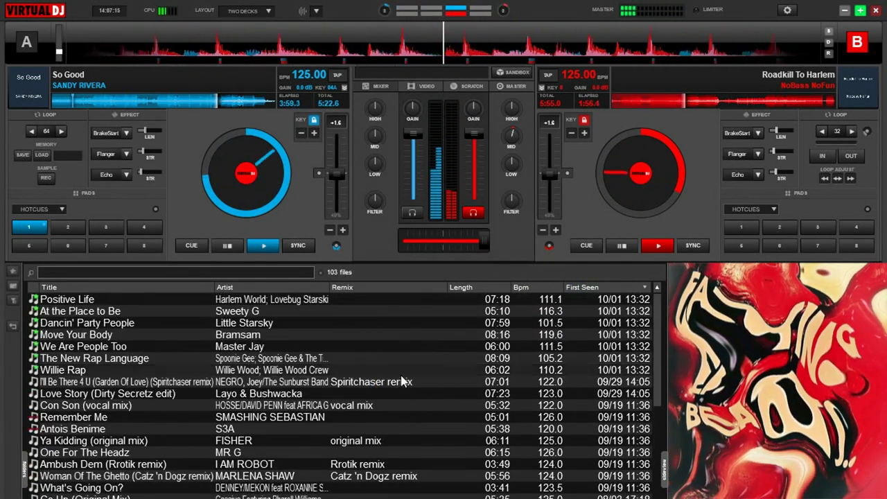
{"action": "scroll", "coordinate": [400, 374], "scroll_direction": "down", "scroll_amount": 11}
{"action": "scroll", "coordinate": [402, 381], "scroll_direction": "down", "scroll_amount": 7}
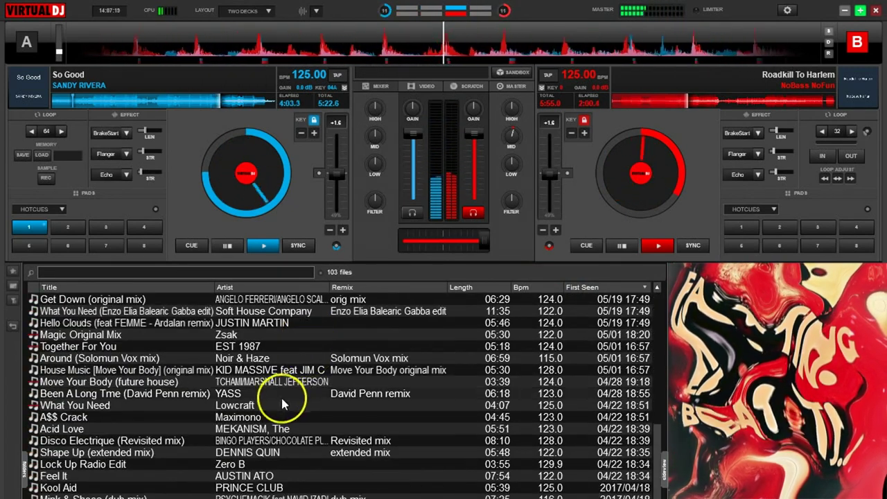
{"action": "left_click", "coordinate": [281, 394]}
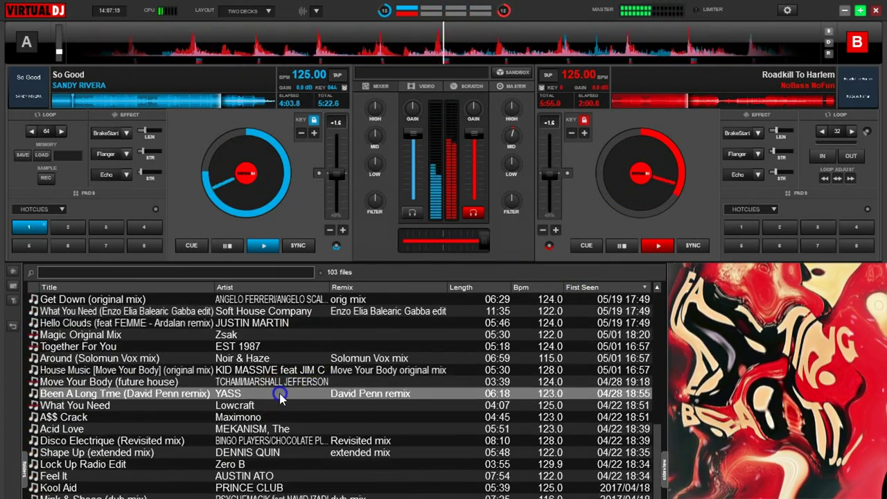
Load "Been A Long Tme (David Penn remix)" onto deck A and start its playback
{"action": "left_click", "coordinate": [166, 394]}
{"action": "left_click_drag", "start_coordinate": [167, 395], "coordinate": [236, 201]}
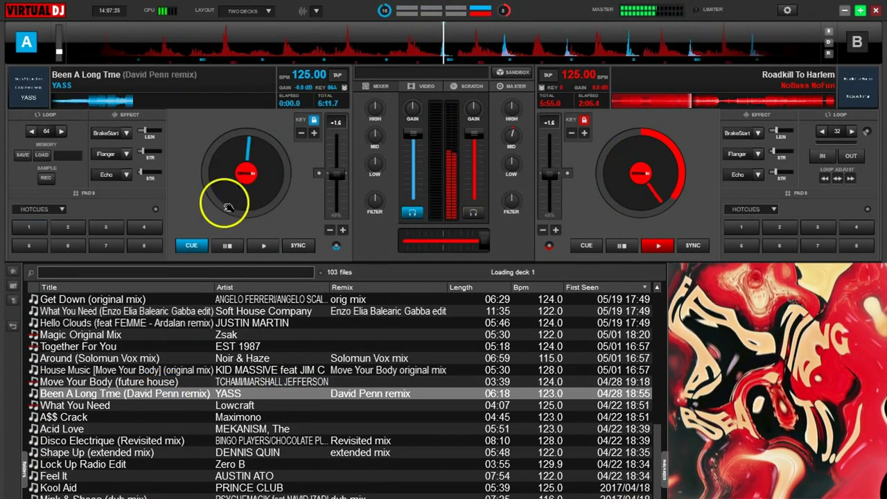
{"action": "left_click", "coordinate": [126, 174]}
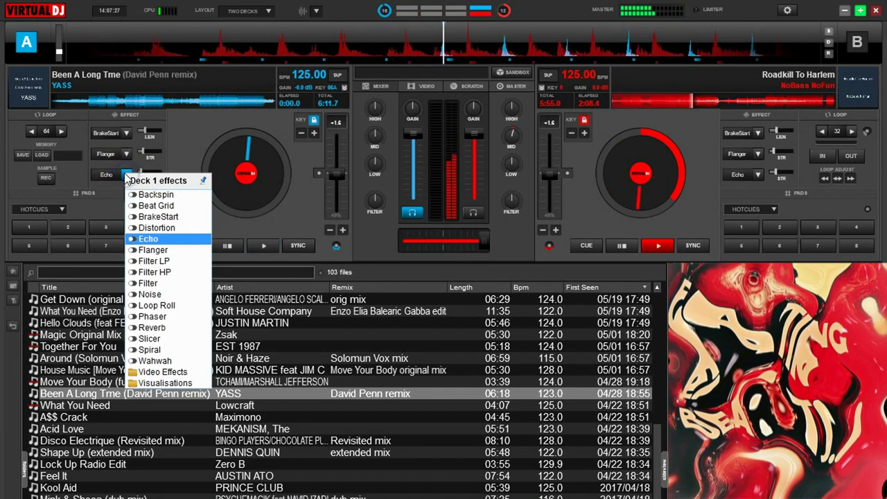
{"action": "left_click", "coordinate": [285, 221]}
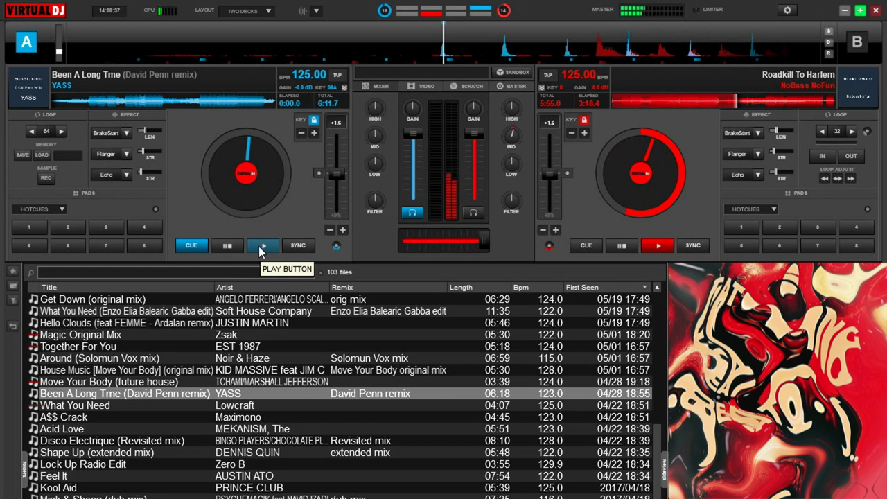
{"action": "left_click", "coordinate": [258, 246]}
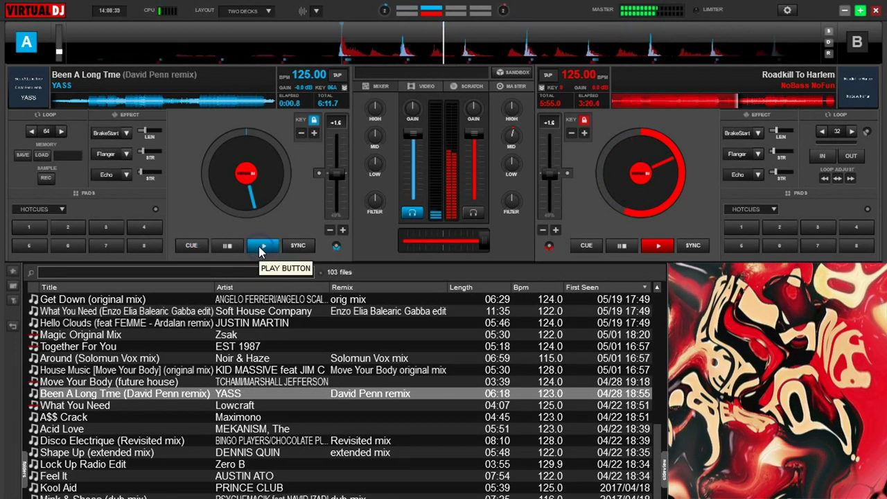
Move the crossfader from deck B to the centre and lower deck A's high EQ
{"action": "left_click_drag", "start_coordinate": [474, 240], "coordinate": [483, 243]}
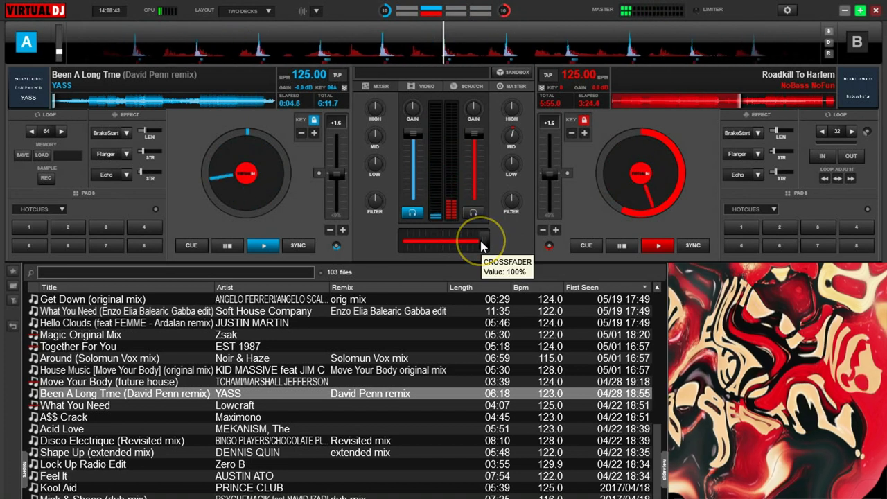
{"action": "left_click_drag", "start_coordinate": [481, 243], "coordinate": [461, 242]}
{"action": "left_click_drag", "start_coordinate": [374, 110], "coordinate": [368, 123]}
{"action": "left_click_drag", "start_coordinate": [458, 242], "coordinate": [449, 244]}
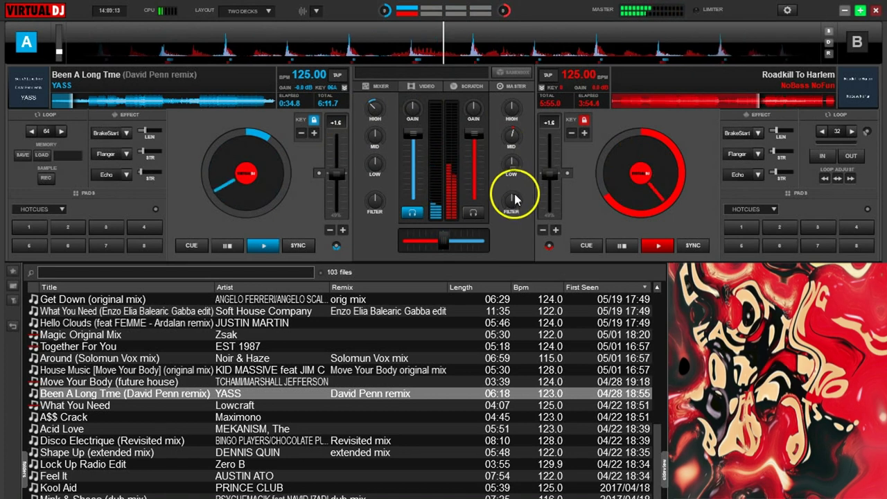
Low-pass deck B's filter to about 4.4 kHz and return deck A's high EQ to neutral
{"action": "left_click_drag", "start_coordinate": [511, 201], "coordinate": [510, 203]}
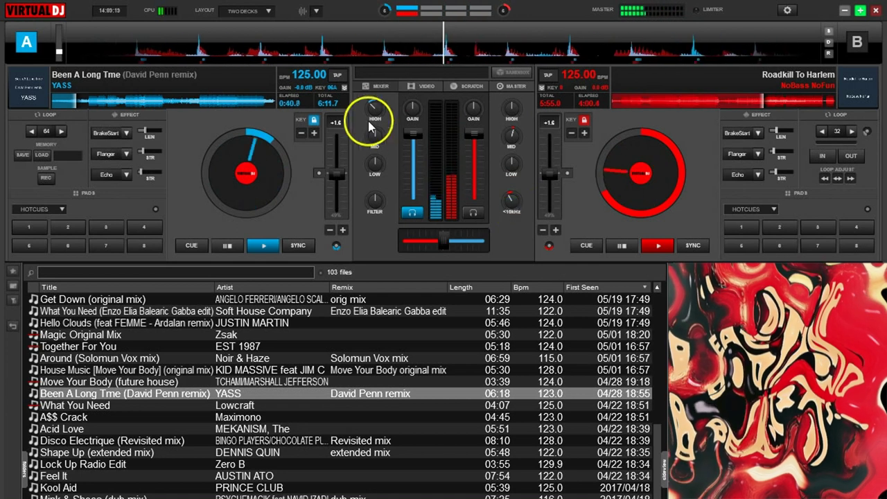
{"action": "left_click_drag", "start_coordinate": [374, 112], "coordinate": [375, 104]}
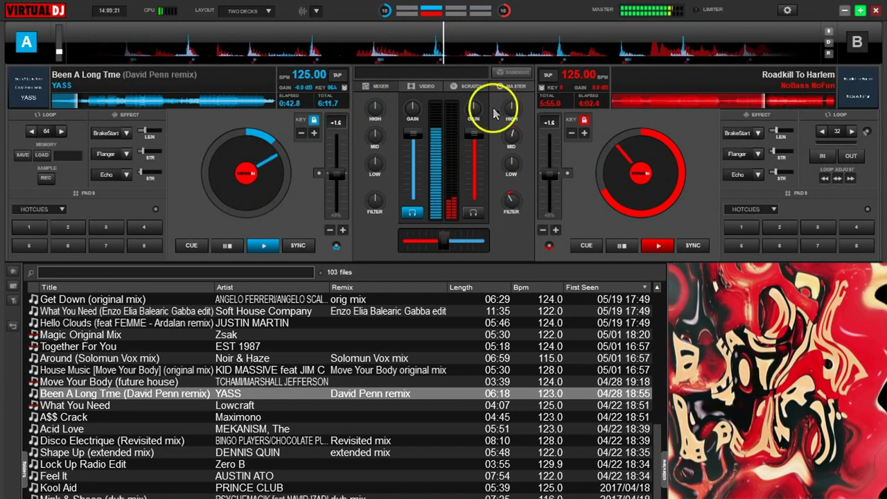
{"action": "left_click_drag", "start_coordinate": [511, 201], "coordinate": [511, 203]}
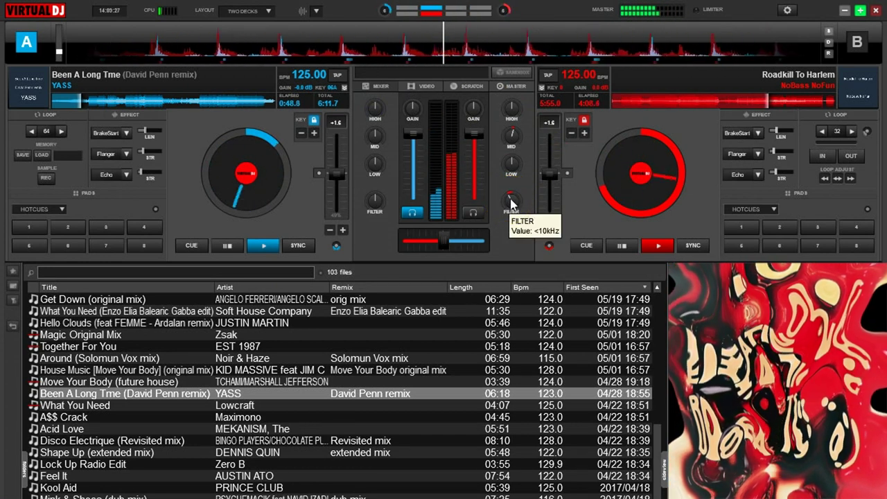
{"action": "left_click_drag", "start_coordinate": [511, 201], "coordinate": [511, 207]}
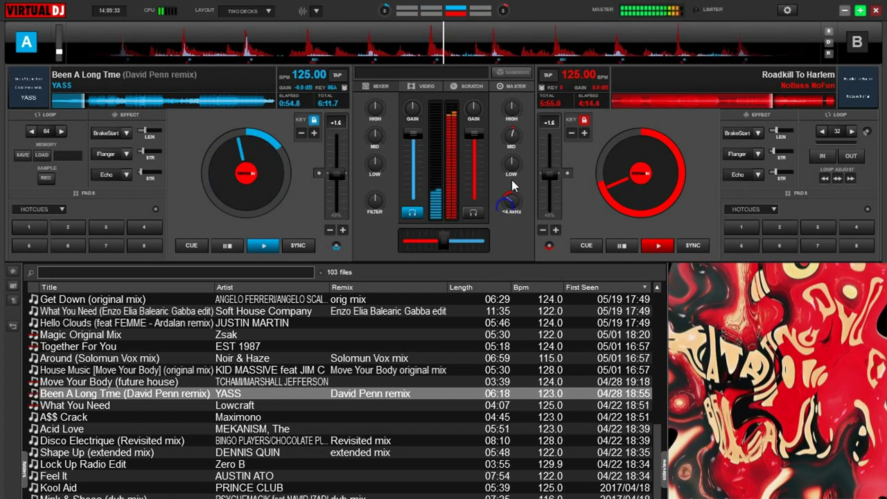
Cut deck B's low EQ and fade the crossfader fully to deck A
{"action": "left_click_drag", "start_coordinate": [510, 162], "coordinate": [510, 205]}
{"action": "left_click_drag", "start_coordinate": [458, 241], "coordinate": [378, 239]}
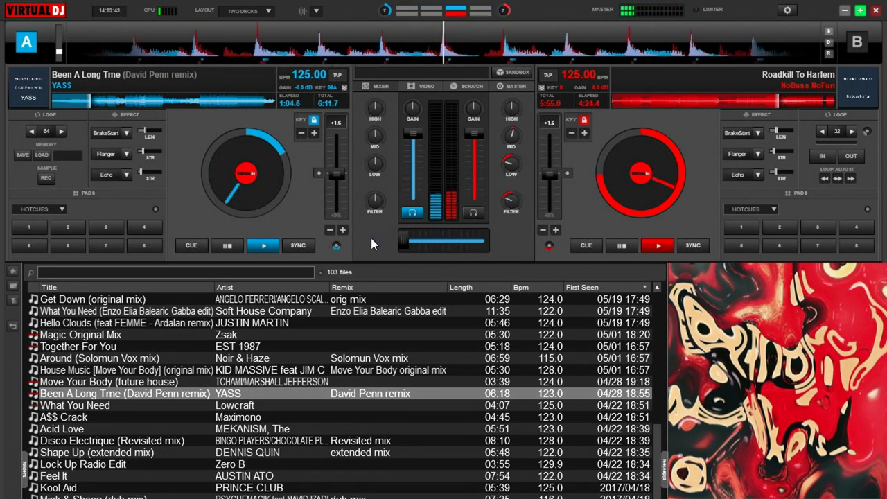
Reset deck B's low EQ, mid EQ and filter to neutral
{"action": "right_click", "coordinate": [513, 162]}
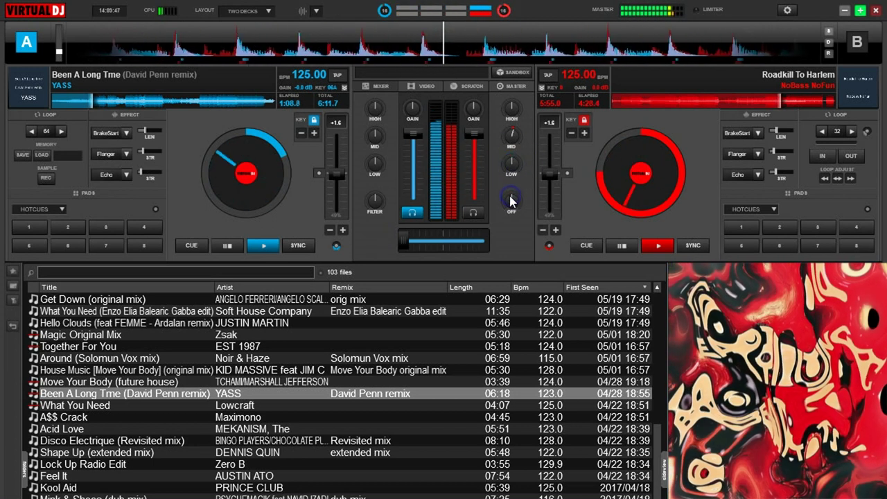
{"action": "left_click", "coordinate": [507, 139]}
{"action": "right_click", "coordinate": [506, 138]}
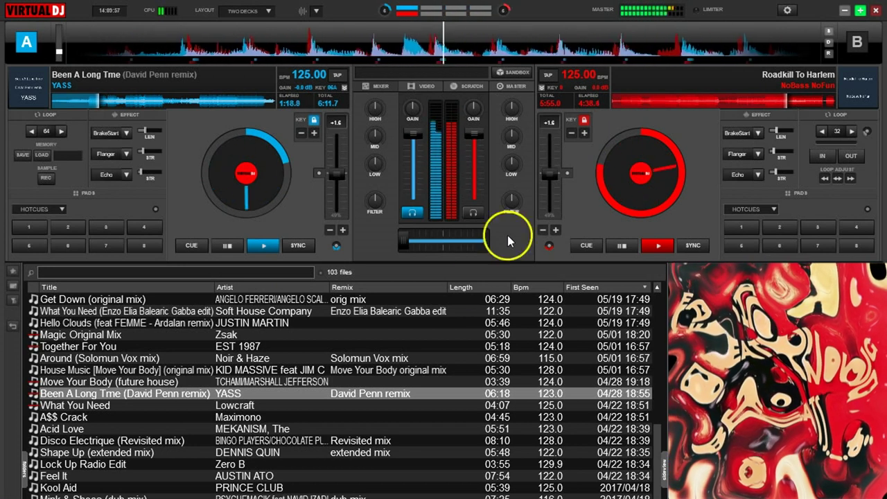
Browse the track list for the next track and load "I'll Be Your Friend (Josh Butler Origins remix)" onto deck B
{"action": "scroll", "coordinate": [289, 399], "scroll_direction": "down", "scroll_amount": 3}
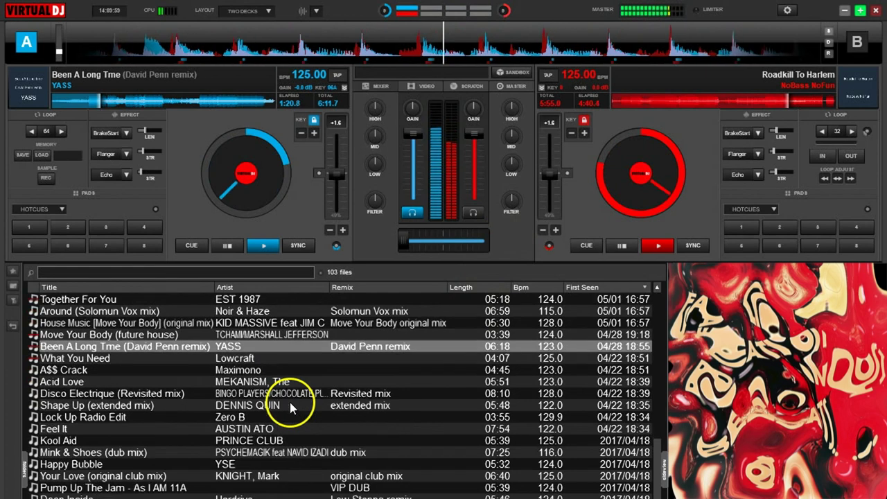
{"action": "scroll", "coordinate": [290, 408], "scroll_direction": "down", "scroll_amount": 5}
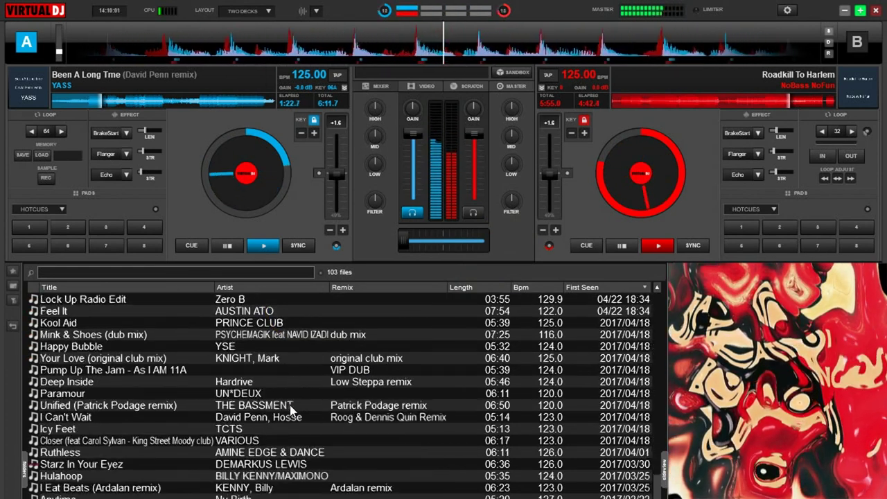
{"action": "scroll", "coordinate": [290, 409], "scroll_direction": "down", "scroll_amount": 3}
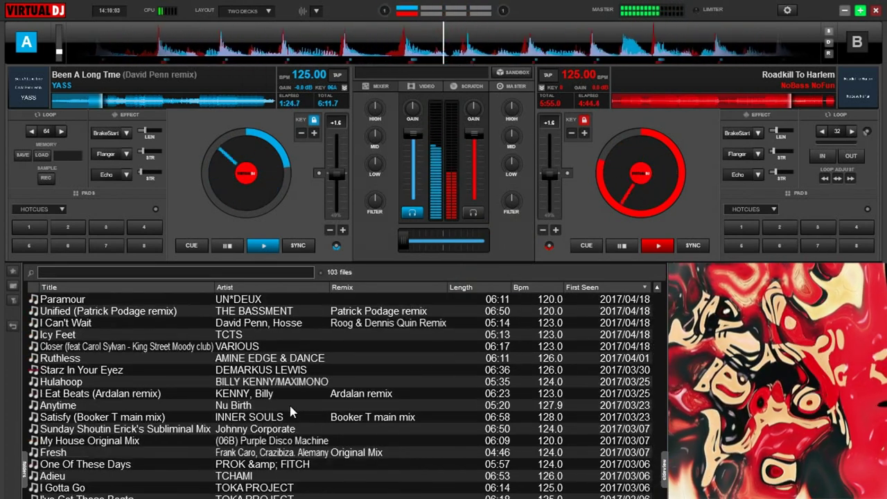
{"action": "scroll", "coordinate": [290, 411], "scroll_direction": "down", "scroll_amount": 3}
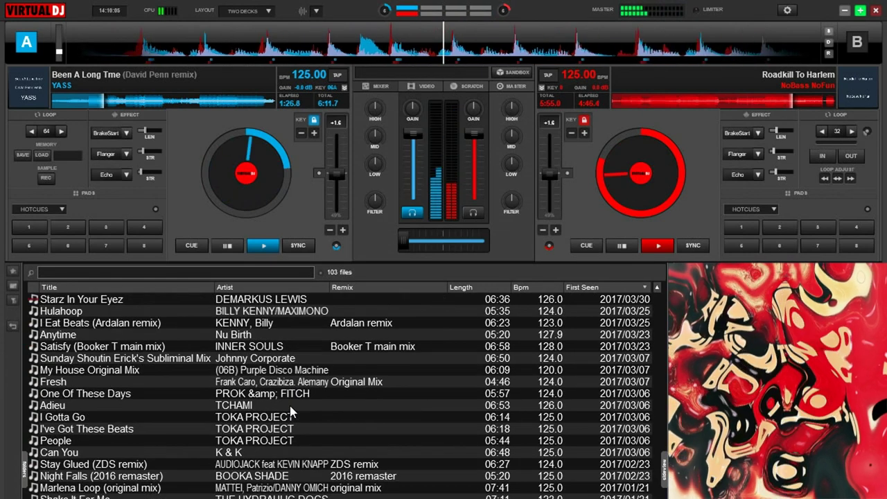
{"action": "scroll", "coordinate": [290, 411], "scroll_direction": "down", "scroll_amount": 3}
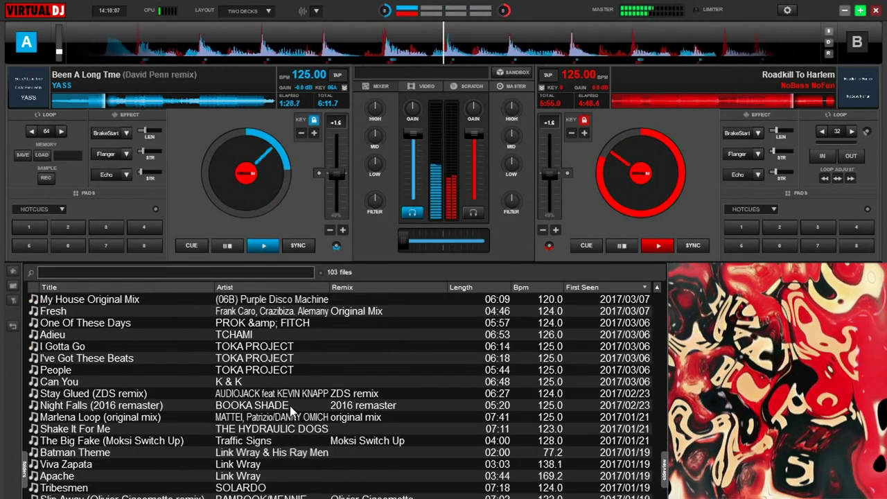
{"action": "scroll", "coordinate": [290, 412], "scroll_direction": "up", "scroll_amount": 10}
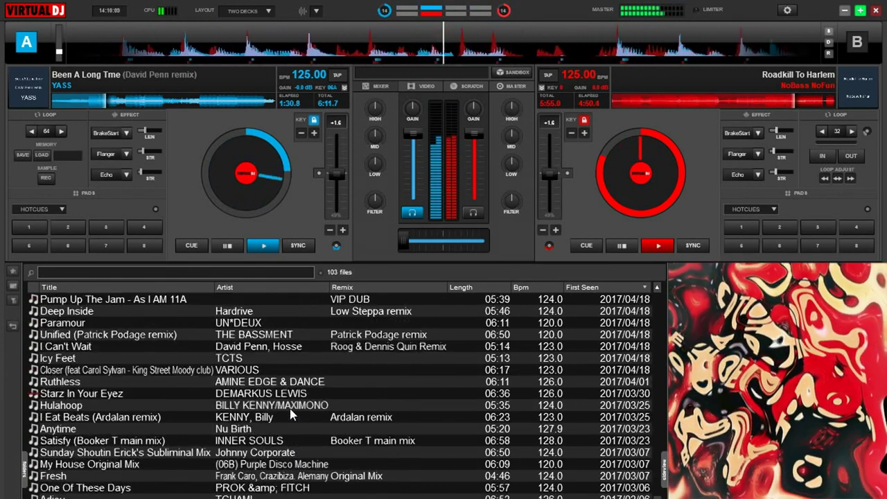
{"action": "scroll", "coordinate": [291, 414], "scroll_direction": "up", "scroll_amount": 6}
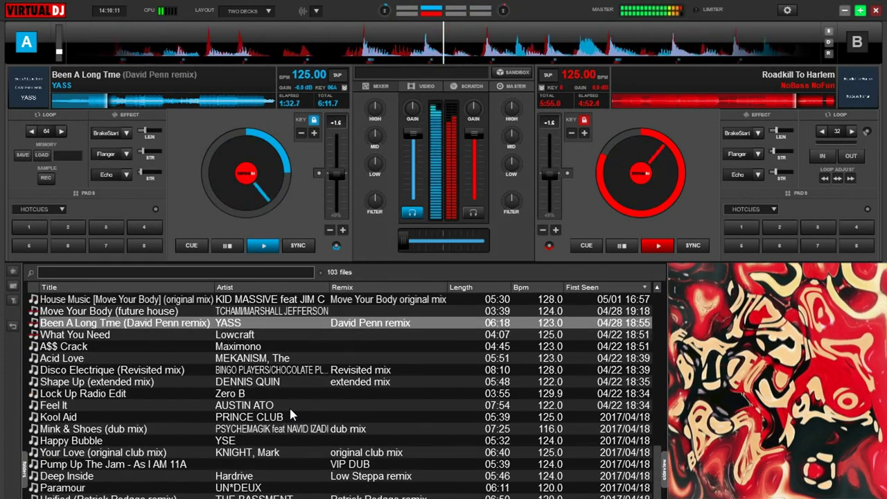
{"action": "scroll", "coordinate": [290, 409], "scroll_direction": "up", "scroll_amount": 3}
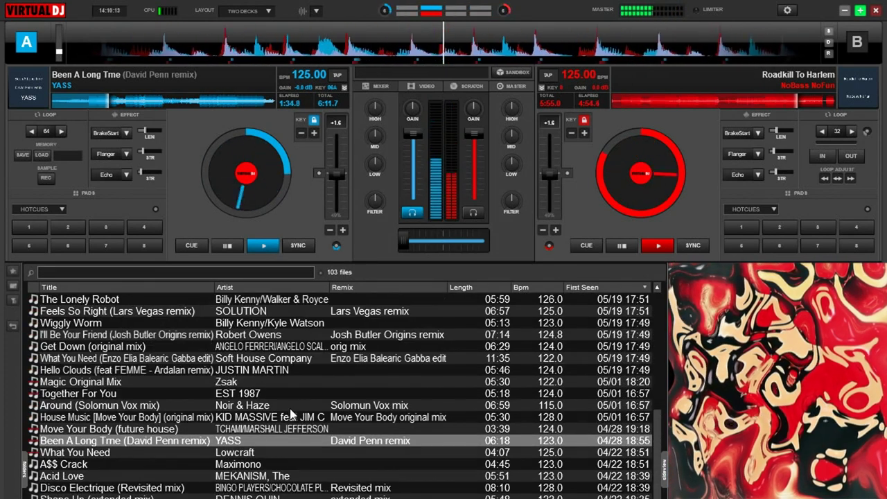
{"action": "left_click", "coordinate": [249, 334]}
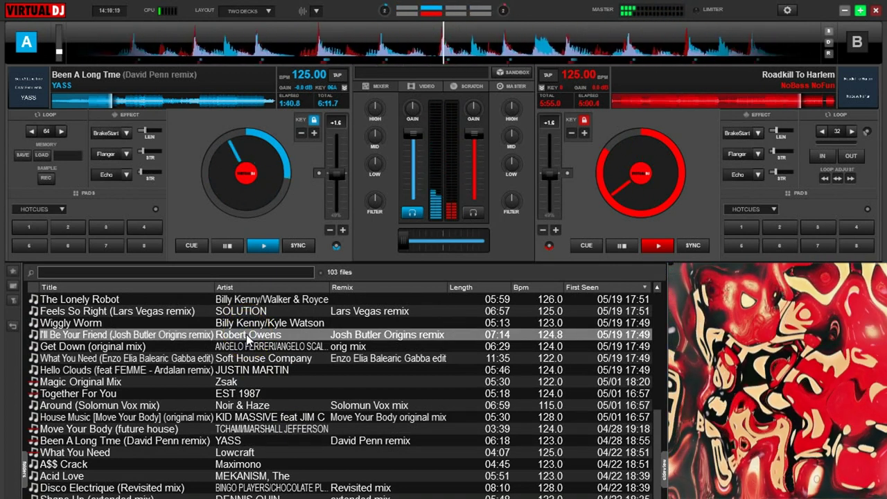
{"action": "scroll", "coordinate": [246, 342], "scroll_direction": "up", "scroll_amount": 3}
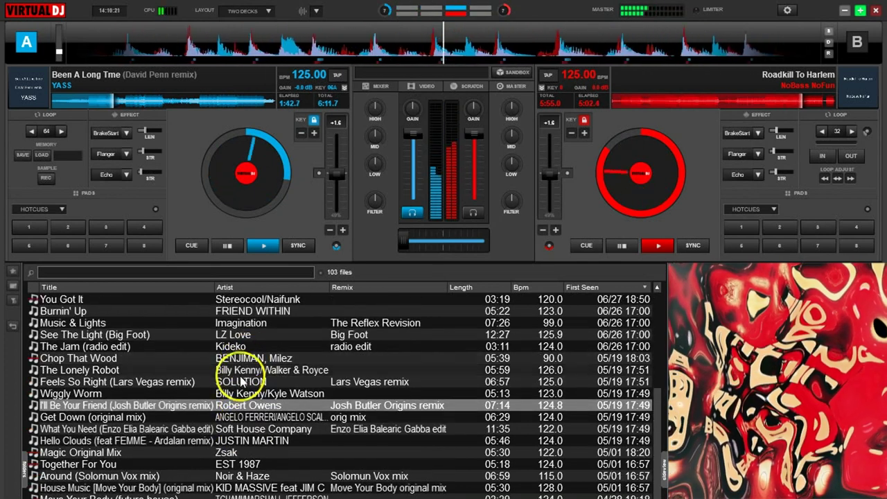
{"action": "left_click_drag", "start_coordinate": [236, 408], "coordinate": [655, 210]}
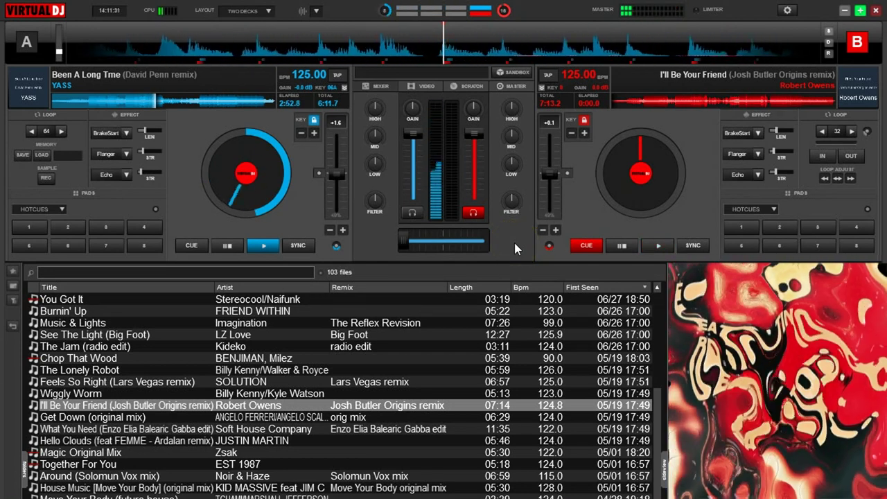
Start deck B with a high-pass filter applied and the crossfader moved about a quarter of the way towards deck B
{"action": "left_click", "coordinate": [423, 240]}
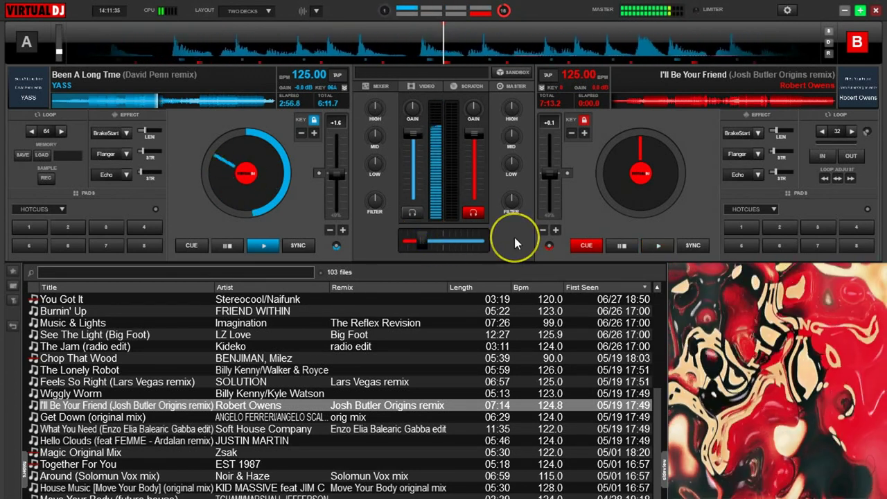
{"action": "left_click_drag", "start_coordinate": [511, 210], "coordinate": [511, 198]}
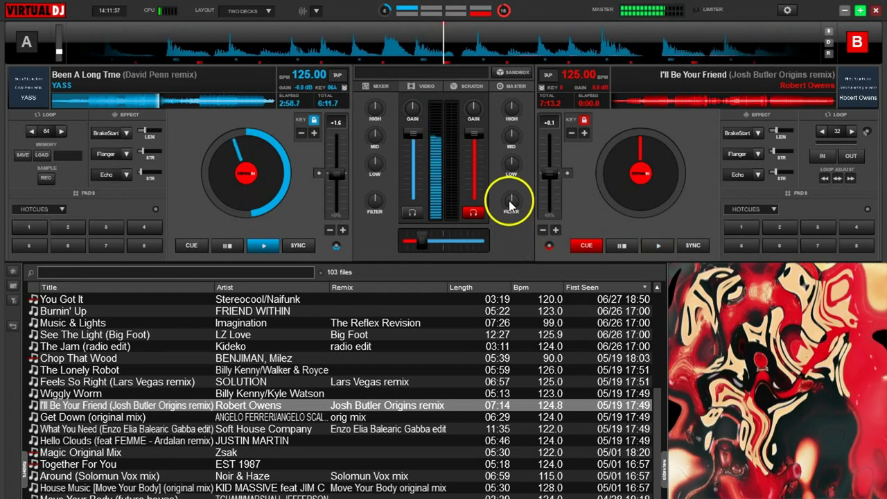
{"action": "left_click", "coordinate": [659, 245]}
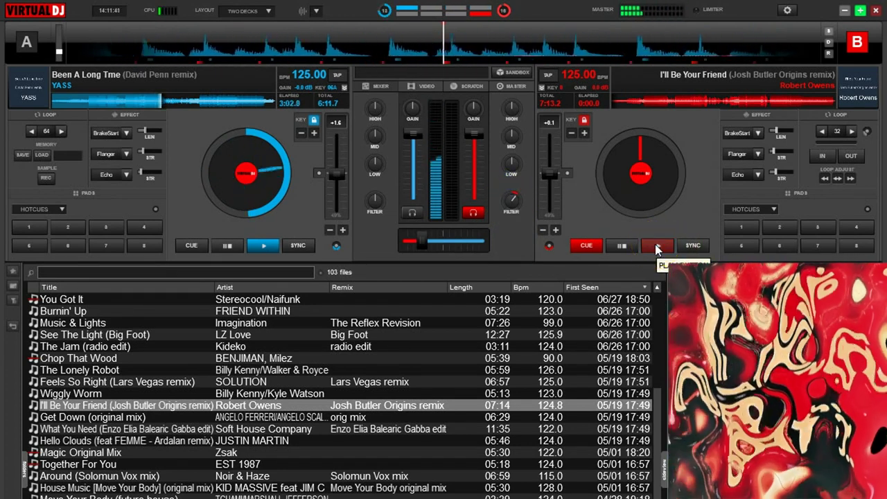
{"action": "left_click", "coordinate": [657, 245]}
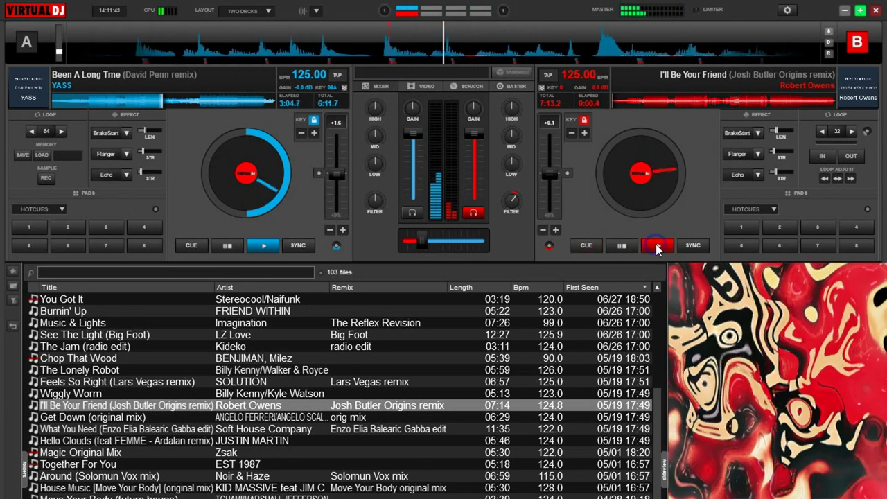
Ease the crossfader almost to the centre while nudging deck B's pitch up, and turn off deck B's filter
{"action": "left_click", "coordinate": [417, 244]}
{"action": "left_click_drag", "start_coordinate": [421, 236], "coordinate": [432, 238]}
{"action": "left_click", "coordinate": [556, 231]}
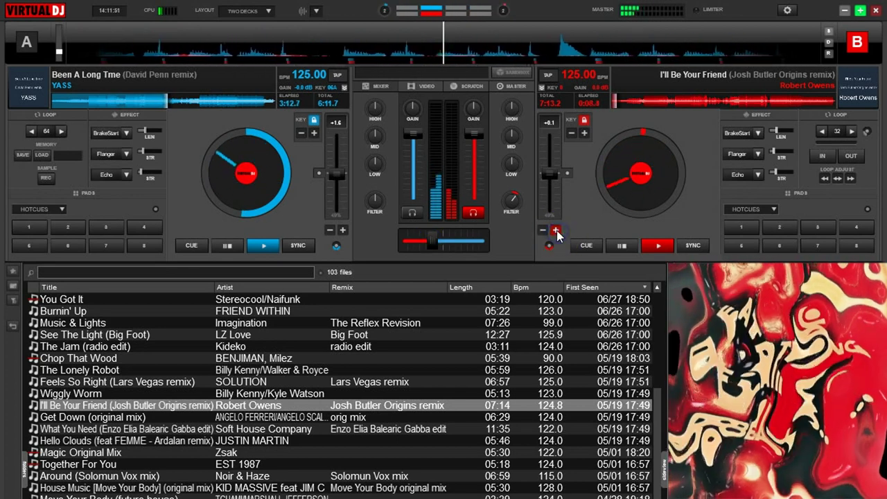
{"action": "left_click", "coordinate": [426, 241]}
{"action": "left_click_drag", "start_coordinate": [431, 237], "coordinate": [437, 238]}
{"action": "left_click_drag", "start_coordinate": [511, 198], "coordinate": [509, 199]}
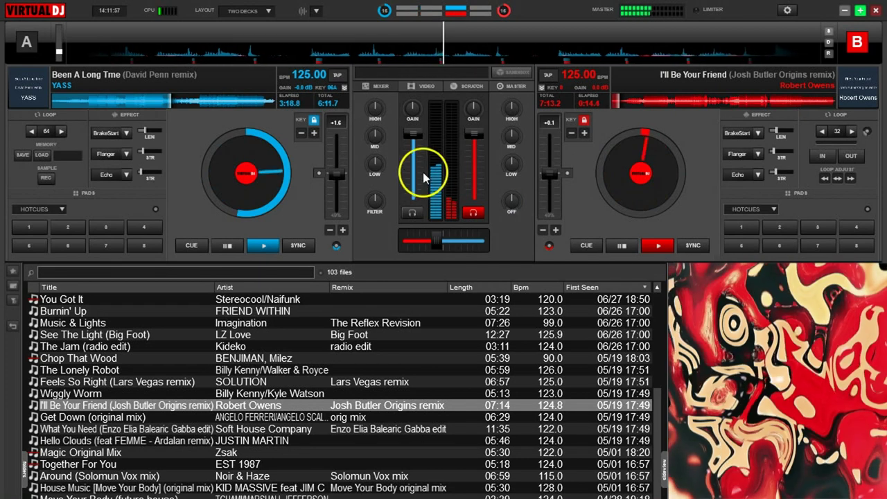
Centre the crossfader and high-pass deck A's filter at about 166 Hz
{"action": "left_click_drag", "start_coordinate": [373, 201], "coordinate": [374, 198]}
{"action": "left_click_drag", "start_coordinate": [374, 192], "coordinate": [375, 203]}
{"action": "left_click_drag", "start_coordinate": [436, 238], "coordinate": [444, 237]}
{"action": "left_click_drag", "start_coordinate": [373, 202], "coordinate": [374, 194]}
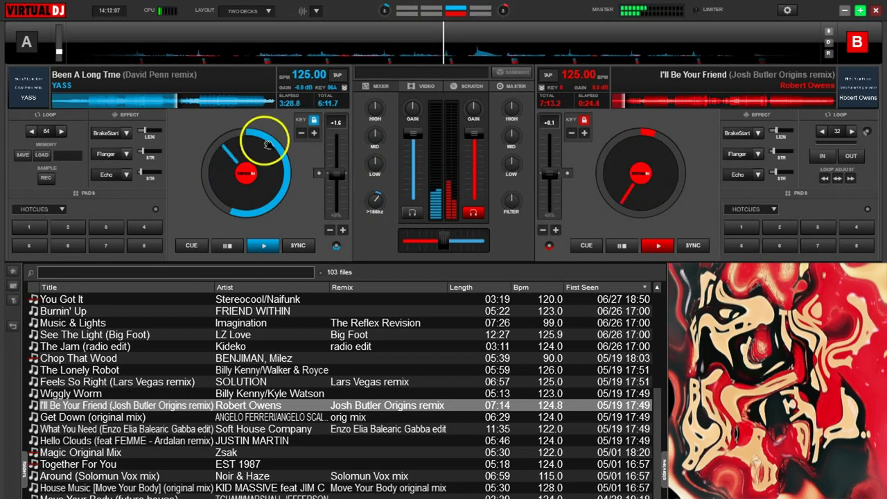
Turn on Flanger on deck A and replace Echo with an active Phaser, raising both effects' strengths slightly
{"action": "left_click_drag", "start_coordinate": [143, 150], "coordinate": [148, 151]}
{"action": "left_click", "coordinate": [118, 153]}
{"action": "left_click", "coordinate": [125, 175]}
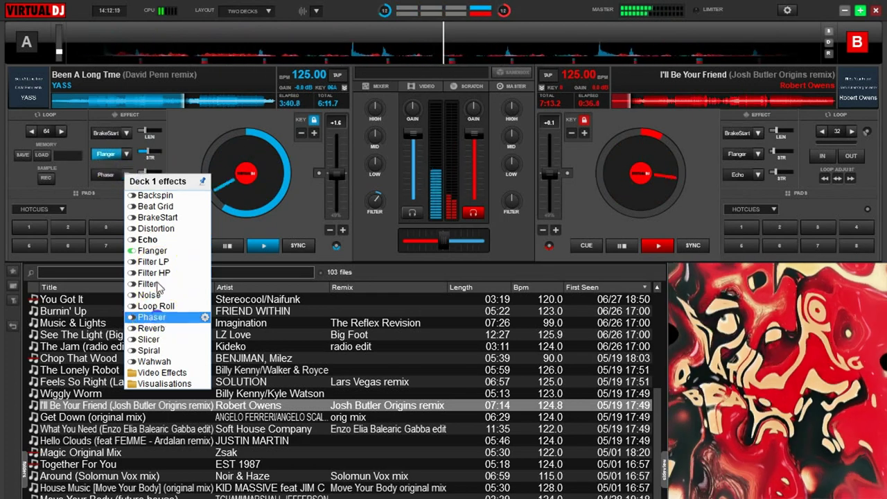
{"action": "left_click", "coordinate": [151, 317]}
{"action": "left_click", "coordinate": [119, 176]}
{"action": "left_click_drag", "start_coordinate": [138, 171], "coordinate": [144, 172]}
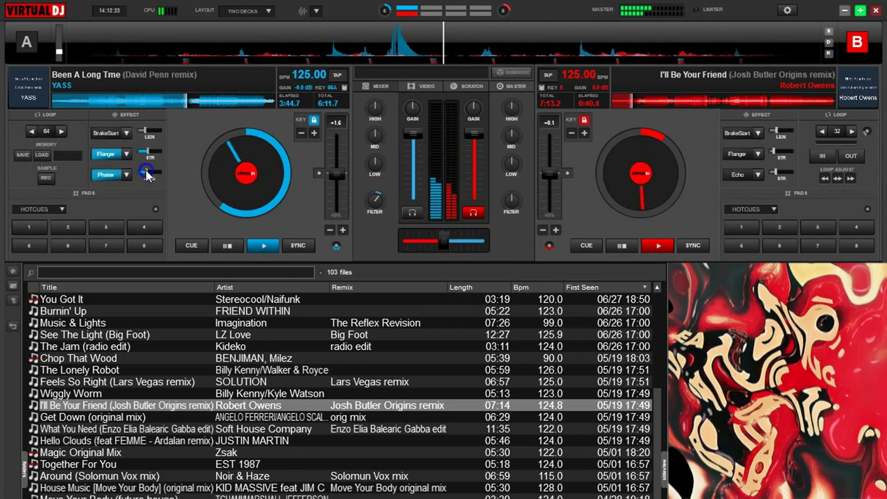
Raise deck A's high-pass filter to about 1.1 kHz
{"action": "left_click", "coordinate": [373, 201]}
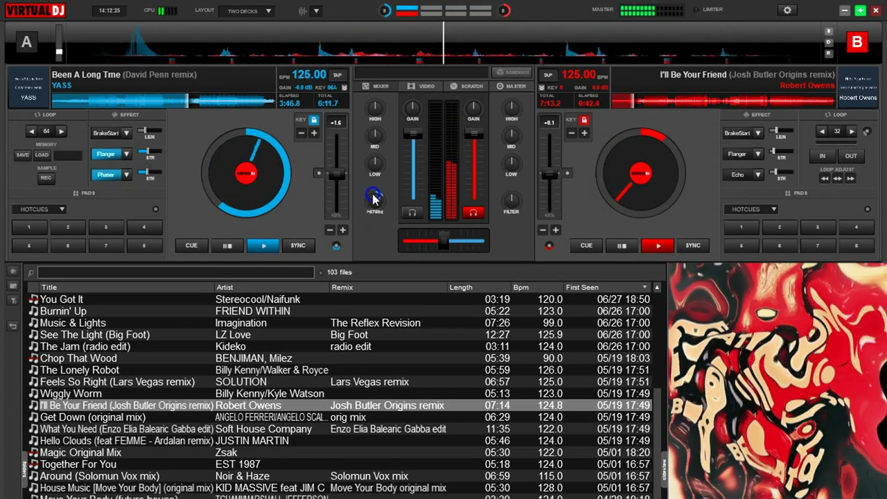
{"action": "left_click", "coordinate": [374, 200]}
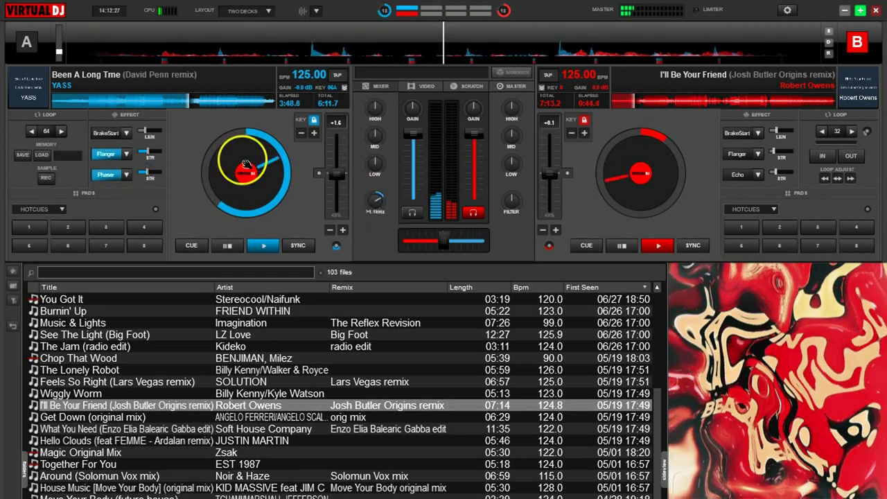
Raise deck A's Phaser strength slightly and move the crossfader fully over to deck B
{"action": "left_click", "coordinate": [149, 173]}
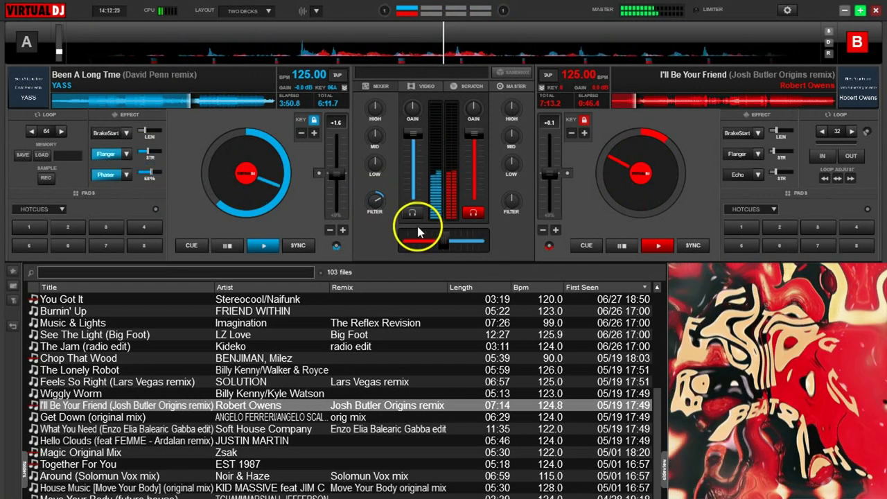
{"action": "left_click_drag", "start_coordinate": [442, 239], "coordinate": [452, 241]}
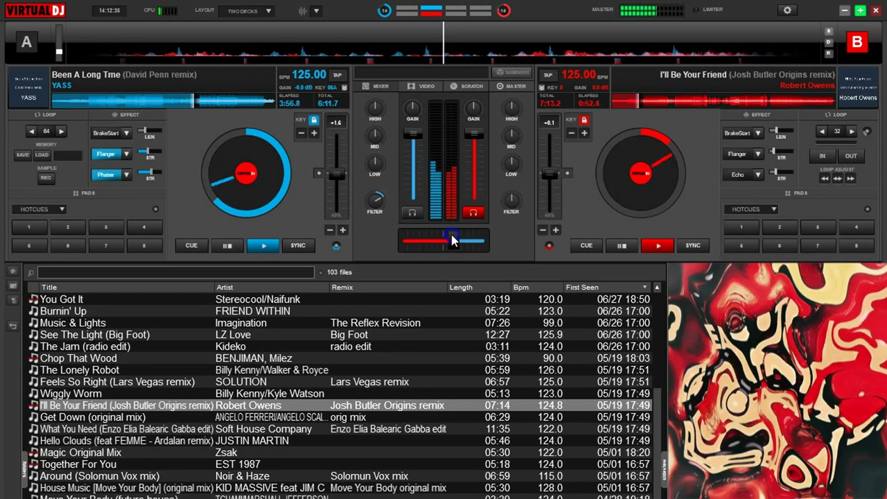
{"action": "left_click_drag", "start_coordinate": [452, 243], "coordinate": [505, 235]}
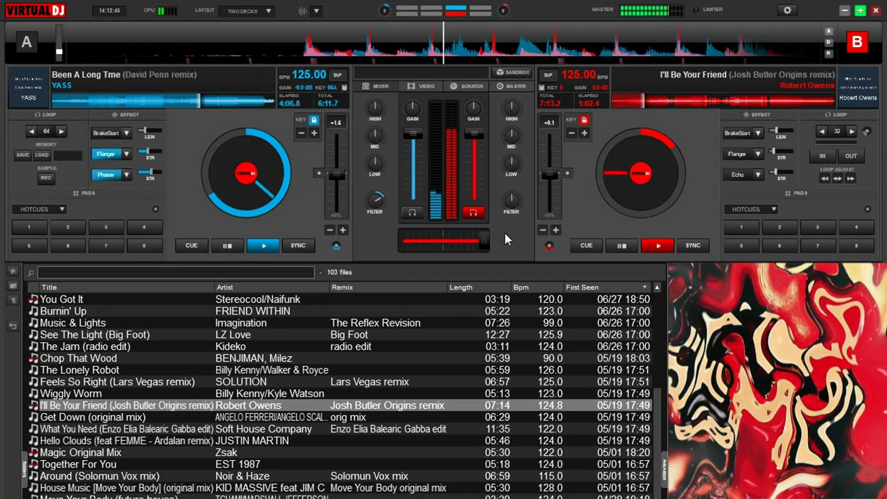
{"action": "left_click_drag", "start_coordinate": [483, 240], "coordinate": [474, 233]}
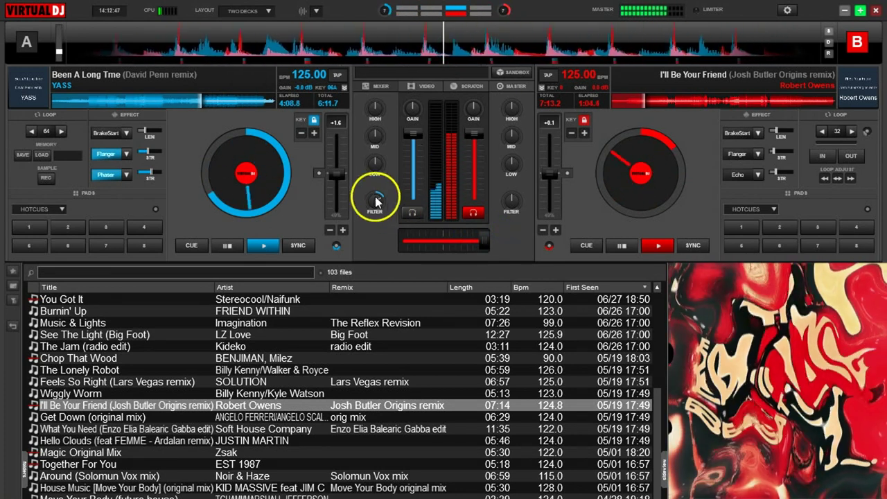
Reset deck A's filter to neutral and turn off its Phaser and Flanger effects
{"action": "double_click", "coordinate": [375, 201]}
{"action": "left_click", "coordinate": [104, 174]}
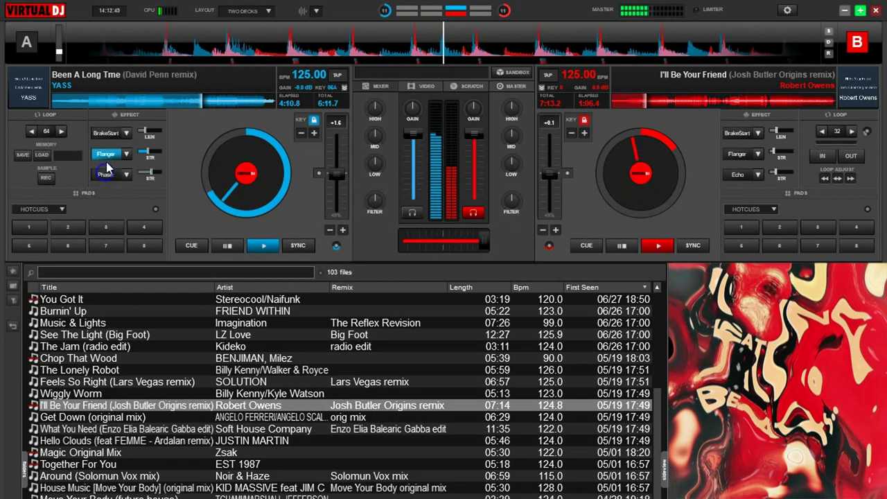
{"action": "left_click", "coordinate": [104, 155]}
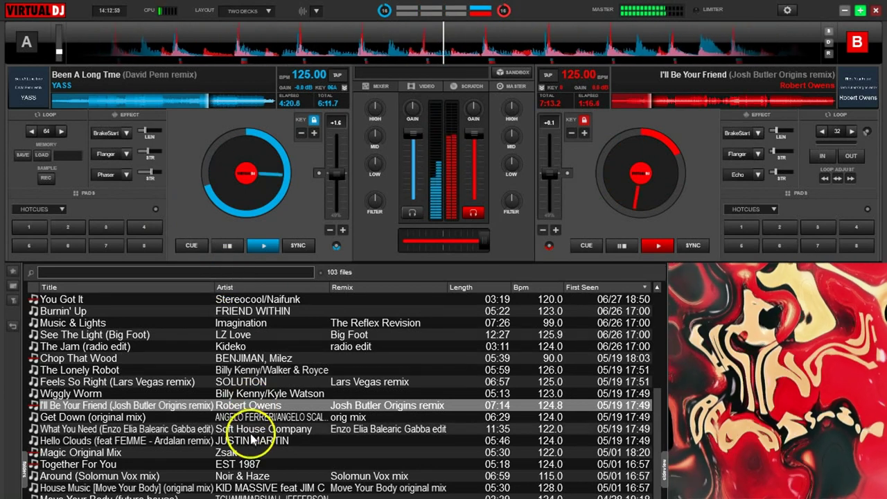
Look through the track list for a suitable next track to mix in
{"action": "scroll", "coordinate": [248, 367], "scroll_direction": "up", "scroll_amount": 2}
{"action": "scroll", "coordinate": [249, 360], "scroll_direction": "up", "scroll_amount": 4}
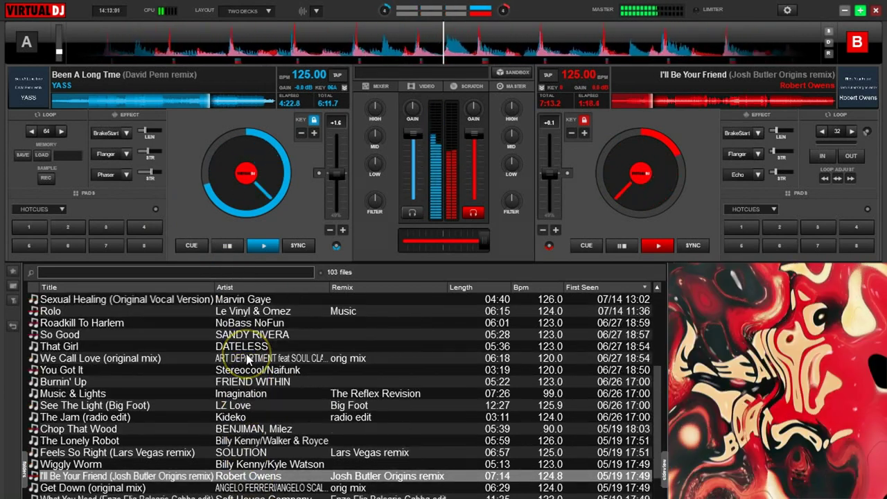
{"action": "scroll", "coordinate": [253, 361], "scroll_direction": "up", "scroll_amount": 7}
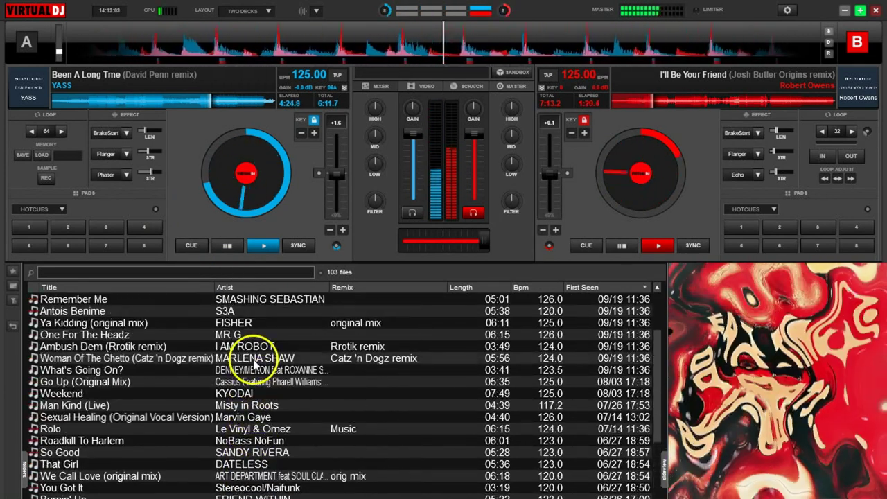
{"action": "scroll", "coordinate": [255, 362], "scroll_direction": "down", "scroll_amount": 4}
{"action": "scroll", "coordinate": [255, 366], "scroll_direction": "down", "scroll_amount": 13}
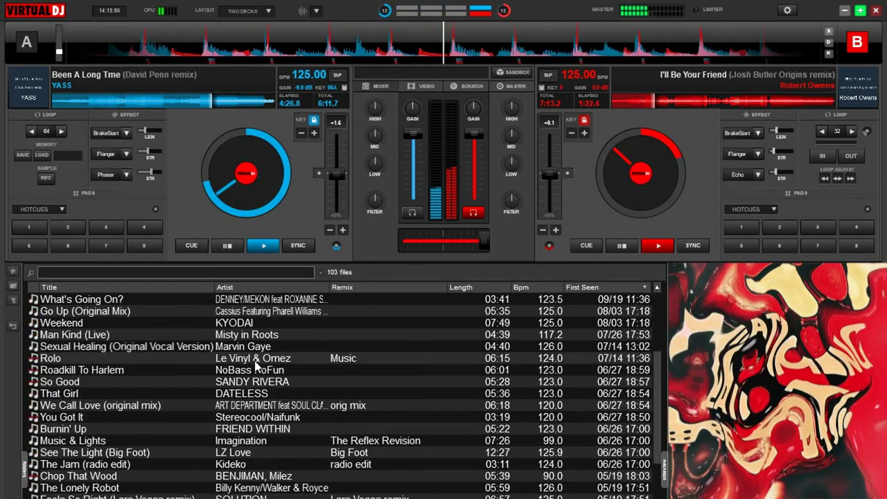
{"action": "scroll", "coordinate": [257, 372], "scroll_direction": "down", "scroll_amount": 4}
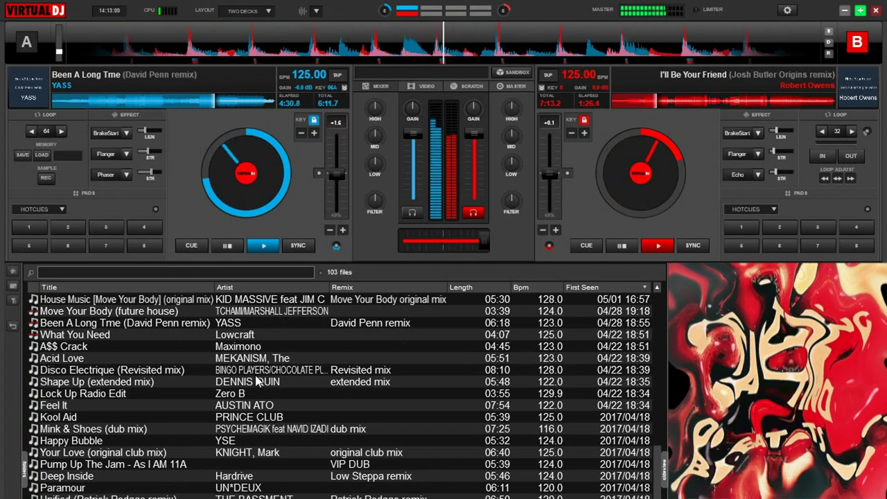
{"action": "scroll", "coordinate": [257, 382], "scroll_direction": "down", "scroll_amount": 6}
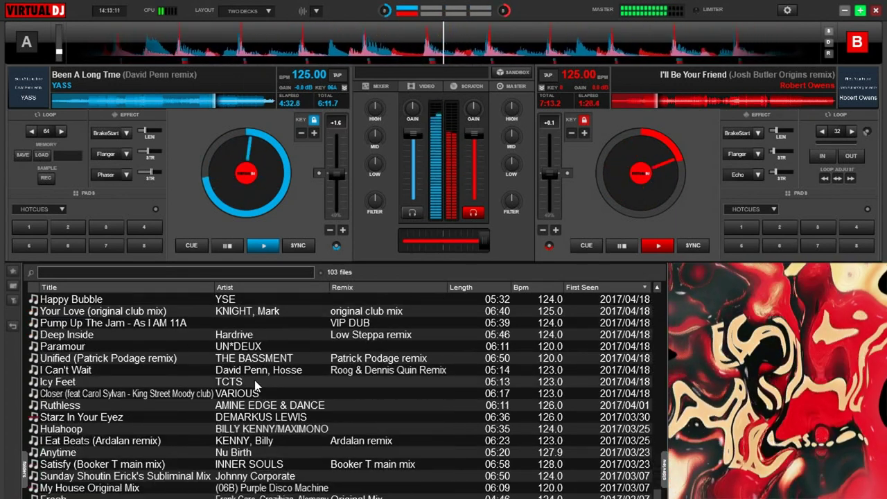
{"action": "scroll", "coordinate": [257, 386], "scroll_direction": "down", "scroll_amount": 6}
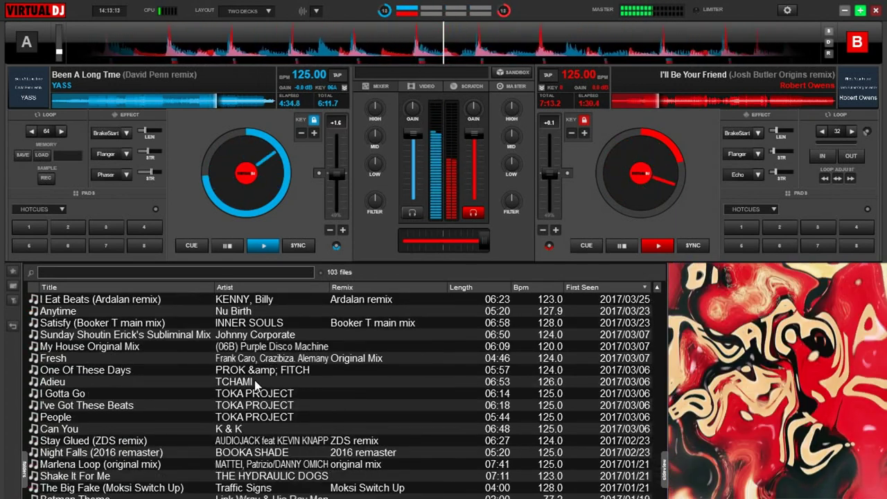
{"action": "scroll", "coordinate": [243, 447], "scroll_direction": "up", "scroll_amount": 2}
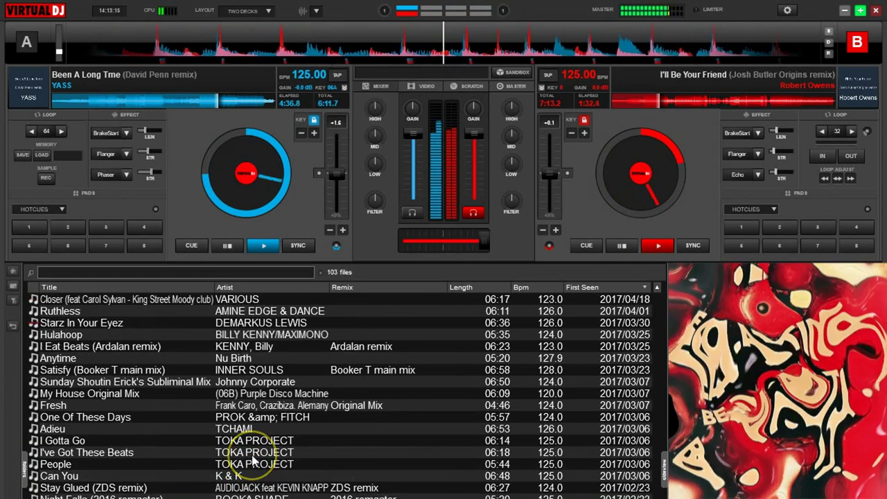
{"action": "scroll", "coordinate": [254, 464], "scroll_direction": "down", "scroll_amount": 3}
{"action": "scroll", "coordinate": [254, 460], "scroll_direction": "down", "scroll_amount": 2}
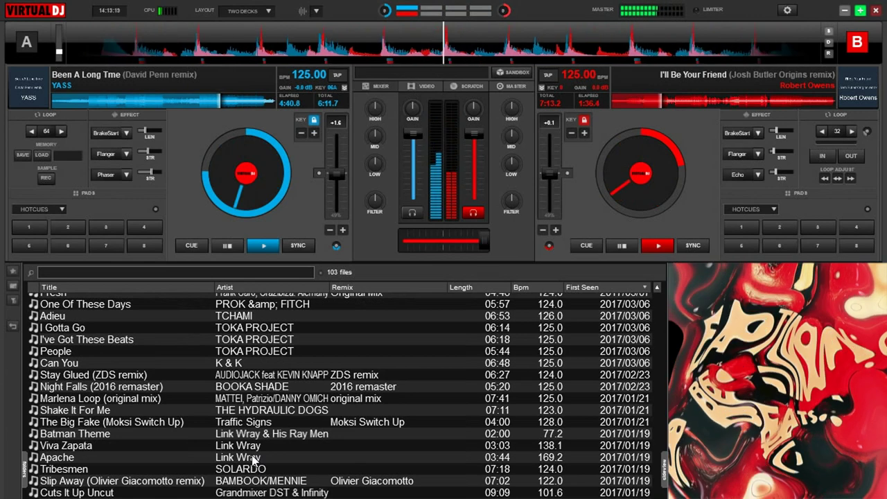
{"action": "scroll", "coordinate": [258, 457], "scroll_direction": "up", "scroll_amount": 5}
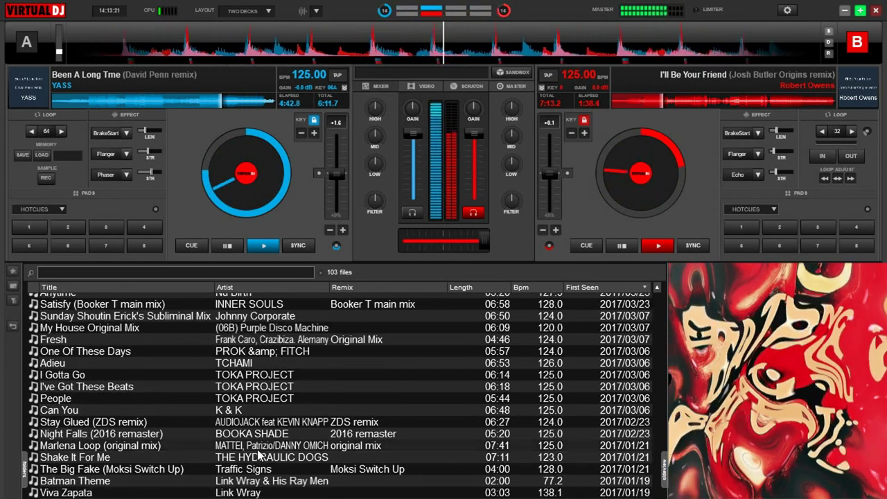
{"action": "scroll", "coordinate": [258, 450], "scroll_direction": "up", "scroll_amount": 6}
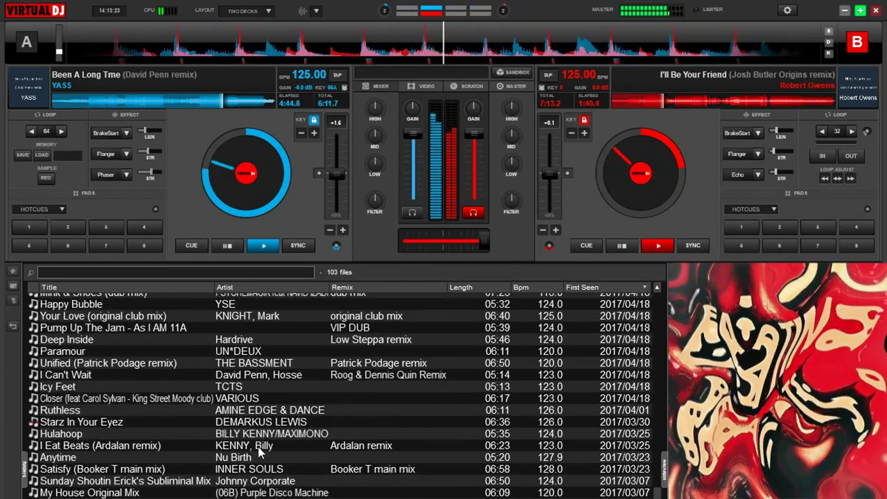
{"action": "scroll", "coordinate": [258, 450], "scroll_direction": "up", "scroll_amount": 6}
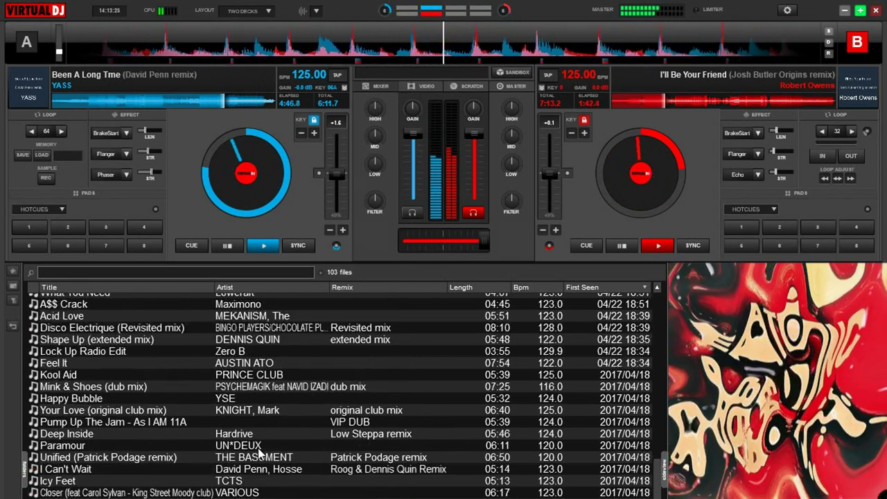
{"action": "scroll", "coordinate": [260, 454], "scroll_direction": "up", "scroll_amount": 6}
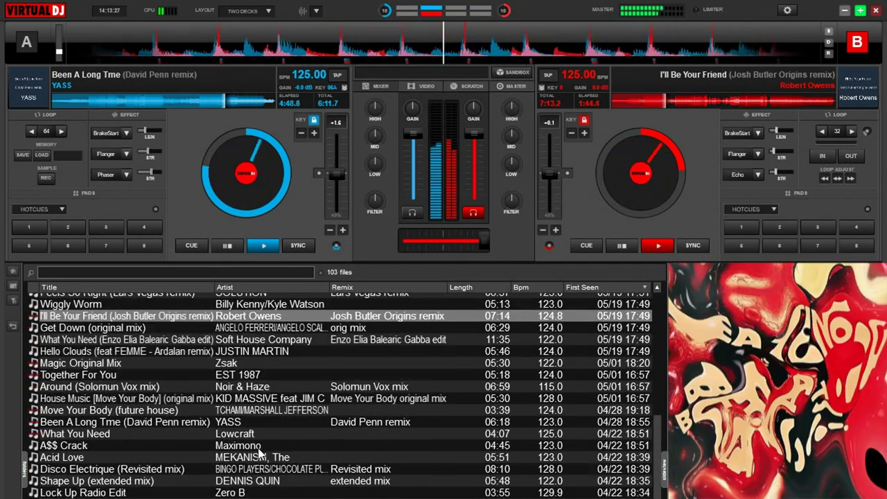
{"action": "scroll", "coordinate": [260, 454], "scroll_direction": "up", "scroll_amount": 3}
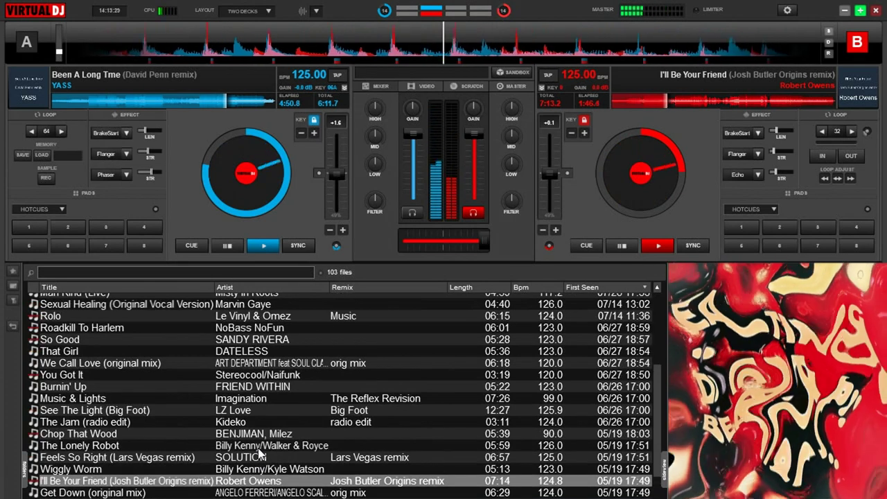
{"action": "scroll", "coordinate": [261, 454], "scroll_direction": "up", "scroll_amount": 3}
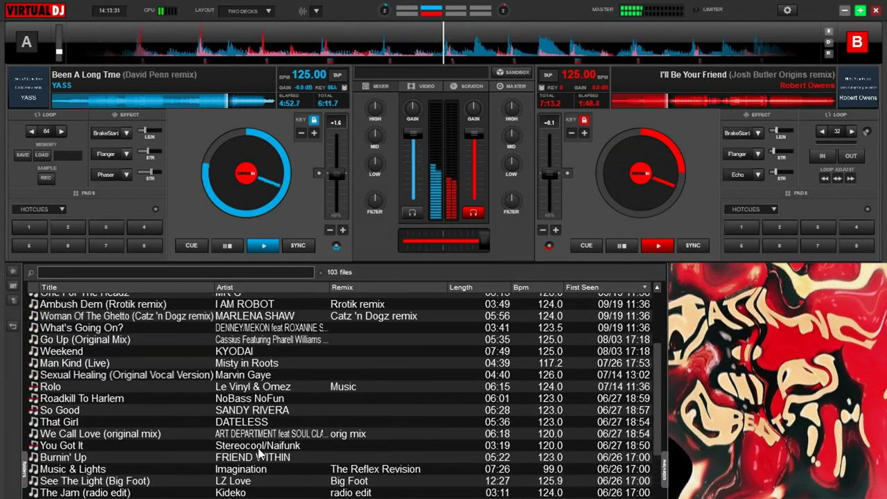
{"action": "scroll", "coordinate": [260, 452], "scroll_direction": "up", "scroll_amount": 3}
{"action": "scroll", "coordinate": [260, 451], "scroll_direction": "up", "scroll_amount": 3}
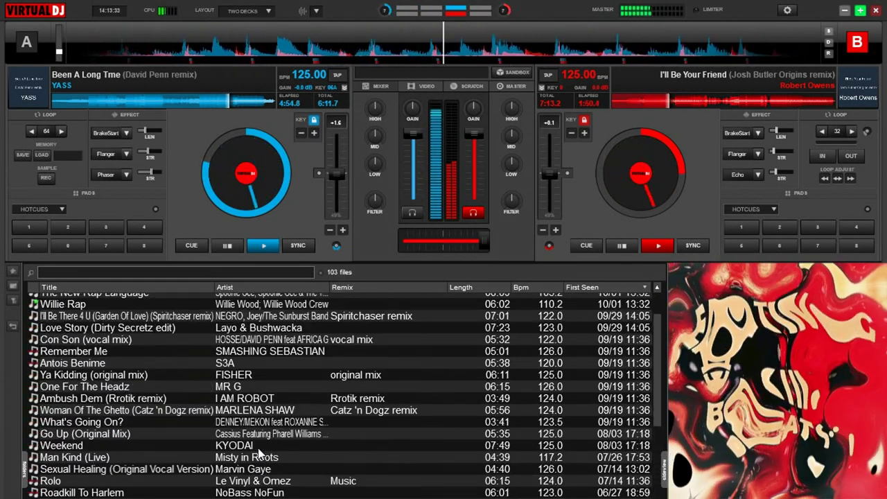
{"action": "scroll", "coordinate": [260, 452], "scroll_direction": "up", "scroll_amount": 1}
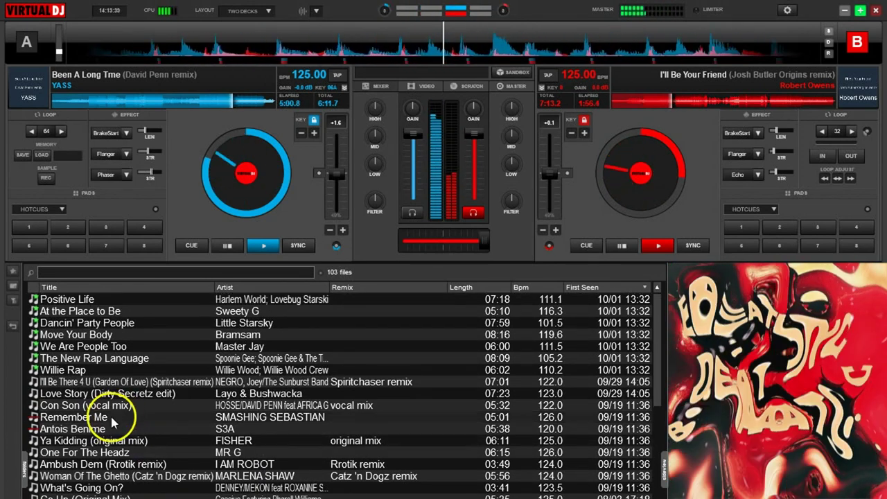
Load the track "Feel It" onto deck A
{"action": "scroll", "coordinate": [117, 395], "scroll_direction": "down", "scroll_amount": 3}
{"action": "scroll", "coordinate": [111, 408], "scroll_direction": "down", "scroll_amount": 8}
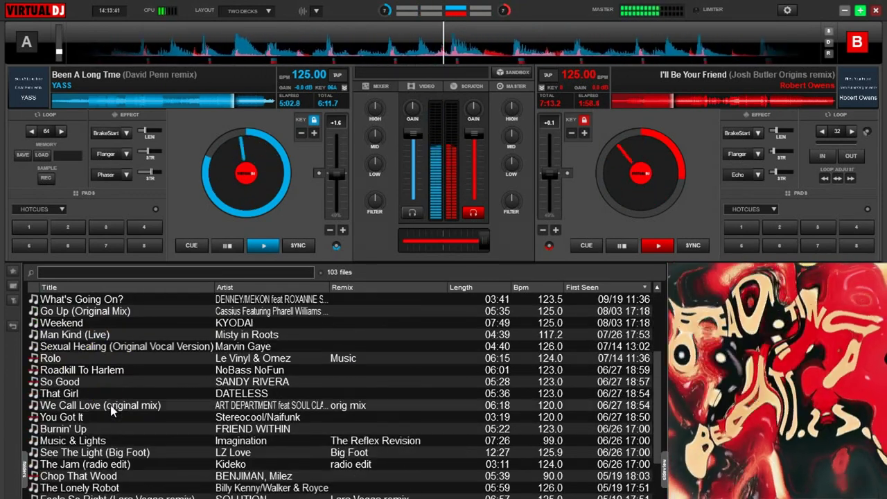
{"action": "scroll", "coordinate": [93, 423], "scroll_direction": "down", "scroll_amount": 9}
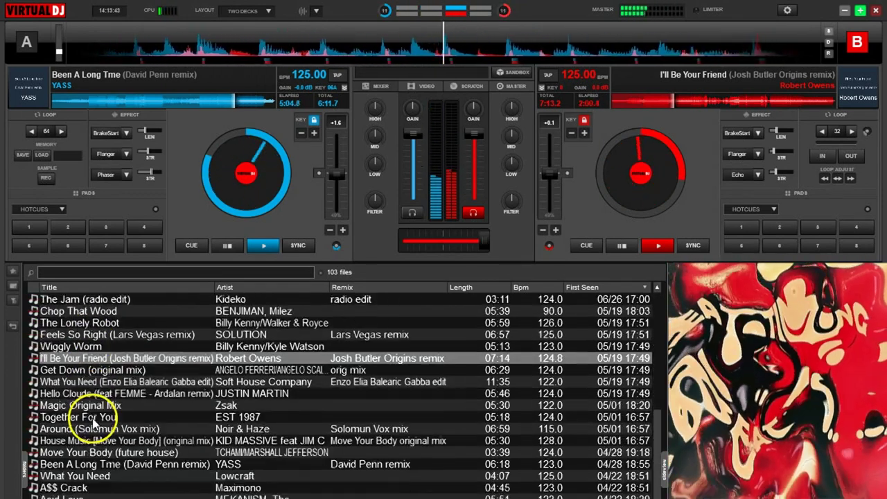
{"action": "scroll", "coordinate": [95, 420], "scroll_direction": "down", "scroll_amount": 1}
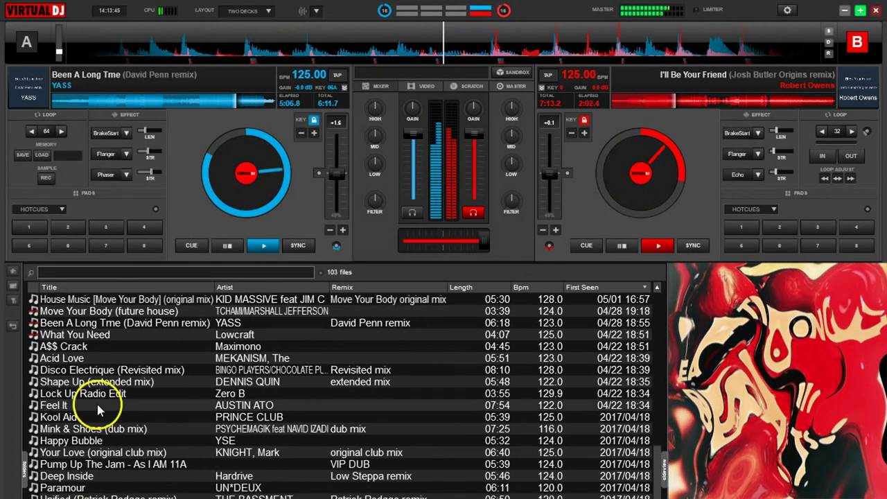
{"action": "left_click", "coordinate": [96, 402]}
{"action": "left_click_drag", "start_coordinate": [345, 404], "coordinate": [229, 218]}
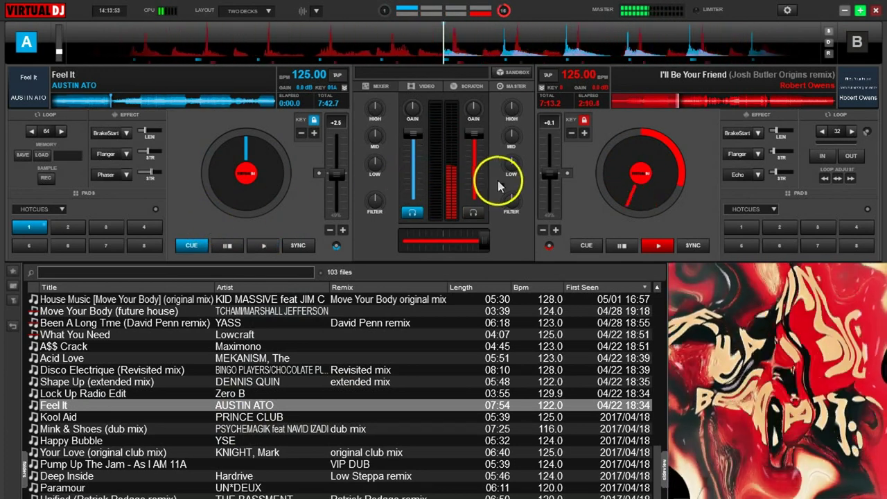
Boost deck B's low EQ slightly and cue deck A at its hot cue 1
{"action": "left_click_drag", "start_coordinate": [509, 165], "coordinate": [508, 165]}
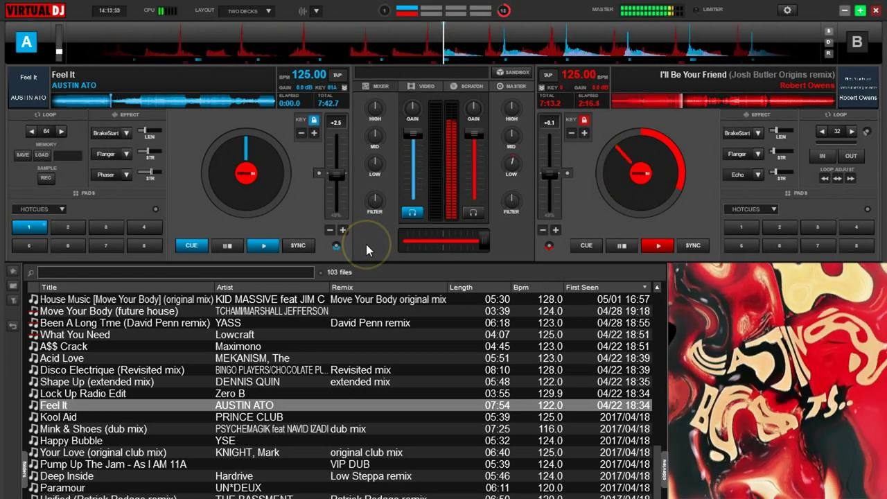
{"action": "left_click", "coordinate": [28, 226]}
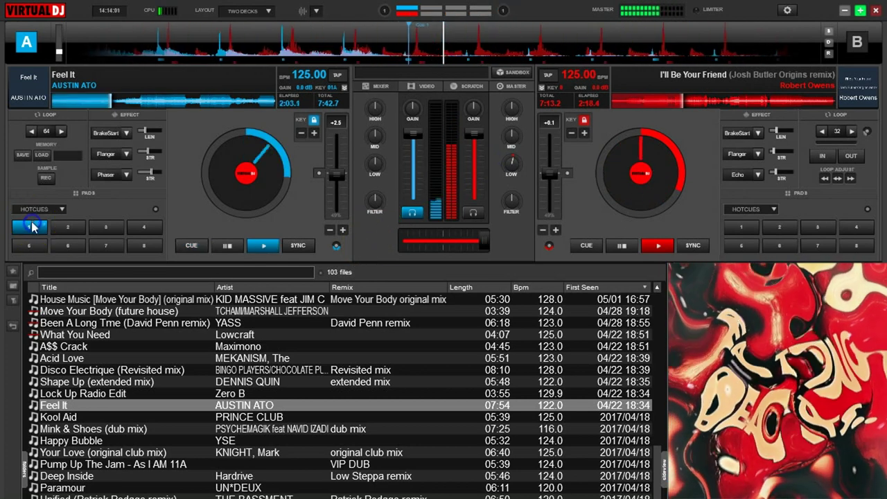
{"action": "left_click", "coordinate": [192, 245]}
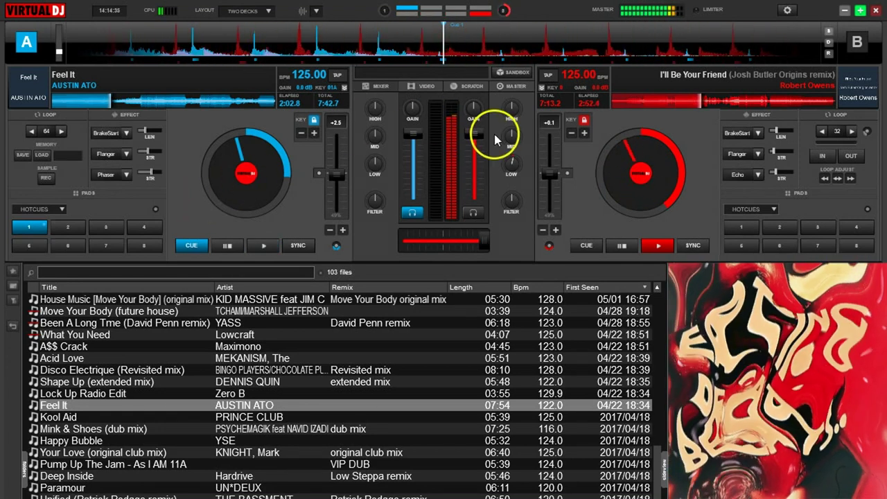
Boost deck B's mid EQ slightly and raise its gain to about 2.4 dB
{"action": "left_click_drag", "start_coordinate": [510, 138], "coordinate": [508, 130]}
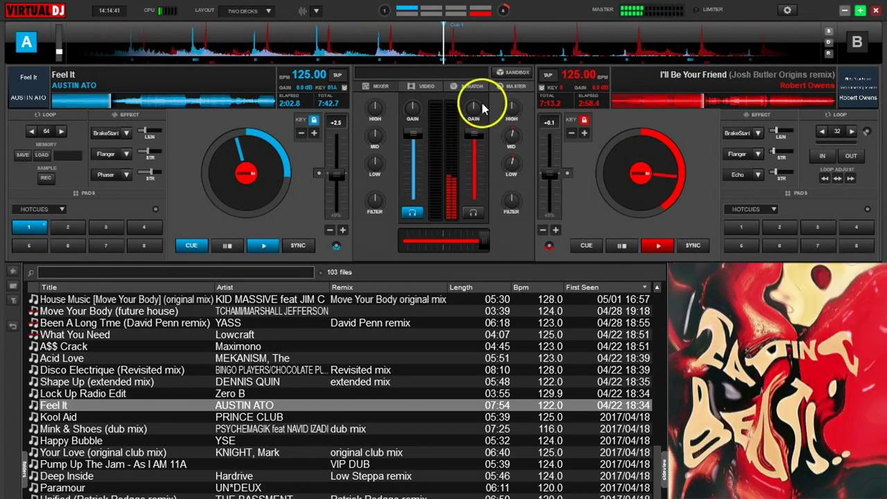
{"action": "left_click_drag", "start_coordinate": [470, 113], "coordinate": [470, 109]}
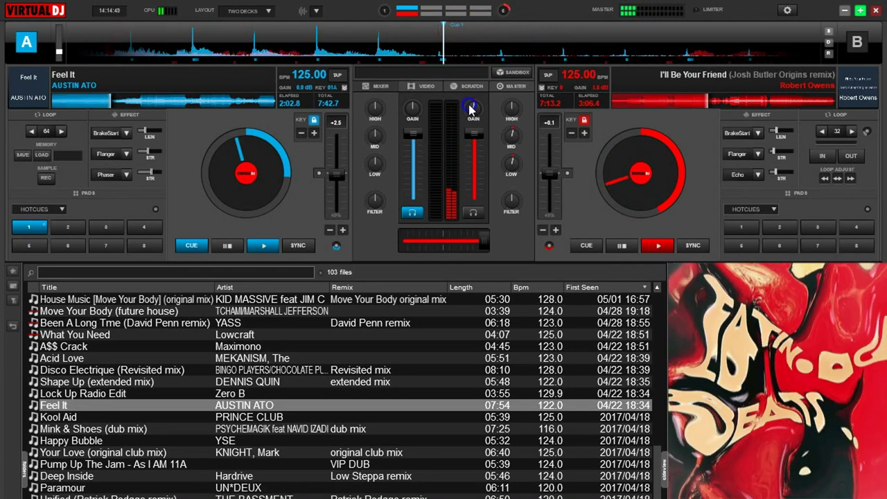
{"action": "left_click_drag", "start_coordinate": [470, 102], "coordinate": [470, 103]}
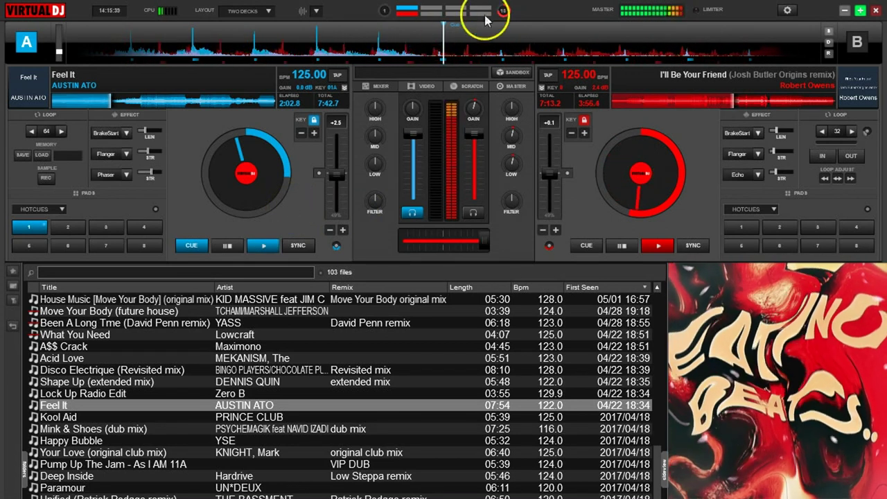
Move deck A's position slightly before hot cue 1 and ease the crossfader roughly halfway back towards the centre
{"action": "left_click_drag", "start_coordinate": [455, 44], "coordinate": [461, 45]}
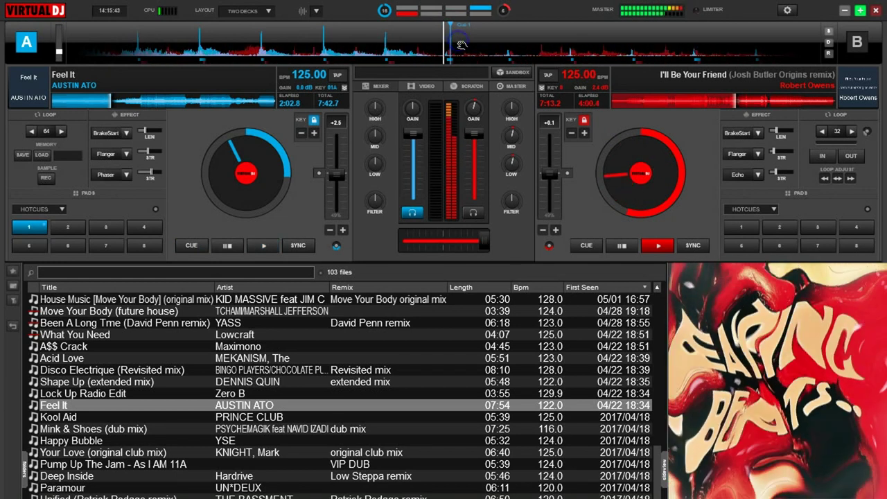
{"action": "left_click_drag", "start_coordinate": [445, 242], "coordinate": [466, 241]}
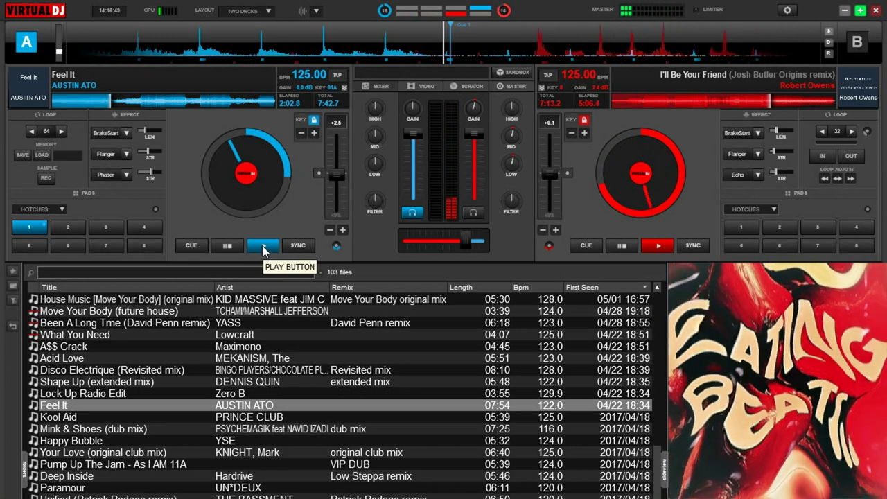
Start playback on deck A and sync it to deck B
{"action": "left_click", "coordinate": [263, 247]}
{"action": "left_click", "coordinate": [298, 245]}
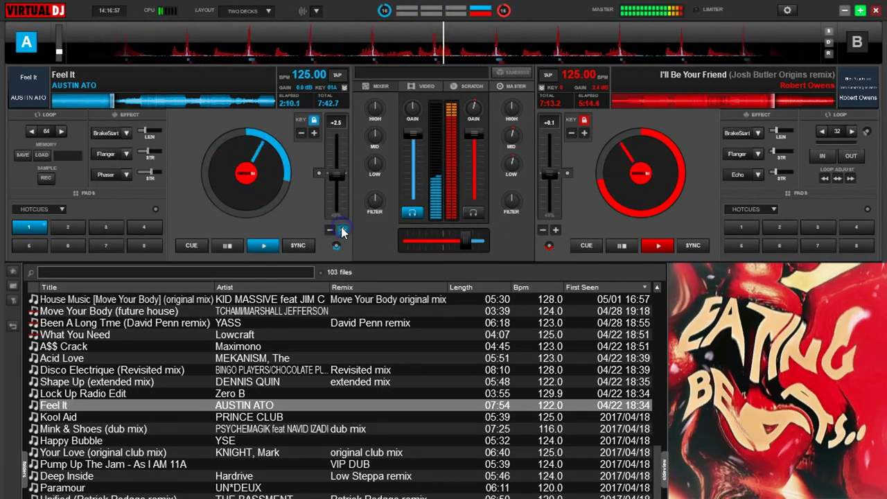
Nudge deck A's pitch forward briefly to tighten the beatmatch and bring the crossfader to the centre
{"action": "left_click", "coordinate": [342, 229]}
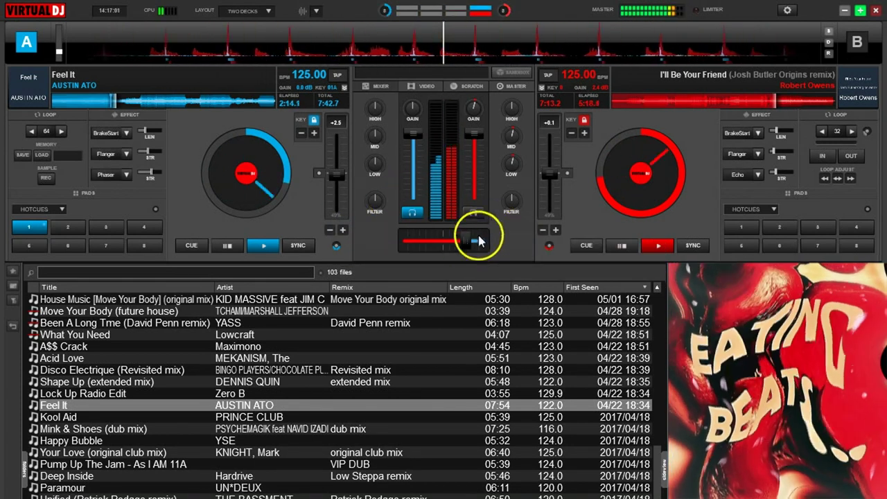
{"action": "left_click_drag", "start_coordinate": [465, 239], "coordinate": [444, 240]}
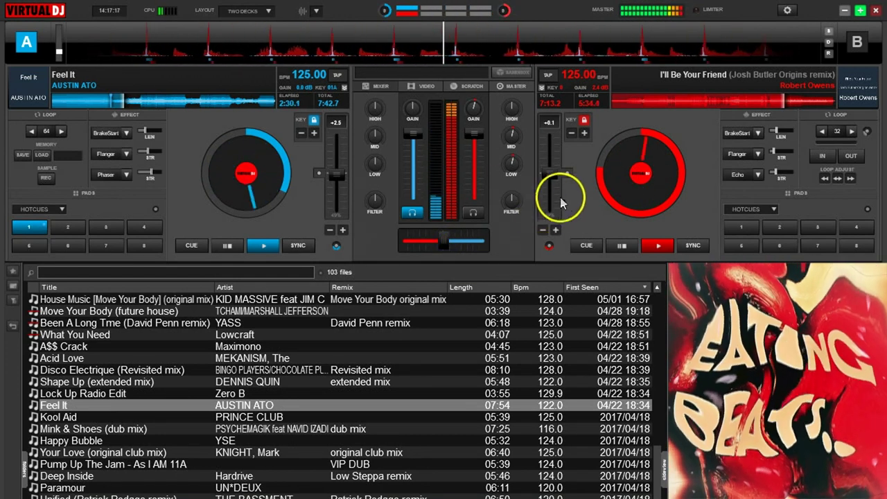
Add a slight high-pass filter and low EQ cut to deck B, and ease the crossfader slightly towards deck A
{"action": "mouse_move", "coordinate": [511, 201]}
{"action": "left_mouse_down"}
{"action": "mouse_move", "coordinate": [510, 191]}
{"action": "mouse_move", "coordinate": [498, 218]}
{"action": "mouse_move", "coordinate": [512, 201]}
{"action": "mouse_move", "coordinate": [511, 215]}
{"action": "left_mouse_up"}
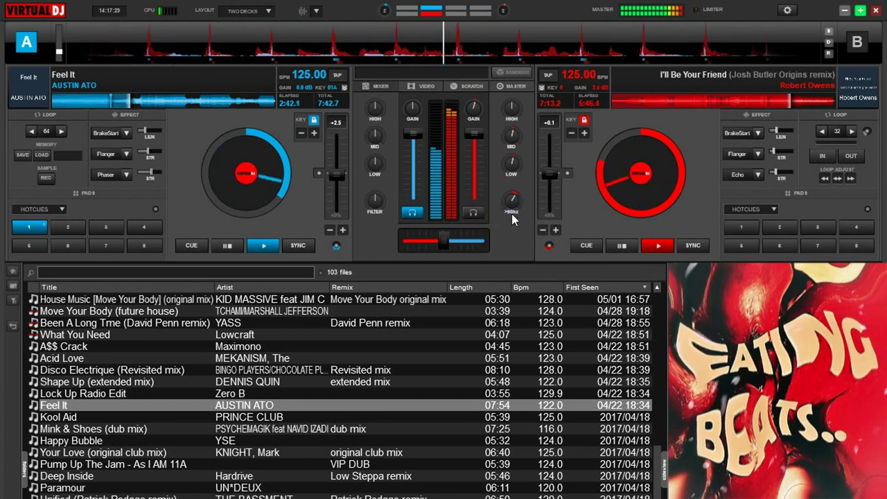
{"action": "left_click_drag", "start_coordinate": [518, 166], "coordinate": [507, 169]}
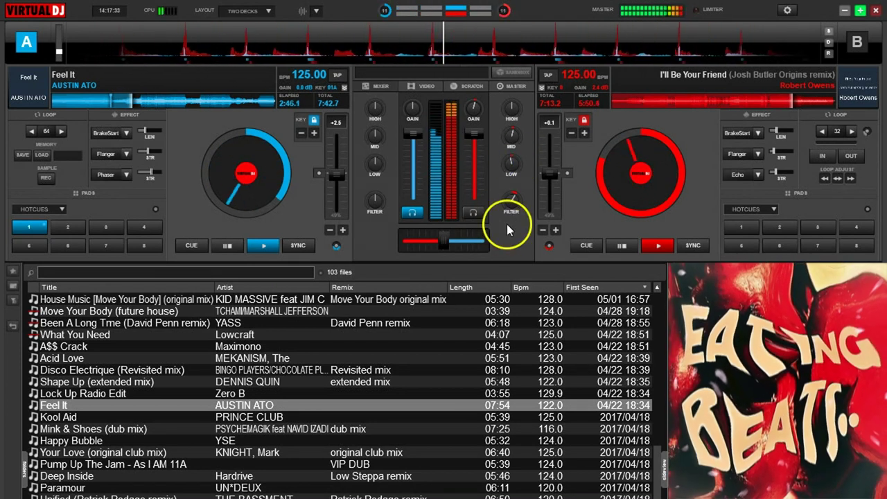
{"action": "left_click_drag", "start_coordinate": [443, 236], "coordinate": [430, 242]}
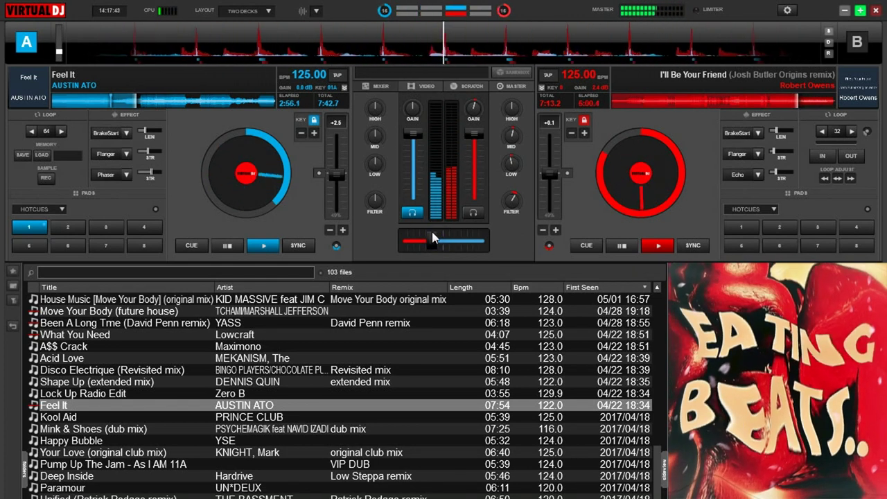
Move the crossfader fully to deck A and reset deck B's filter to neutral and its gain to 0.0 dB
{"action": "left_click_drag", "start_coordinate": [513, 202], "coordinate": [512, 199]}
{"action": "left_click_drag", "start_coordinate": [436, 239], "coordinate": [382, 244]}
{"action": "double_click", "coordinate": [511, 202]}
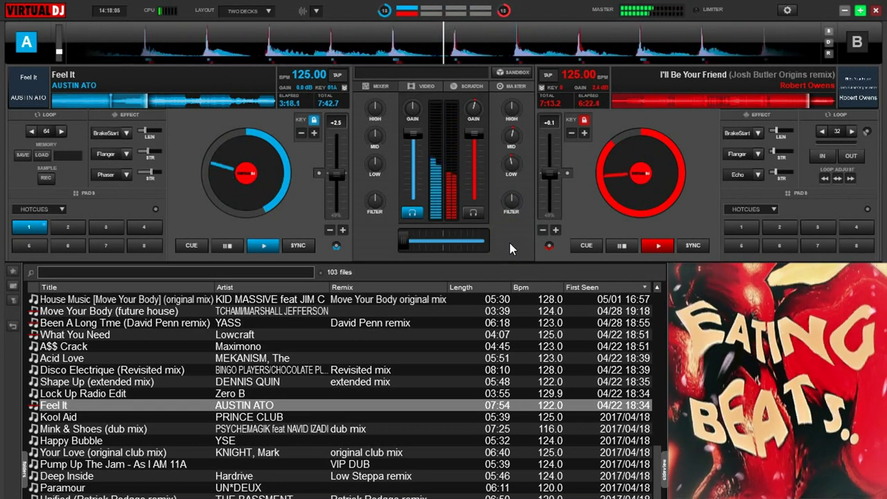
{"action": "double_click", "coordinate": [472, 108]}
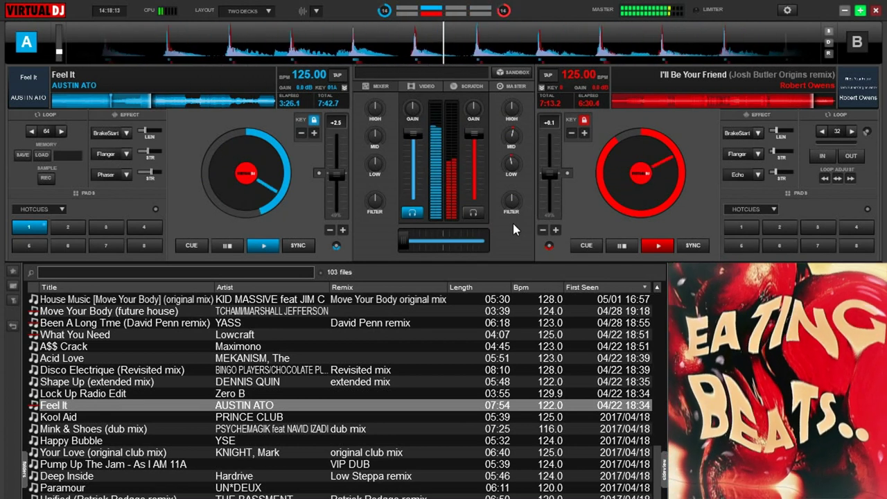
Find Feels So Right (Lars Vegas remix) by SOLUTION in the track list and load it onto deck B
{"action": "scroll", "coordinate": [267, 406], "scroll_direction": "down", "scroll_amount": 2}
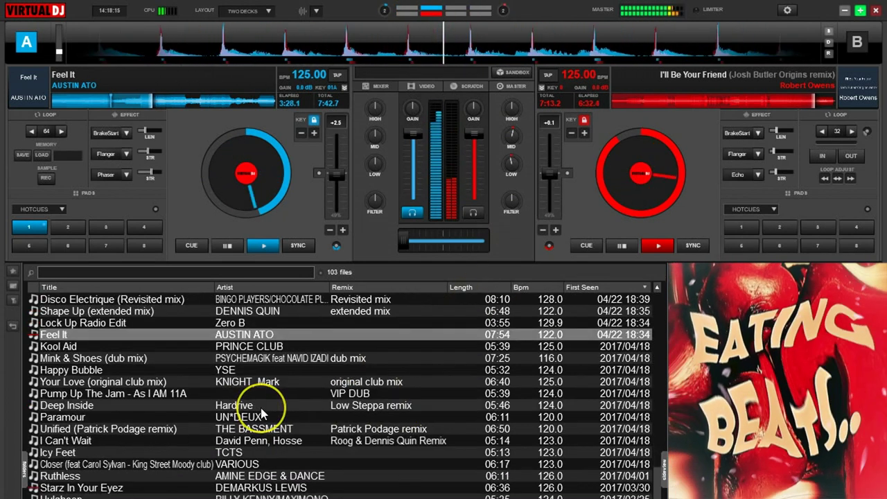
{"action": "scroll", "coordinate": [262, 411], "scroll_direction": "down", "scroll_amount": 3}
{"action": "scroll", "coordinate": [262, 412], "scroll_direction": "down", "scroll_amount": 3}
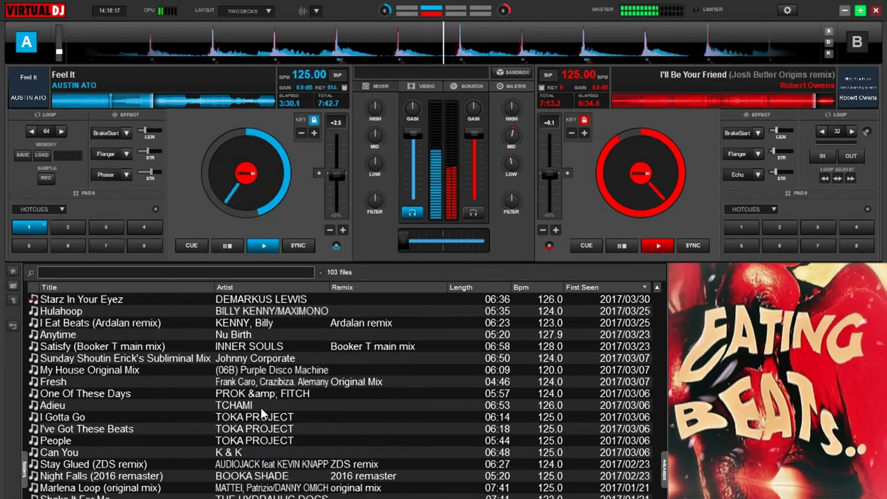
{"action": "scroll", "coordinate": [262, 412], "scroll_direction": "down", "scroll_amount": 2}
{"action": "scroll", "coordinate": [262, 412], "scroll_direction": "down", "scroll_amount": 1}
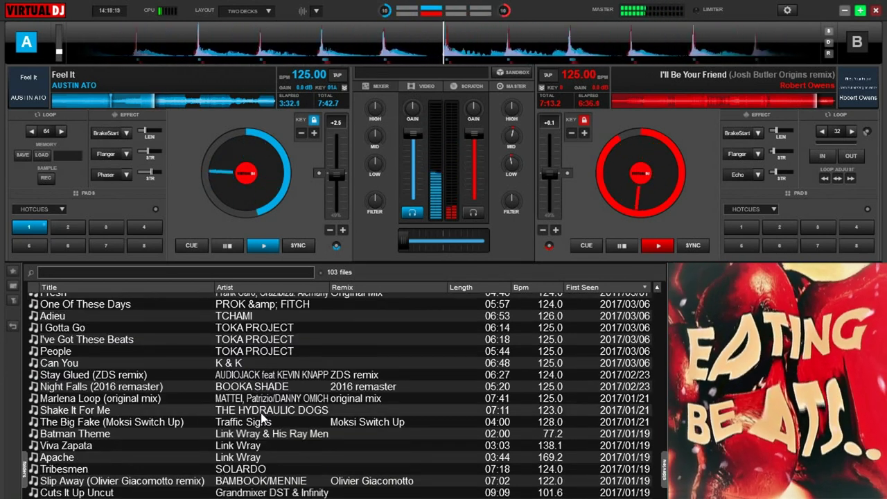
{"action": "scroll", "coordinate": [262, 416], "scroll_direction": "up", "scroll_amount": 6}
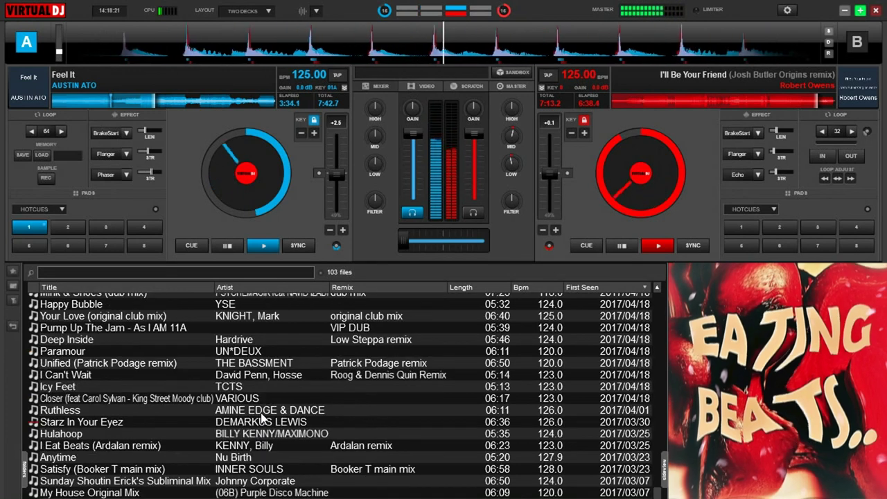
{"action": "scroll", "coordinate": [262, 416], "scroll_direction": "up", "scroll_amount": 4}
{"action": "scroll", "coordinate": [262, 416], "scroll_direction": "up", "scroll_amount": 5}
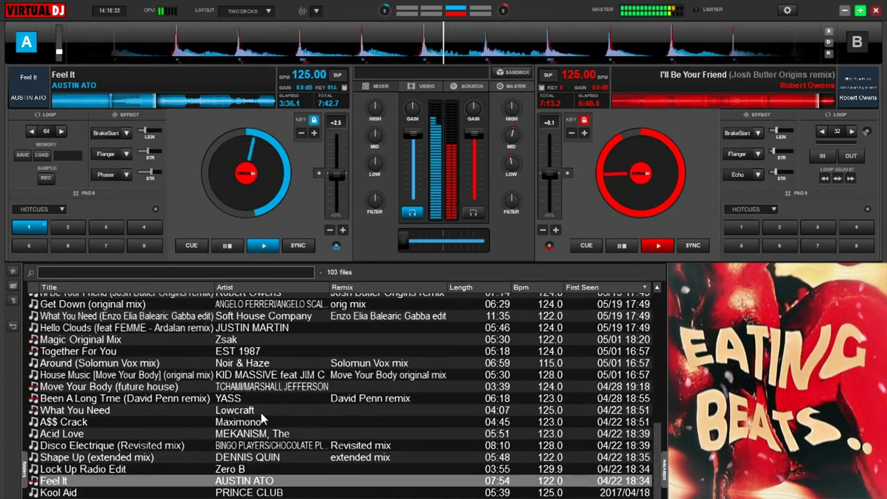
{"action": "scroll", "coordinate": [262, 416], "scroll_direction": "up", "scroll_amount": 2}
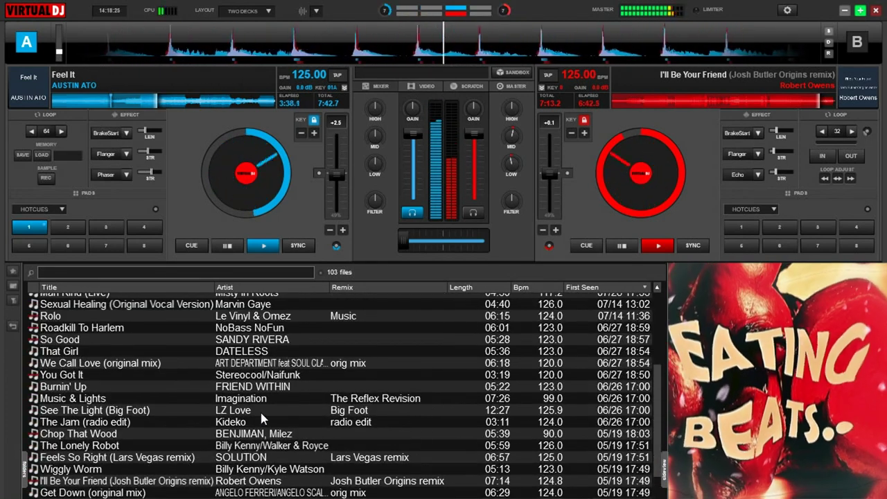
{"action": "scroll", "coordinate": [262, 419], "scroll_direction": "up", "scroll_amount": 5}
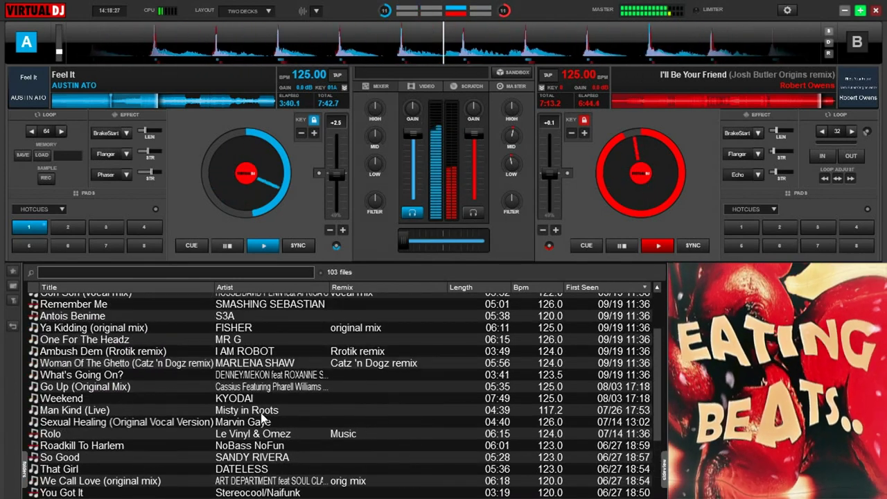
{"action": "scroll", "coordinate": [262, 417], "scroll_direction": "up", "scroll_amount": 1}
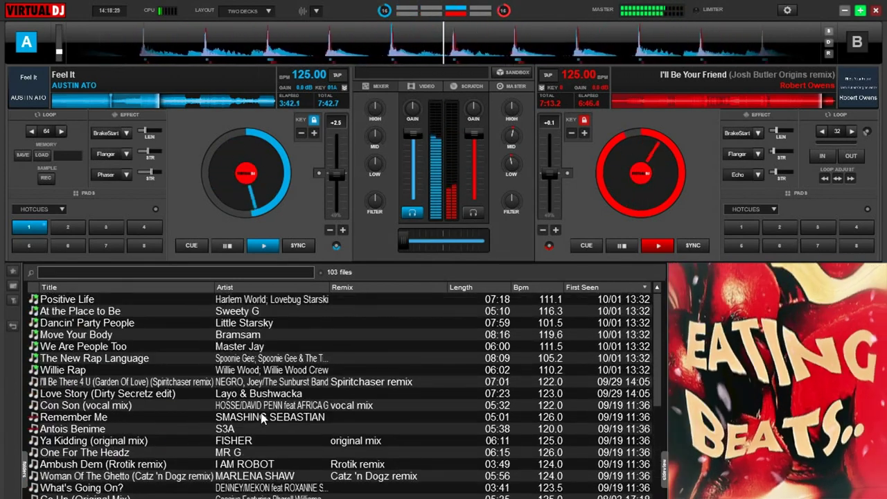
{"action": "scroll", "coordinate": [262, 418], "scroll_direction": "down", "scroll_amount": 3}
{"action": "scroll", "coordinate": [262, 417], "scroll_direction": "down", "scroll_amount": 3}
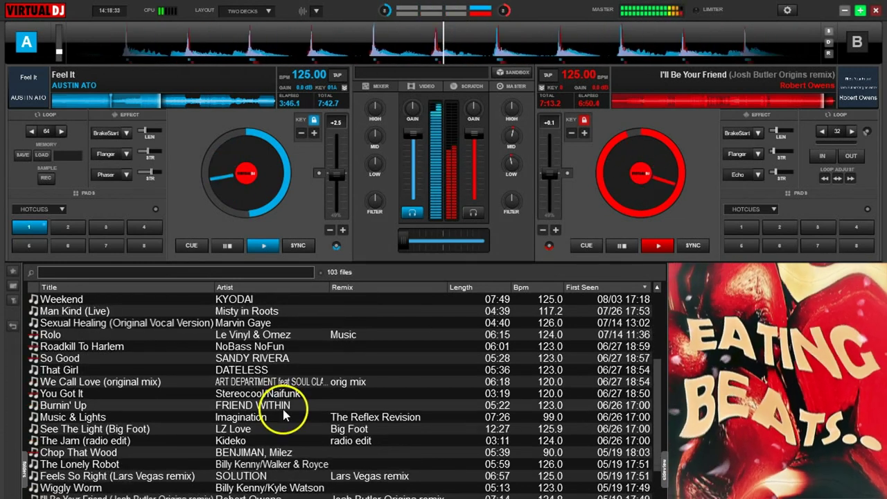
{"action": "scroll", "coordinate": [262, 418], "scroll_direction": "down", "scroll_amount": 1}
{"action": "left_click", "coordinate": [263, 429]}
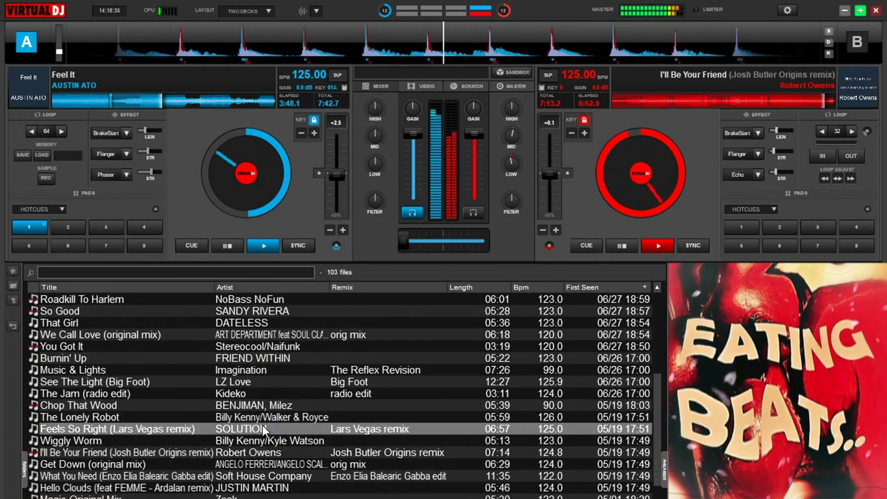
{"action": "left_click_drag", "start_coordinate": [263, 429], "coordinate": [634, 170]}
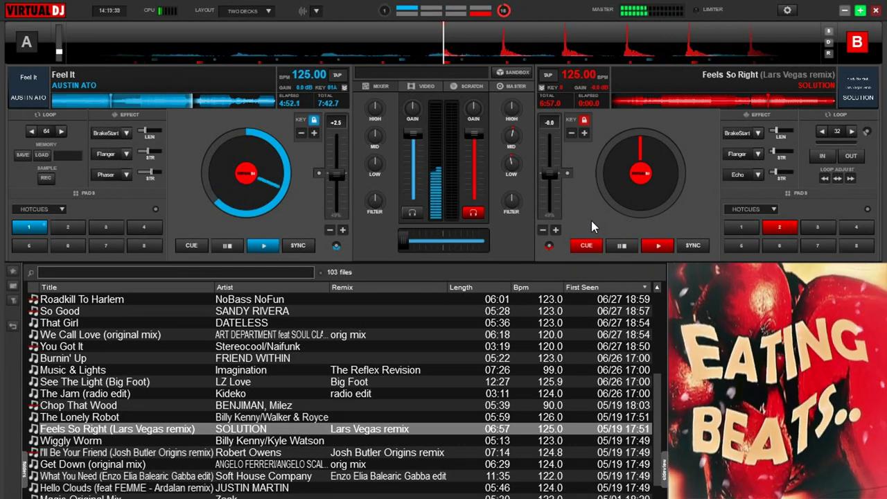
{"action": "left_click", "coordinate": [600, 181]}
{"action": "left_click", "coordinate": [581, 219]}
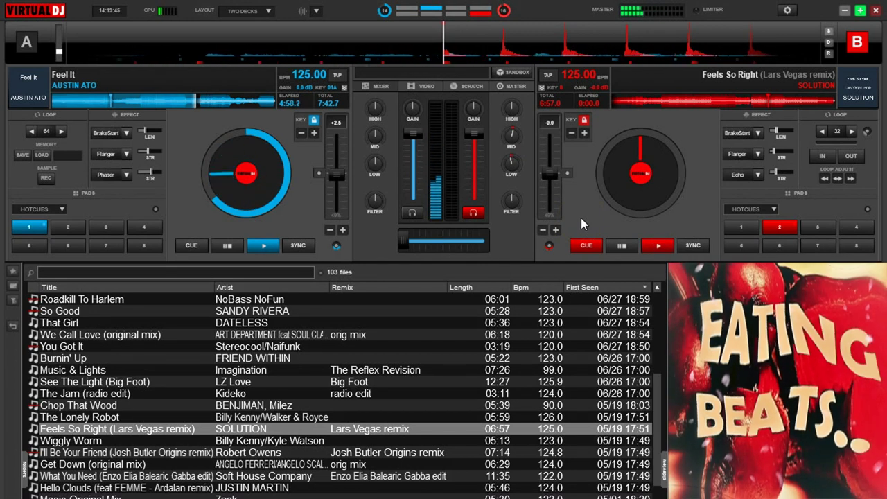
{"action": "left_click", "coordinate": [579, 219]}
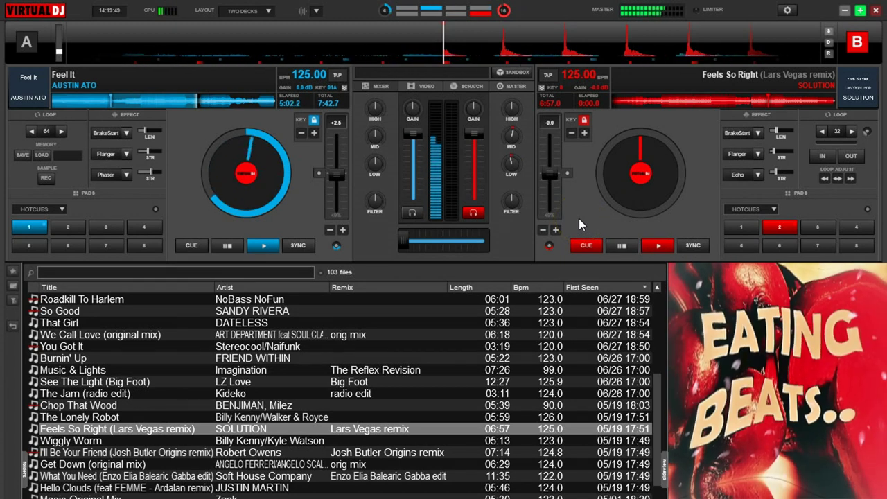
{"action": "key", "text": "space"}
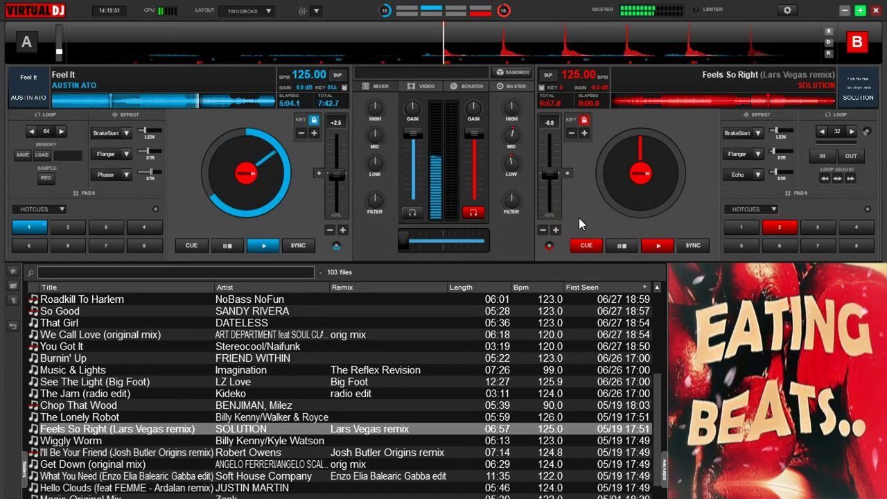
Reset deck B's low and mid EQ to neutral and apply a high-pass filter to it
{"action": "right_click", "coordinate": [511, 164]}
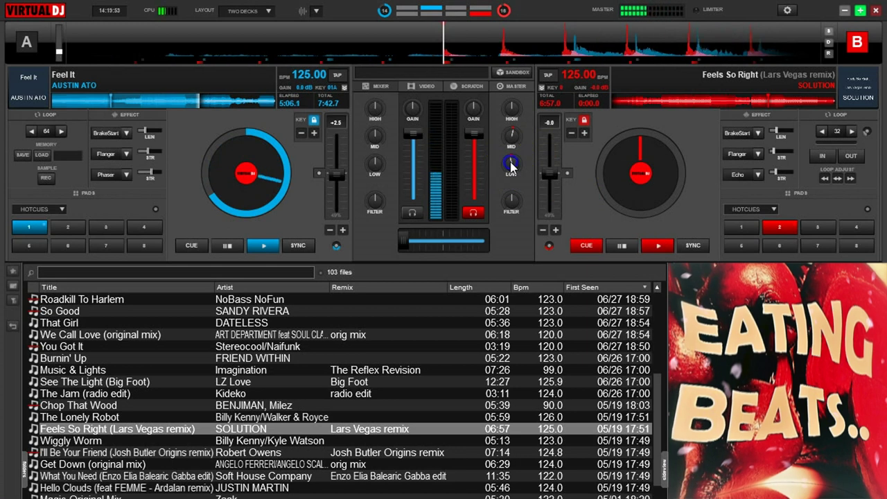
{"action": "right_click", "coordinate": [512, 137]}
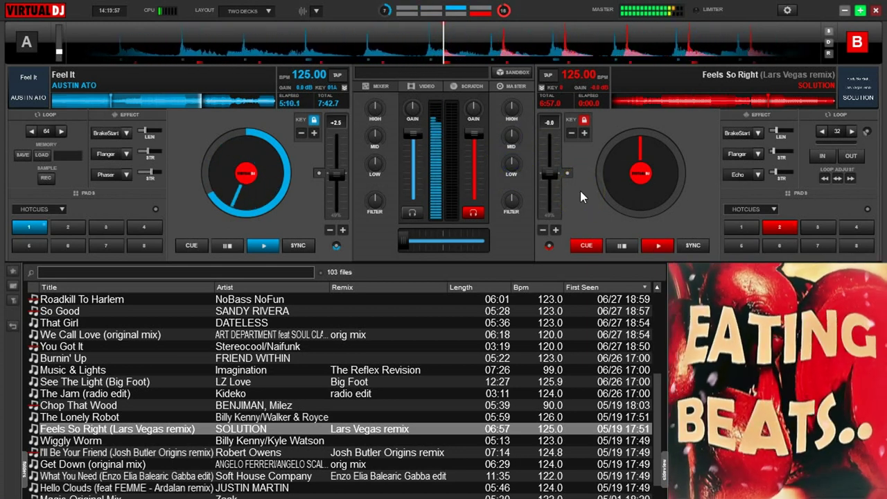
{"action": "key", "text": "space"}
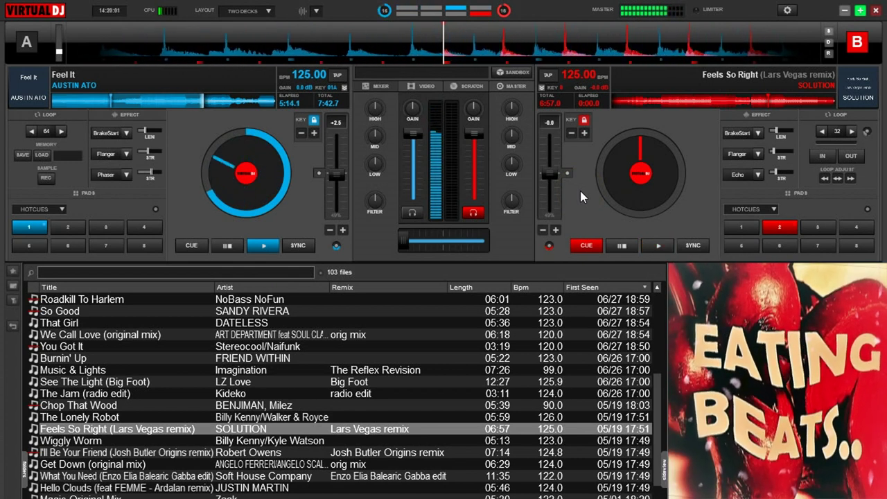
{"action": "left_click", "coordinate": [604, 132]}
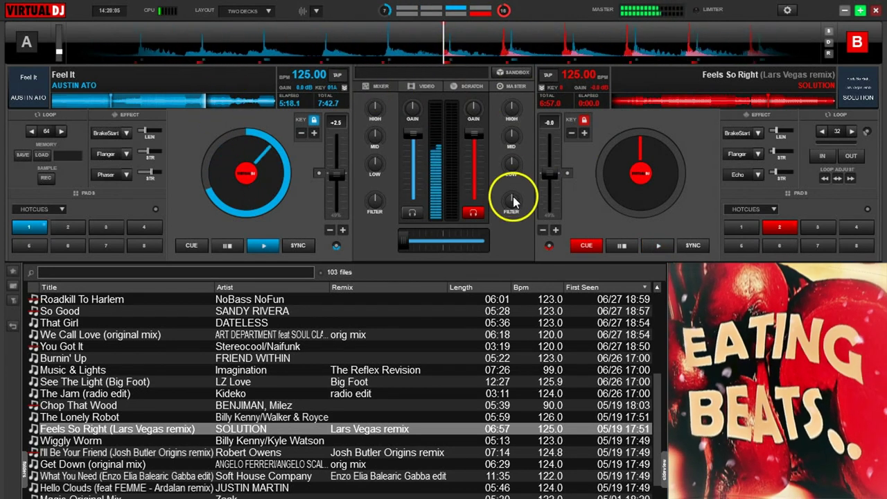
{"action": "left_click_drag", "start_coordinate": [511, 208], "coordinate": [513, 181]}
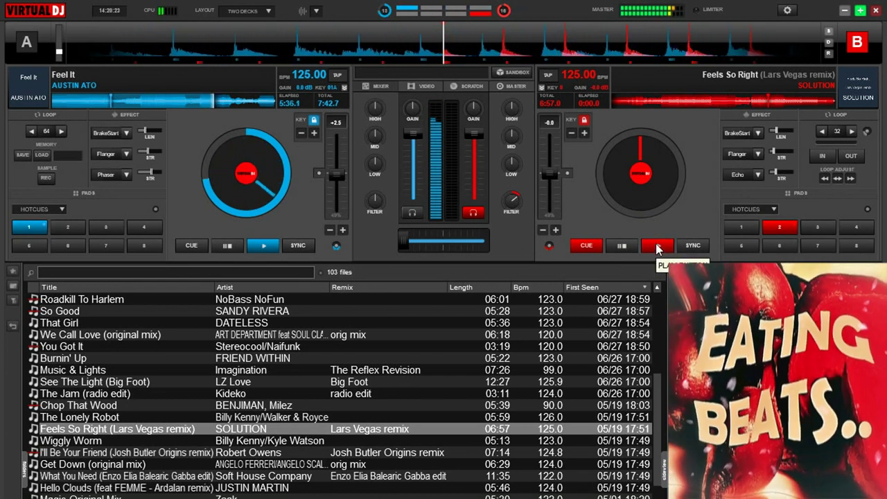
Start playback on deck B, nudging its pitch back to match deck A, and bring the crossfader to the centre
{"action": "left_click", "coordinate": [659, 247]}
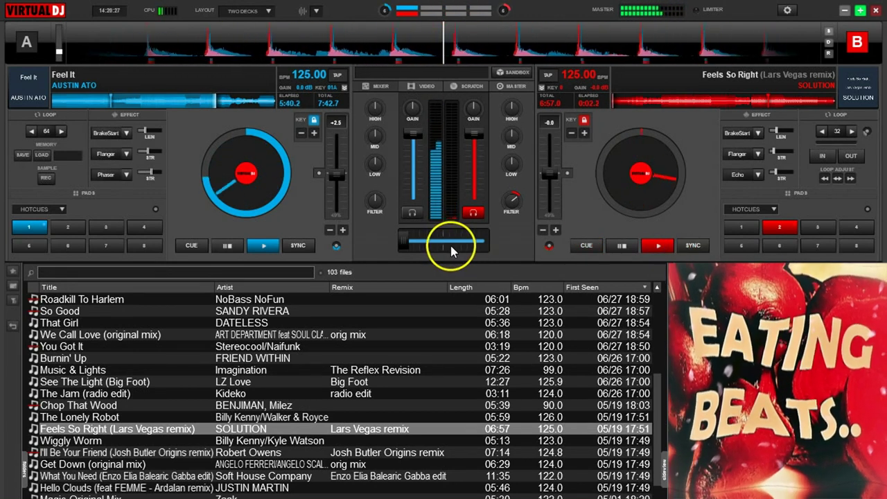
{"action": "left_click", "coordinate": [544, 231]}
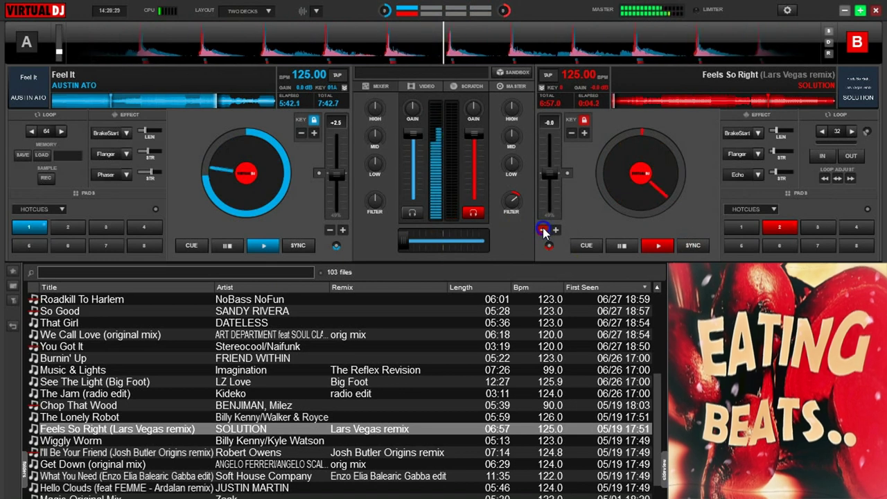
{"action": "left_click_drag", "start_coordinate": [393, 235], "coordinate": [442, 239]}
Return deck B's filter gradually to neutral and boost deck A's mid EQ slightly
{"action": "left_click_drag", "start_coordinate": [515, 201], "coordinate": [510, 200]}
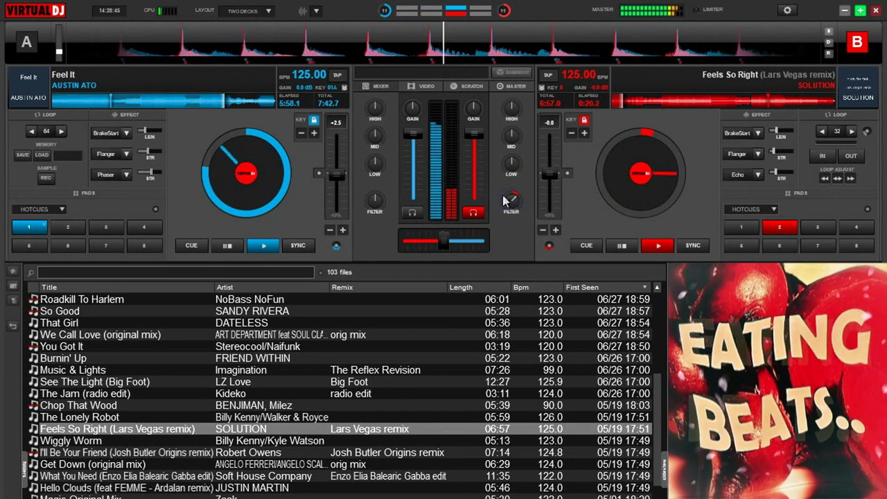
{"action": "left_click_drag", "start_coordinate": [374, 138], "coordinate": [374, 132]}
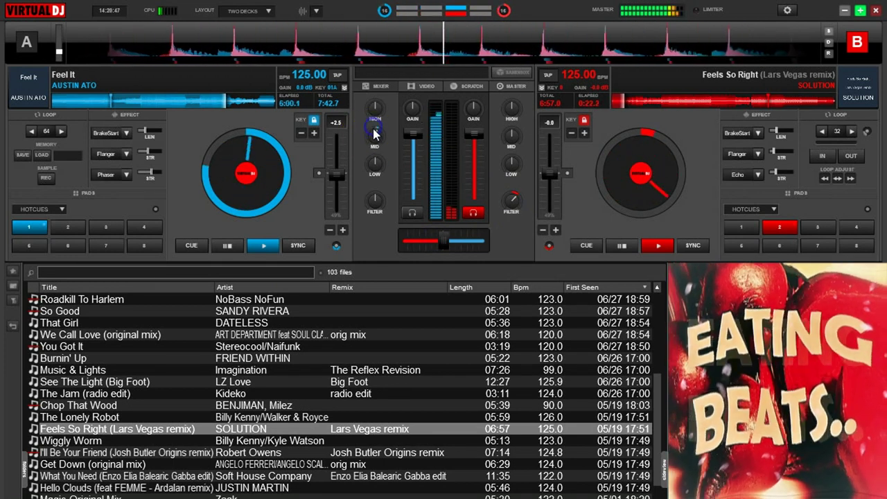
{"action": "left_click_drag", "start_coordinate": [509, 197], "coordinate": [511, 202]}
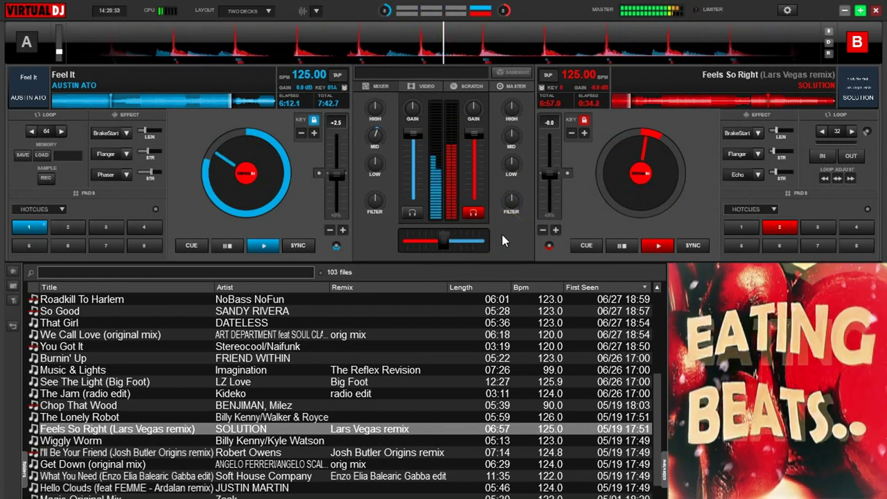
Adjust deck A's EQ with more mids and reduced lows, and apply a slight high-pass filter to it
{"action": "left_click_drag", "start_coordinate": [375, 138], "coordinate": [374, 163]}
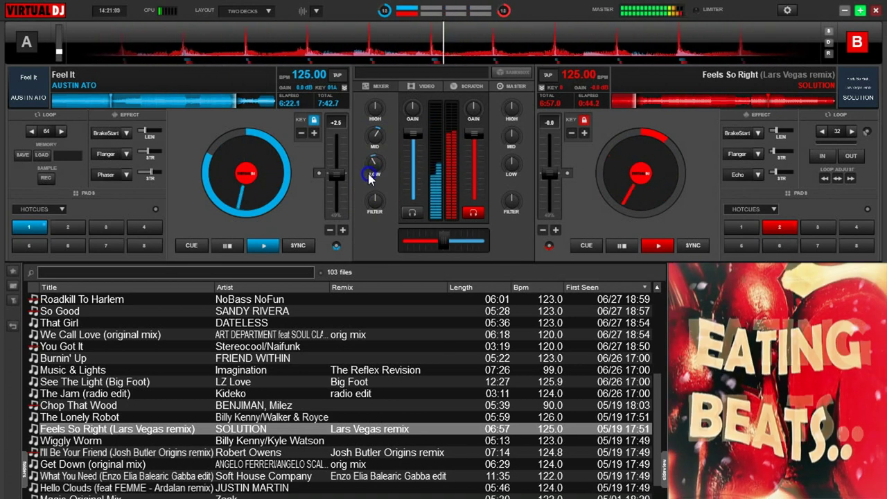
{"action": "left_click_drag", "start_coordinate": [366, 176], "coordinate": [373, 168]}
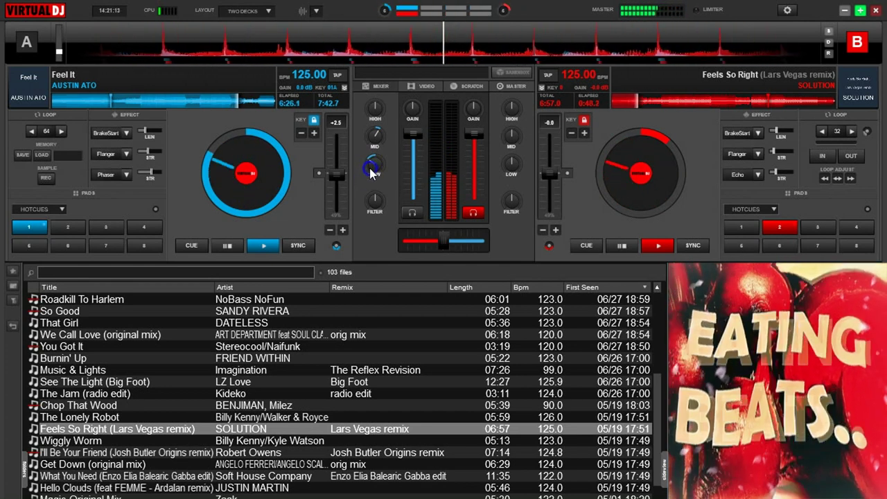
{"action": "left_click", "coordinate": [371, 198]}
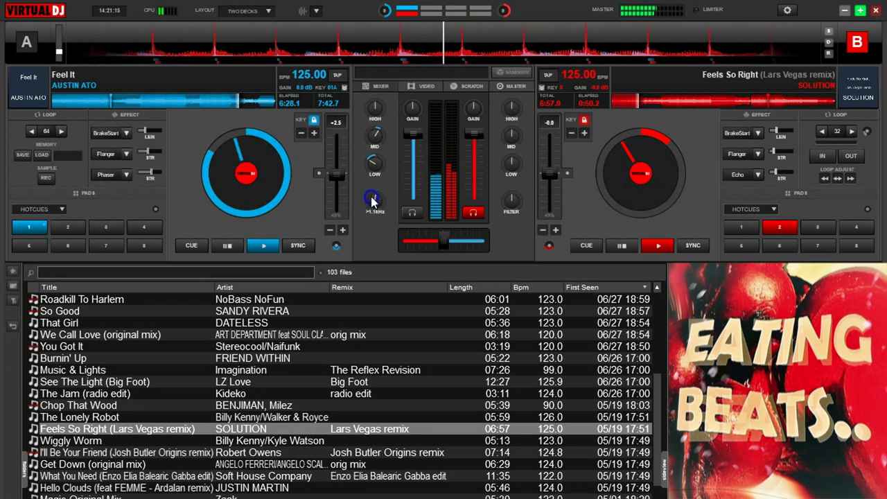
{"action": "left_click_drag", "start_coordinate": [372, 196], "coordinate": [374, 194]}
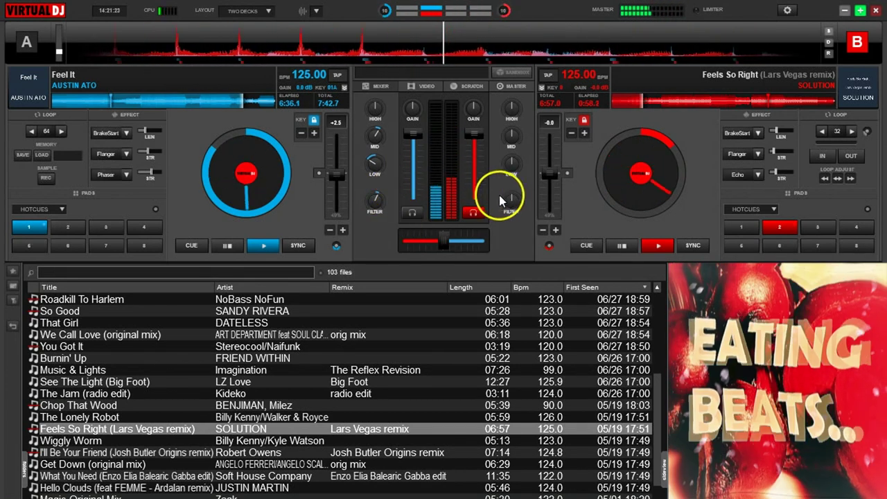
Strengthen deck A's high-pass filter and cut its lows further while moving the crossfader partway toward deck B
{"action": "left_click_drag", "start_coordinate": [372, 198], "coordinate": [391, 192]}
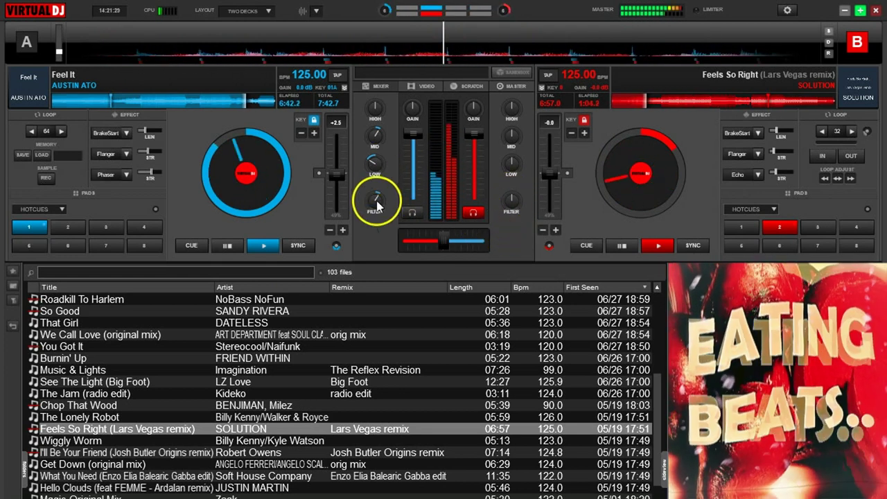
{"action": "left_click_drag", "start_coordinate": [439, 238], "coordinate": [461, 242]}
{"action": "left_click_drag", "start_coordinate": [374, 205], "coordinate": [372, 202]}
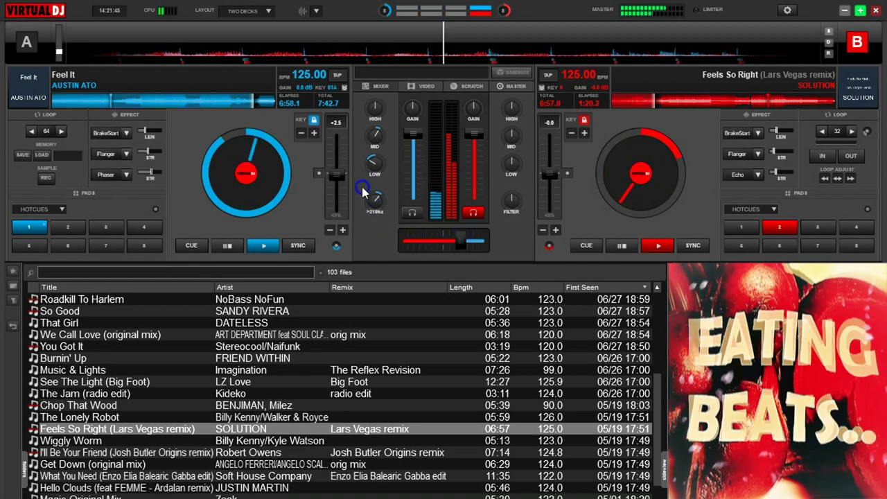
{"action": "left_click", "coordinate": [373, 164]}
{"action": "left_click_drag", "start_coordinate": [374, 165], "coordinate": [375, 199]}
Move the crossfader fully to deck B and reset deck A's filter and EQ to neutral
{"action": "left_click_drag", "start_coordinate": [462, 238], "coordinate": [483, 241]}
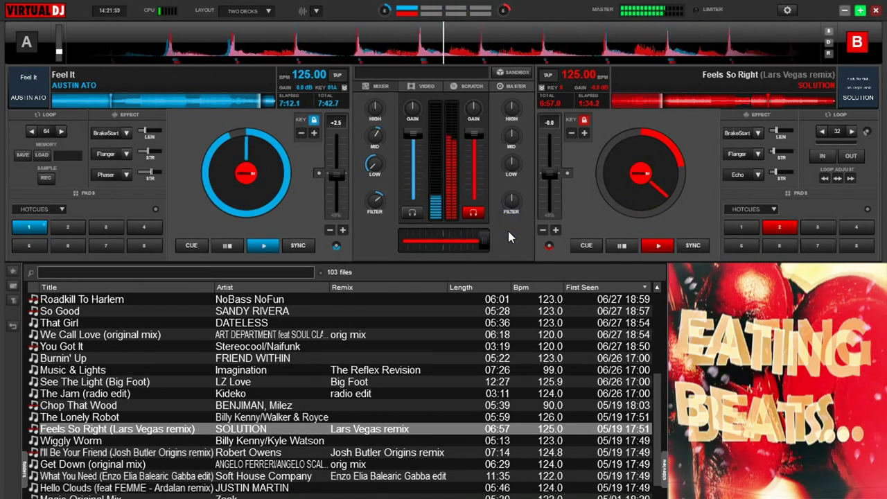
{"action": "double_click", "coordinate": [377, 200]}
{"action": "double_click", "coordinate": [374, 170]}
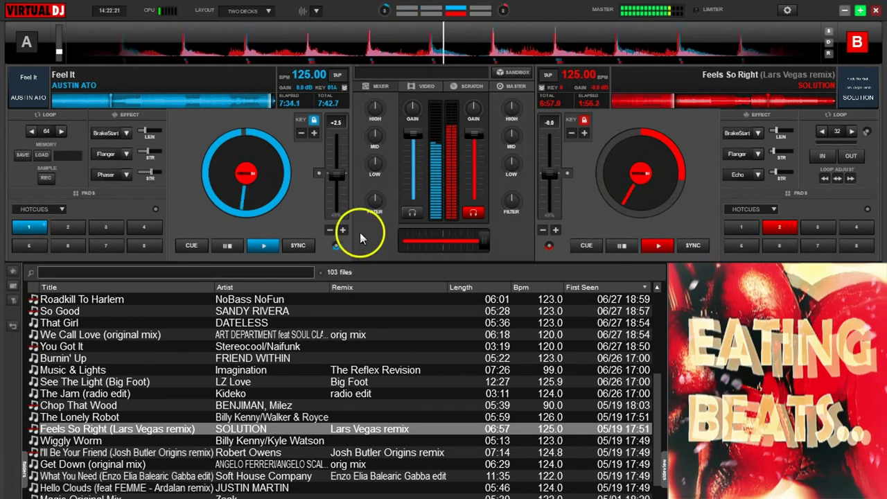
Find the track "Weekend" by KYODAI in the track list and load it onto deck A
{"action": "scroll", "coordinate": [253, 388], "scroll_direction": "down", "scroll_amount": 2}
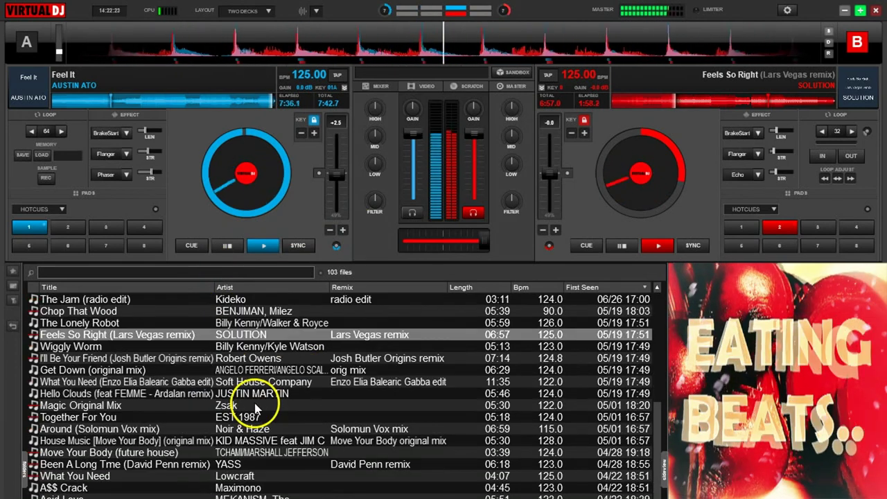
{"action": "scroll", "coordinate": [272, 393], "scroll_direction": "down", "scroll_amount": 1}
{"action": "scroll", "coordinate": [272, 394], "scroll_direction": "down", "scroll_amount": 4}
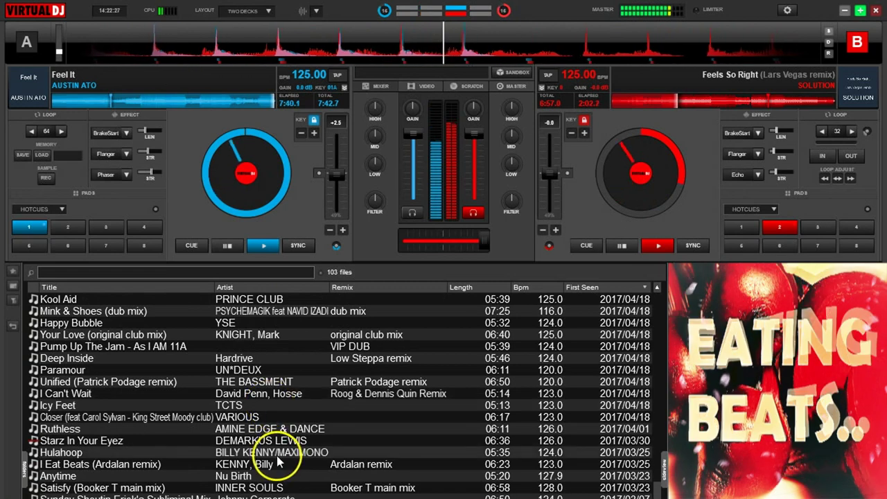
{"action": "scroll", "coordinate": [275, 437], "scroll_direction": "down", "scroll_amount": 3}
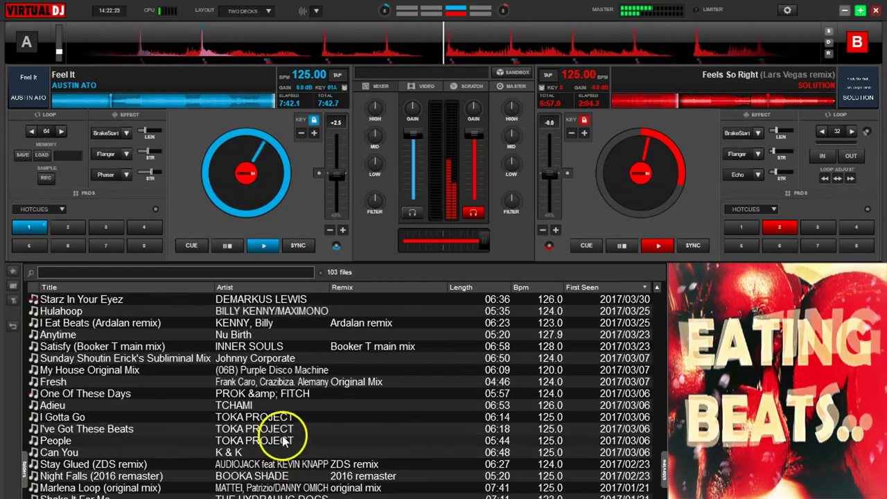
{"action": "scroll", "coordinate": [288, 440], "scroll_direction": "up", "scroll_amount": 3}
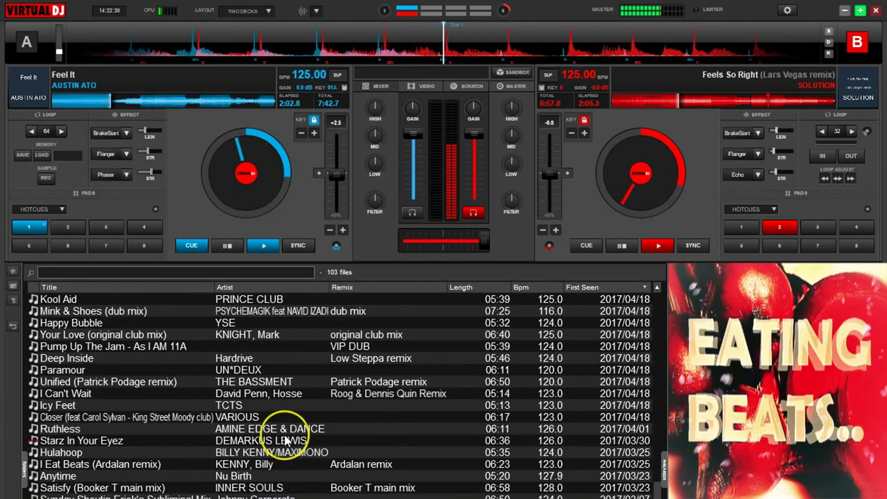
{"action": "scroll", "coordinate": [288, 438], "scroll_direction": "up", "scroll_amount": 6}
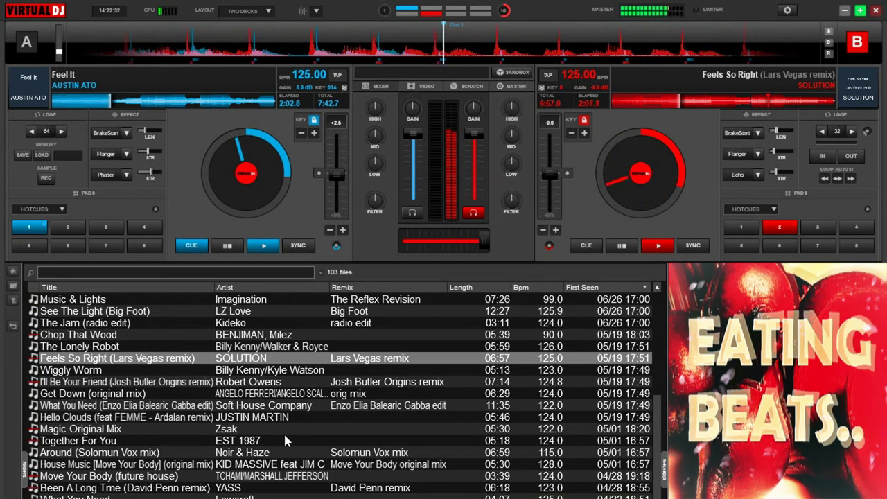
{"action": "left_click", "coordinate": [246, 323]}
{"action": "scroll", "coordinate": [260, 368], "scroll_direction": "up", "scroll_amount": 2}
{"action": "scroll", "coordinate": [263, 367], "scroll_direction": "up", "scroll_amount": 2}
{"action": "left_click_drag", "start_coordinate": [236, 323], "coordinate": [225, 212]}
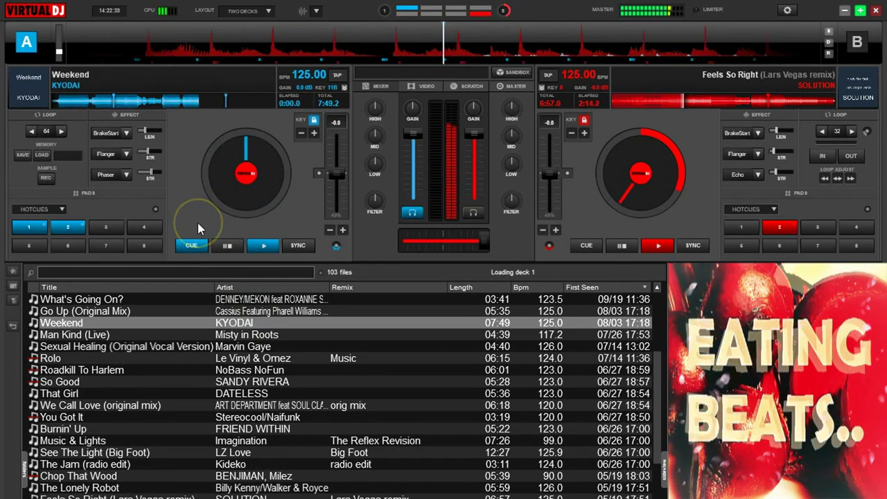
Cue deck A at hot cue 1, then reduce its lows and apply a high-pass filter
{"action": "left_click", "coordinate": [32, 227]}
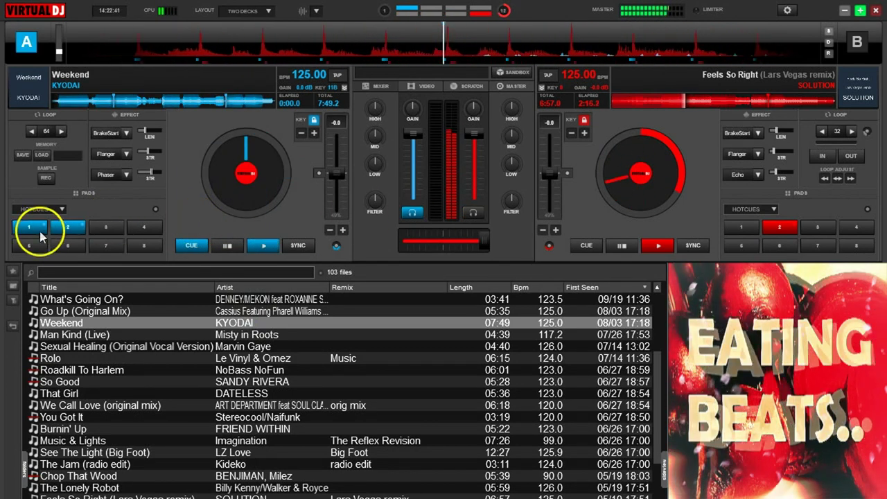
{"action": "left_click", "coordinate": [189, 244]}
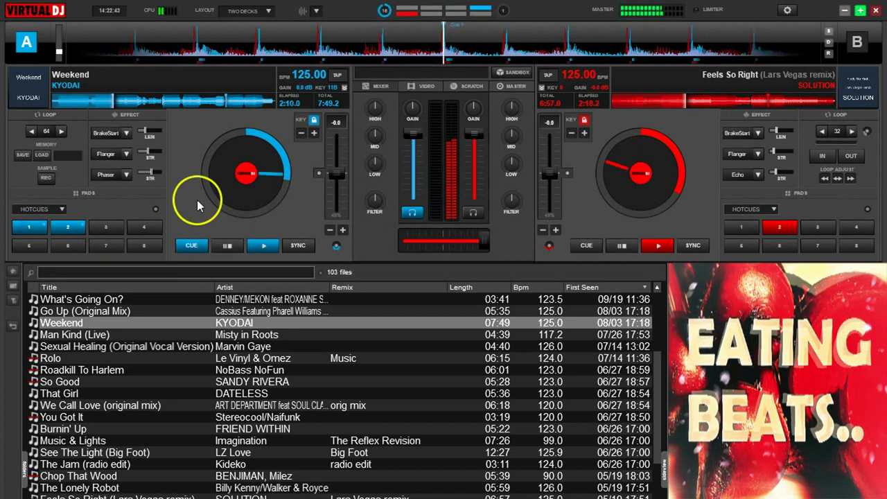
{"action": "mouse_move", "coordinate": [374, 201]}
{"action": "left_mouse_down"}
{"action": "mouse_move", "coordinate": [376, 165]}
{"action": "mouse_move", "coordinate": [365, 188]}
{"action": "left_mouse_up"}
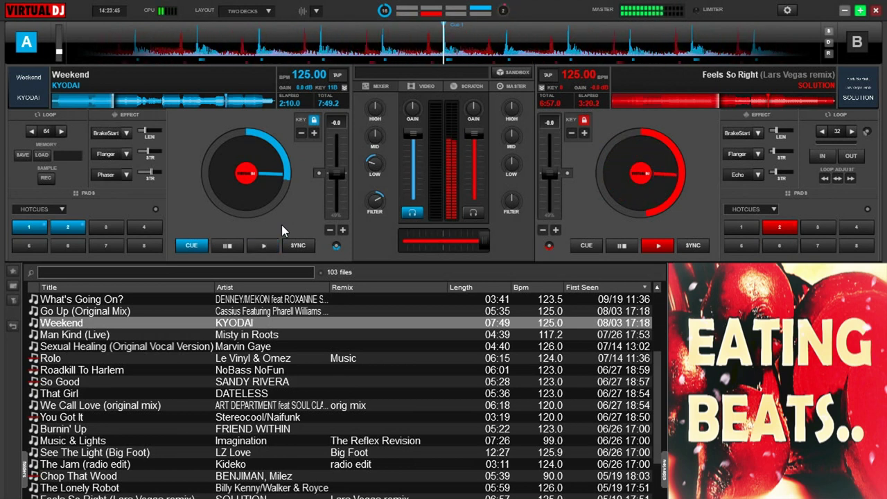
Boost deck B's high and mid EQ and briefly apply the Flanger effect to it at about 58% strength
{"action": "left_click_drag", "start_coordinate": [508, 133], "coordinate": [511, 95]}
{"action": "mouse_move", "coordinate": [511, 160]}
{"action": "left_mouse_down"}
{"action": "mouse_move", "coordinate": [507, 181]}
{"action": "mouse_move", "coordinate": [511, 165]}
{"action": "left_mouse_up"}
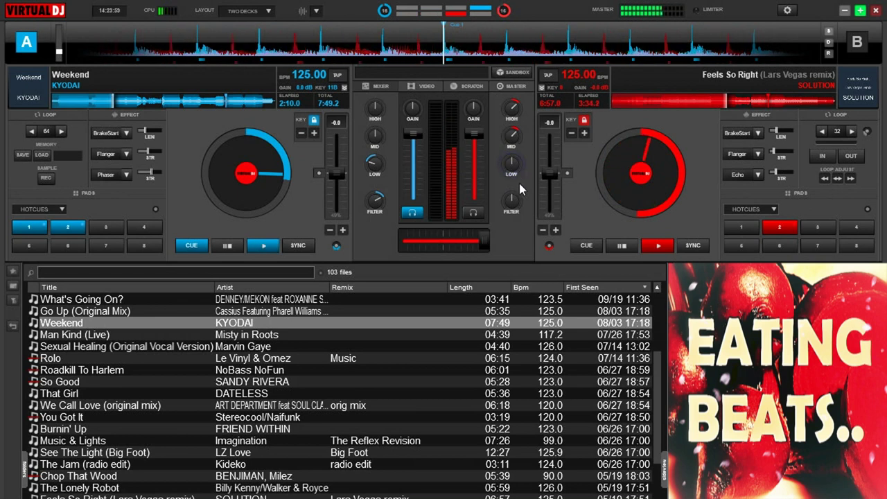
{"action": "left_click", "coordinate": [741, 153]}
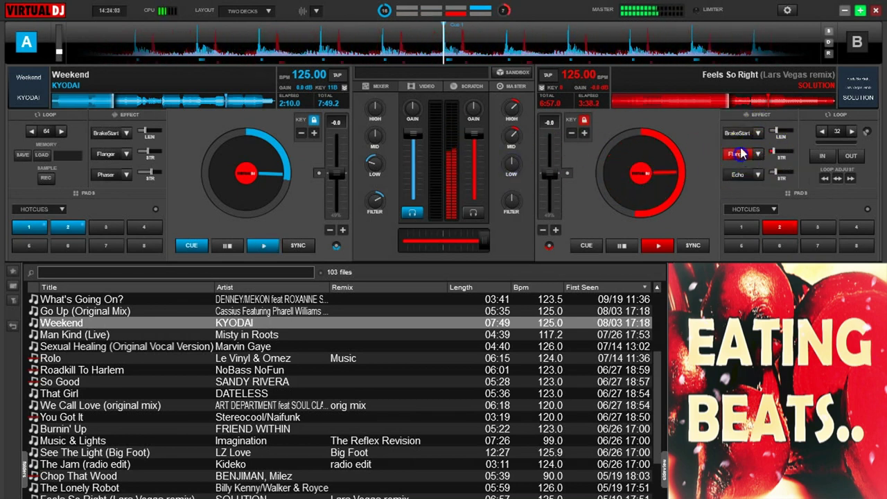
{"action": "left_click_drag", "start_coordinate": [772, 150], "coordinate": [781, 152]}
{"action": "left_click", "coordinate": [780, 150]}
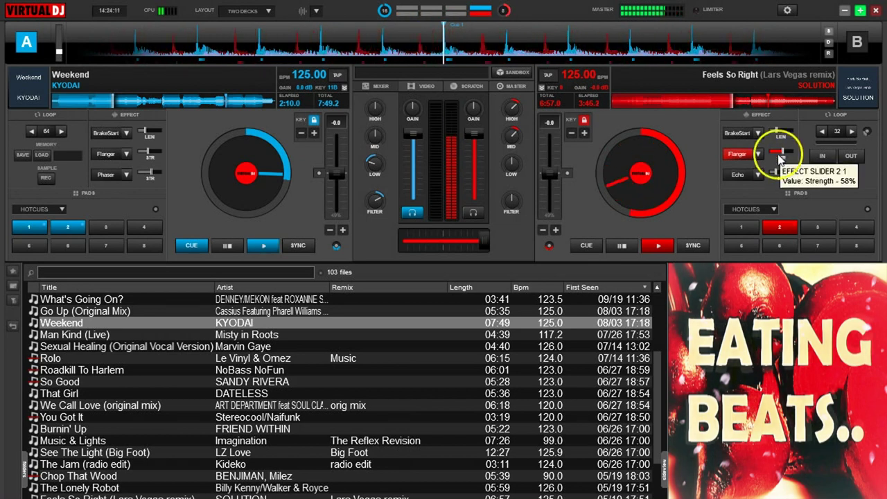
{"action": "left_click_drag", "start_coordinate": [783, 151], "coordinate": [781, 151]}
{"action": "left_click", "coordinate": [737, 154]}
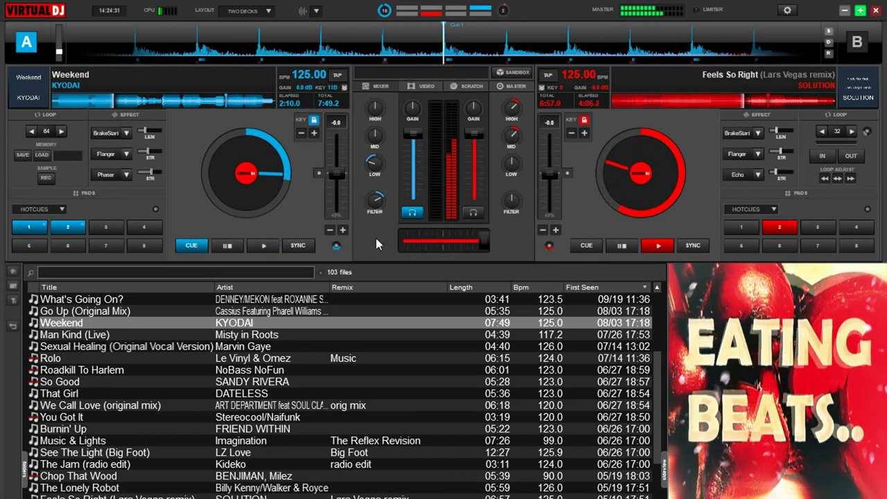
Raise deck A's high-pass filter further and start playback of "Weekend" from its cue point
{"action": "left_click_drag", "start_coordinate": [378, 201], "coordinate": [372, 184]}
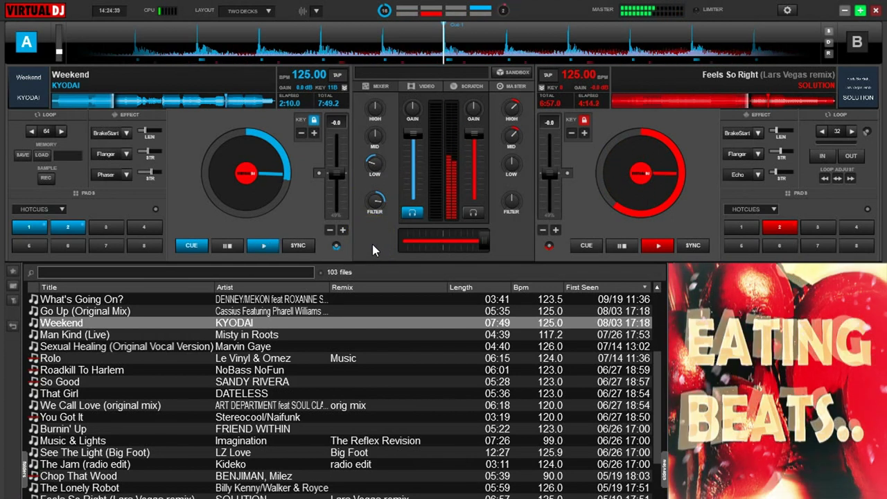
{"action": "left_click", "coordinate": [364, 236]}
{"action": "left_click", "coordinate": [288, 241]}
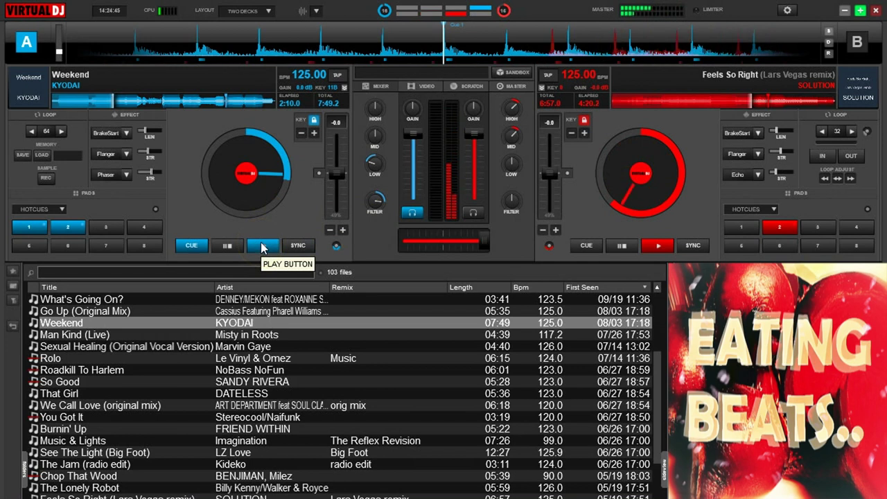
{"action": "left_click", "coordinate": [262, 247]}
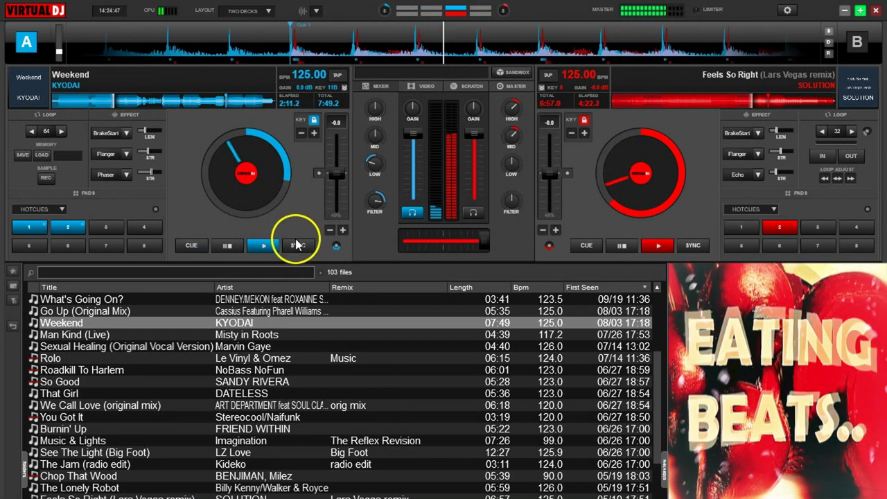
Nudge deck A's pitch to align its beats with deck B and bring the crossfader to the centre
{"action": "left_click", "coordinate": [332, 233]}
{"action": "left_click", "coordinate": [329, 232]}
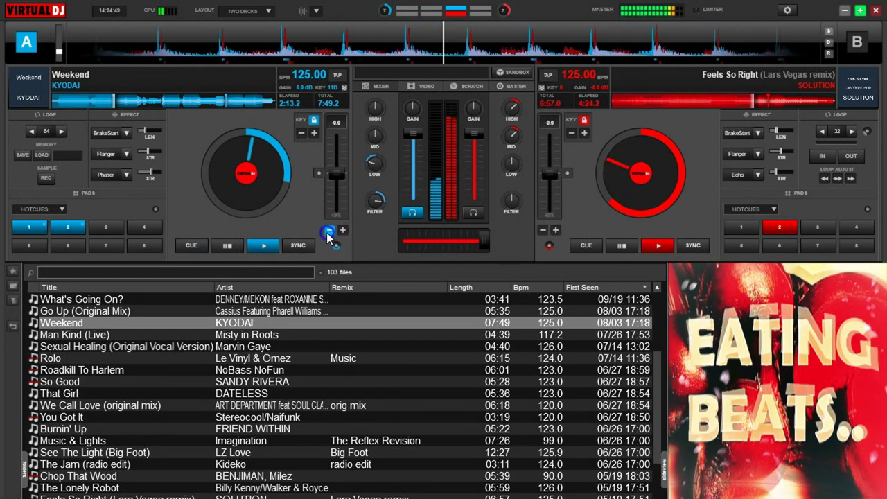
{"action": "left_click", "coordinate": [336, 234]}
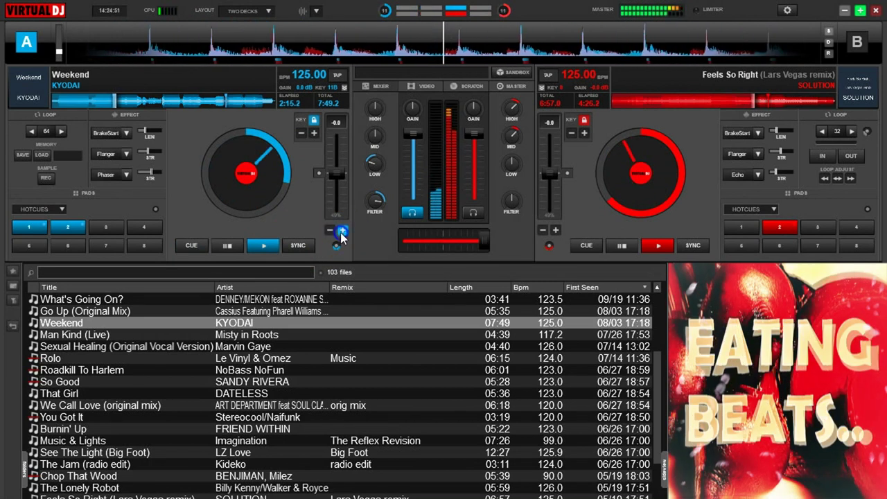
{"action": "left_click", "coordinate": [467, 237]}
{"action": "left_click_drag", "start_coordinate": [482, 241], "coordinate": [443, 244]}
{"action": "left_click", "coordinate": [330, 232]}
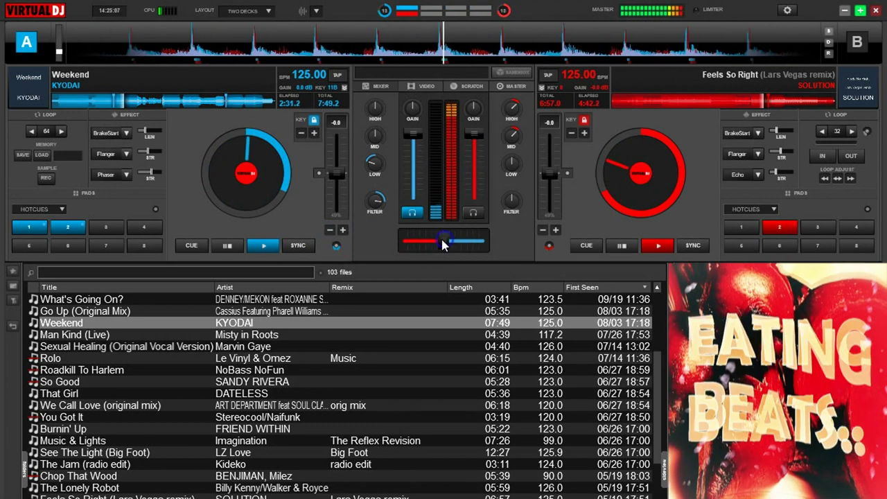
Ease deck A's filter, restore its low EQ to neutral, and bring deck B's boosted highs and mids back down
{"action": "left_click_drag", "start_coordinate": [375, 197], "coordinate": [375, 201]}
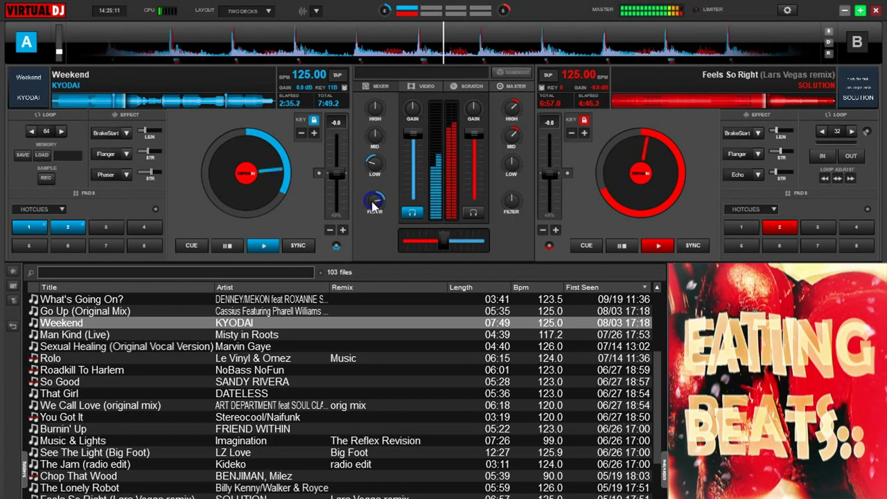
{"action": "left_click_drag", "start_coordinate": [371, 201], "coordinate": [372, 203]}
{"action": "left_click_drag", "start_coordinate": [373, 166], "coordinate": [373, 155]}
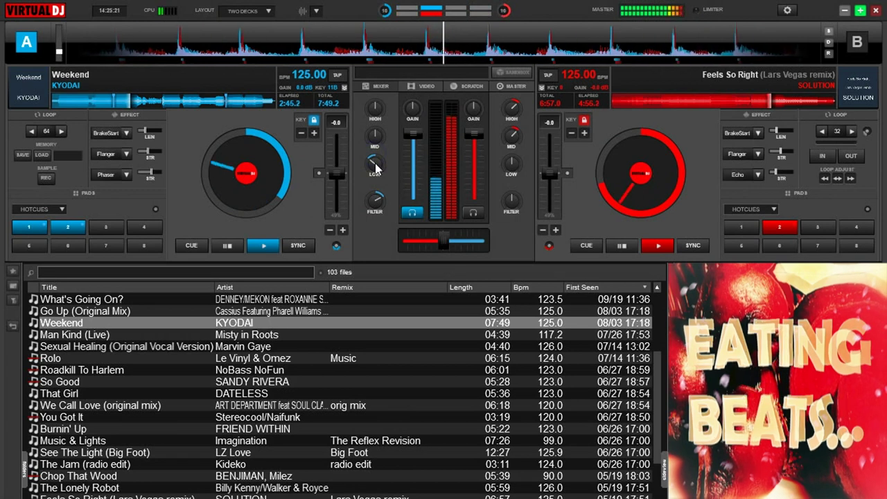
{"action": "left_click", "coordinate": [514, 108]}
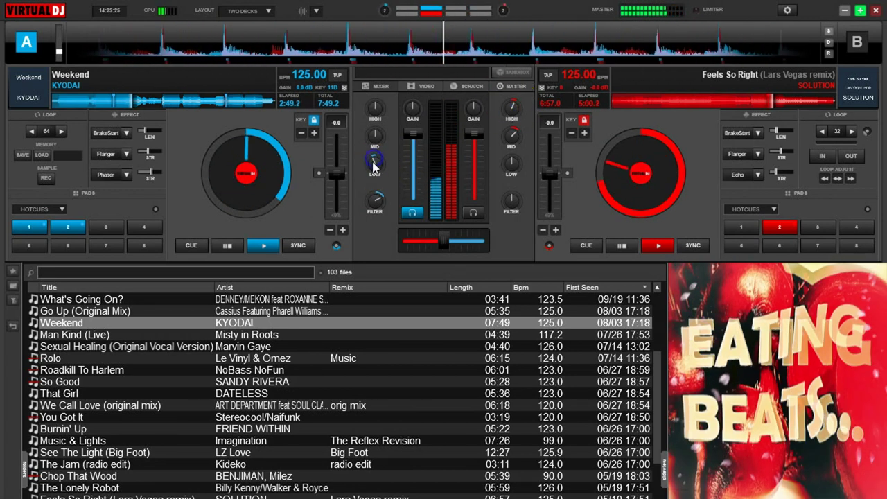
{"action": "left_click_drag", "start_coordinate": [373, 166], "coordinate": [374, 162]}
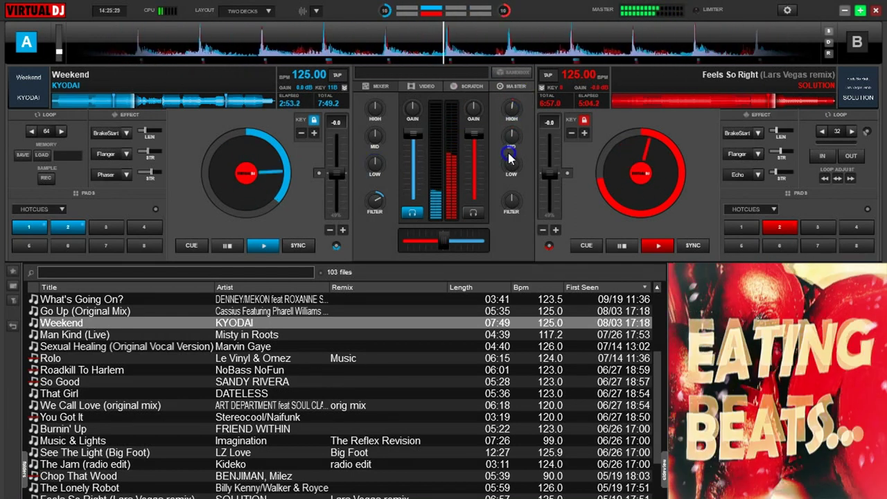
Ease deck A's high-pass filter back in small moves while raising the high-pass filter on deck B
{"action": "left_click_drag", "start_coordinate": [376, 200], "coordinate": [376, 199]}
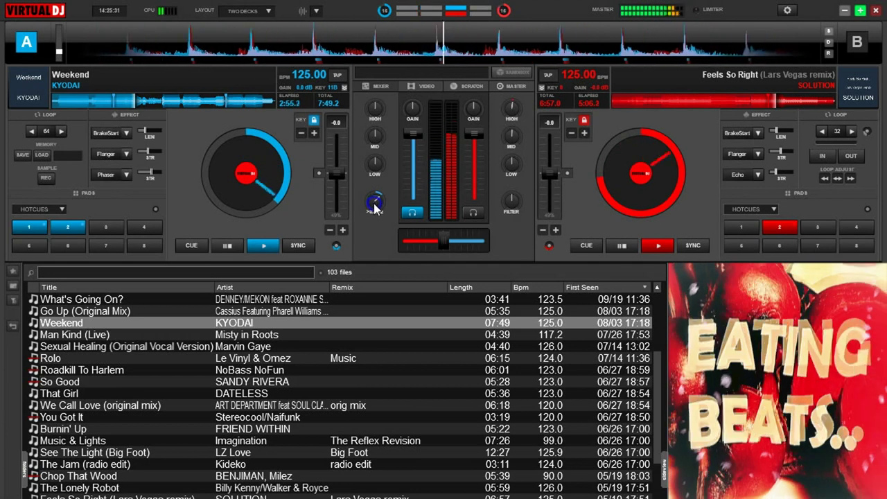
{"action": "left_click", "coordinate": [510, 201]}
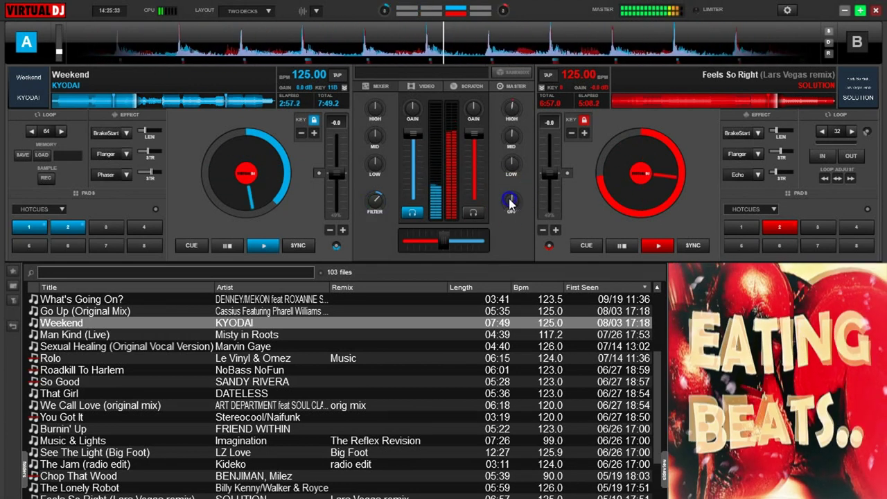
{"action": "left_click", "coordinate": [375, 200]}
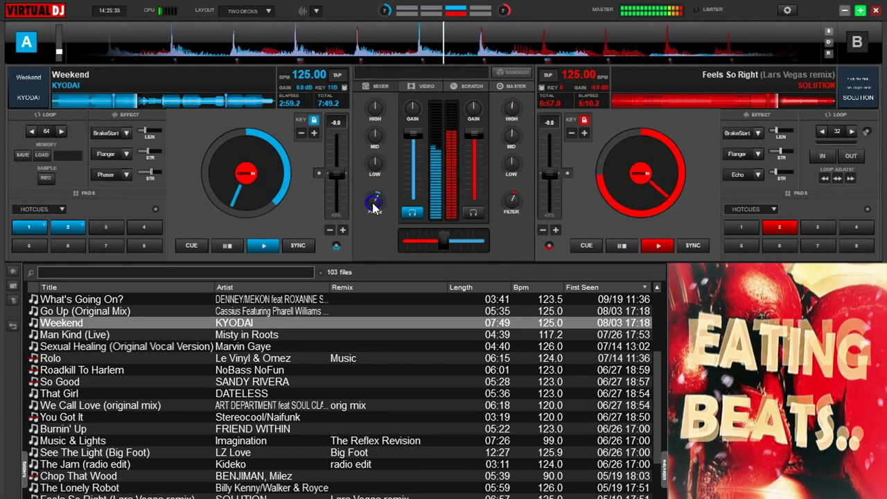
{"action": "left_click", "coordinate": [510, 201]}
{"action": "left_click_drag", "start_coordinate": [510, 200], "coordinate": [508, 192]}
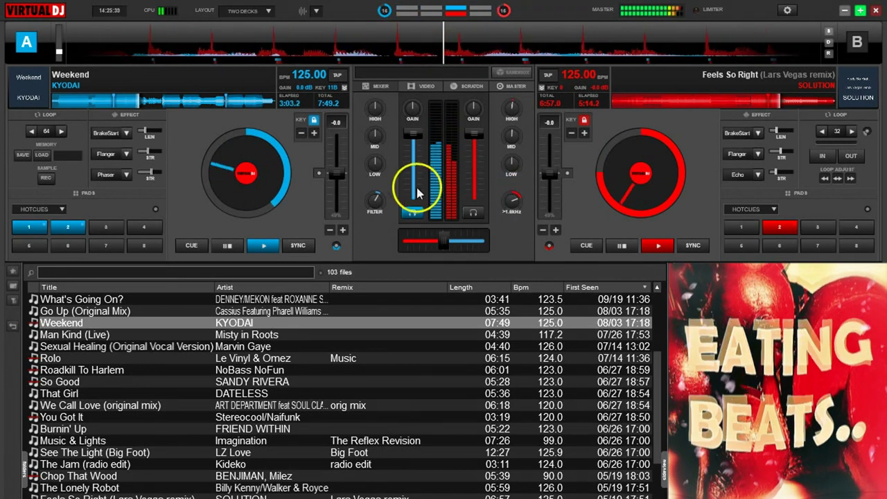
Return deck A's filter to off, readjust deck B's high-pass filter, and move the crossfader fully to deck A
{"action": "left_click", "coordinate": [376, 200]}
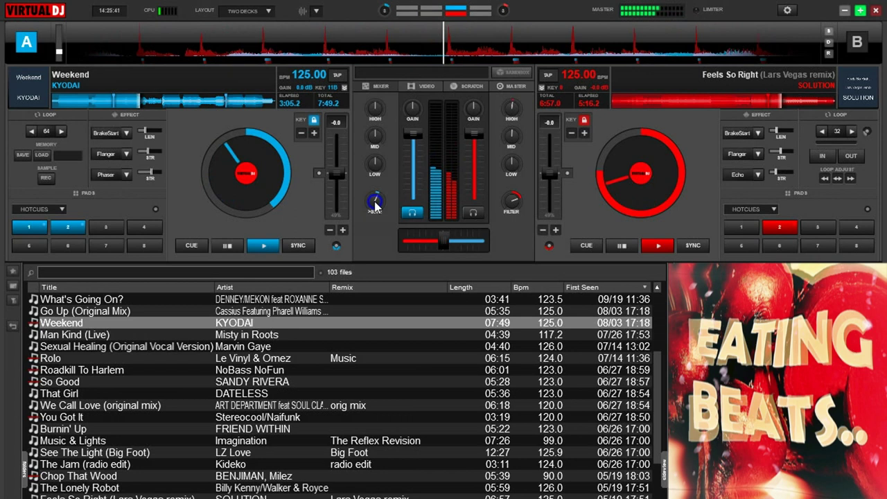
{"action": "left_click", "coordinate": [511, 199]}
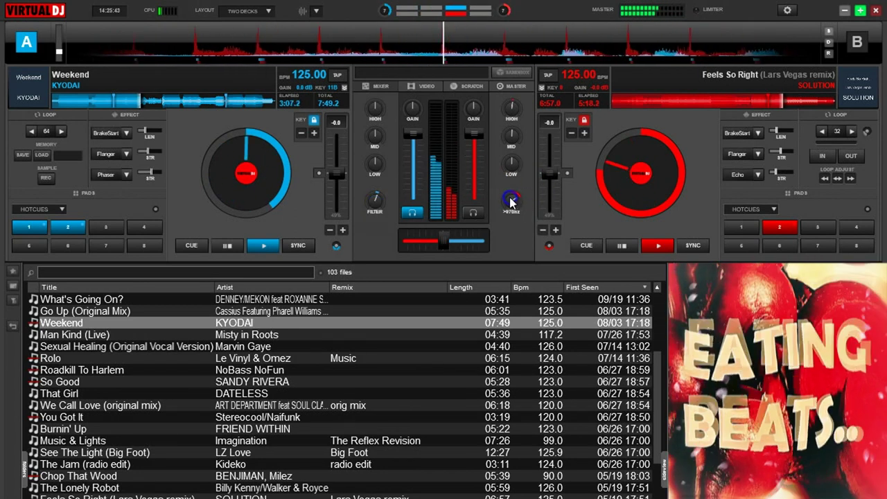
{"action": "left_click_drag", "start_coordinate": [510, 200], "coordinate": [512, 193]}
{"action": "left_click", "coordinate": [441, 233]}
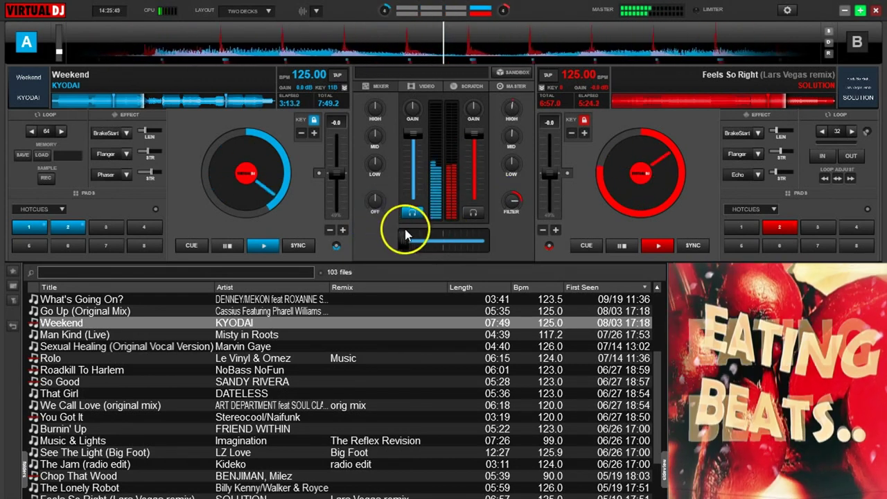
Reset deck B's filter to neutral and load Love Story (Dirty Secretz edit) onto deck B
{"action": "double_click", "coordinate": [513, 201]}
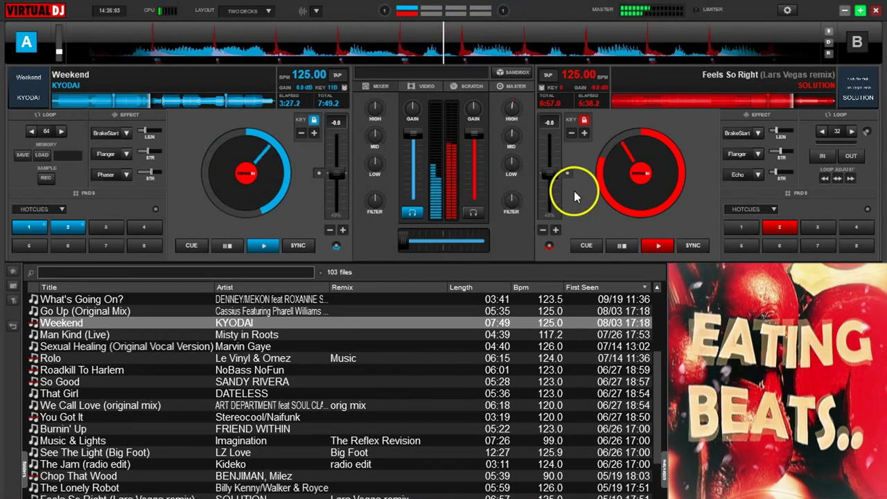
{"action": "scroll", "coordinate": [350, 381], "scroll_direction": "up", "scroll_amount": 5}
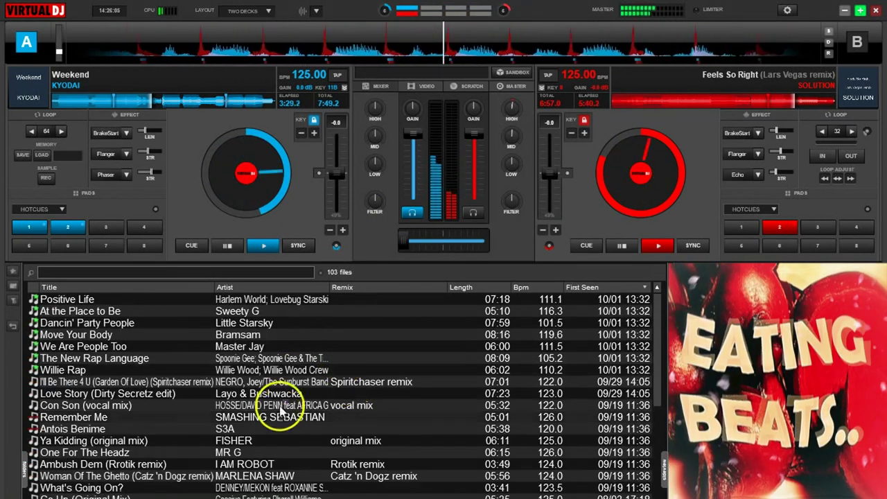
{"action": "left_click", "coordinate": [263, 393]}
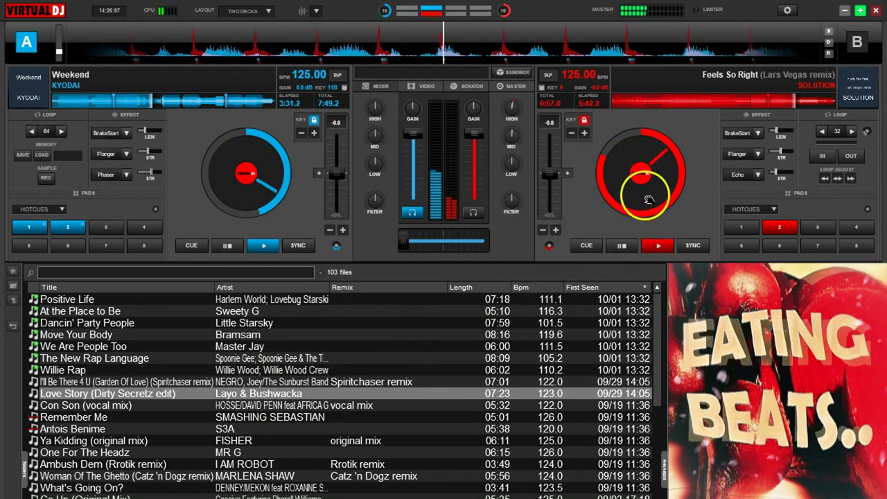
{"action": "left_click_drag", "start_coordinate": [273, 393], "coordinate": [627, 216]}
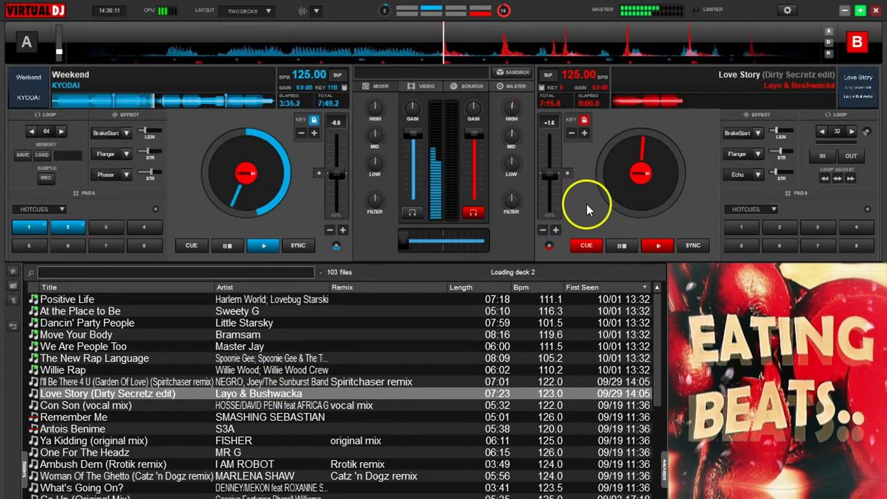
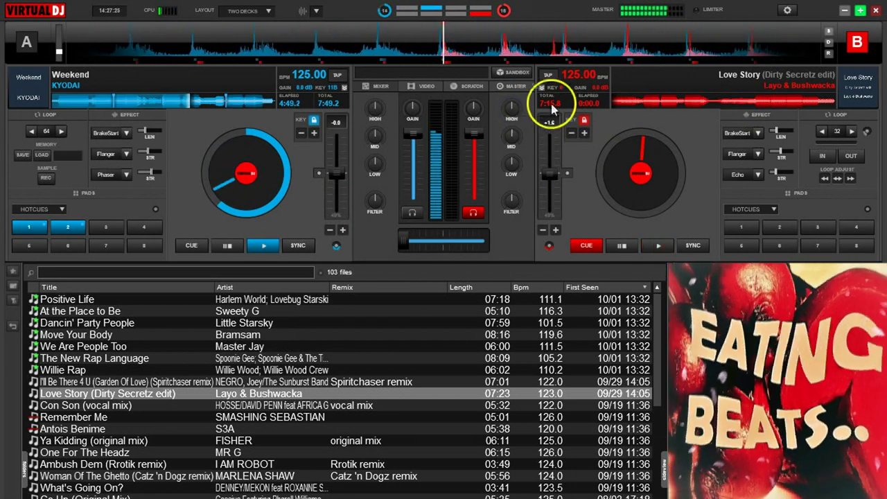
Turn deck B's filter up into the high-pass range to thin out Love Story's low end
{"action": "left_click_drag", "start_coordinate": [511, 203], "coordinate": [513, 186]}
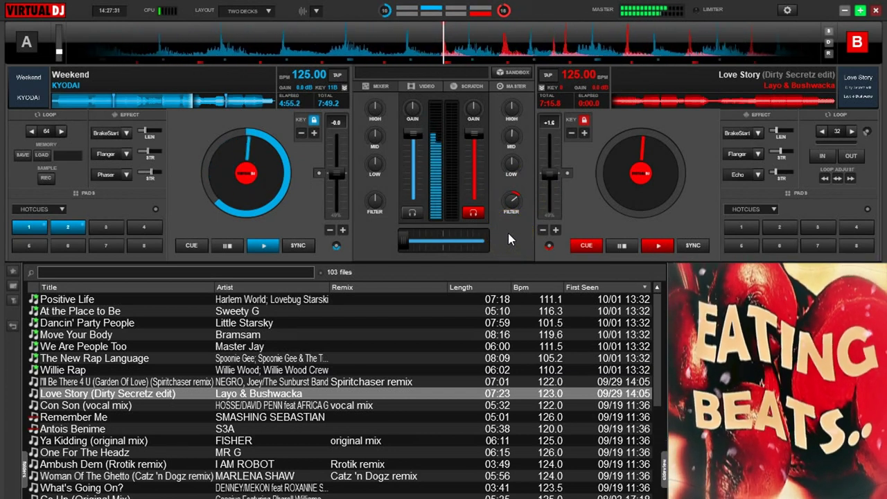
{"action": "left_click", "coordinate": [508, 234]}
{"action": "left_click", "coordinate": [361, 142]}
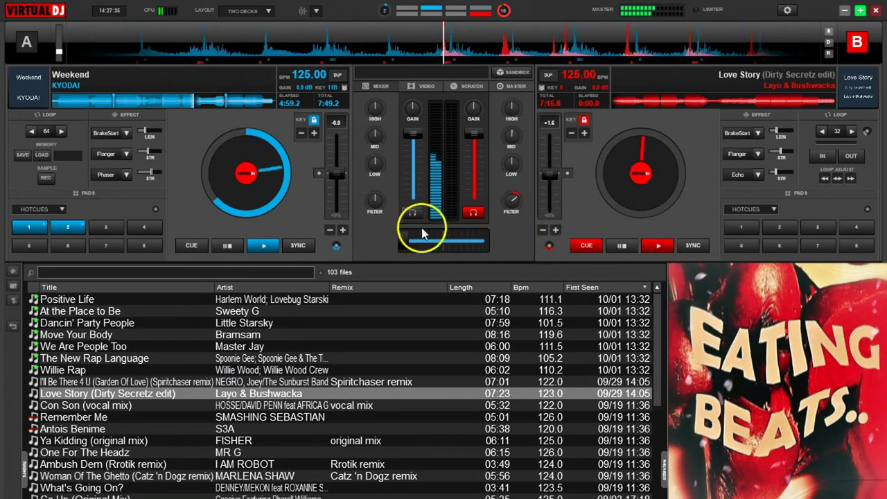
With the crossfader fully on deck A, start Love Story on deck B and sync it to Weekend
{"action": "left_click_drag", "start_coordinate": [407, 240], "coordinate": [414, 240]}
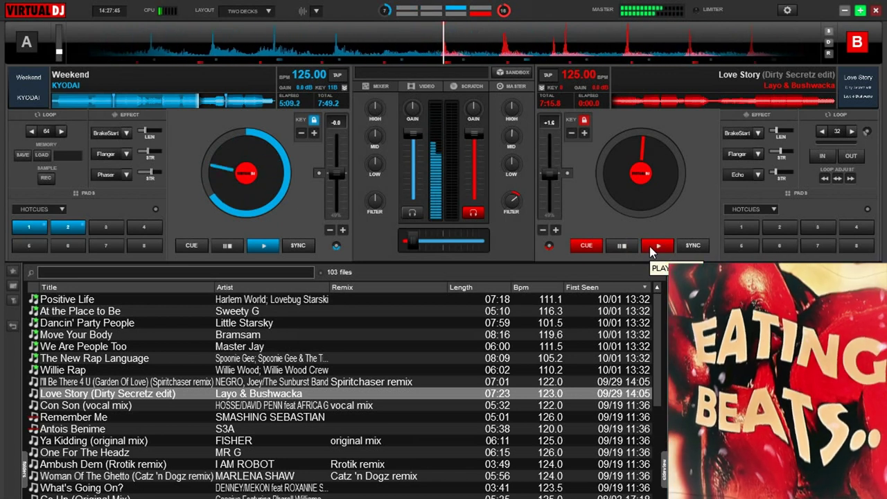
{"action": "left_click", "coordinate": [677, 217]}
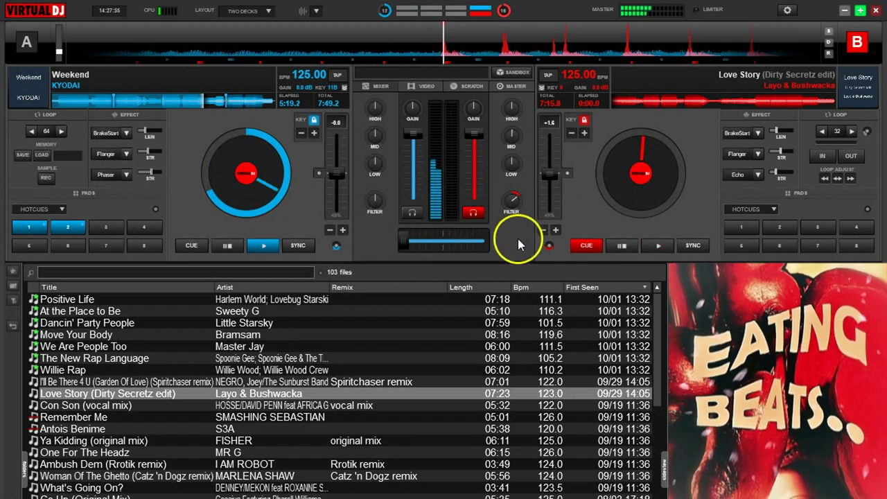
{"action": "left_click", "coordinate": [657, 248]}
{"action": "left_click", "coordinate": [700, 246]}
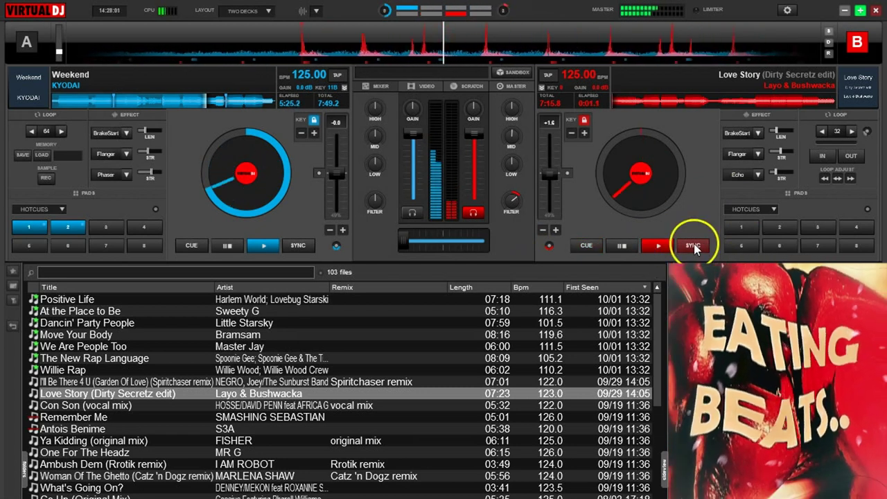
Blend Love Story in gradually by moving the crossfader in small stages from deck A to the centre
{"action": "mouse_move", "coordinate": [404, 242]}
{"action": "left_mouse_down"}
{"action": "mouse_move", "coordinate": [447, 244]}
{"action": "mouse_move", "coordinate": [407, 243]}
{"action": "left_mouse_up"}
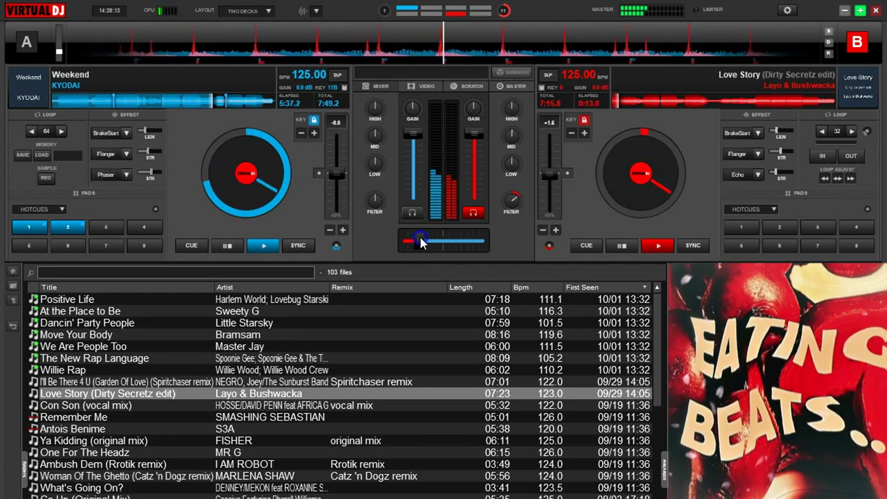
{"action": "left_click_drag", "start_coordinate": [423, 243], "coordinate": [429, 246]}
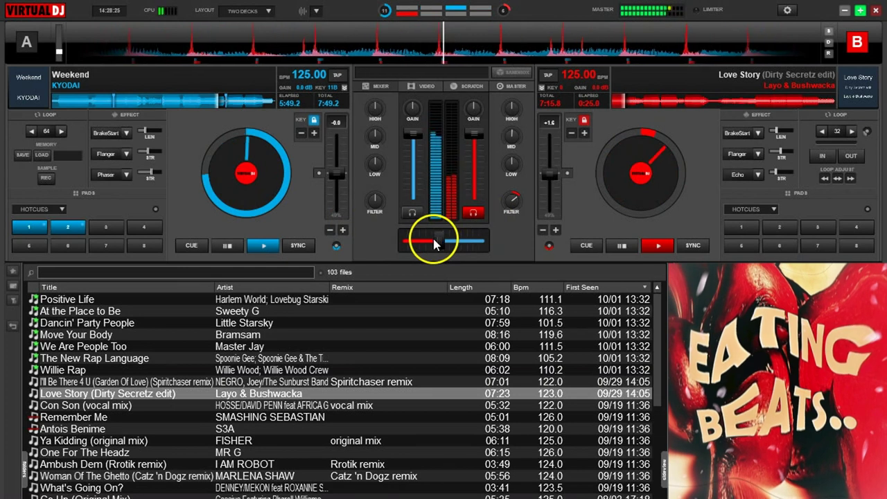
{"action": "left_click_drag", "start_coordinate": [438, 239], "coordinate": [445, 240]}
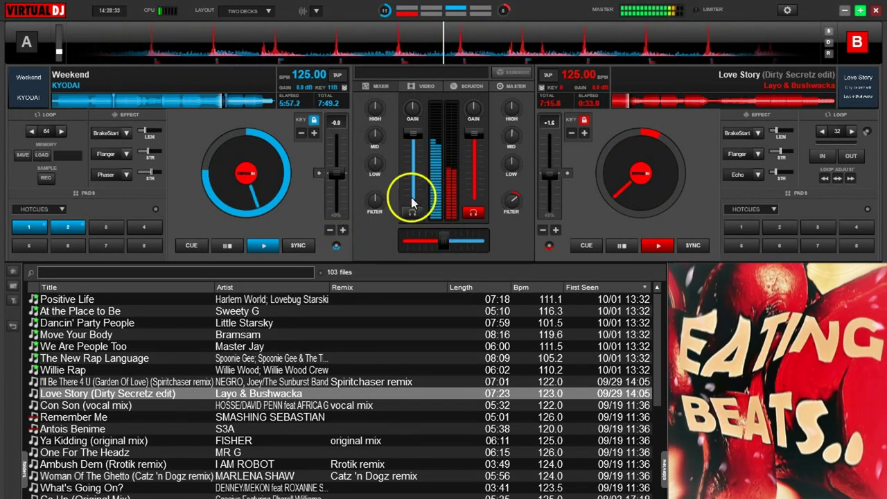
Turn deck A's filter slightly into the high-pass range and bring deck B's filter back to neutral
{"action": "left_click_drag", "start_coordinate": [375, 203], "coordinate": [374, 201]}
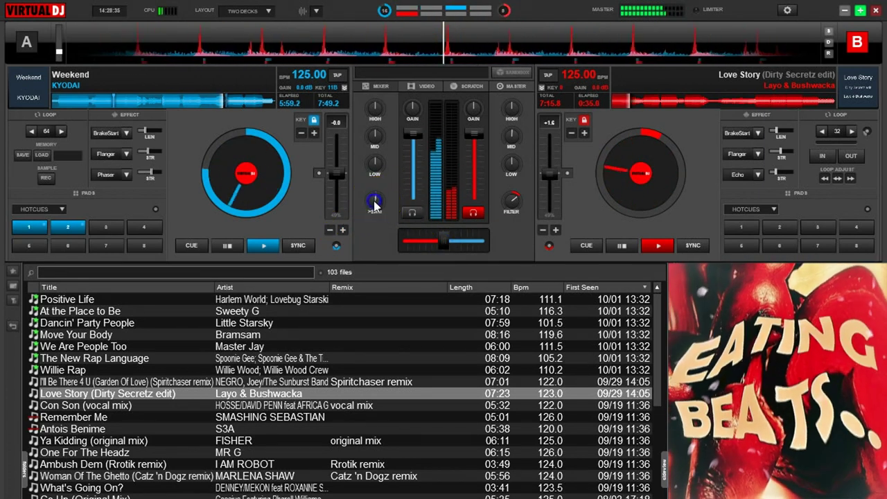
{"action": "left_click_drag", "start_coordinate": [500, 199], "coordinate": [511, 203]}
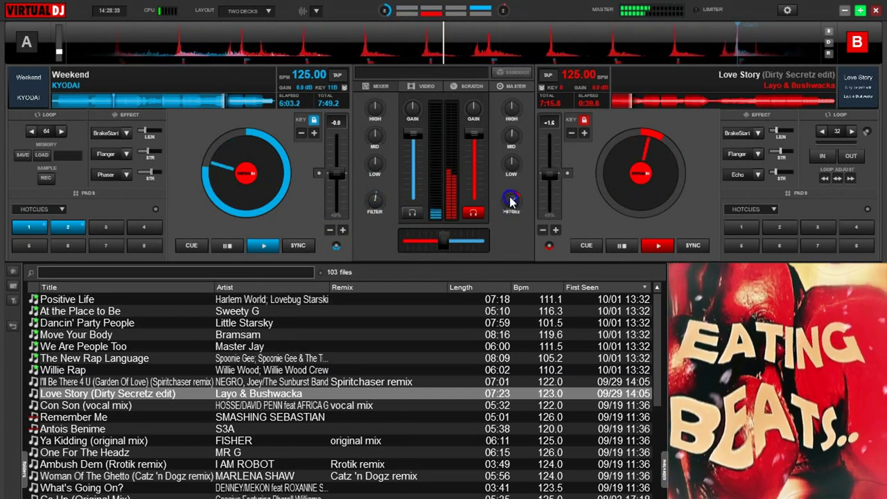
{"action": "left_click_drag", "start_coordinate": [509, 189], "coordinate": [498, 198]}
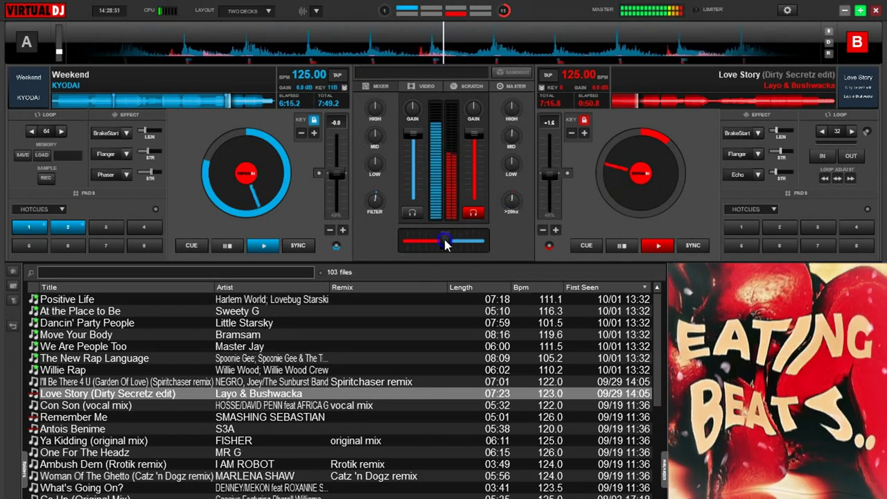
Complete the transition by moving the crossfader fully to deck B and reset deck A's filter to neutral
{"action": "left_click_drag", "start_coordinate": [450, 237], "coordinate": [459, 240]}
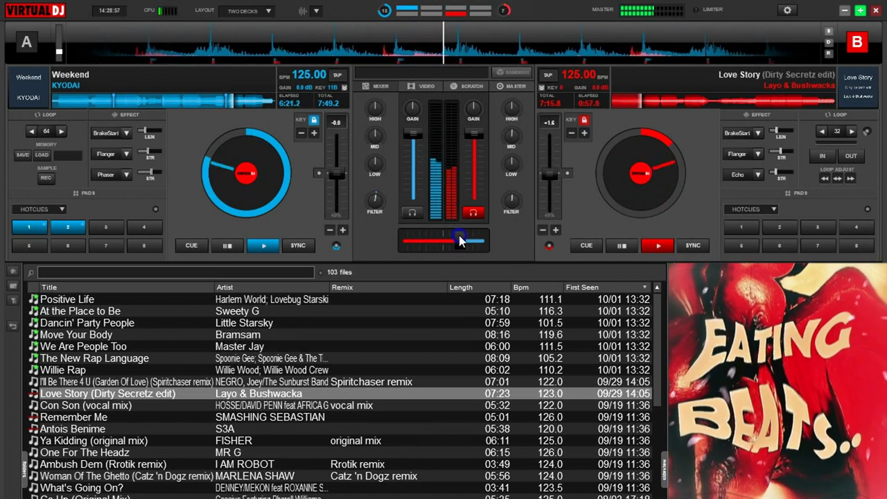
{"action": "left_click_drag", "start_coordinate": [460, 240], "coordinate": [501, 221]}
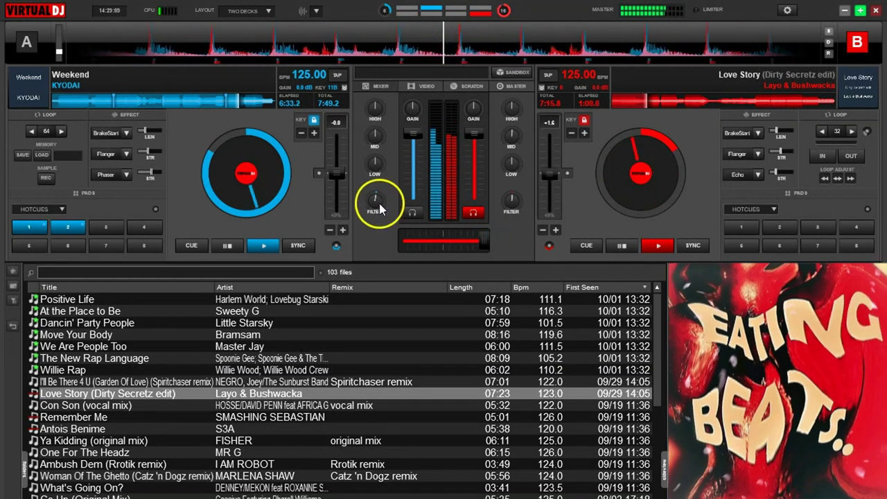
{"action": "left_click_drag", "start_coordinate": [376, 202], "coordinate": [375, 201]}
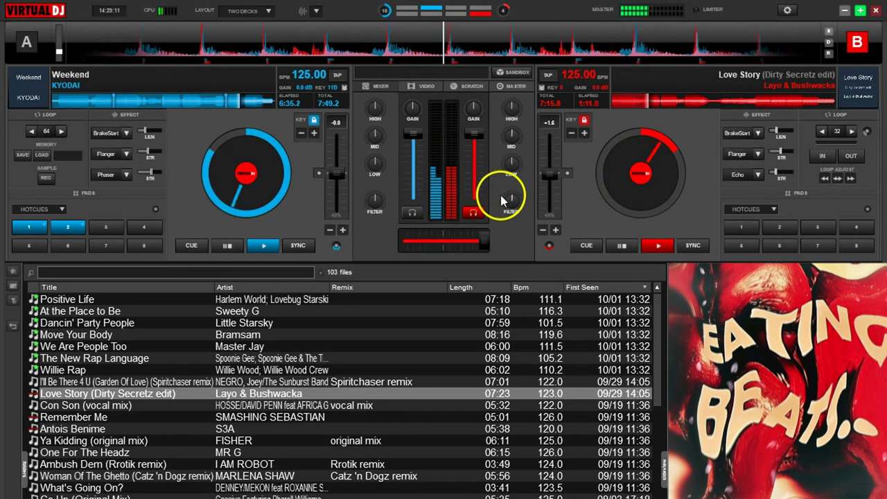
{"action": "left_click", "coordinate": [513, 201]}
{"action": "left_click", "coordinate": [510, 242]}
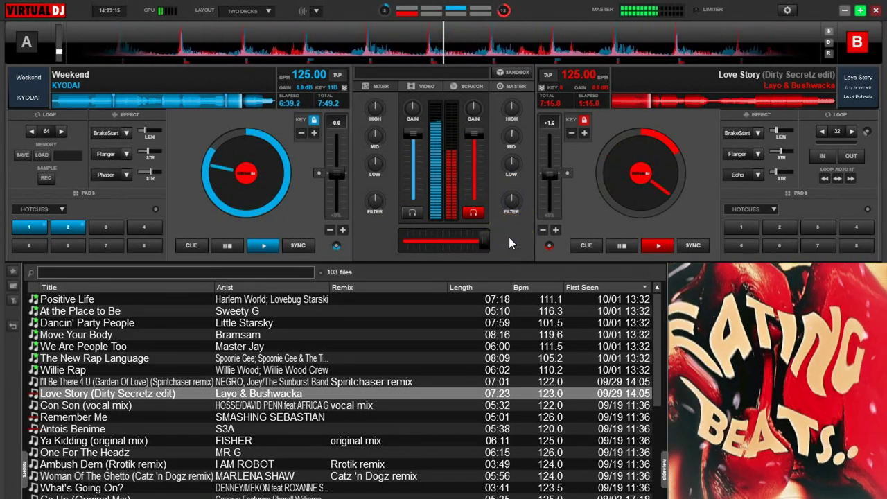
Browse through the track list in both directions to find a track to mix in after Love Story
{"action": "scroll", "coordinate": [305, 449], "scroll_direction": "down", "scroll_amount": 5}
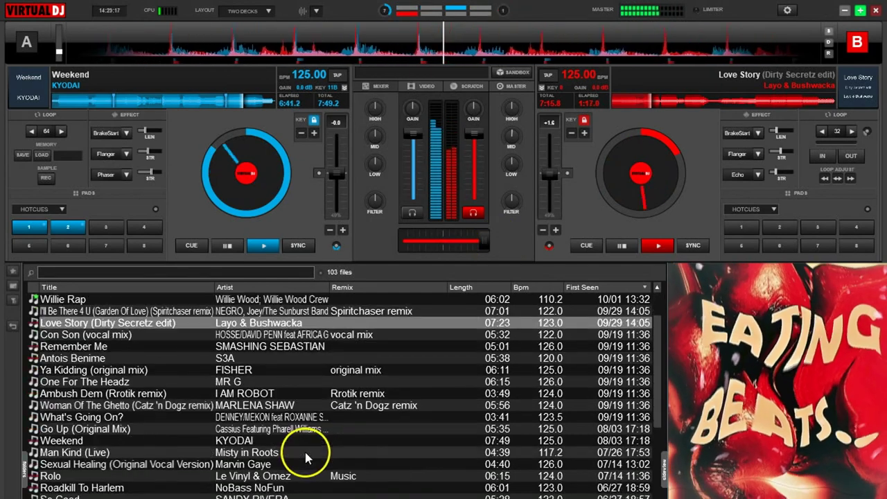
{"action": "scroll", "coordinate": [304, 444], "scroll_direction": "down", "scroll_amount": 3}
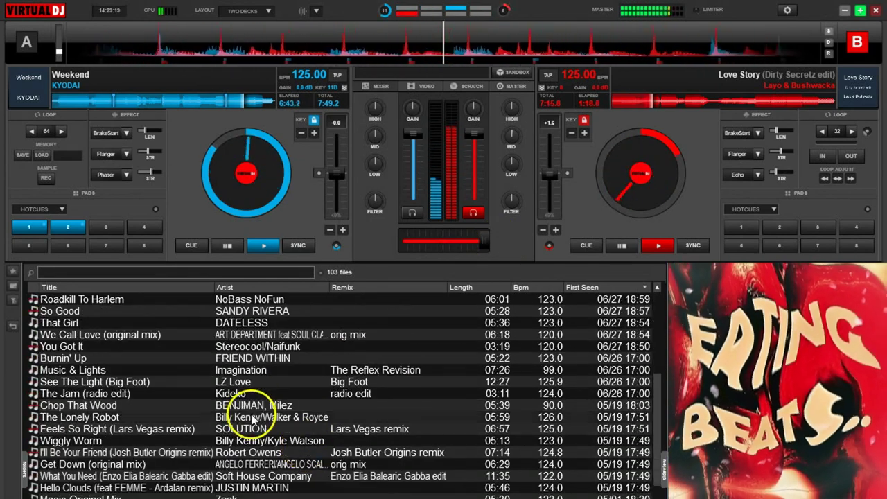
{"action": "scroll", "coordinate": [254, 418], "scroll_direction": "down", "scroll_amount": 4}
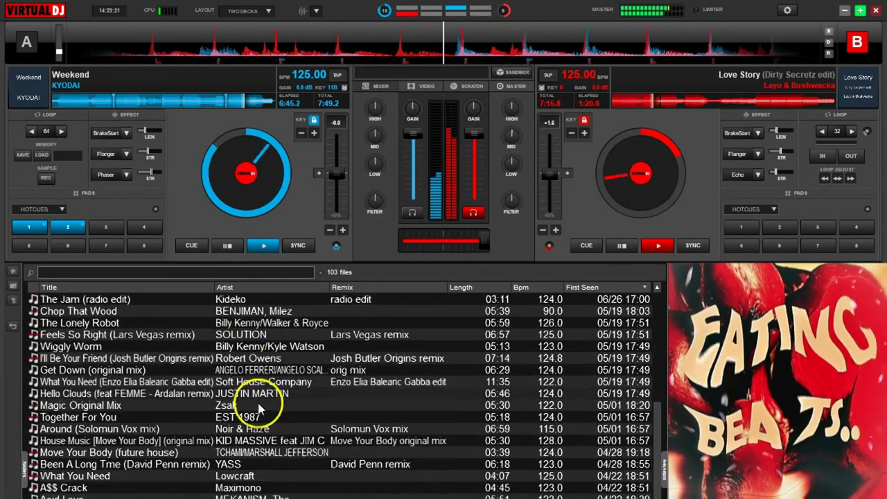
{"action": "scroll", "coordinate": [260, 432], "scroll_direction": "down", "scroll_amount": 4}
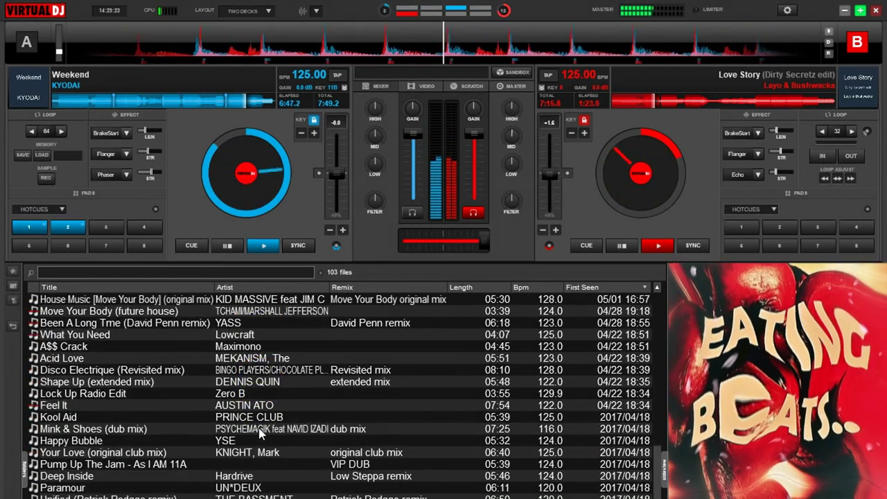
{"action": "scroll", "coordinate": [260, 431], "scroll_direction": "up", "scroll_amount": 7}
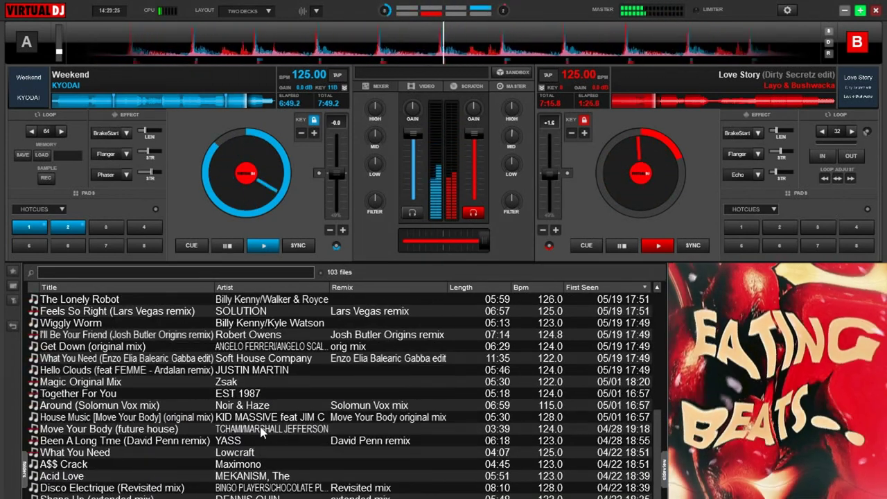
{"action": "scroll", "coordinate": [261, 393], "scroll_direction": "up", "scroll_amount": 6}
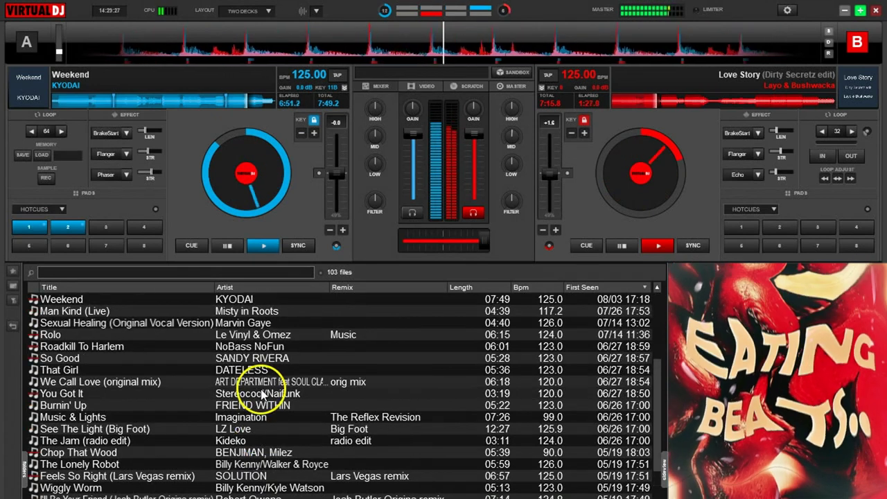
{"action": "scroll", "coordinate": [264, 399], "scroll_direction": "down", "scroll_amount": 8}
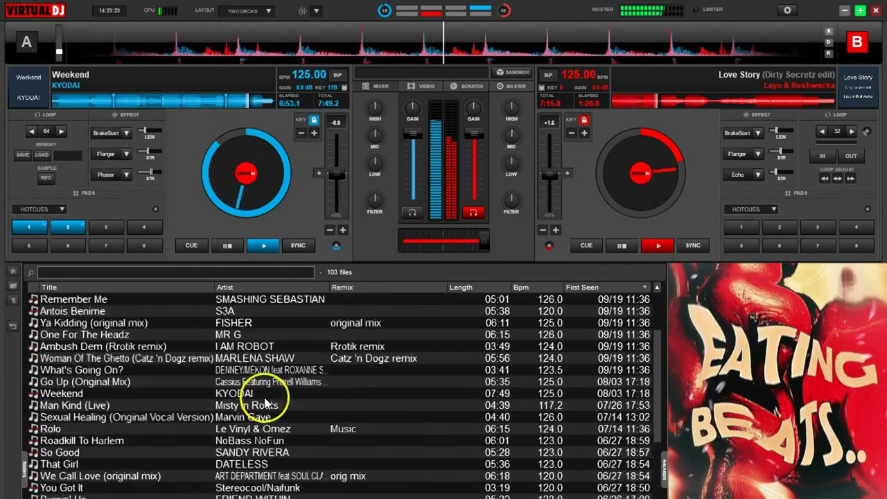
{"action": "scroll", "coordinate": [267, 404], "scroll_direction": "down", "scroll_amount": 5}
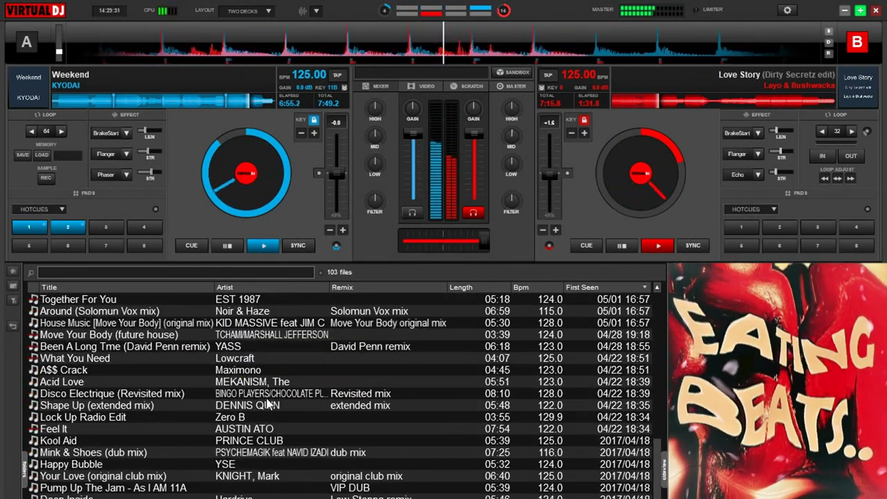
{"action": "scroll", "coordinate": [269, 404], "scroll_direction": "down", "scroll_amount": 4}
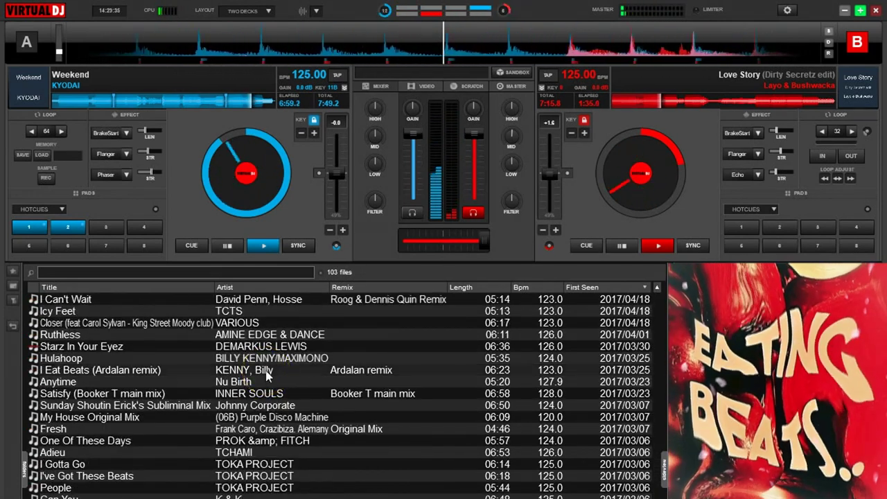
{"action": "scroll", "coordinate": [268, 409], "scroll_direction": "down", "scroll_amount": 1}
{"action": "scroll", "coordinate": [269, 415], "scroll_direction": "down", "scroll_amount": 2}
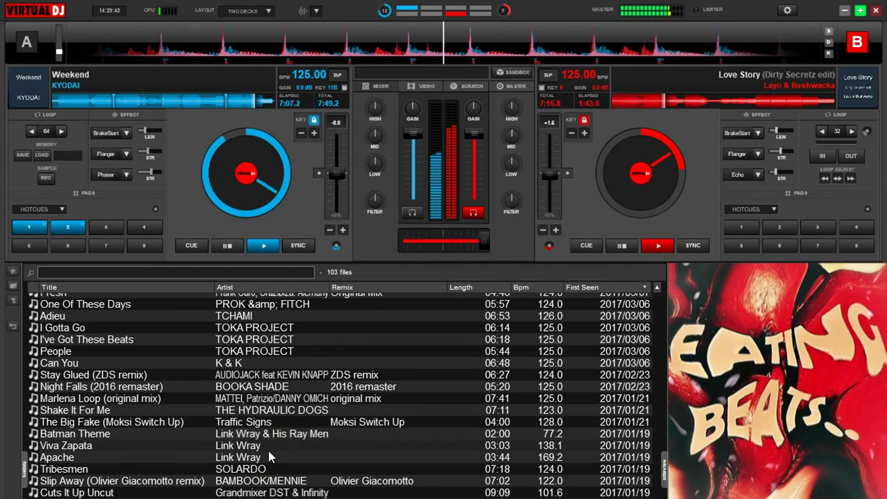
{"action": "scroll", "coordinate": [192, 432], "scroll_direction": "up", "scroll_amount": 5}
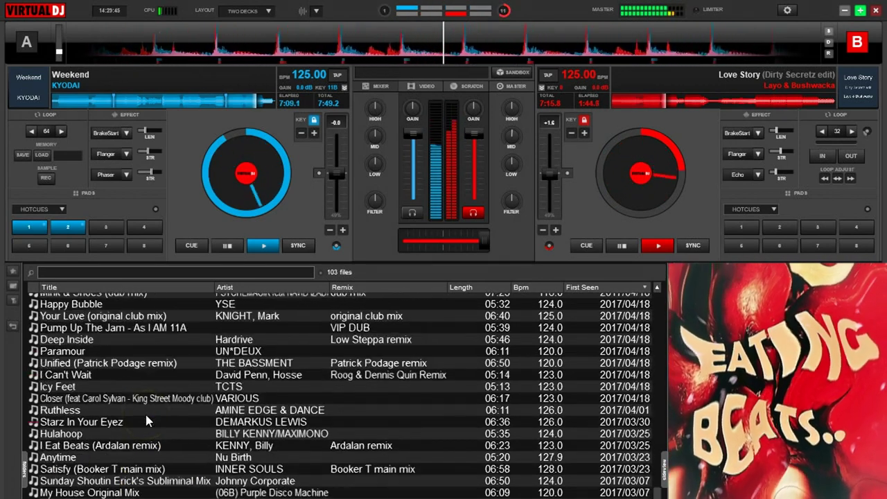
{"action": "scroll", "coordinate": [145, 420], "scroll_direction": "up", "scroll_amount": 8}
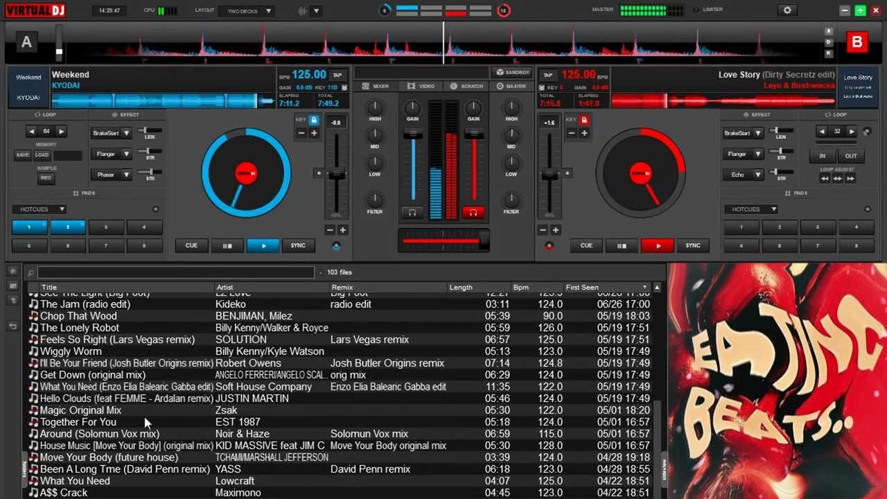
{"action": "scroll", "coordinate": [146, 421], "scroll_direction": "up", "scroll_amount": 5}
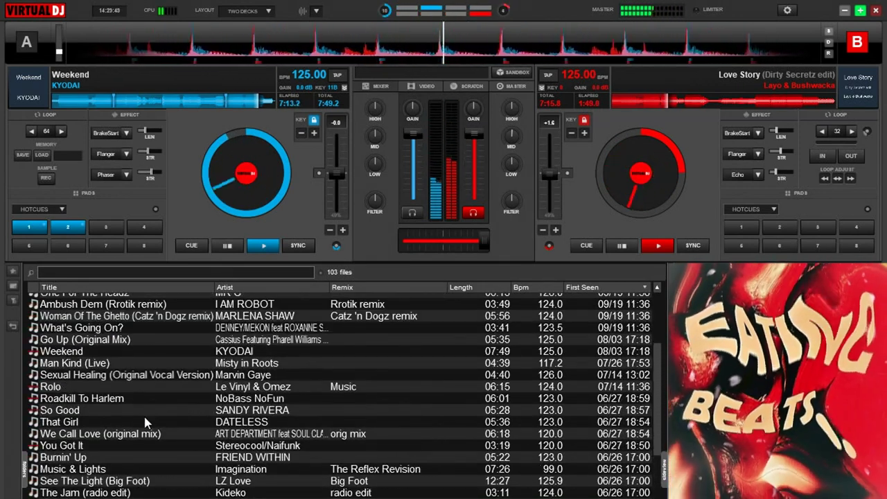
{"action": "scroll", "coordinate": [146, 422], "scroll_direction": "up", "scroll_amount": 2}
{"action": "scroll", "coordinate": [146, 423], "scroll_direction": "up", "scroll_amount": 3}
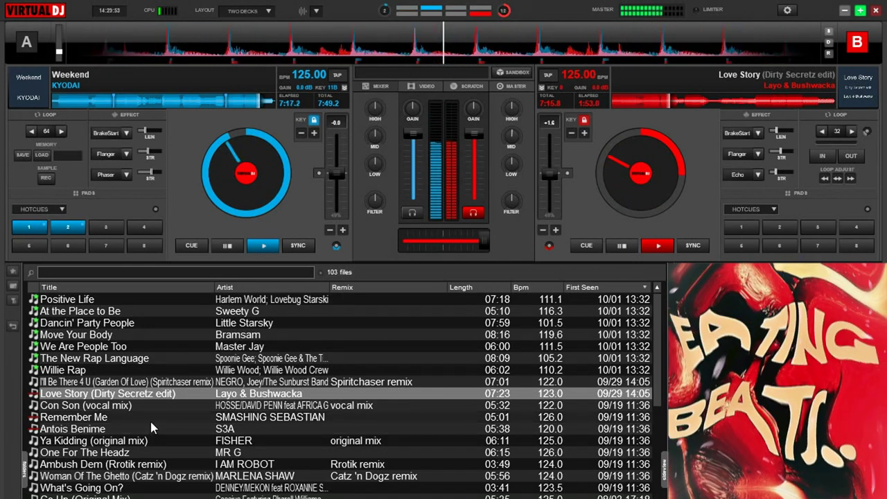
{"action": "scroll", "coordinate": [150, 419], "scroll_direction": "down", "scroll_amount": 4}
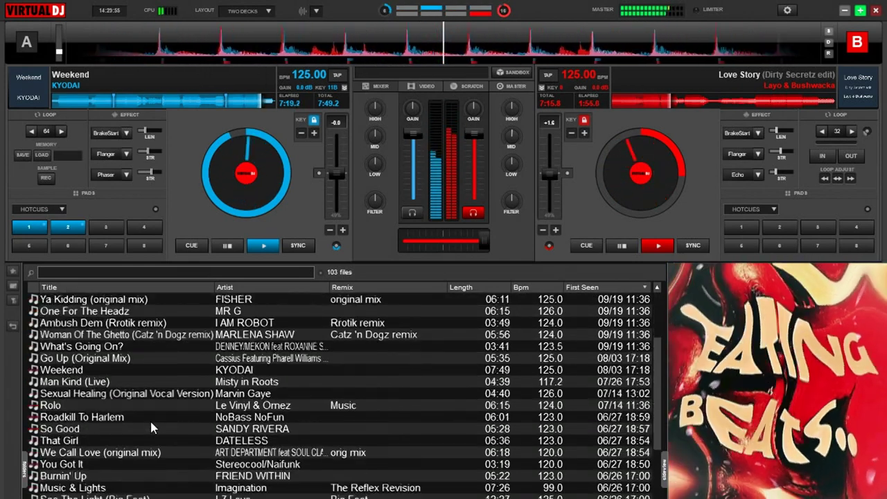
{"action": "scroll", "coordinate": [150, 419], "scroll_direction": "down", "scroll_amount": 4}
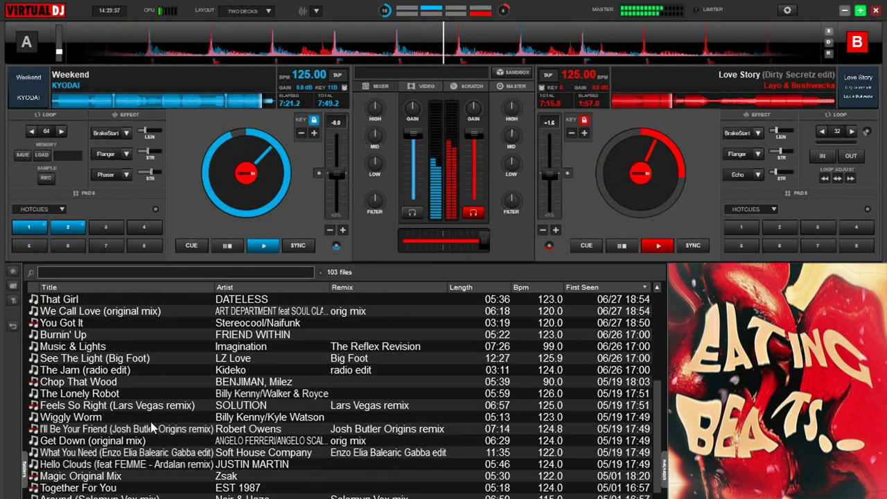
{"action": "scroll", "coordinate": [150, 427], "scroll_direction": "down", "scroll_amount": 5}
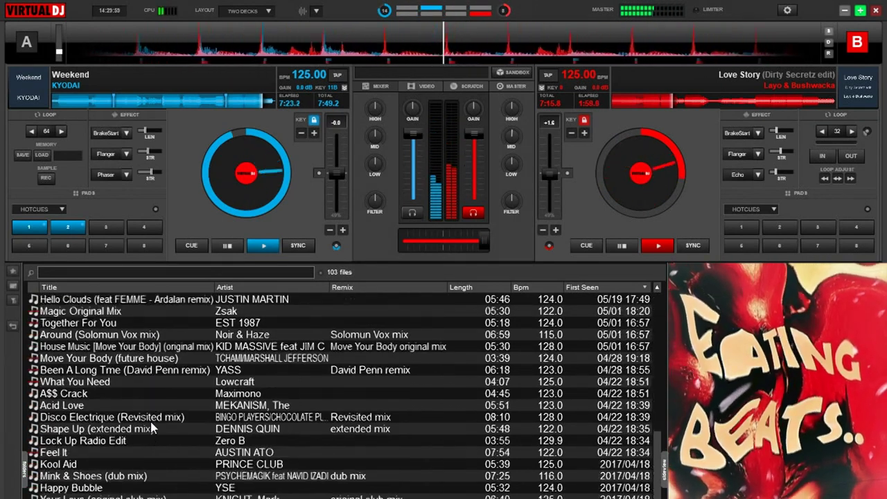
{"action": "scroll", "coordinate": [151, 428], "scroll_direction": "down", "scroll_amount": 4}
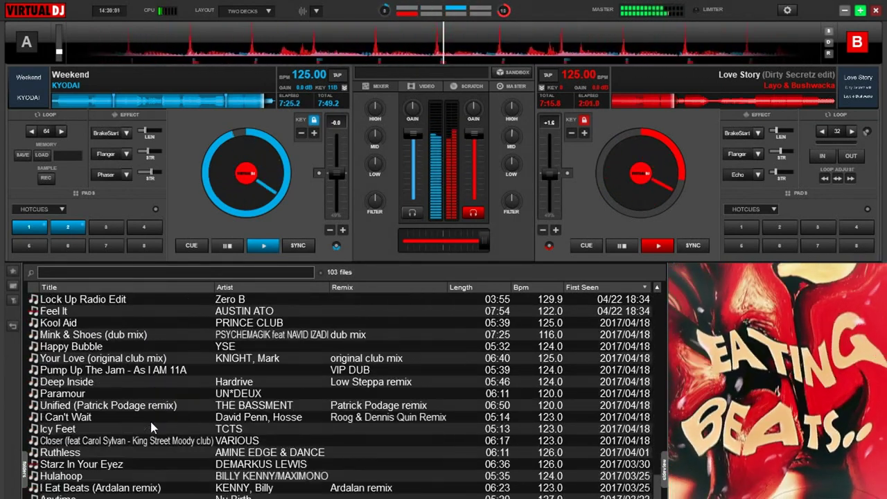
Load Hulahoop by BILLY KENNY/MAXIMONO onto deck A
{"action": "scroll", "coordinate": [150, 422], "scroll_direction": "down", "scroll_amount": 1}
{"action": "left_click", "coordinate": [114, 454]}
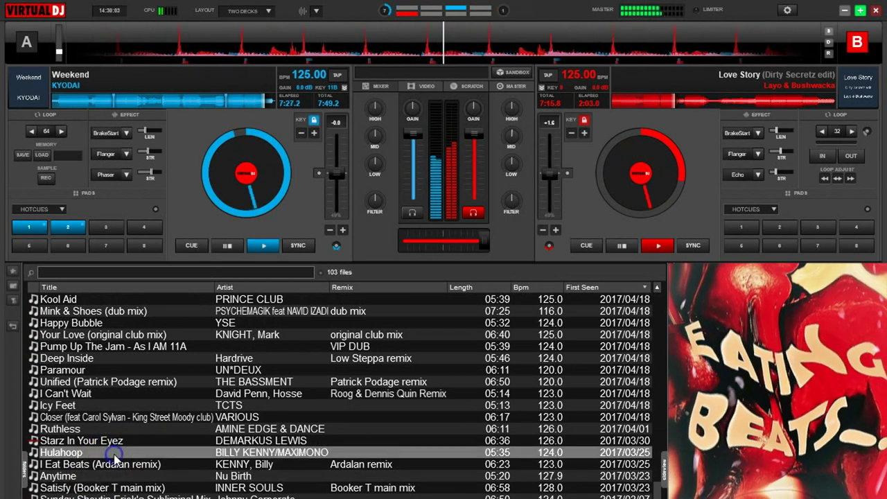
{"action": "left_click_drag", "start_coordinate": [113, 454], "coordinate": [199, 158]}
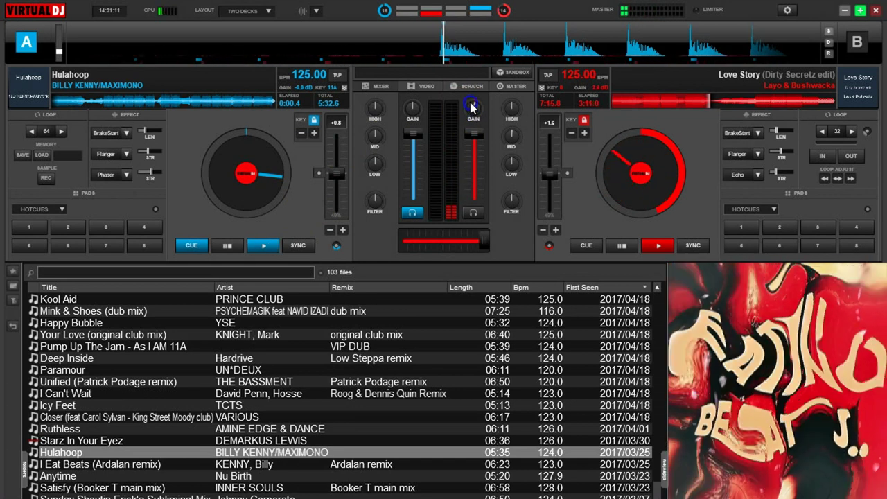
Bring deck B's boosted gain back down to neutral in small stages
{"action": "left_click_drag", "start_coordinate": [470, 106], "coordinate": [467, 105]}
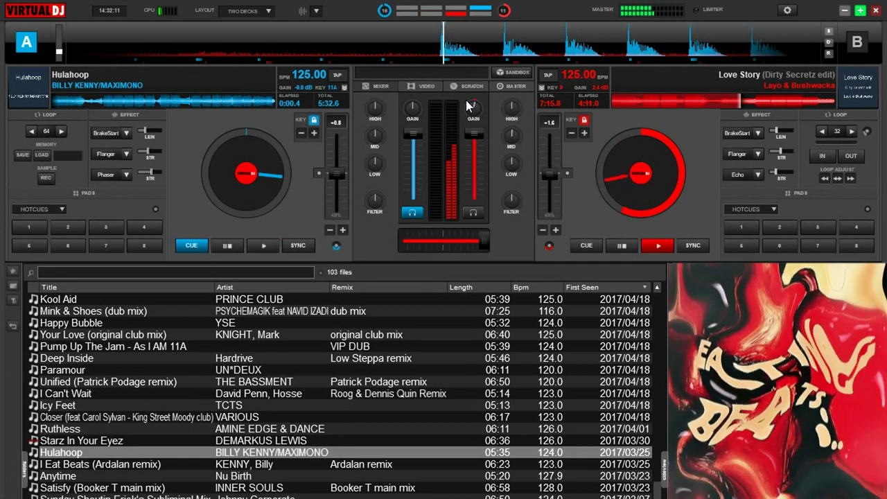
{"action": "left_click", "coordinate": [473, 108]}
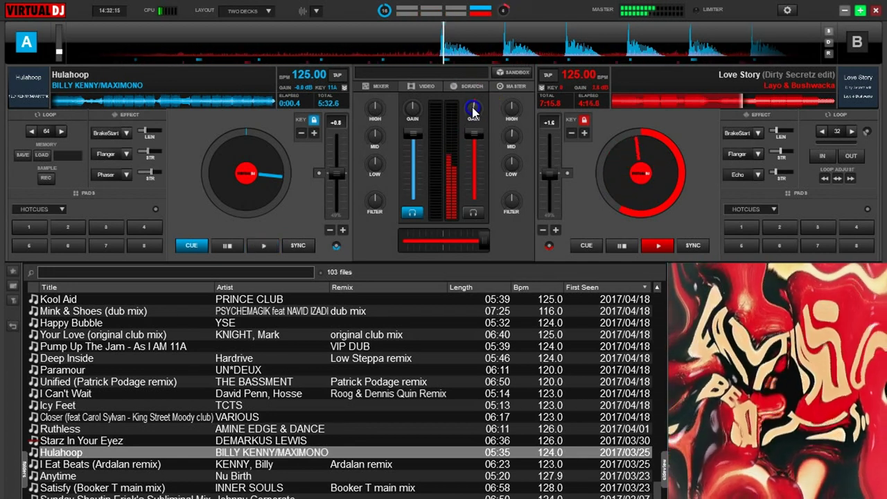
{"action": "left_click_drag", "start_coordinate": [473, 106], "coordinate": [472, 108]}
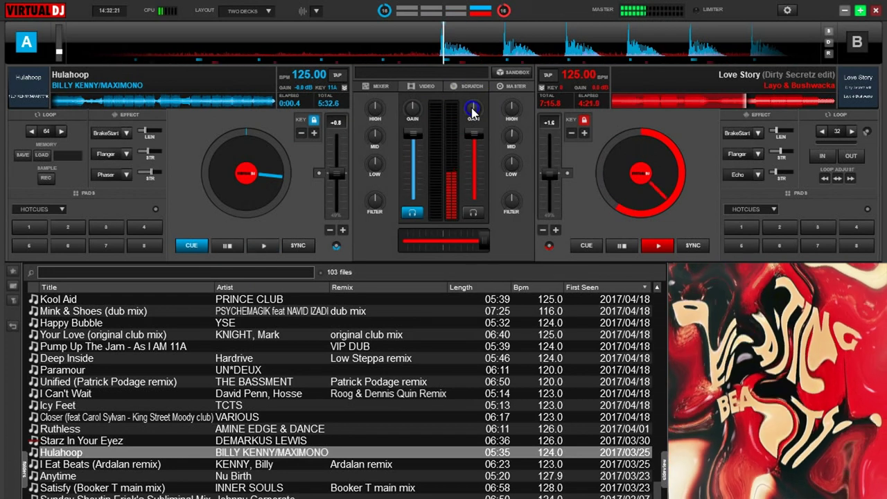
{"action": "left_click", "coordinate": [472, 109]}
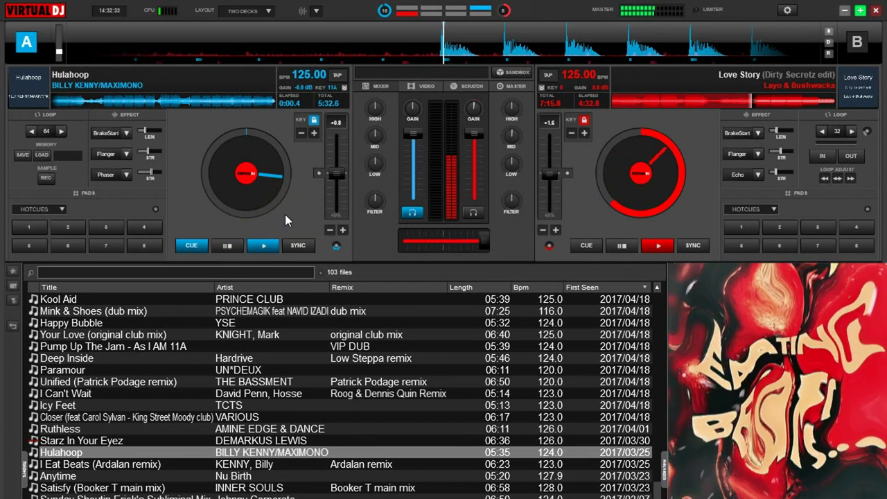
Start Hulahoop on deck A with its filter slightly high-passed and the crossfader moved slightly away from deck B
{"action": "left_click_drag", "start_coordinate": [372, 200], "coordinate": [373, 190]}
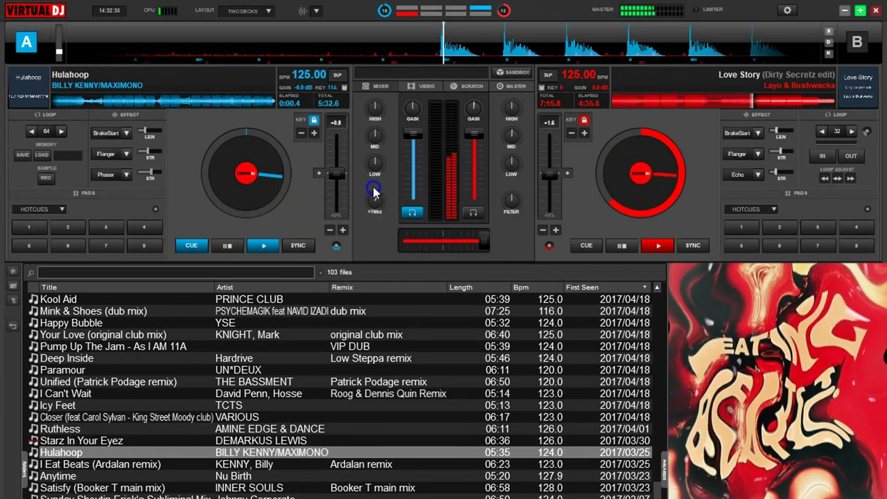
{"action": "left_click_drag", "start_coordinate": [484, 241], "coordinate": [466, 240]}
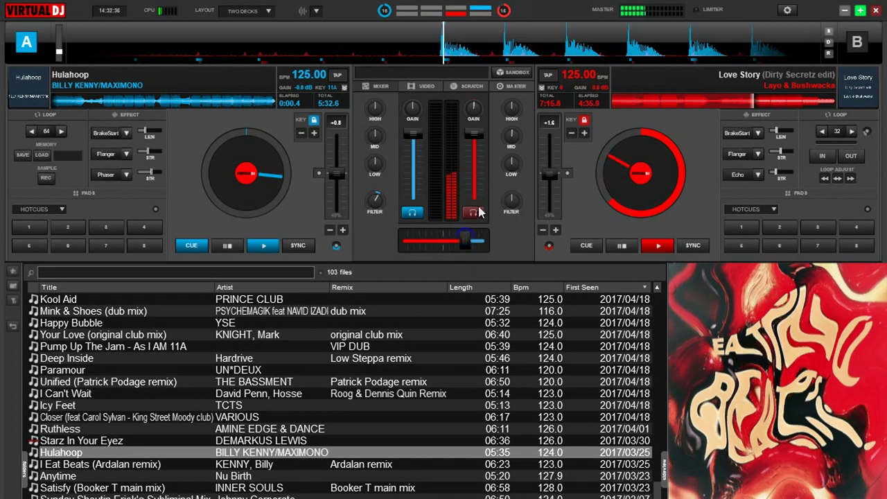
{"action": "left_click", "coordinate": [265, 247]}
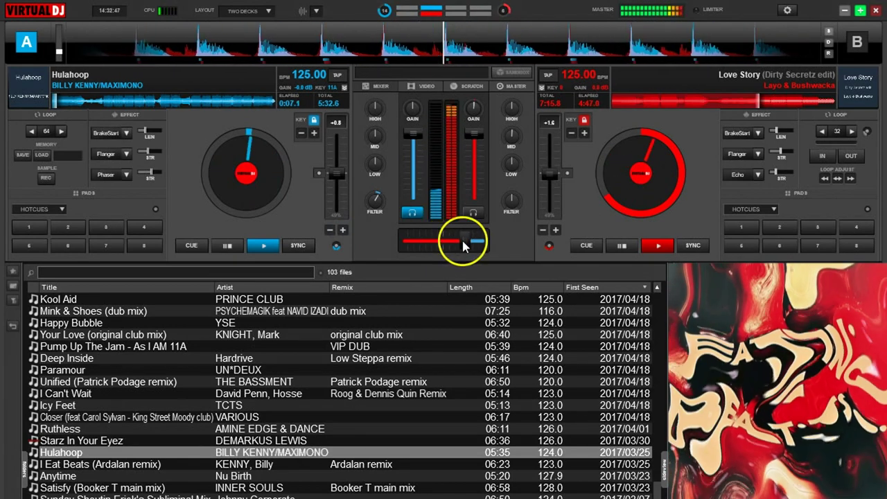
Blend Hulahoop in gradually by moving the crossfader in small stages to the centre
{"action": "left_click_drag", "start_coordinate": [463, 242], "coordinate": [456, 244]}
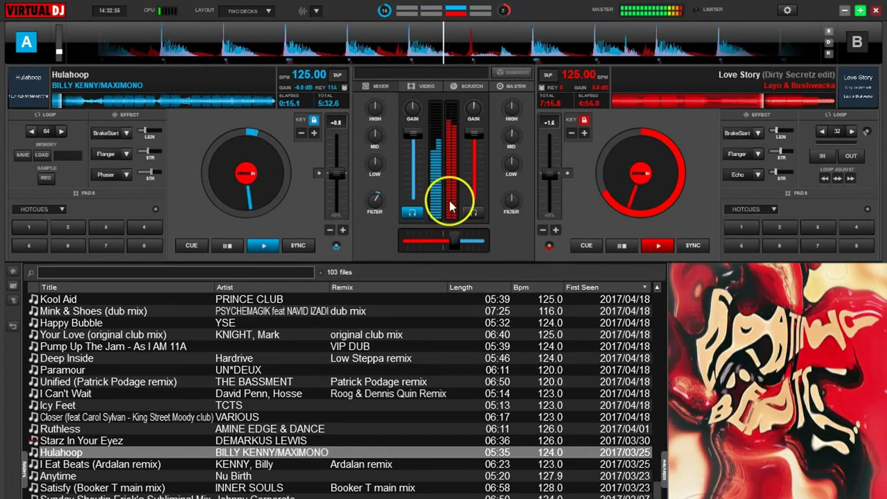
{"action": "left_click_drag", "start_coordinate": [456, 240], "coordinate": [452, 241]}
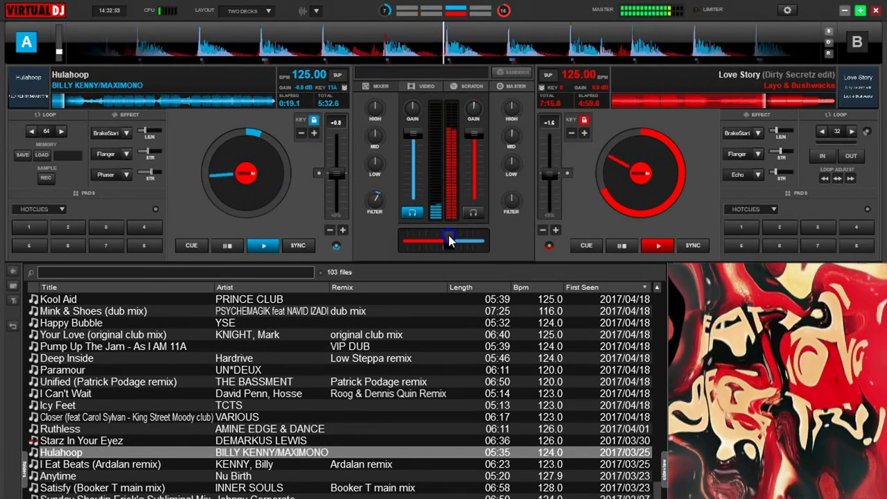
{"action": "left_click_drag", "start_coordinate": [451, 240], "coordinate": [445, 242]}
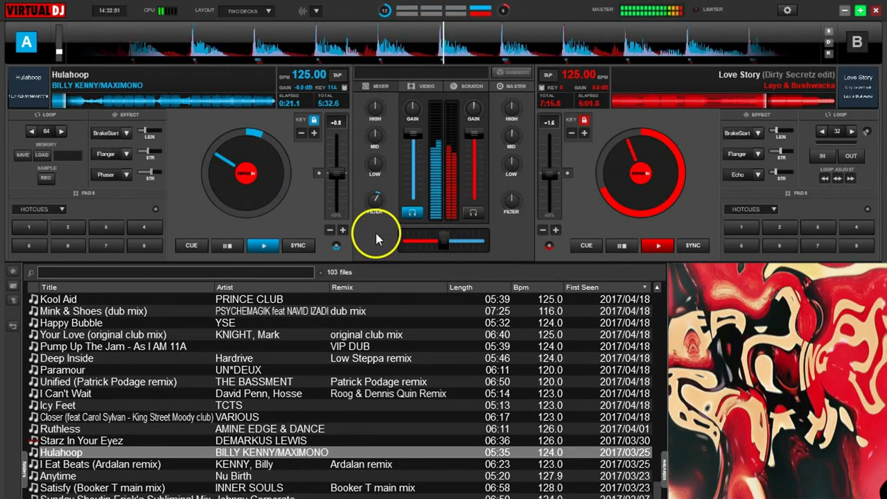
Turn deck B's filter into the low-pass range and reduce its lows while returning deck A's filter to neutral
{"action": "left_click_drag", "start_coordinate": [374, 204], "coordinate": [373, 207]}
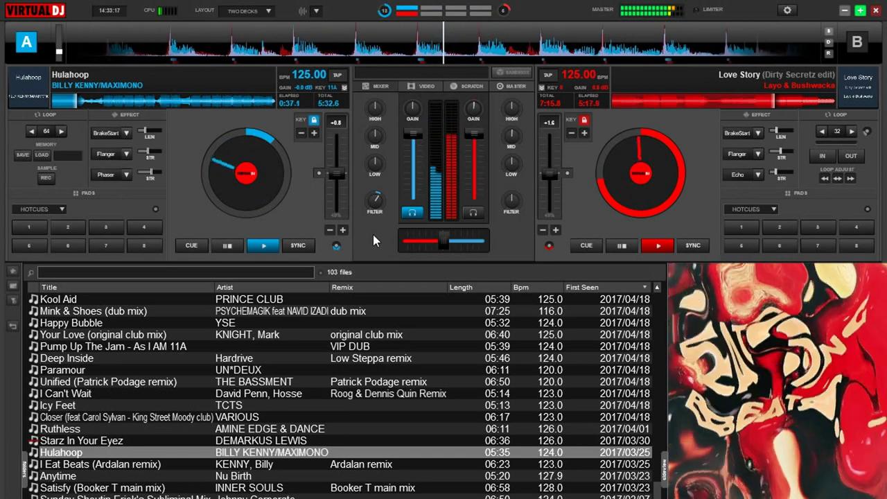
{"action": "mouse_move", "coordinate": [512, 201]}
{"action": "left_mouse_down"}
{"action": "mouse_move", "coordinate": [520, 215]}
{"action": "mouse_move", "coordinate": [511, 200]}
{"action": "left_mouse_up"}
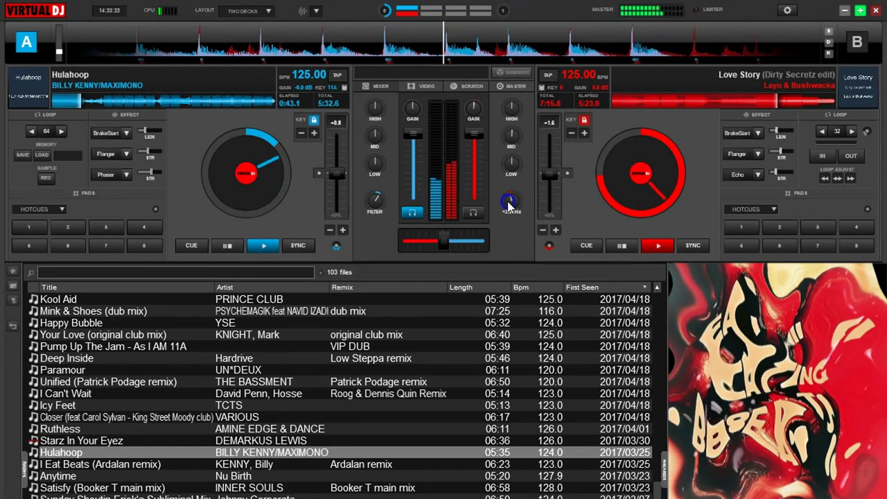
{"action": "left_click_drag", "start_coordinate": [511, 210], "coordinate": [506, 204]}
{"action": "left_click_drag", "start_coordinate": [511, 162], "coordinate": [505, 169]}
{"action": "left_click_drag", "start_coordinate": [377, 199], "coordinate": [373, 201]}
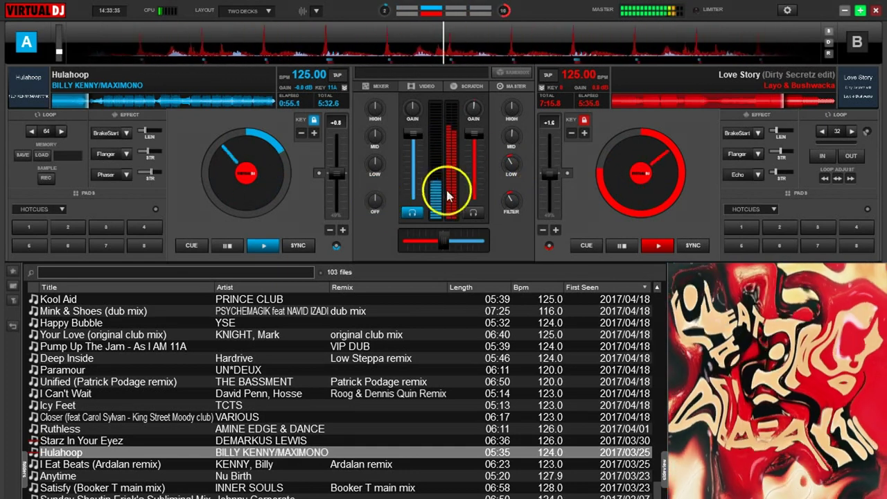
Thin out deck B with deeper low and filter cuts and slightly raised mids while moving the crossfader fully to deck A
{"action": "left_click_drag", "start_coordinate": [508, 162], "coordinate": [506, 215]}
{"action": "left_click_drag", "start_coordinate": [451, 243], "coordinate": [426, 240]}
{"action": "left_click_drag", "start_coordinate": [510, 137], "coordinate": [508, 124]}
{"action": "left_click_drag", "start_coordinate": [508, 163], "coordinate": [507, 178]}
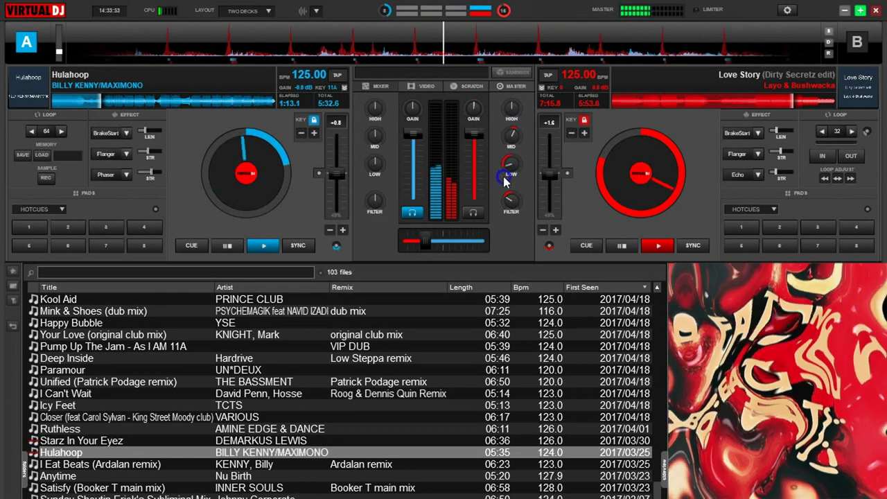
{"action": "left_click_drag", "start_coordinate": [426, 240], "coordinate": [375, 239]}
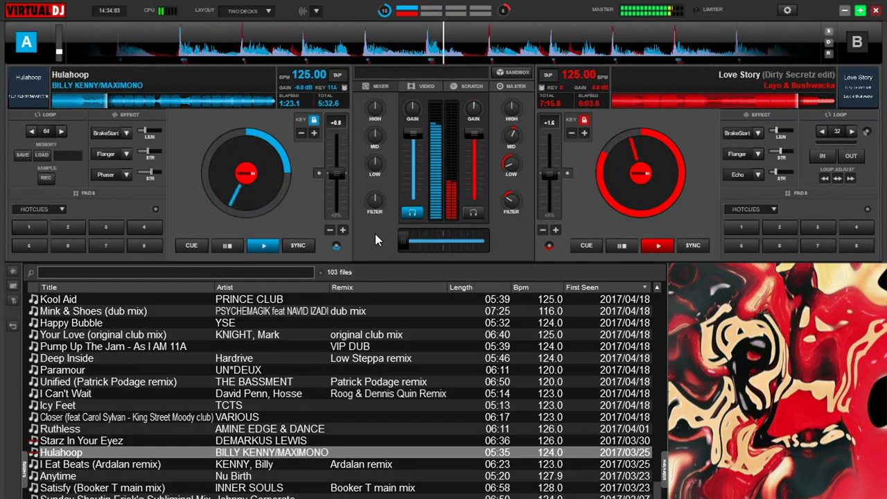
Stop deck B at its cue point and reset its filter, lows and mids to neutral
{"action": "left_click", "coordinate": [583, 247]}
{"action": "double_click", "coordinate": [511, 201]}
{"action": "double_click", "coordinate": [511, 161]}
{"action": "double_click", "coordinate": [510, 139]}
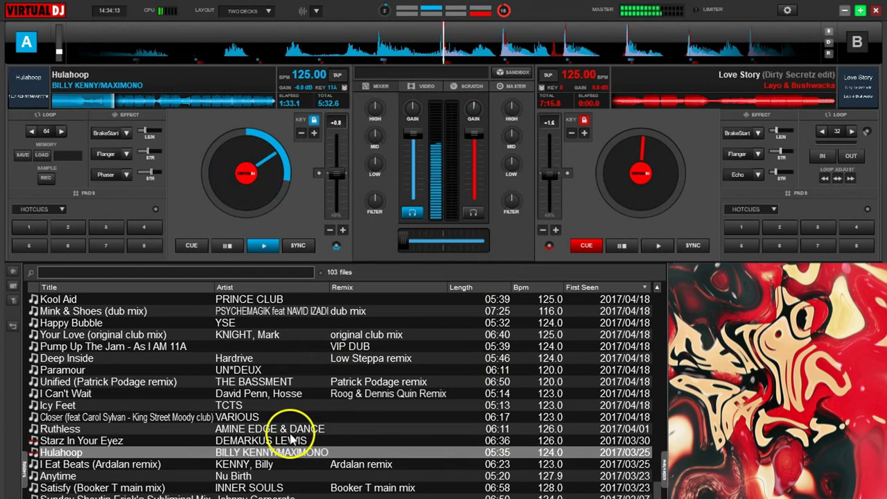
Load Shape Up (extended mix) onto deck B
{"action": "scroll", "coordinate": [293, 430], "scroll_direction": "up", "scroll_amount": 2}
{"action": "scroll", "coordinate": [293, 441], "scroll_direction": "up", "scroll_amount": 2}
{"action": "left_click_drag", "start_coordinate": [228, 359], "coordinate": [606, 193]}
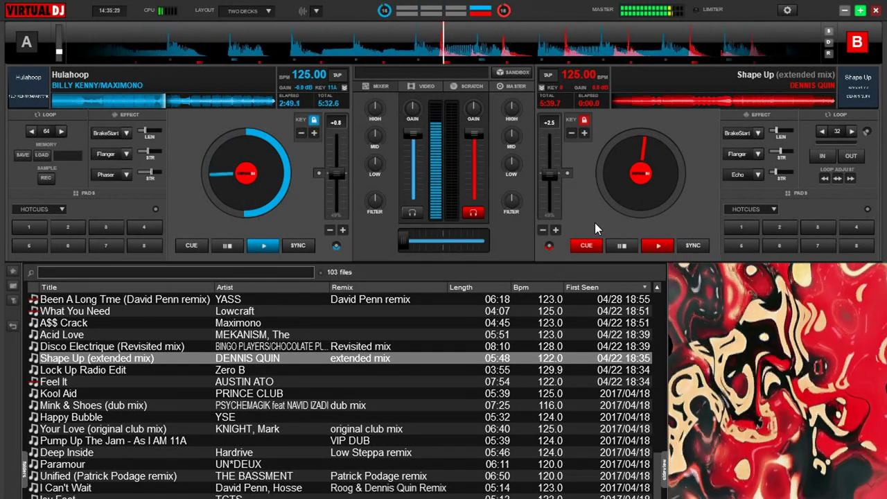
{"action": "key", "text": "space"}
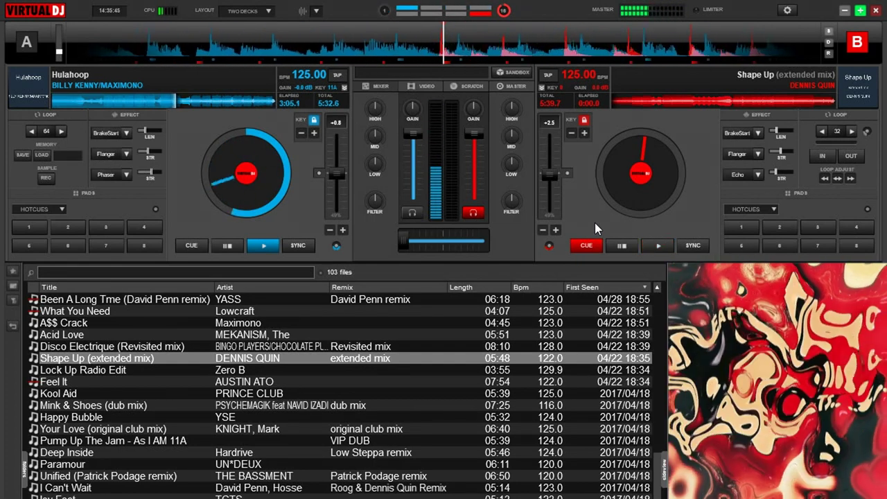
Start Shape Up on deck B, lined up to its first beat, with its filter slightly high-passed and the crossfader moved slightly away from deck A
{"action": "left_click_drag", "start_coordinate": [511, 206], "coordinate": [511, 193]}
{"action": "left_click_drag", "start_coordinate": [448, 242], "coordinate": [425, 240]}
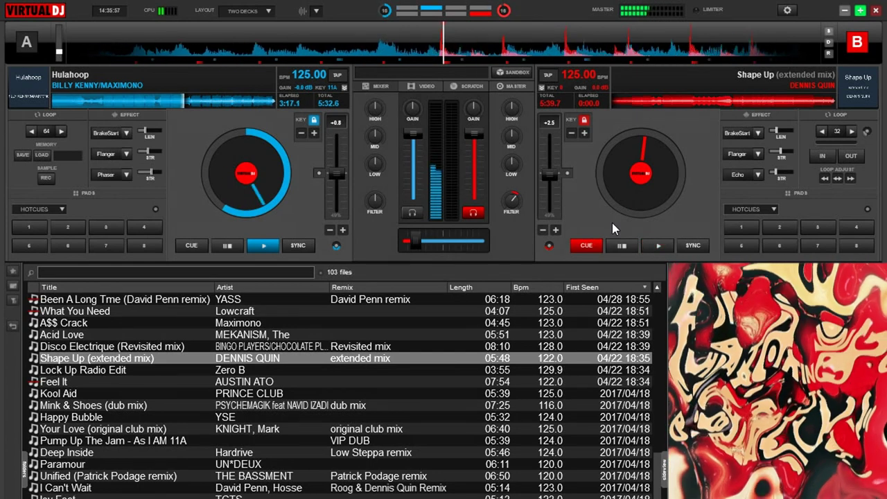
{"action": "left_click_drag", "start_coordinate": [503, 48], "coordinate": [507, 48]}
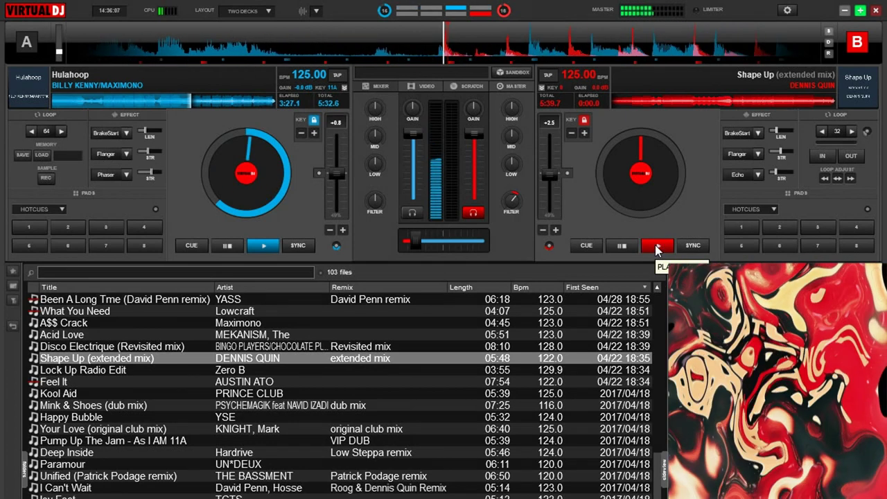
{"action": "left_click", "coordinate": [657, 248]}
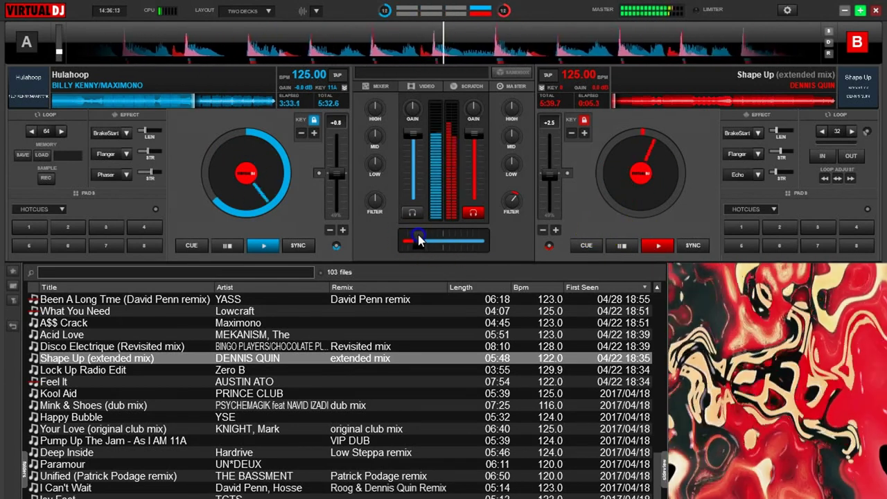
Bring in Shape Up by moving the crossfader to the centre and returning deck B's filter to neutral
{"action": "left_click_drag", "start_coordinate": [422, 239], "coordinate": [444, 240]}
{"action": "left_click", "coordinate": [512, 199]}
{"action": "left_click_drag", "start_coordinate": [511, 199], "coordinate": [511, 202]}
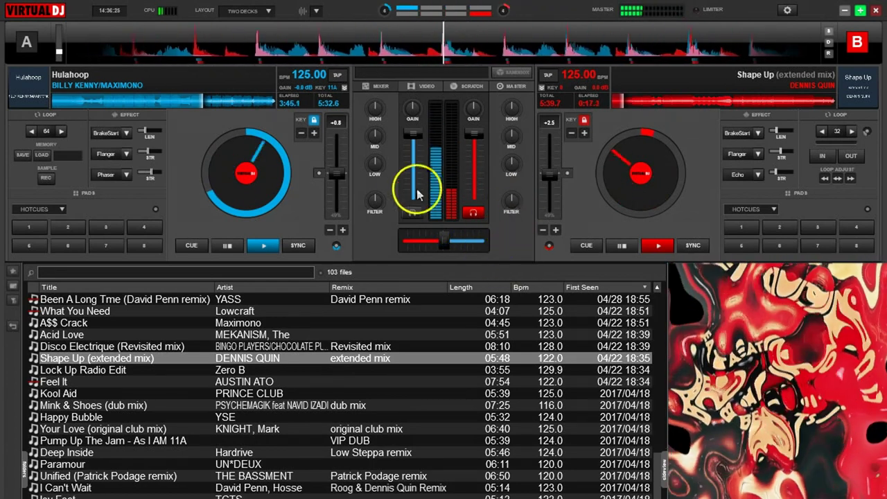
Gradually raise deck A's filter in the high-pass range to about 1.4 kHz
{"action": "left_click", "coordinate": [373, 202]}
{"action": "left_click_drag", "start_coordinate": [372, 200], "coordinate": [374, 196]}
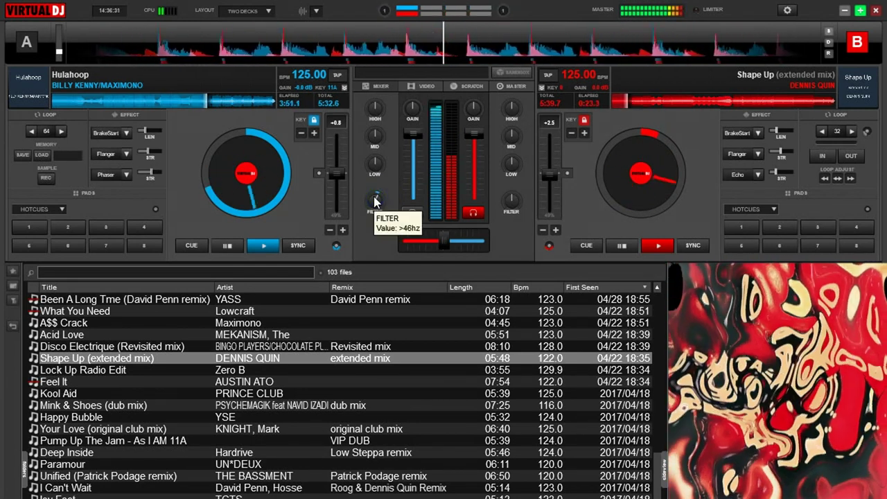
{"action": "left_click", "coordinate": [556, 229]}
{"action": "left_click_drag", "start_coordinate": [374, 202], "coordinate": [373, 201]}
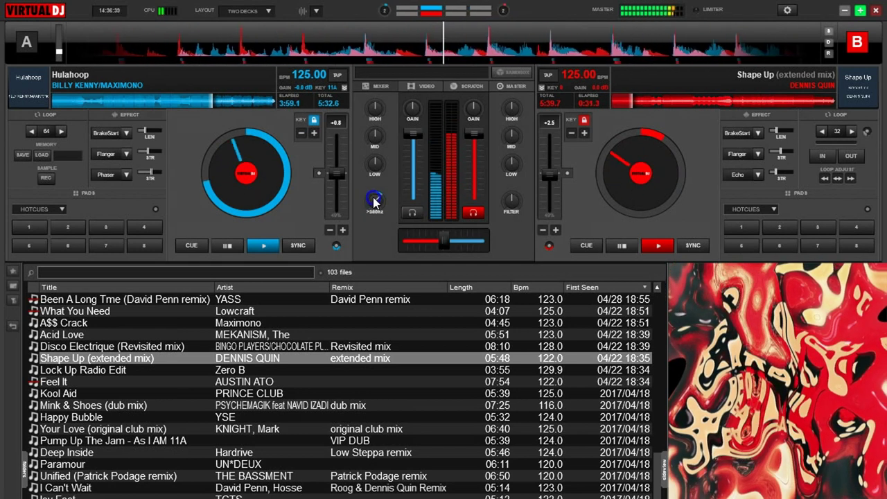
{"action": "left_click_drag", "start_coordinate": [373, 198], "coordinate": [373, 201]}
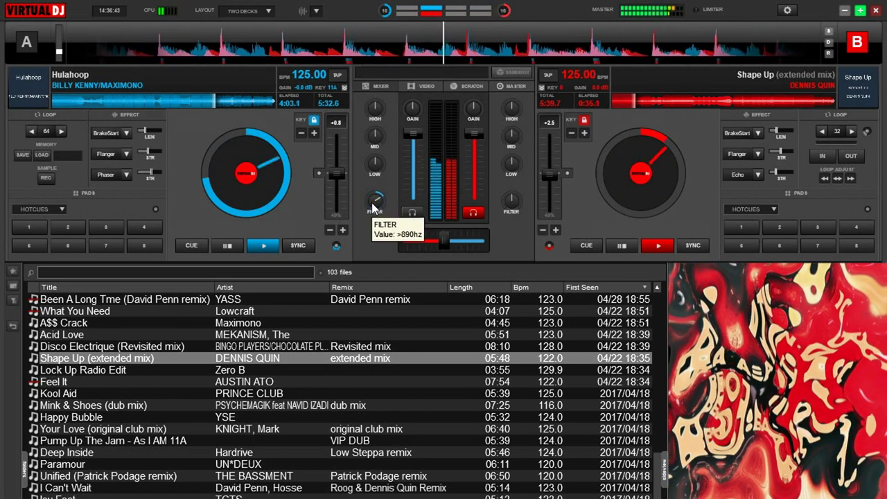
{"action": "left_click_drag", "start_coordinate": [372, 201], "coordinate": [372, 205]}
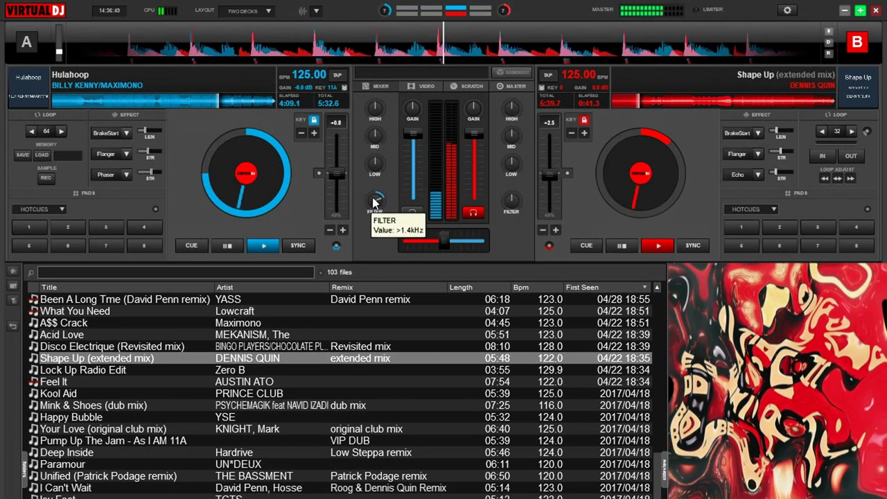
Cut deck A's lows while moving the crossfader fully to deck B, and reset deck A's filter and lows to neutral
{"action": "left_click_drag", "start_coordinate": [379, 161], "coordinate": [375, 200]}
{"action": "left_click_drag", "start_coordinate": [444, 240], "coordinate": [529, 234]}
{"action": "double_click", "coordinate": [374, 201]}
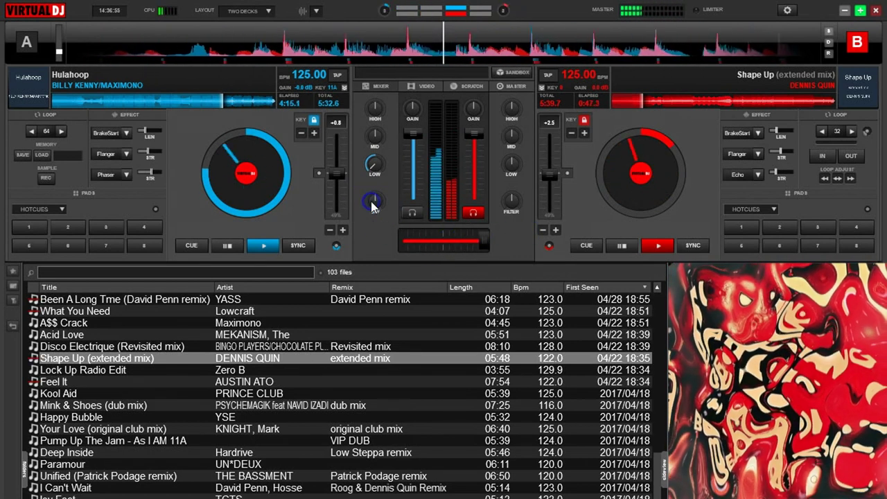
{"action": "double_click", "coordinate": [375, 165]}
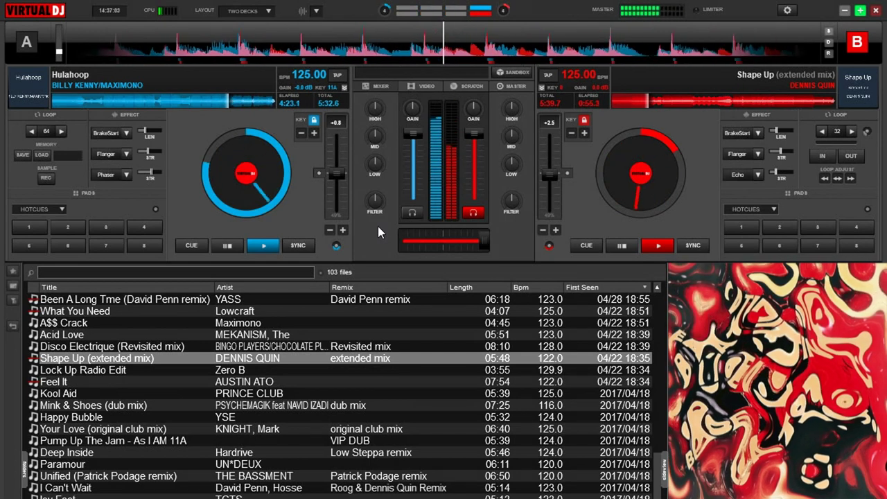
Browse the track list for the next song and load The Jam (radio edit) onto deck A
{"action": "scroll", "coordinate": [270, 410], "scroll_direction": "down", "scroll_amount": 6}
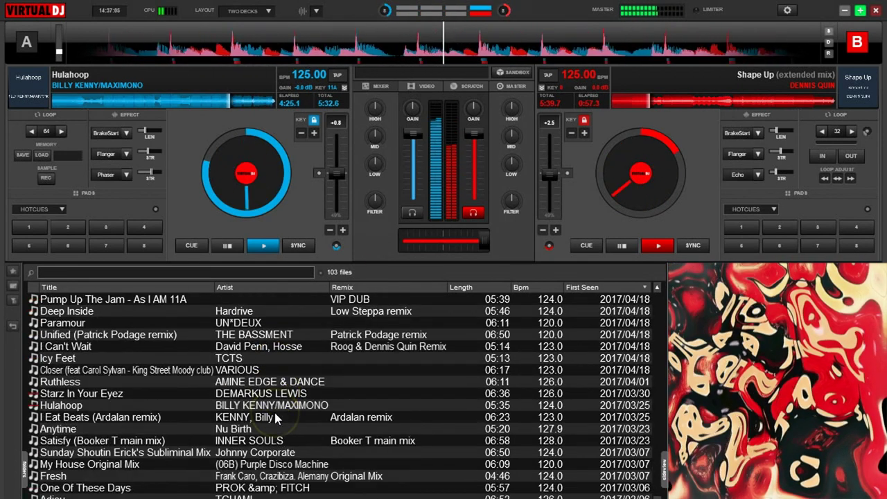
{"action": "scroll", "coordinate": [276, 417], "scroll_direction": "down", "scroll_amount": 3}
{"action": "scroll", "coordinate": [275, 417], "scroll_direction": "down", "scroll_amount": 1}
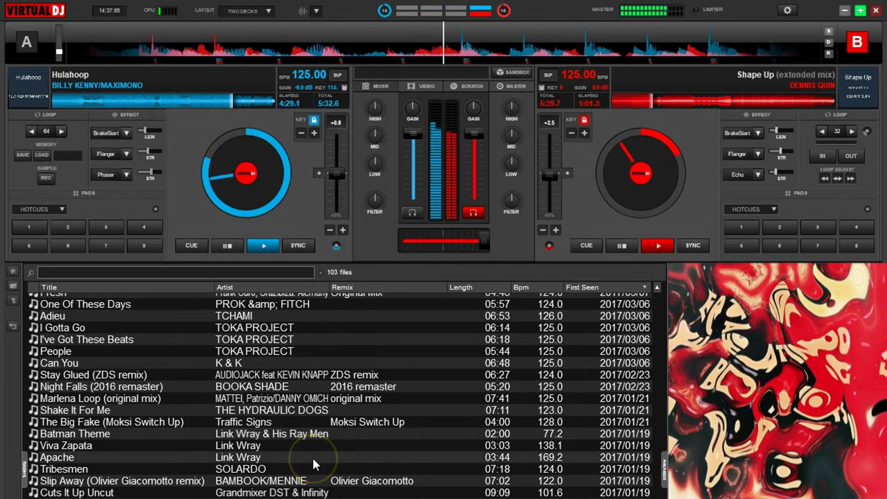
{"action": "scroll", "coordinate": [312, 456], "scroll_direction": "up", "scroll_amount": 2}
{"action": "scroll", "coordinate": [314, 464], "scroll_direction": "up", "scroll_amount": 4}
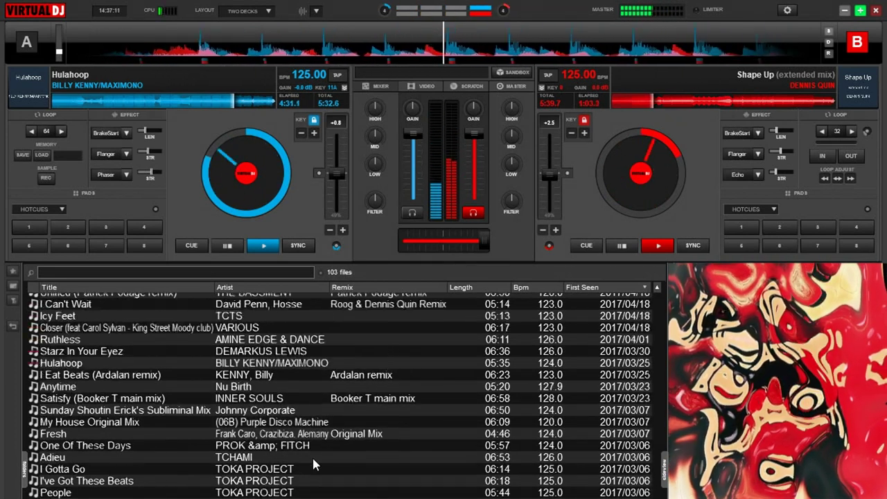
{"action": "scroll", "coordinate": [314, 464], "scroll_direction": "up", "scroll_amount": 6}
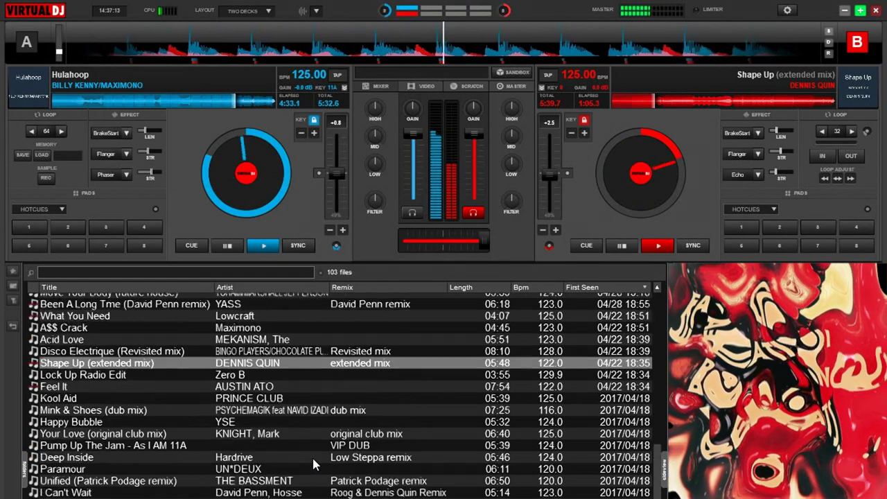
{"action": "scroll", "coordinate": [314, 465], "scroll_direction": "up", "scroll_amount": 4}
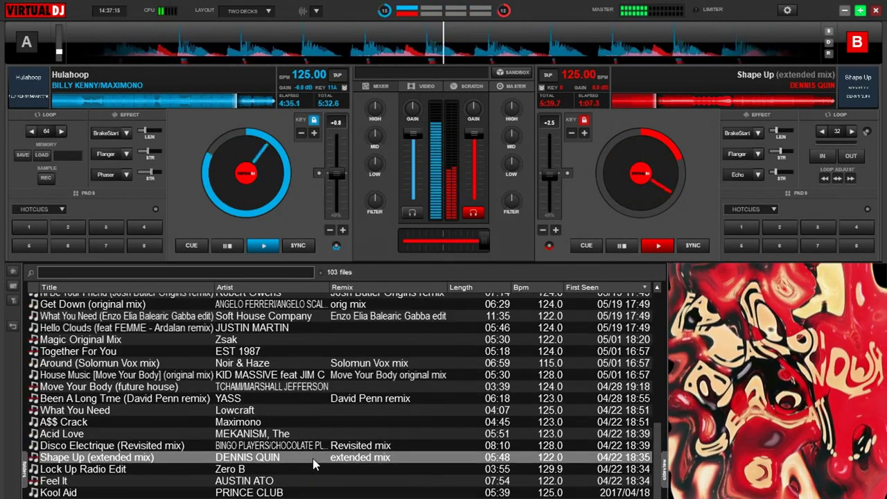
{"action": "scroll", "coordinate": [313, 465], "scroll_direction": "up", "scroll_amount": 2}
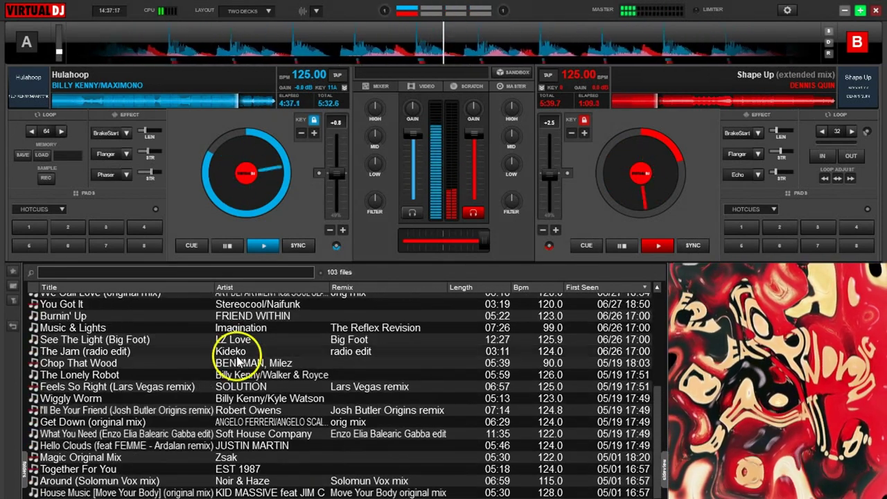
{"action": "left_click_drag", "start_coordinate": [237, 352], "coordinate": [203, 221]}
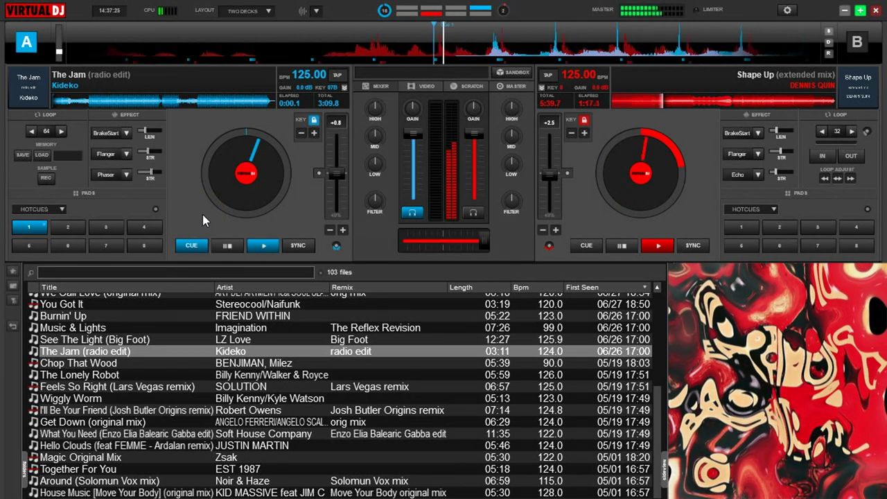
Shift The Jam back to its very first beat on deck A and set the cue point there
{"action": "left_click", "coordinate": [422, 61]}
{"action": "left_click", "coordinate": [192, 246]}
{"action": "left_click", "coordinate": [469, 49]}
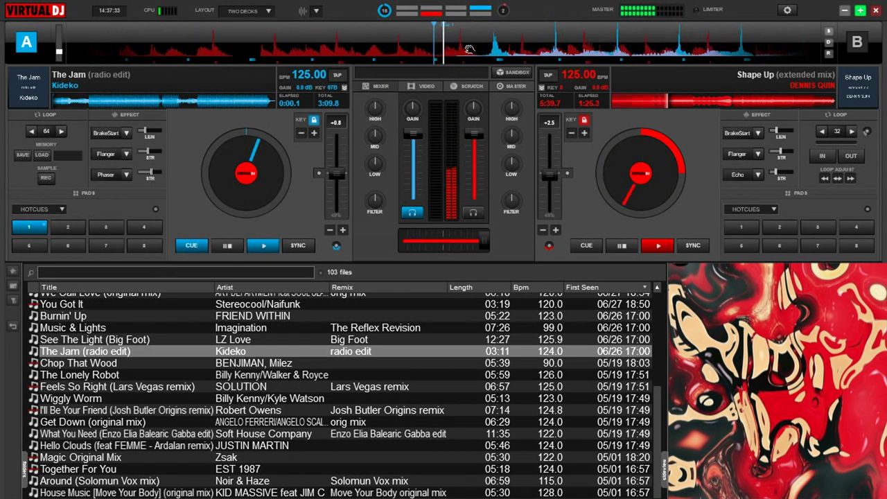
{"action": "left_click_drag", "start_coordinate": [467, 46], "coordinate": [471, 46]}
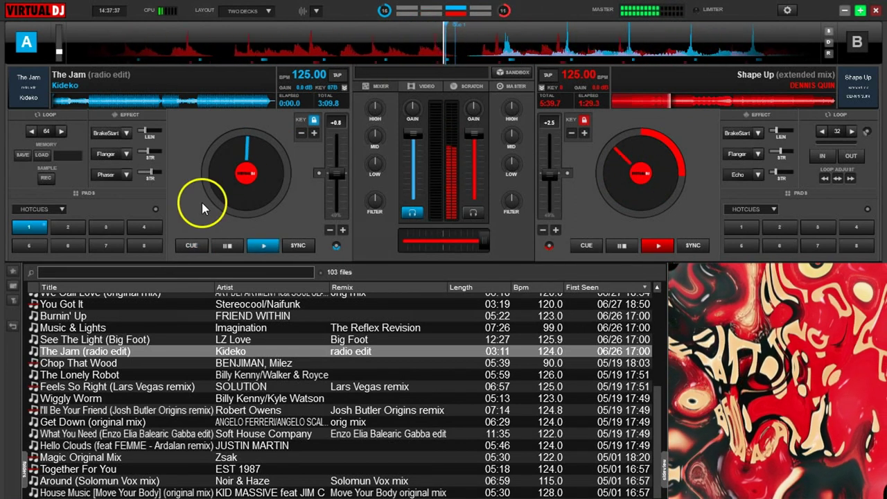
{"action": "left_click", "coordinate": [183, 243]}
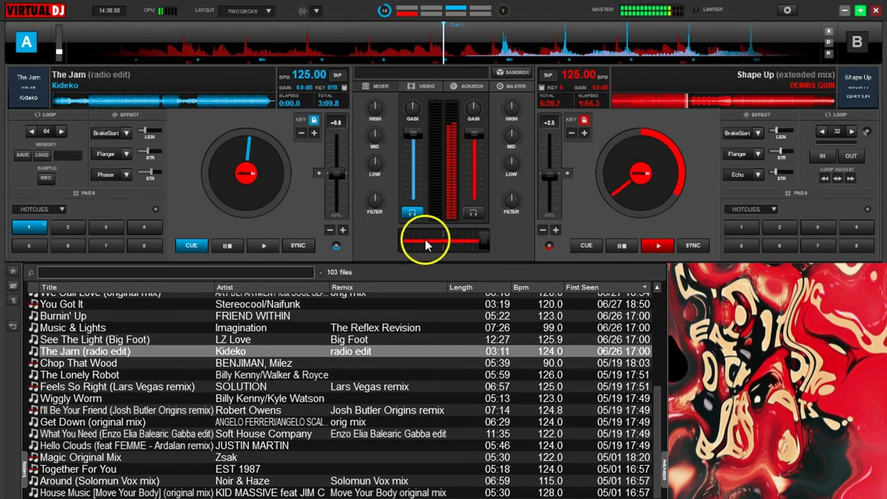
Centre the crossfader and replace deck B's Flanger effect with Backspin
{"action": "left_click", "coordinate": [442, 241]}
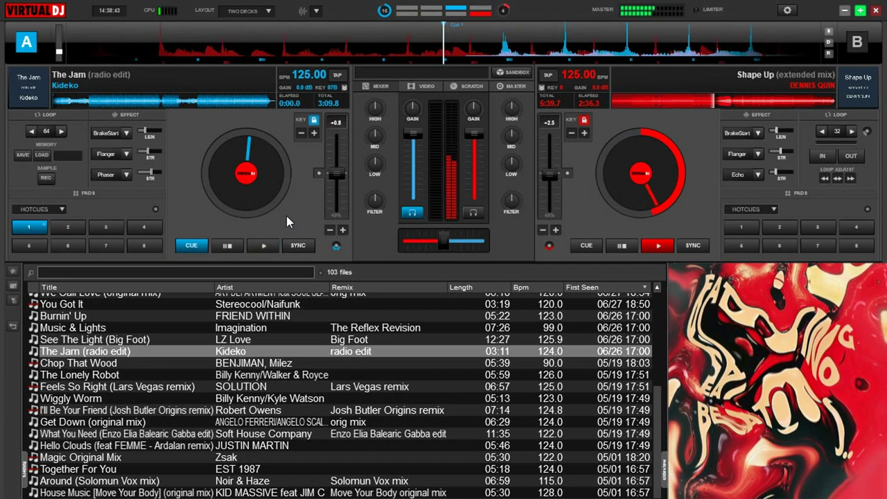
{"action": "left_click", "coordinate": [758, 154]}
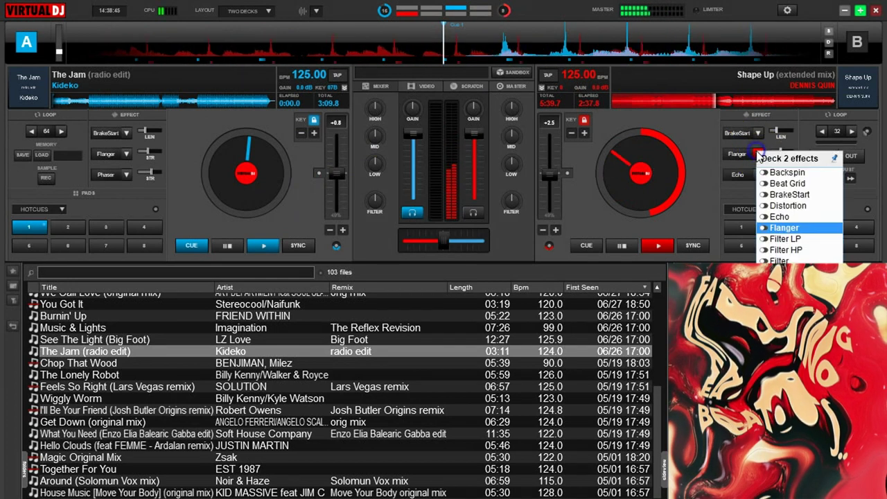
{"action": "left_click", "coordinate": [787, 172]}
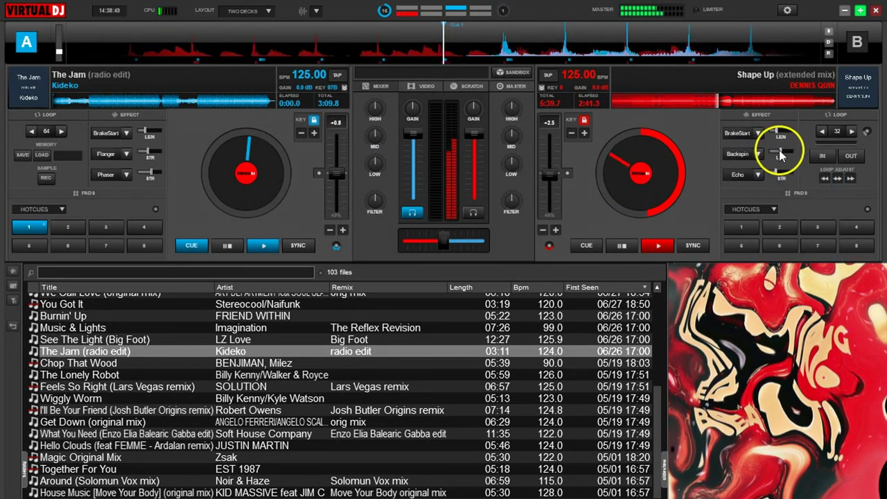
{"action": "mouse_move", "coordinate": [781, 154]}
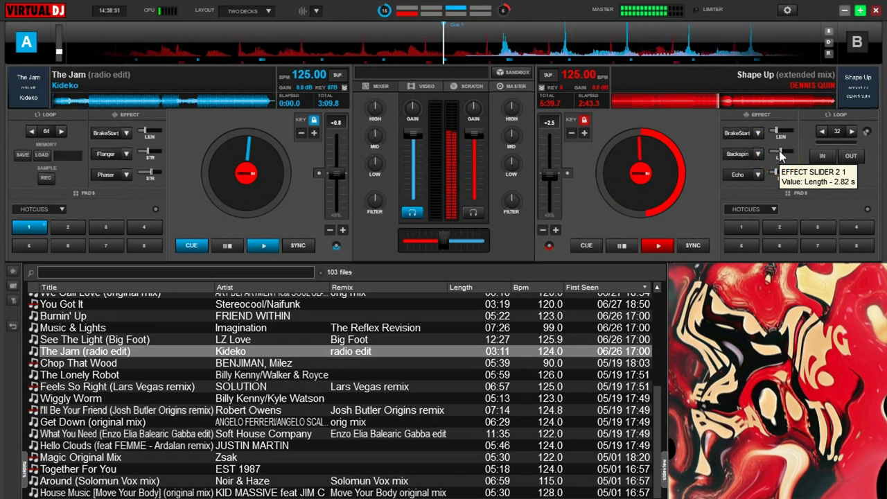
{"action": "left_click", "coordinate": [779, 153]}
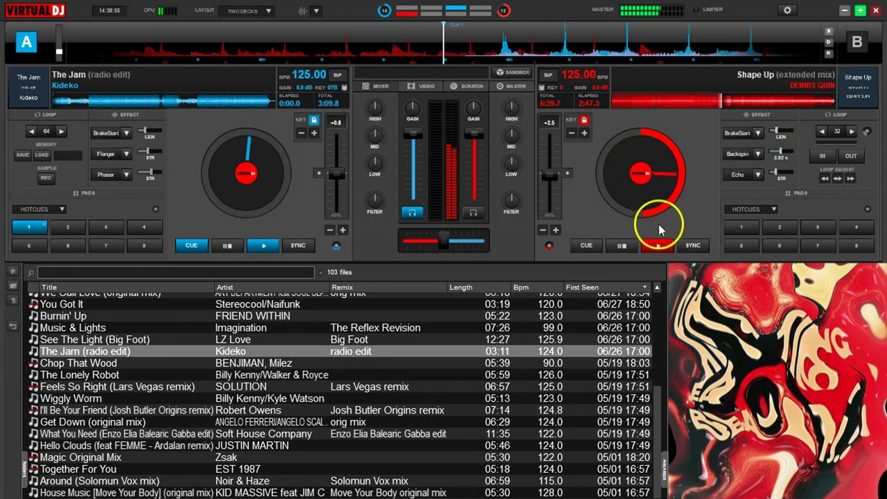
{"action": "left_click", "coordinate": [585, 206]}
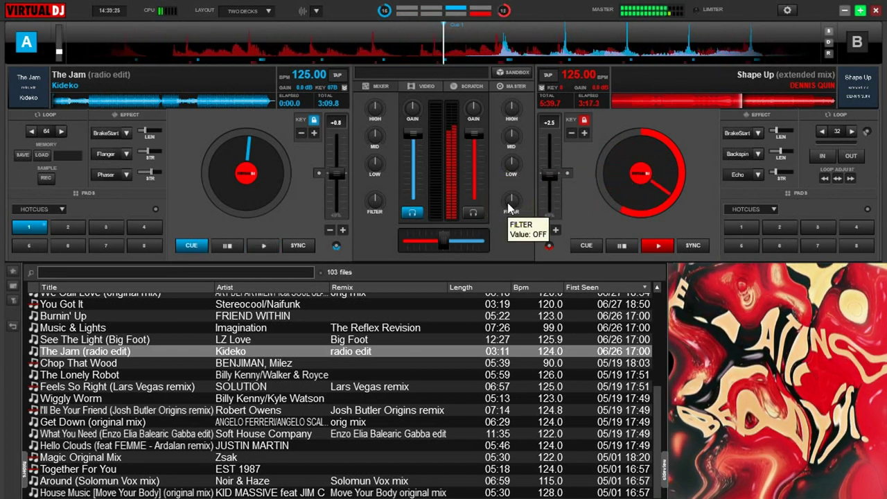
Switch from a slightly high-passed Shape Up to The Jam using BrakeStart on both decks, moving the crossfader in stages fully to deck A
{"action": "left_click_drag", "start_coordinate": [509, 208], "coordinate": [509, 188]}
{"action": "left_click_drag", "start_coordinate": [446, 239], "coordinate": [430, 241]}
{"action": "left_click", "coordinate": [734, 132]}
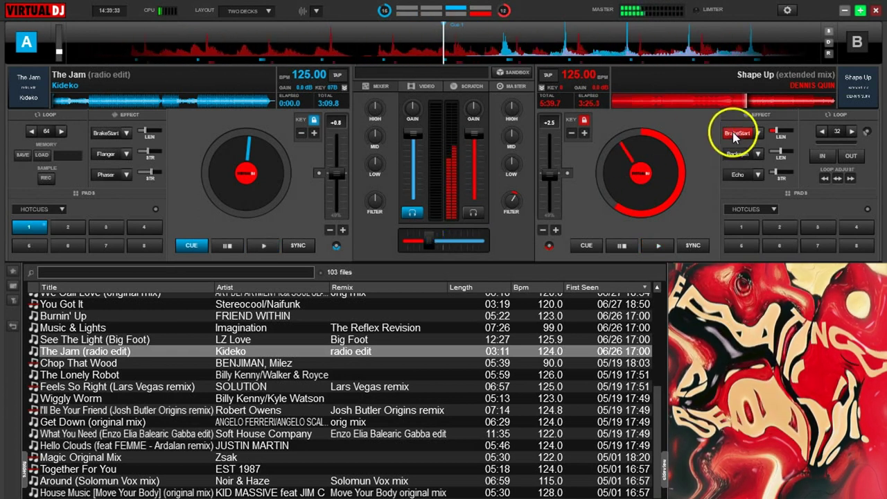
{"action": "left_click", "coordinate": [105, 133]}
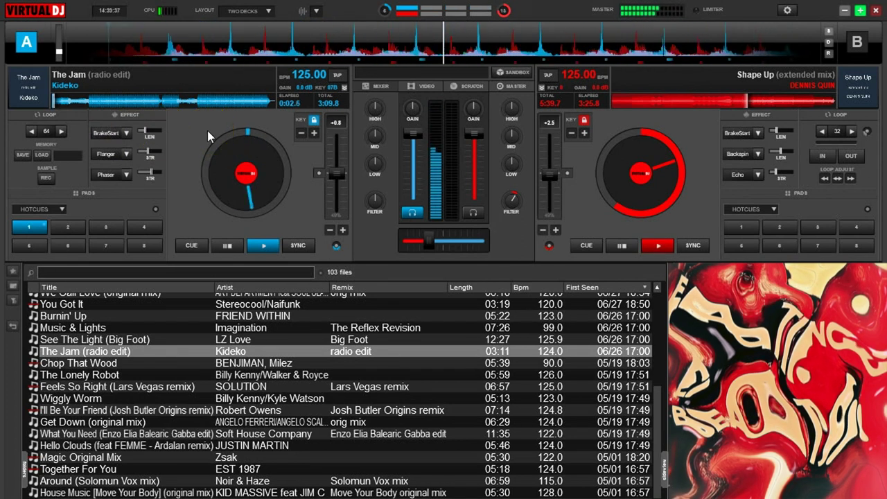
{"action": "left_click_drag", "start_coordinate": [429, 240], "coordinate": [375, 240]}
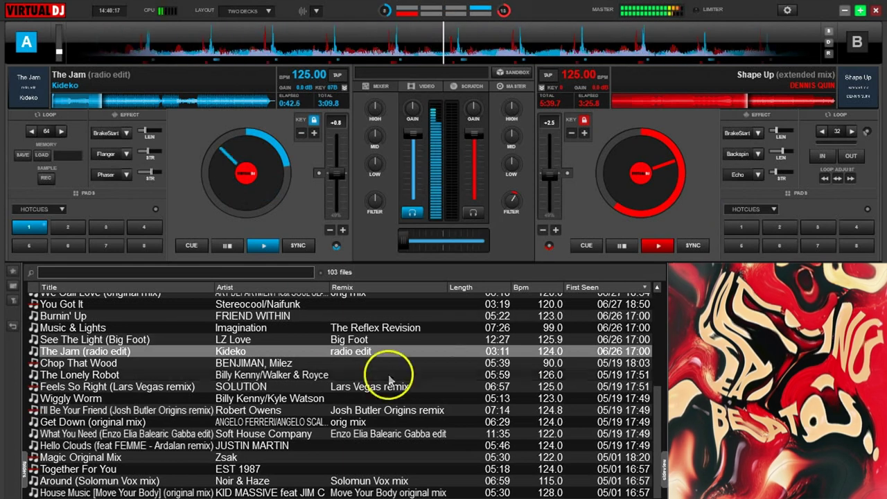
Browse the track list for the next song and load Ya Kidding (original mix) onto deck B
{"action": "scroll", "coordinate": [231, 431], "scroll_direction": "up", "scroll_amount": 3}
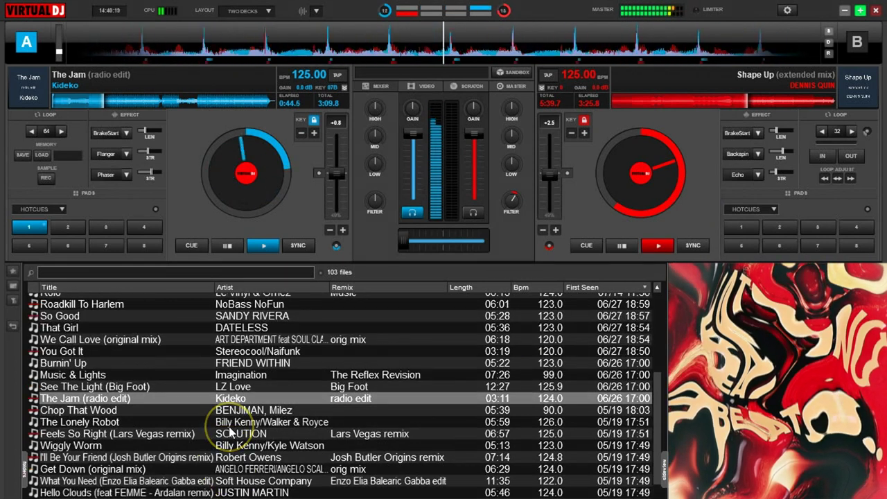
{"action": "scroll", "coordinate": [231, 431], "scroll_direction": "up", "scroll_amount": 1}
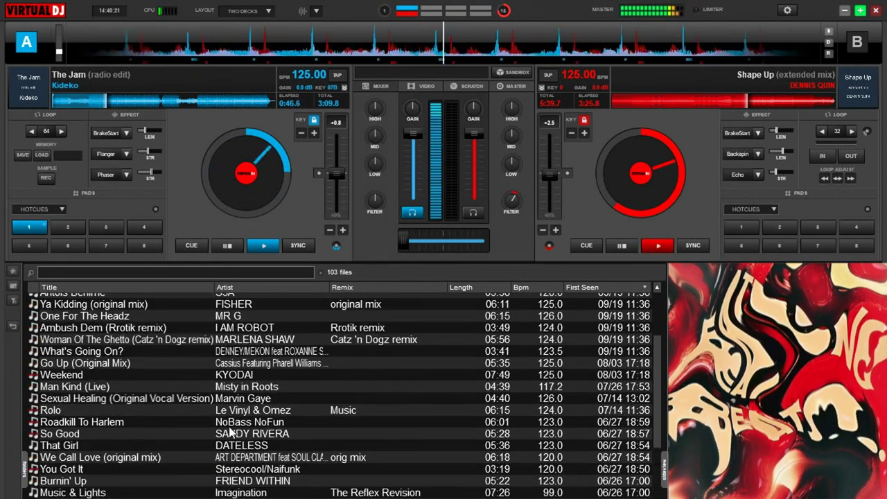
{"action": "left_click", "coordinate": [233, 326]}
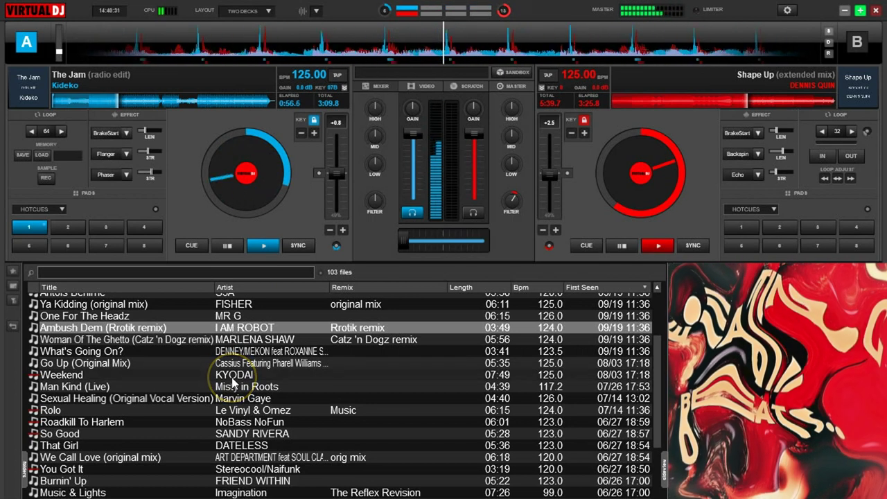
{"action": "scroll", "coordinate": [233, 382], "scroll_direction": "up", "scroll_amount": 4}
{"action": "scroll", "coordinate": [234, 382], "scroll_direction": "down", "scroll_amount": 5}
{"action": "scroll", "coordinate": [235, 382], "scroll_direction": "down", "scroll_amount": 2}
{"action": "scroll", "coordinate": [323, 378], "scroll_direction": "up", "scroll_amount": 2}
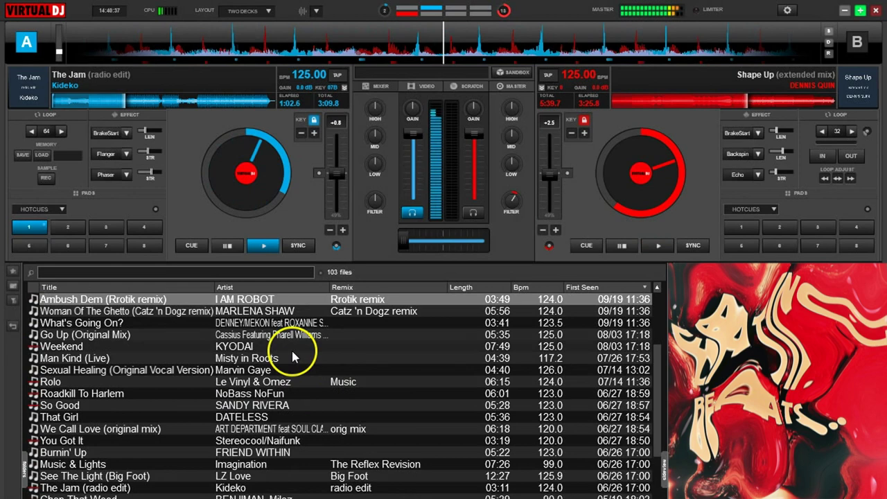
{"action": "scroll", "coordinate": [291, 353], "scroll_direction": "down", "scroll_amount": 3}
{"action": "scroll", "coordinate": [291, 371], "scroll_direction": "down", "scroll_amount": 6}
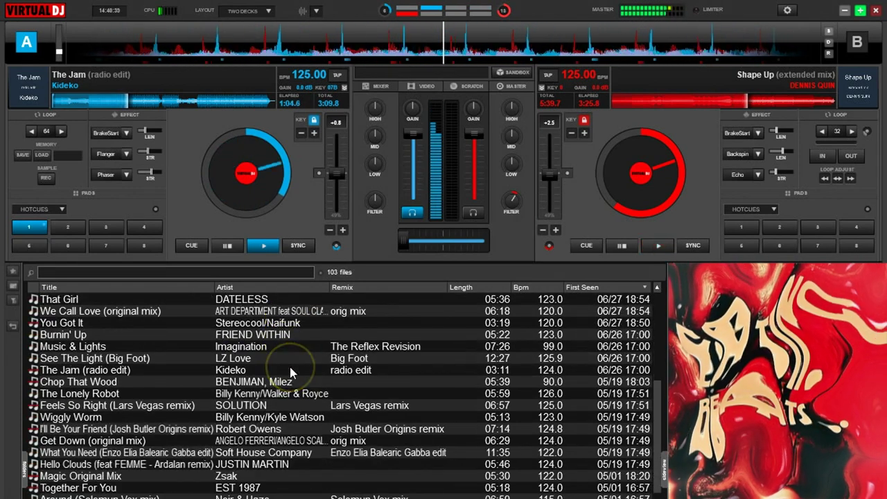
{"action": "scroll", "coordinate": [291, 372], "scroll_direction": "down", "scroll_amount": 6}
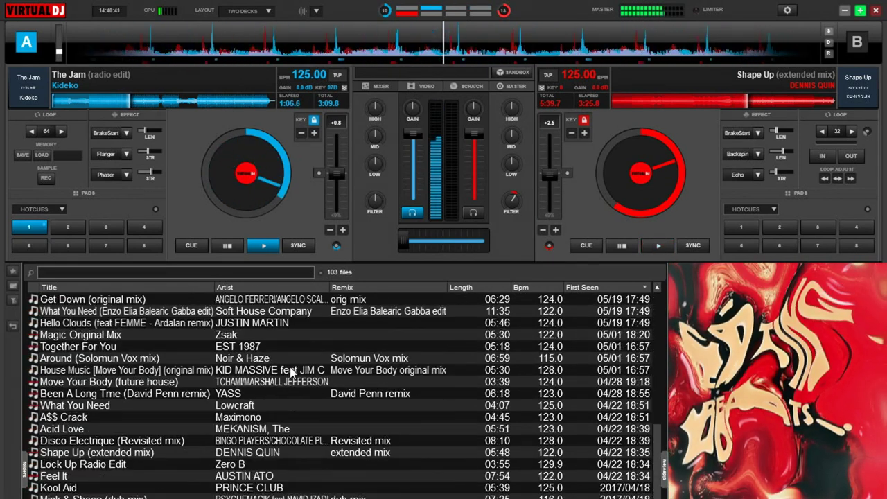
{"action": "scroll", "coordinate": [291, 373], "scroll_direction": "down", "scroll_amount": 2}
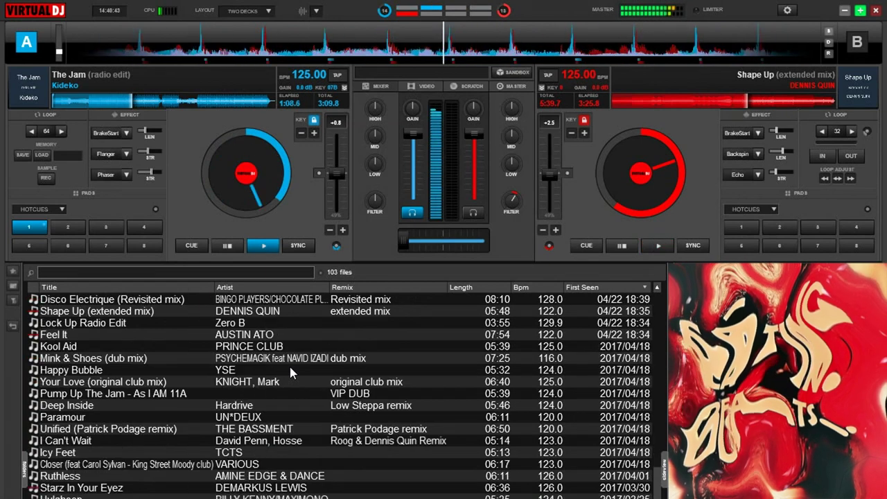
{"action": "scroll", "coordinate": [289, 373], "scroll_direction": "down", "scroll_amount": 2}
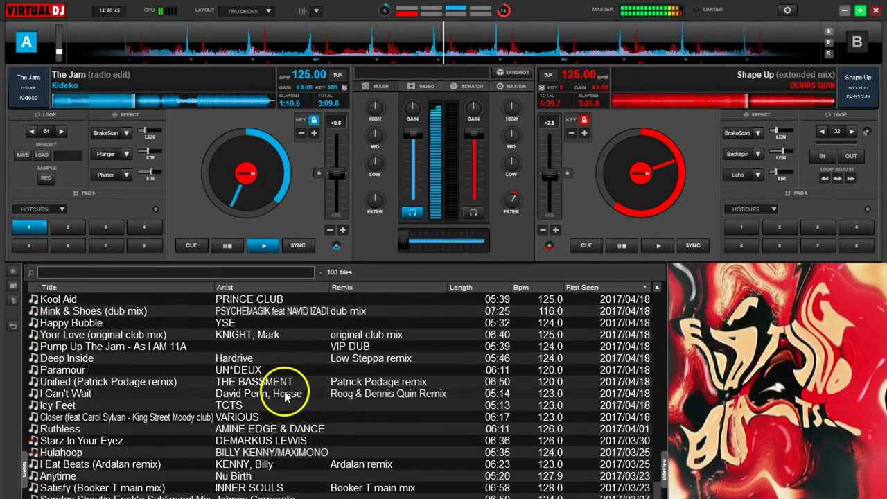
{"action": "scroll", "coordinate": [236, 391], "scroll_direction": "up", "scroll_amount": 14}
{"action": "scroll", "coordinate": [286, 367], "scroll_direction": "up", "scroll_amount": 5}
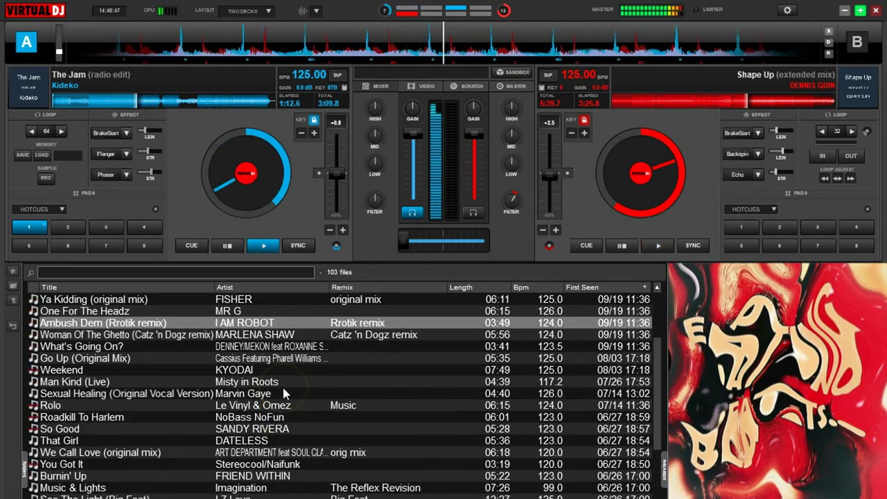
{"action": "scroll", "coordinate": [257, 347], "scroll_direction": "up", "scroll_amount": 2}
{"action": "left_click_drag", "start_coordinate": [251, 350], "coordinate": [608, 205]}
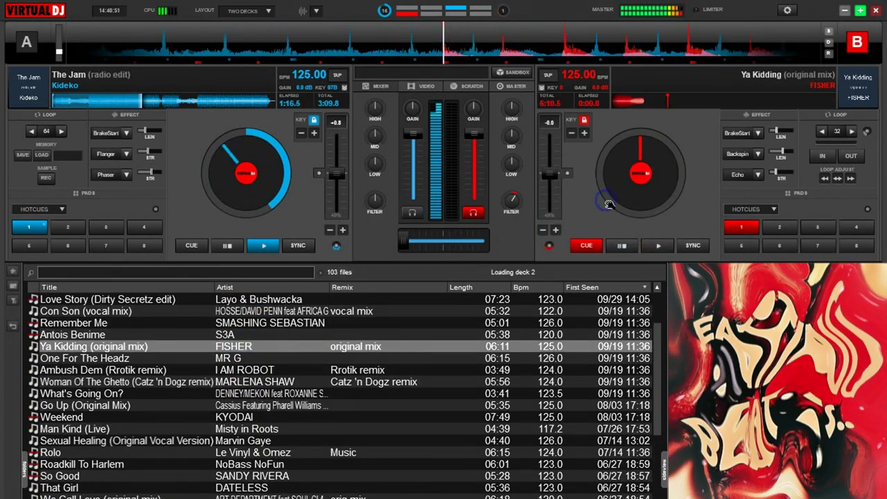
Cue Ya Kidding at about 1:32 on deck B and set a 64-beat loop from that point
{"action": "left_click", "coordinate": [635, 174]}
{"action": "left_click", "coordinate": [659, 104]}
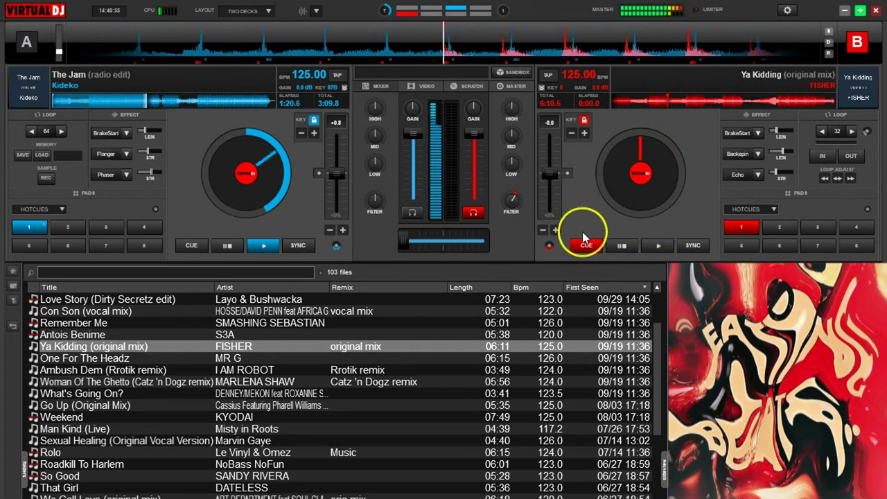
{"action": "left_click", "coordinate": [740, 228]}
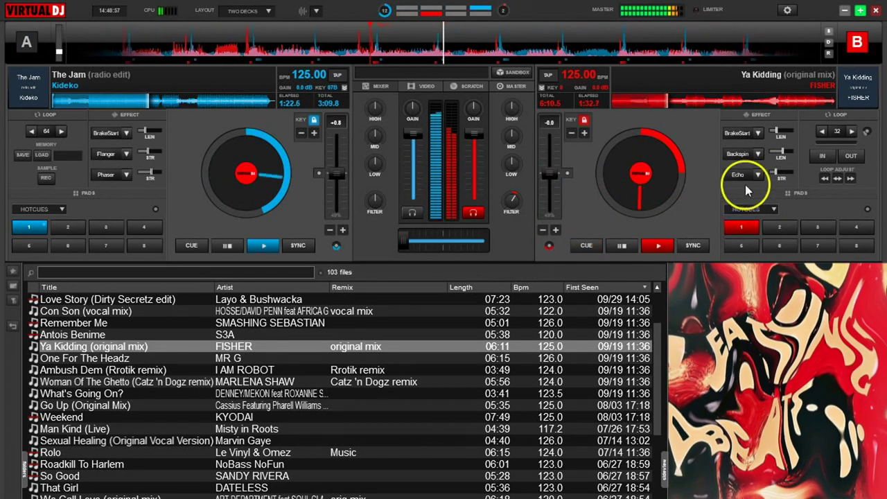
{"action": "left_click", "coordinate": [585, 246]}
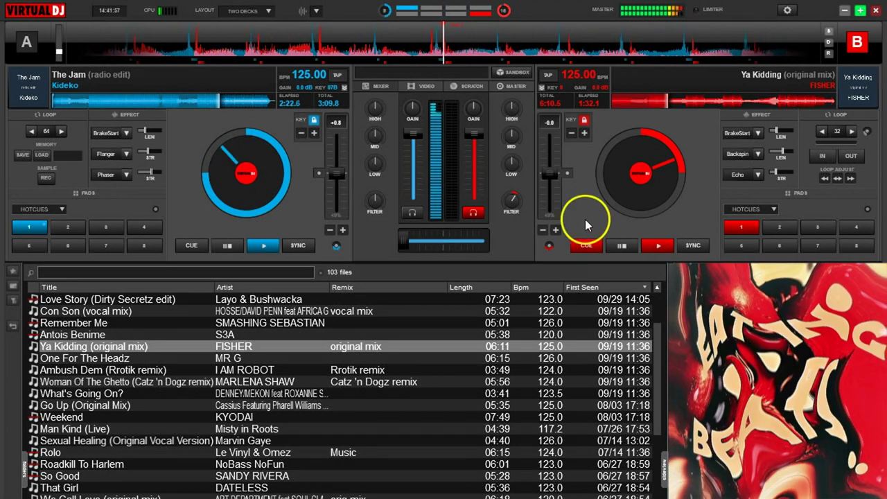
{"action": "left_click", "coordinate": [851, 131]}
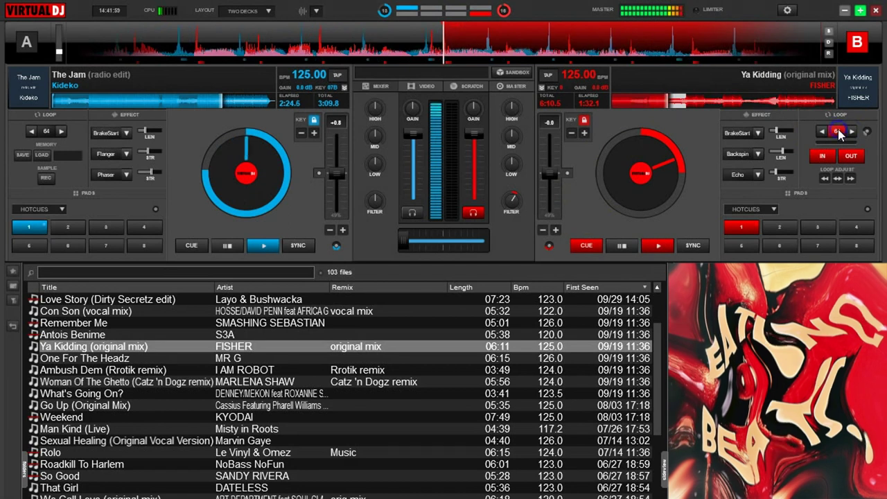
{"action": "left_click", "coordinate": [683, 101]}
High-pass deck B's filter to about 2.2 kHz, cut its highs, and shift the crossfader partway from deck A toward deck B
{"action": "left_click_drag", "start_coordinate": [514, 205], "coordinate": [510, 186]}
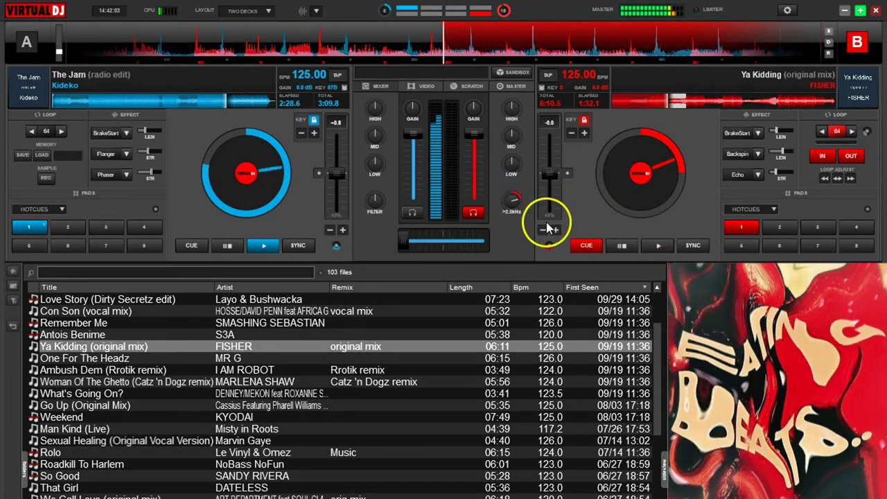
{"action": "left_click_drag", "start_coordinate": [511, 106], "coordinate": [509, 108]}
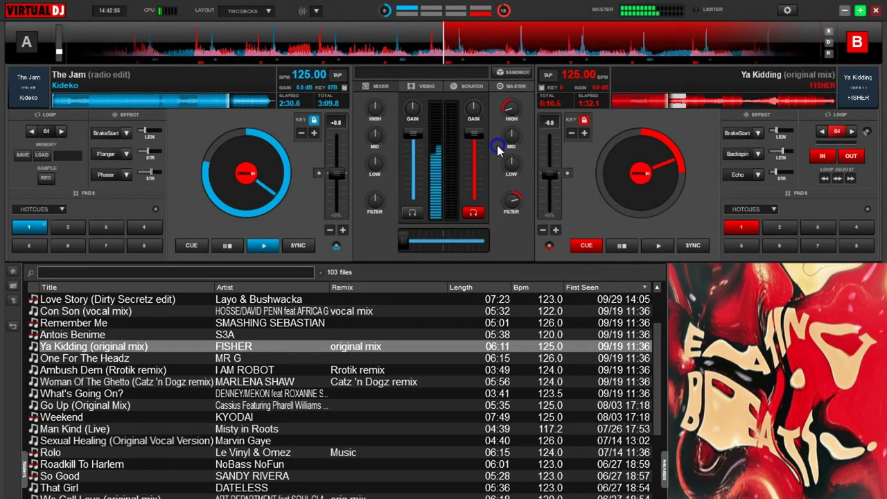
{"action": "left_click_drag", "start_coordinate": [450, 247], "coordinate": [424, 244]}
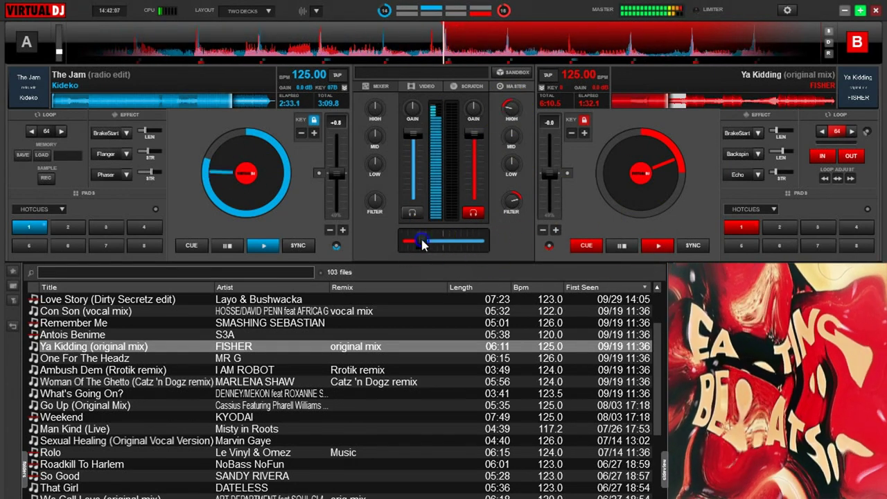
Start Ya Kidding on deck B, nudge it into time with The Jam, and bring the crossfader to the centre in stages
{"action": "left_click", "coordinate": [642, 221]}
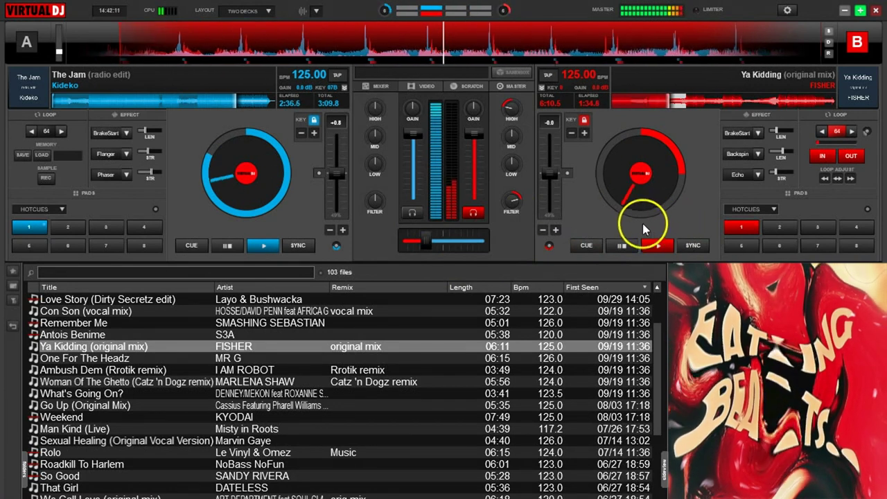
{"action": "left_click", "coordinate": [555, 231]}
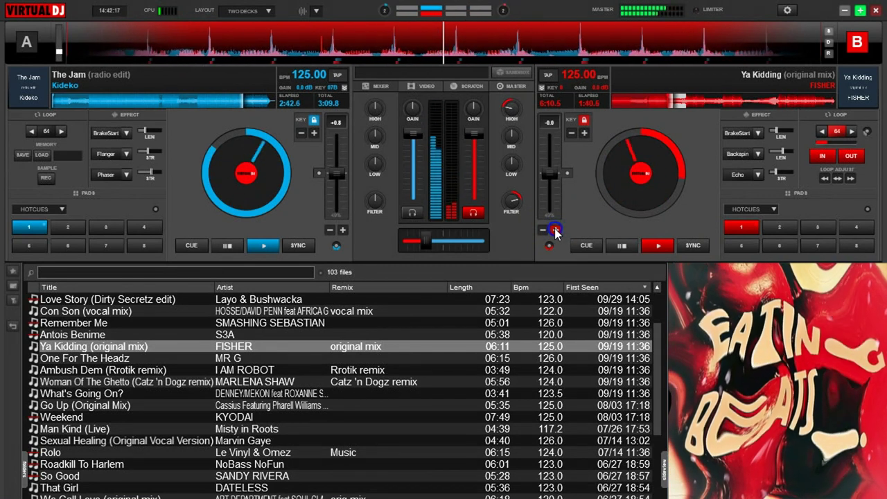
{"action": "left_click_drag", "start_coordinate": [425, 239], "coordinate": [428, 238]}
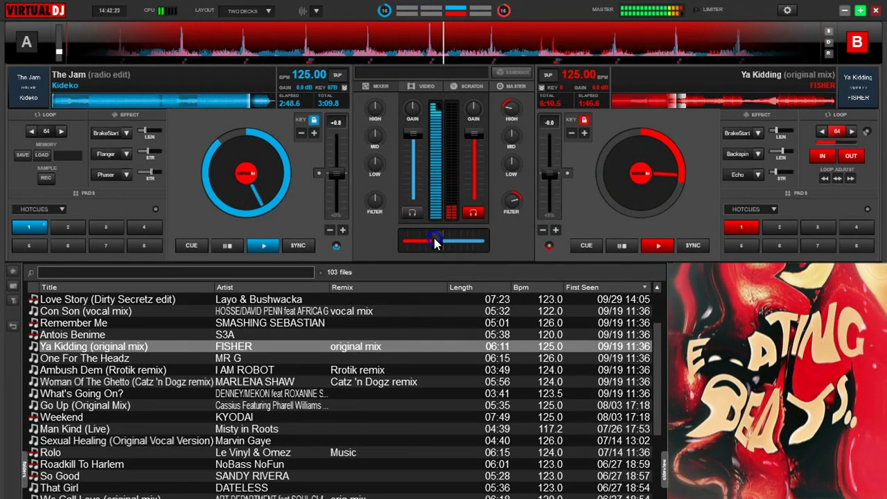
{"action": "left_click_drag", "start_coordinate": [438, 239], "coordinate": [443, 238]}
Ease deck B's filter and highs back to neutral and release its 64-beat loop
{"action": "left_click_drag", "start_coordinate": [511, 197], "coordinate": [511, 199]}
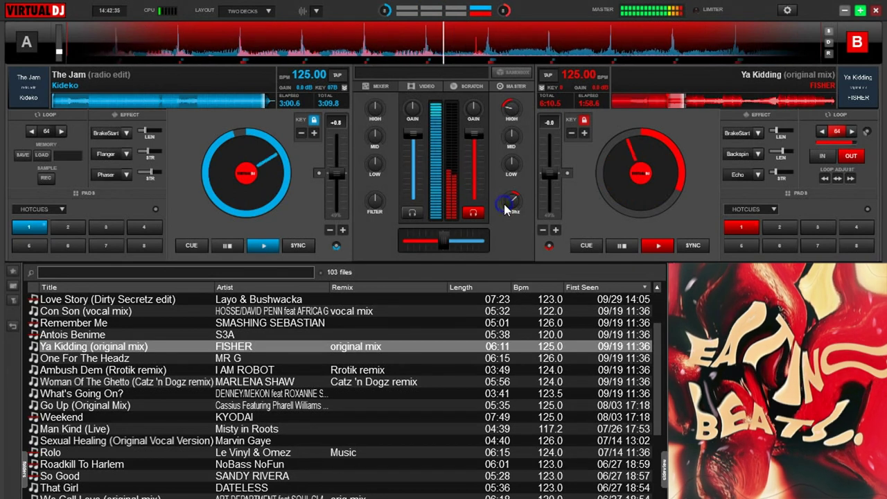
{"action": "double_click", "coordinate": [511, 202]}
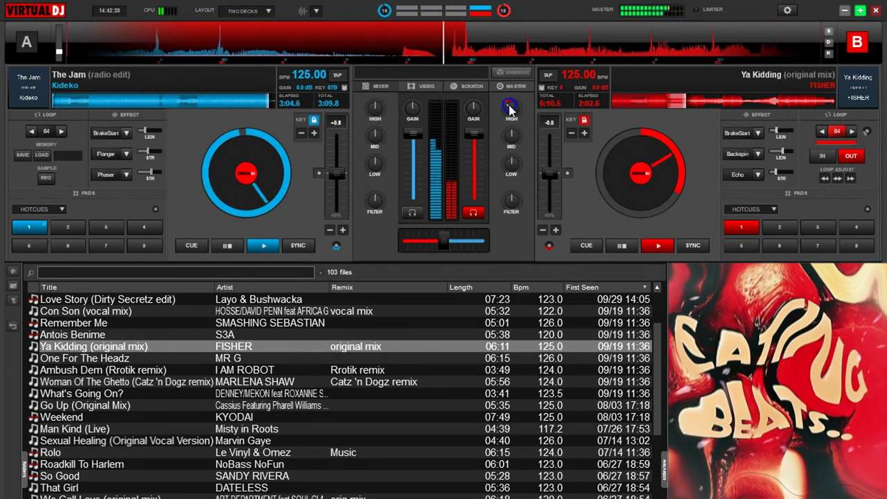
{"action": "left_click", "coordinate": [836, 132]}
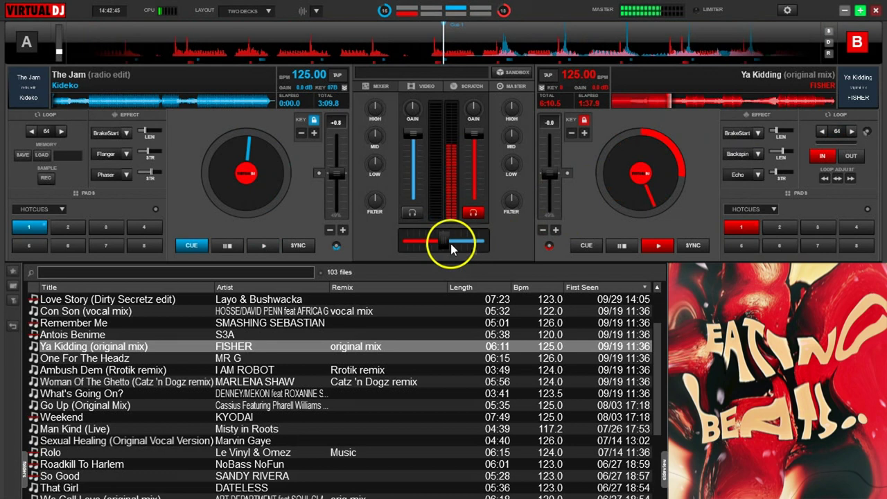
{"action": "left_click", "coordinate": [508, 108]}
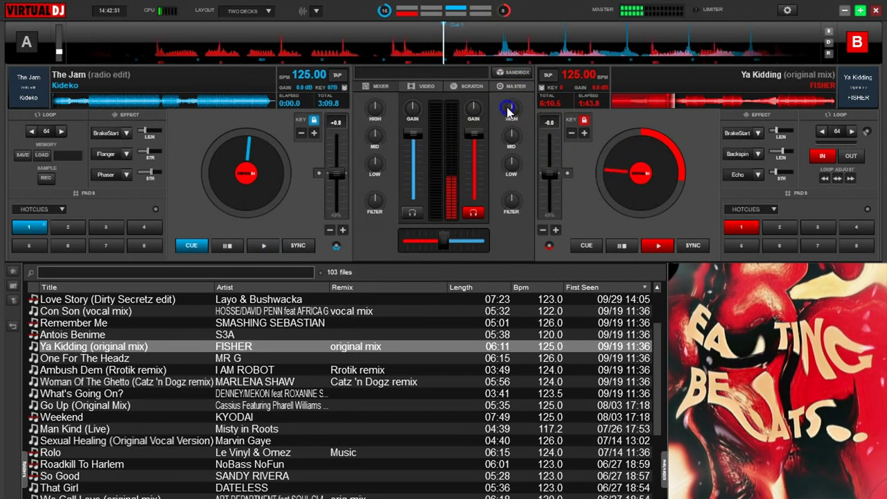
Adjust deck B's gain and move the crossfader fully to deck B
{"action": "left_click", "coordinate": [475, 108]}
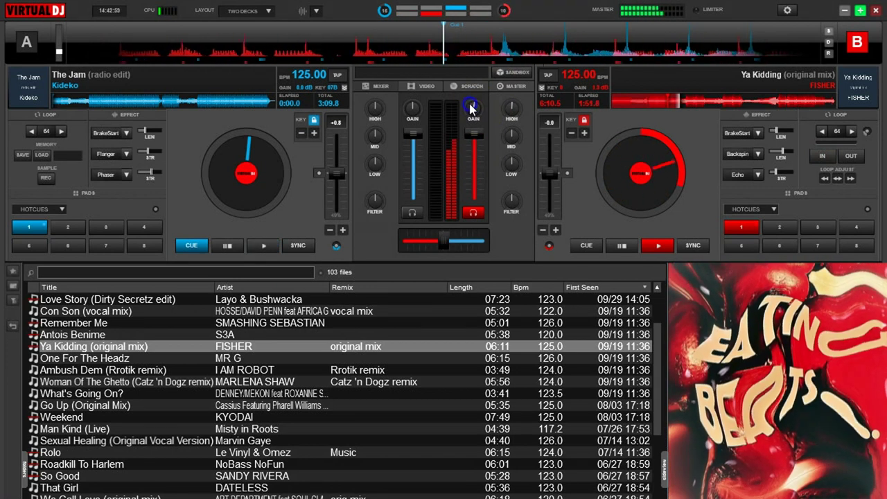
{"action": "left_click_drag", "start_coordinate": [440, 239], "coordinate": [507, 139]}
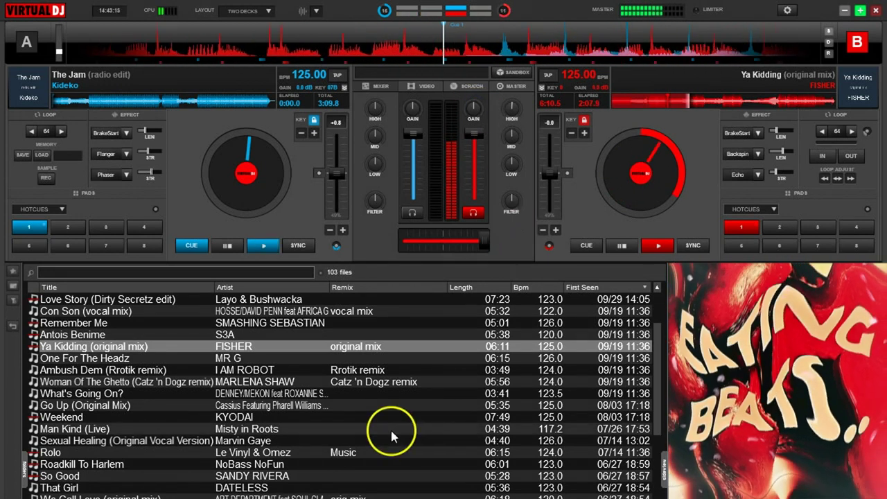
Browse the track library for a house track to follow Ya Kidding
{"action": "scroll", "coordinate": [390, 428], "scroll_direction": "down", "scroll_amount": 5}
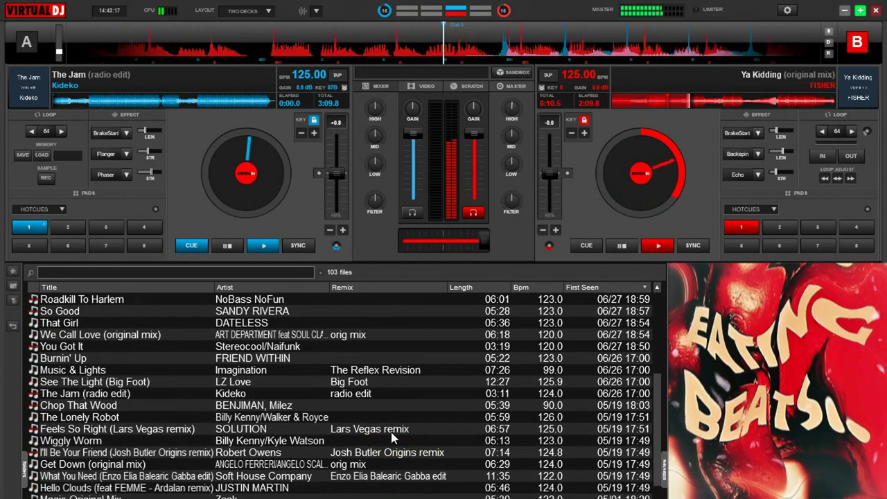
{"action": "scroll", "coordinate": [392, 437], "scroll_direction": "down", "scroll_amount": 4}
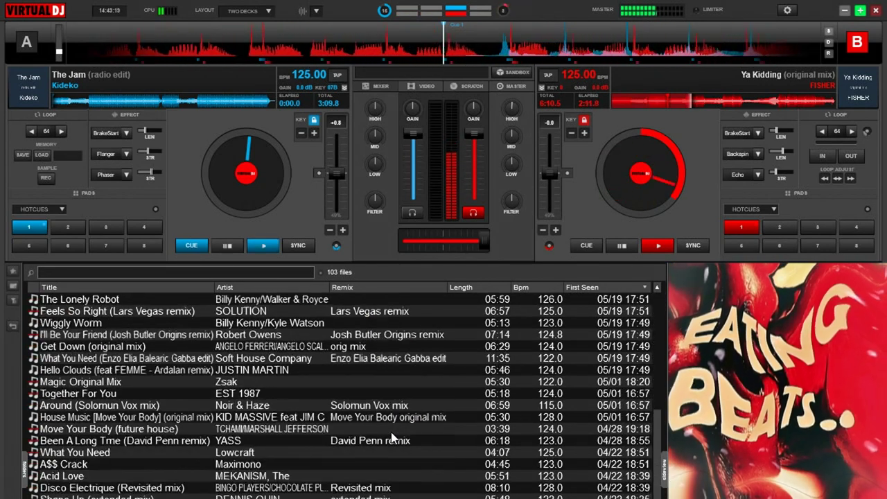
{"action": "scroll", "coordinate": [390, 433], "scroll_direction": "down", "scroll_amount": 2}
{"action": "left_click", "coordinate": [249, 416]}
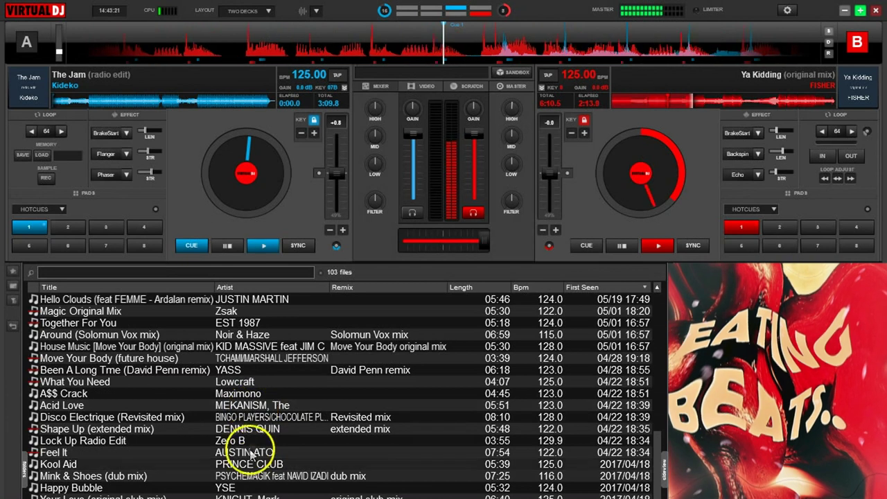
{"action": "scroll", "coordinate": [253, 457], "scroll_direction": "down", "scroll_amount": 5}
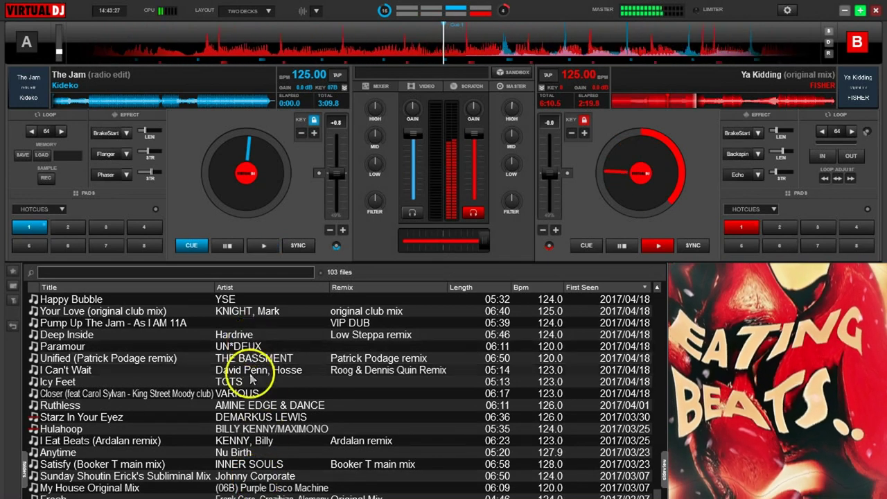
{"action": "scroll", "coordinate": [251, 377], "scroll_direction": "down", "scroll_amount": 6}
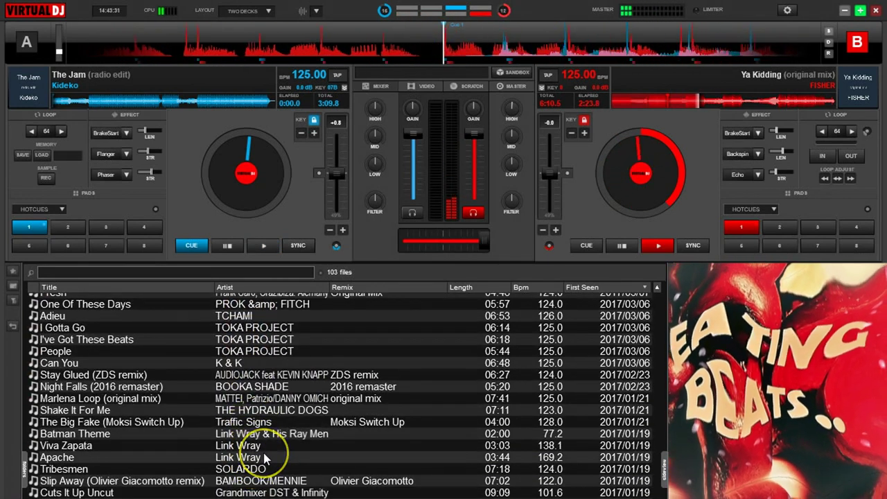
{"action": "scroll", "coordinate": [267, 469], "scroll_direction": "up", "scroll_amount": 2}
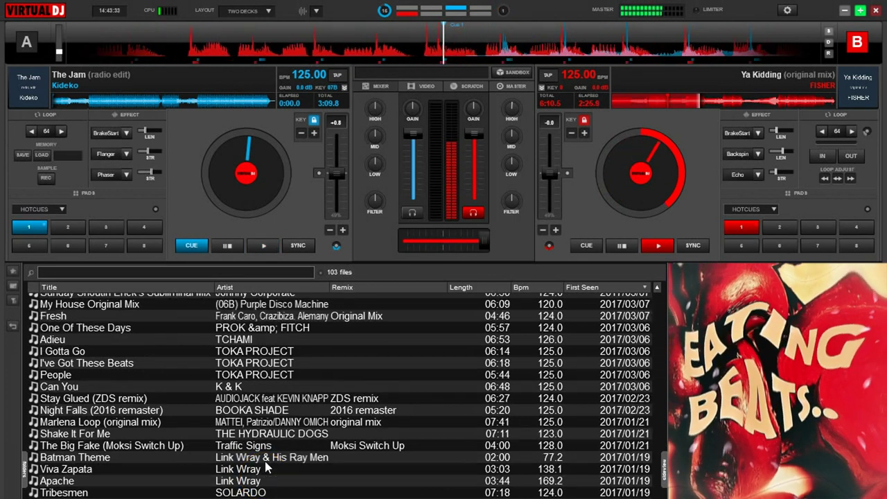
{"action": "scroll", "coordinate": [267, 468], "scroll_direction": "up", "scroll_amount": 5}
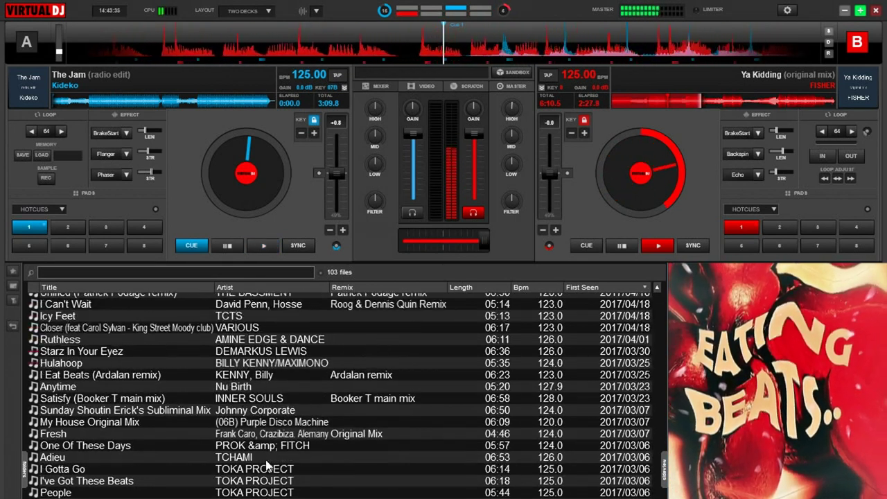
{"action": "left_click", "coordinate": [264, 400]}
{"action": "scroll", "coordinate": [263, 399], "scroll_direction": "up", "scroll_amount": 8}
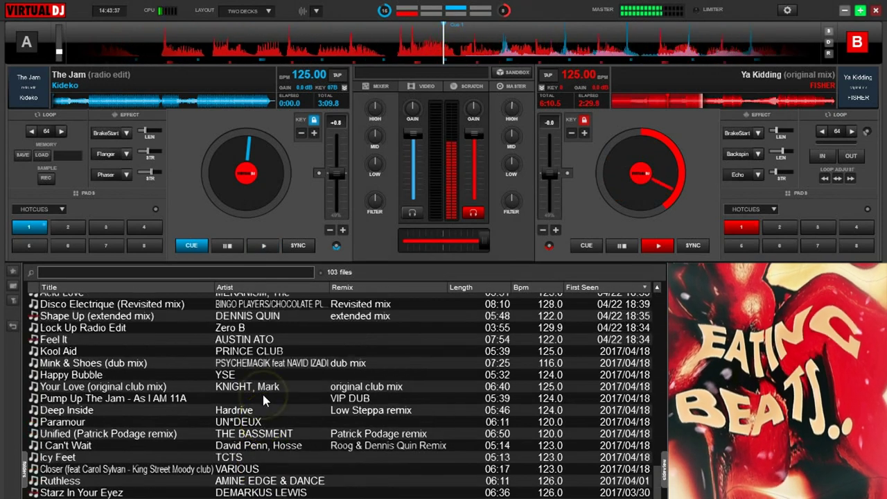
{"action": "scroll", "coordinate": [263, 400], "scroll_direction": "up", "scroll_amount": 6}
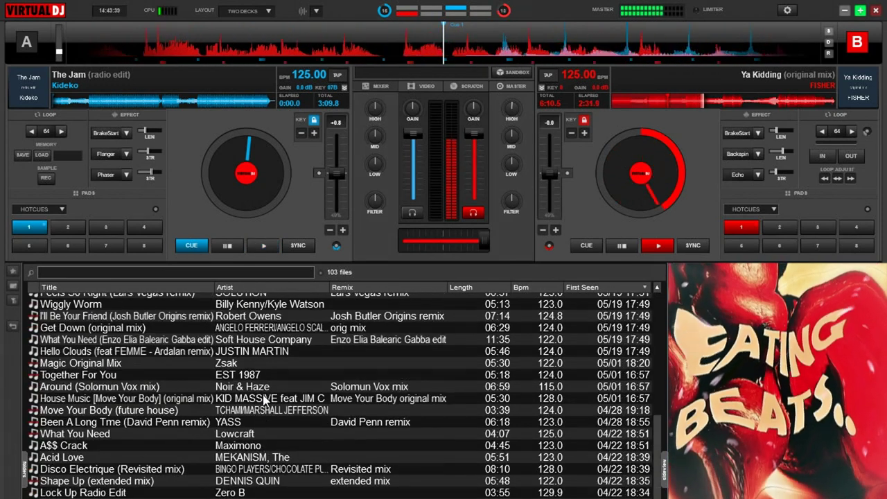
{"action": "left_click", "coordinate": [253, 355]}
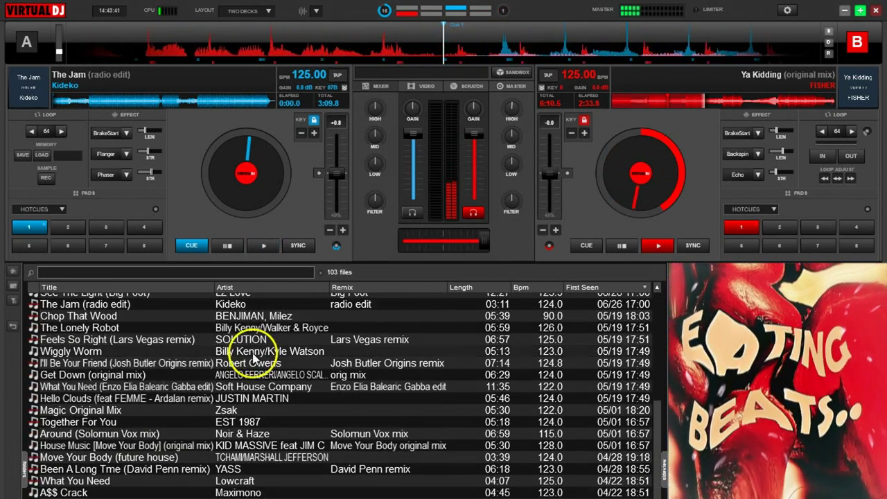
{"action": "scroll", "coordinate": [257, 361], "scroll_direction": "up", "scroll_amount": 5}
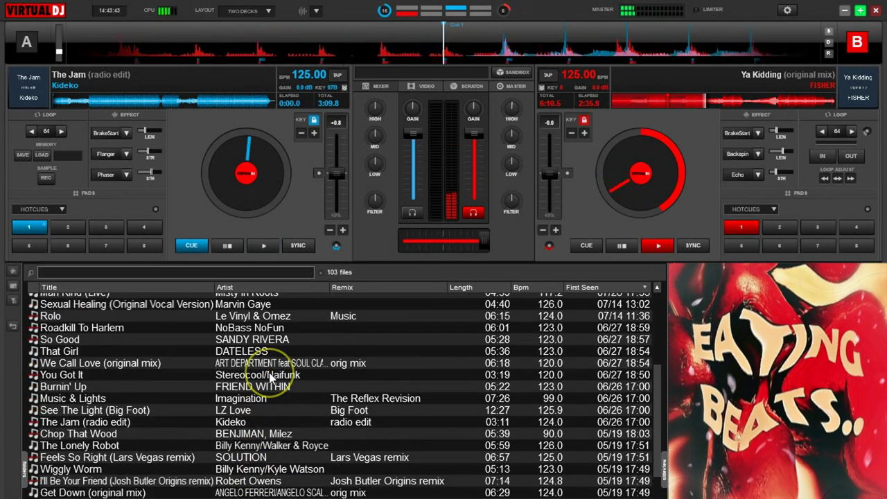
{"action": "scroll", "coordinate": [269, 378], "scroll_direction": "up", "scroll_amount": 5}
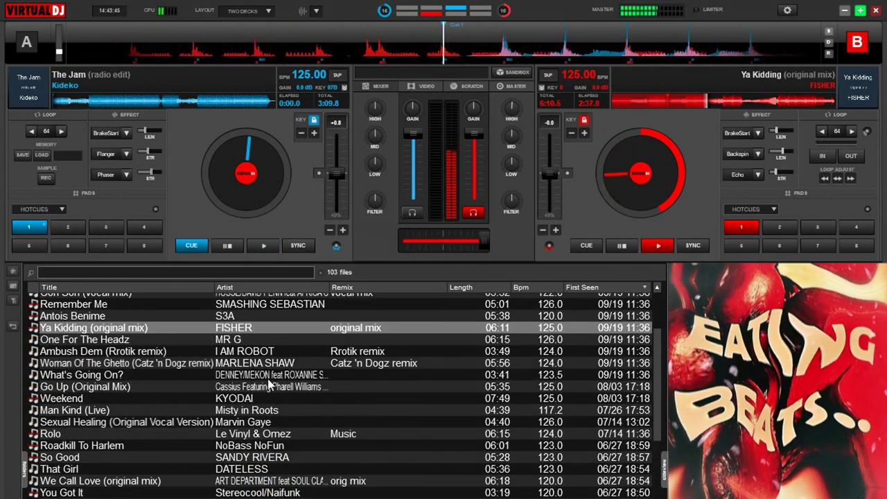
{"action": "scroll", "coordinate": [269, 388], "scroll_direction": "up", "scroll_amount": 3}
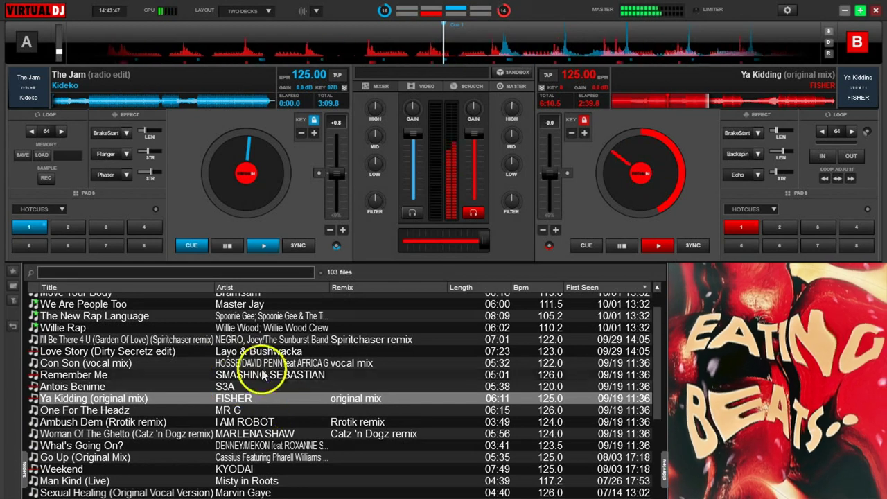
{"action": "scroll", "coordinate": [260, 368], "scroll_direction": "up", "scroll_amount": 2}
Load I Eat Beats (Ardalan remix) onto deck A and raise its gain to 1.8 dB
{"action": "scroll", "coordinate": [101, 388], "scroll_direction": "down", "scroll_amount": 6}
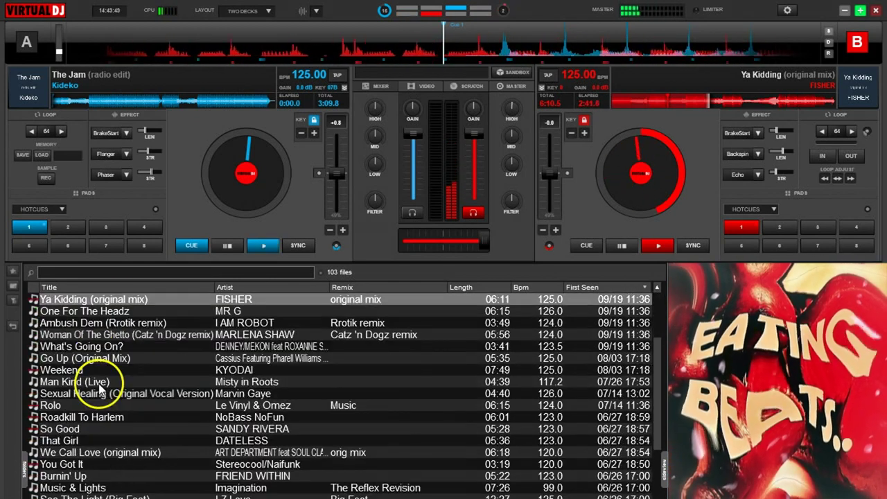
{"action": "scroll", "coordinate": [100, 388], "scroll_direction": "down", "scroll_amount": 6}
{"action": "scroll", "coordinate": [94, 371], "scroll_direction": "down", "scroll_amount": 4}
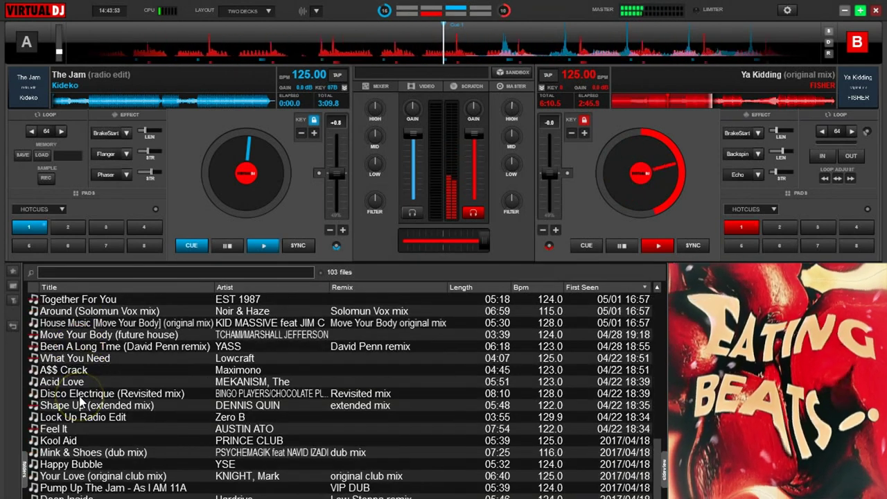
{"action": "scroll", "coordinate": [80, 401], "scroll_direction": "down", "scroll_amount": 4}
{"action": "left_click", "coordinate": [77, 399]}
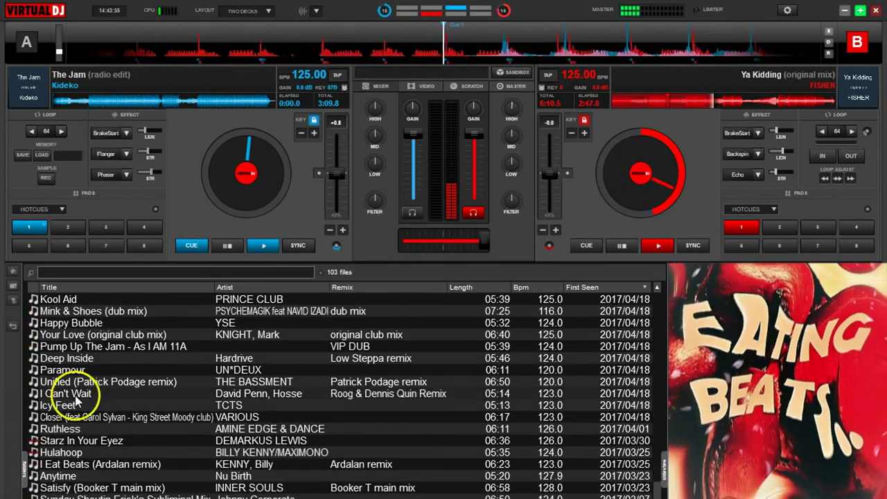
{"action": "scroll", "coordinate": [76, 401], "scroll_direction": "down", "scroll_amount": 1}
{"action": "left_click", "coordinate": [79, 417]}
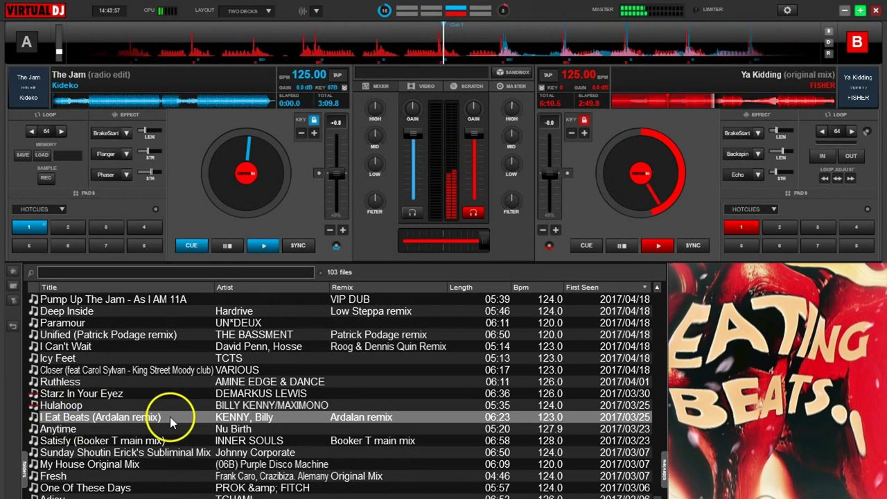
{"action": "left_click_drag", "start_coordinate": [185, 409], "coordinate": [197, 204]}
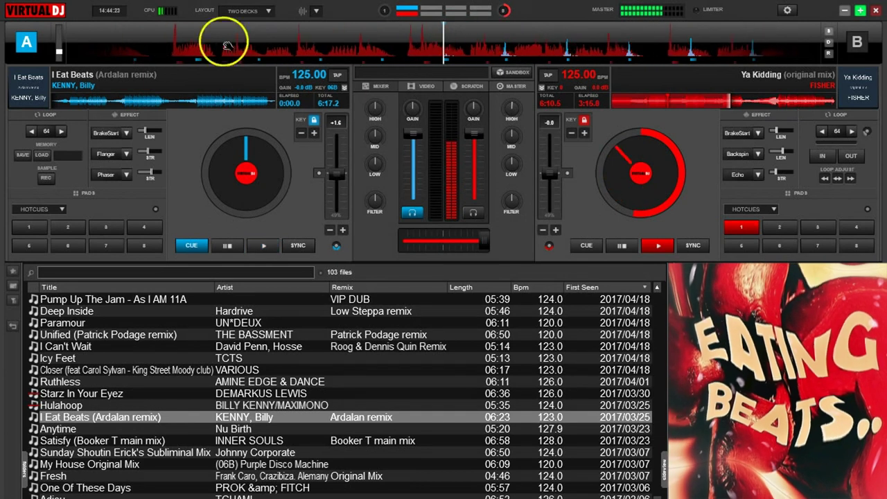
{"action": "left_click_drag", "start_coordinate": [406, 114], "coordinate": [409, 106]}
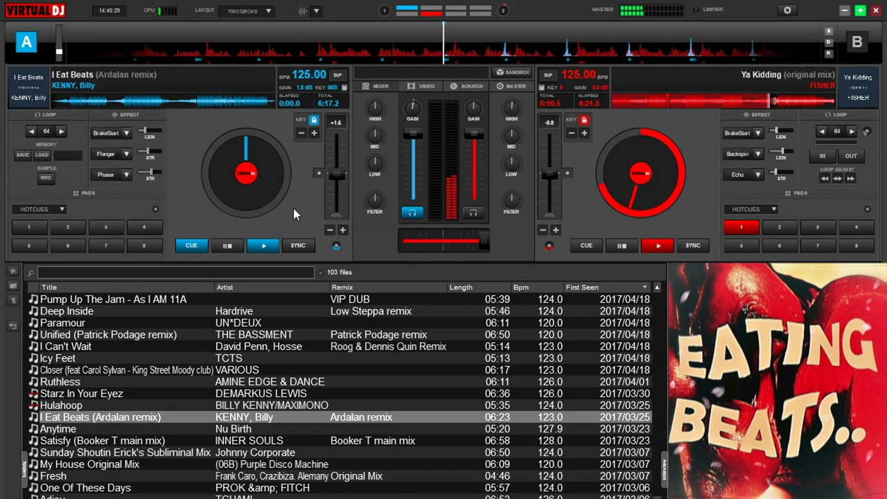
Start I Eat Beats on deck A in time with Ya Kidding and bring the crossfader to the centre
{"action": "left_click", "coordinate": [263, 245]}
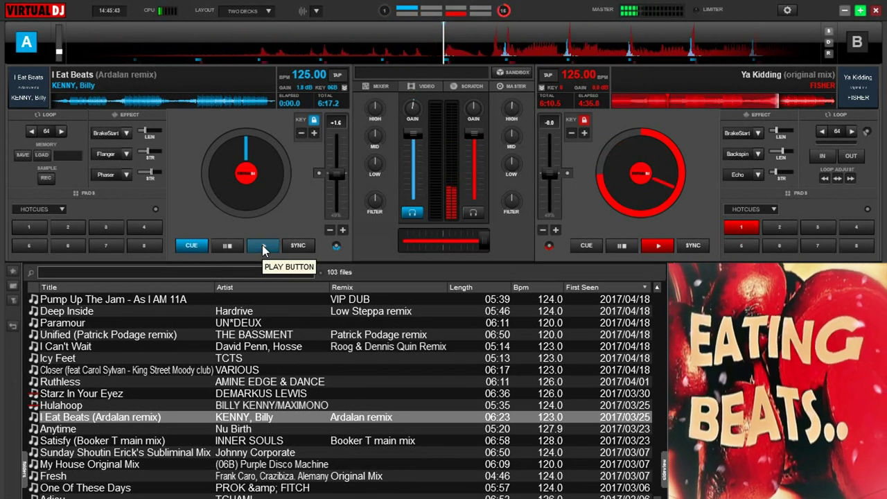
{"action": "left_click", "coordinate": [264, 246]}
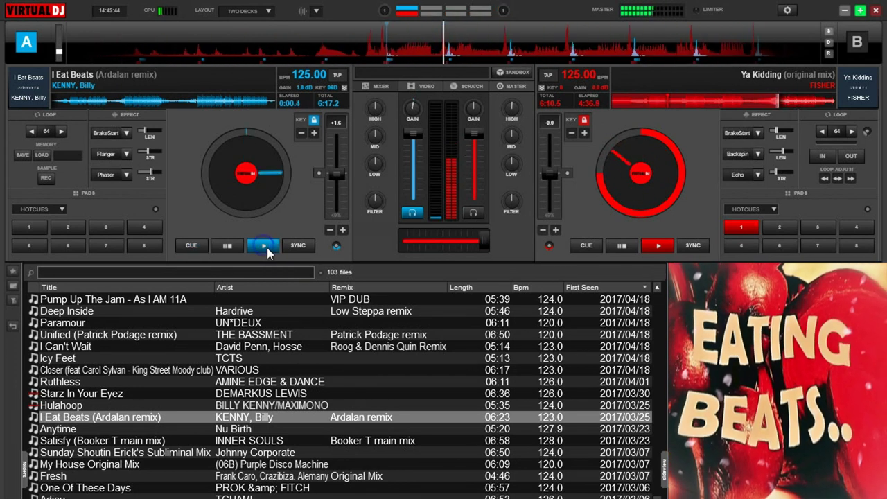
{"action": "left_click", "coordinate": [332, 230]}
{"action": "left_click_drag", "start_coordinate": [484, 239], "coordinate": [446, 244]}
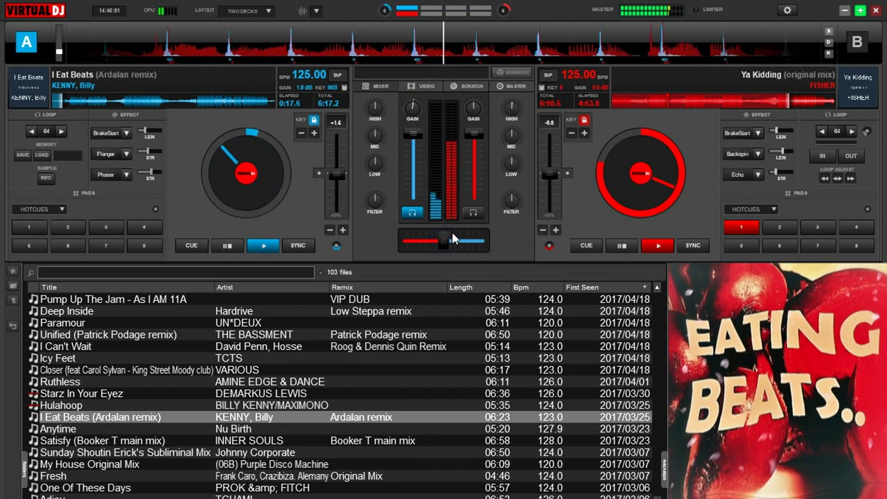
Cut deck B's lows and high-pass its filter in stages while shifting the crossfader partway from the centre toward deck A
{"action": "mouse_move", "coordinate": [504, 209]}
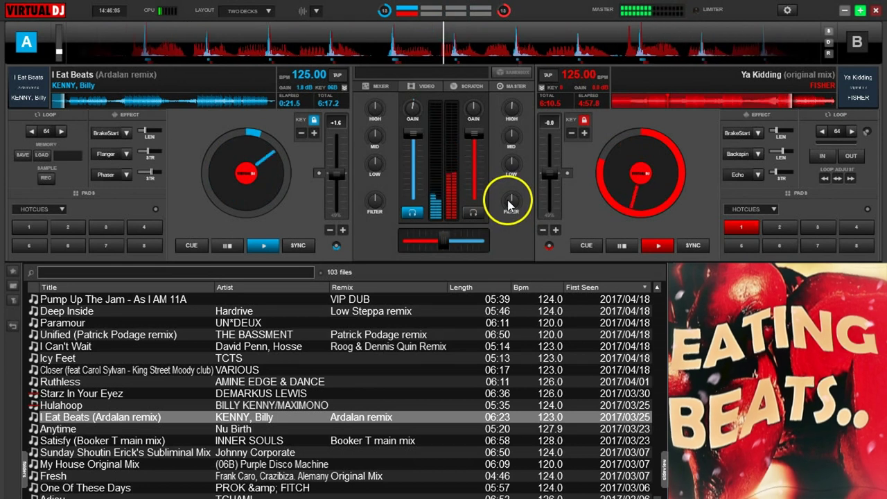
{"action": "left_click_drag", "start_coordinate": [513, 164], "coordinate": [507, 176]}
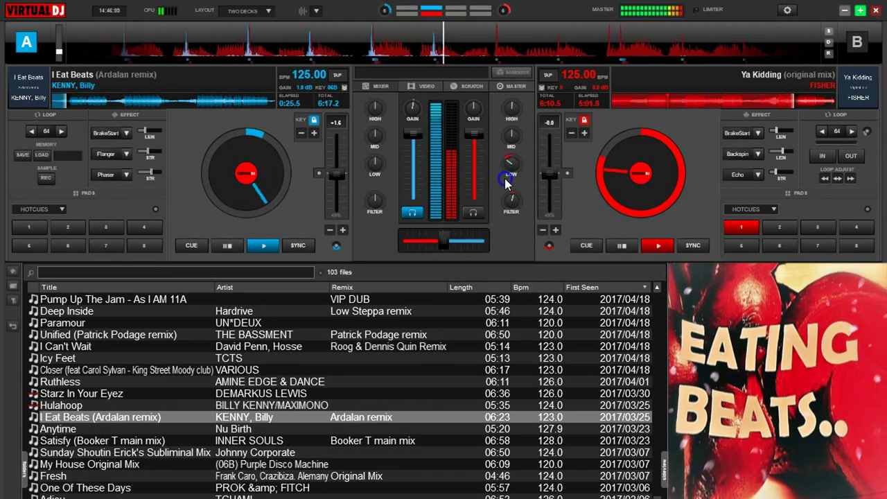
{"action": "left_click_drag", "start_coordinate": [509, 197], "coordinate": [509, 190]}
{"action": "left_click_drag", "start_coordinate": [451, 239], "coordinate": [432, 234]}
{"action": "left_click_drag", "start_coordinate": [506, 202], "coordinate": [506, 190]}
{"action": "left_click_drag", "start_coordinate": [429, 243], "coordinate": [425, 242]}
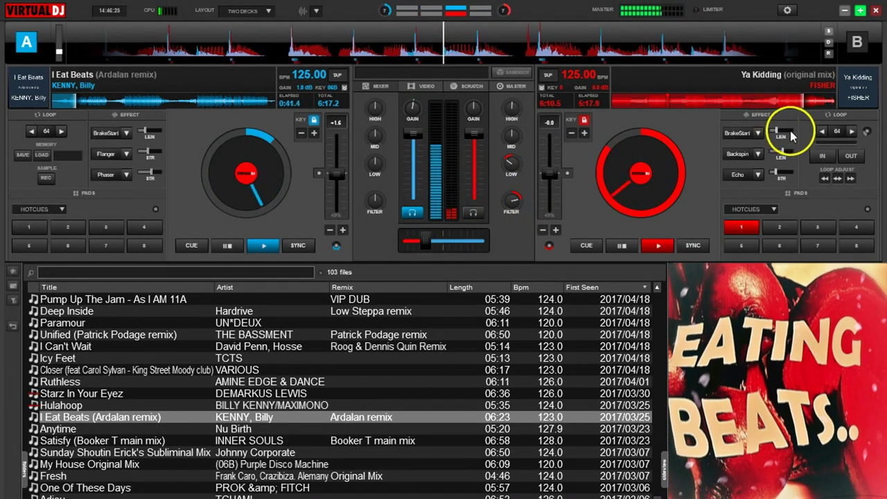
Brake Ya Kidding to a stop with deck B's BrakeStart effect and move the crossfader fully to deck A
{"action": "left_click", "coordinate": [734, 130]}
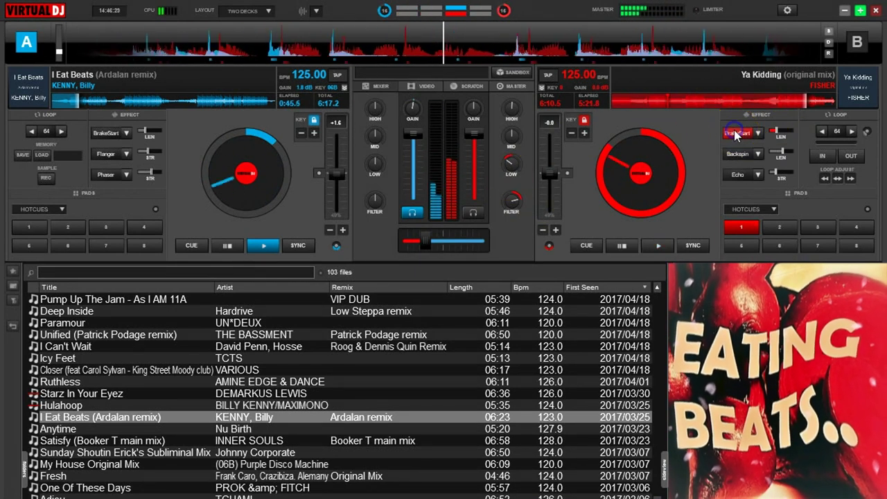
{"action": "left_click", "coordinate": [736, 133]}
{"action": "left_click", "coordinate": [451, 241]}
{"action": "left_click_drag", "start_coordinate": [450, 241], "coordinate": [395, 239]}
Return deck B's filter and lows to neutral and load A$$ Crack onto that deck
{"action": "left_click_drag", "start_coordinate": [515, 187], "coordinate": [512, 201]}
{"action": "right_click", "coordinate": [508, 164]}
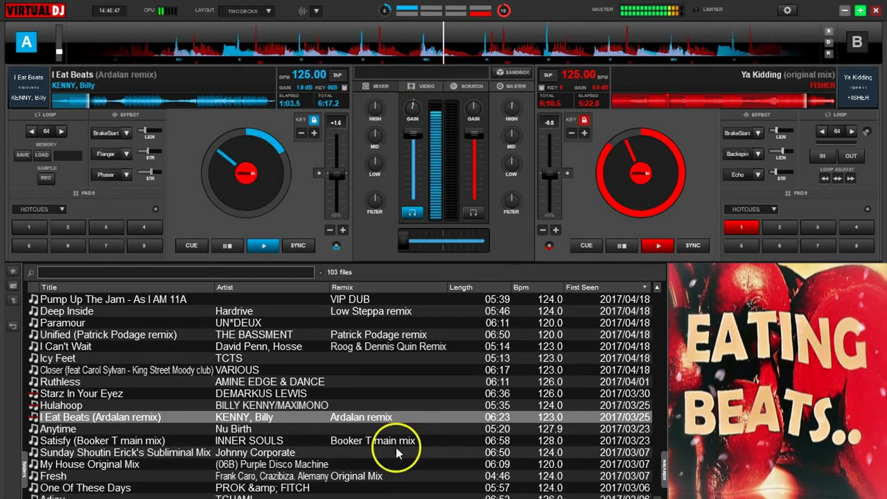
{"action": "scroll", "coordinate": [267, 416], "scroll_direction": "down", "scroll_amount": 4}
{"action": "scroll", "coordinate": [267, 416], "scroll_direction": "down", "scroll_amount": 12}
{"action": "scroll", "coordinate": [268, 430], "scroll_direction": "up", "scroll_amount": 20}
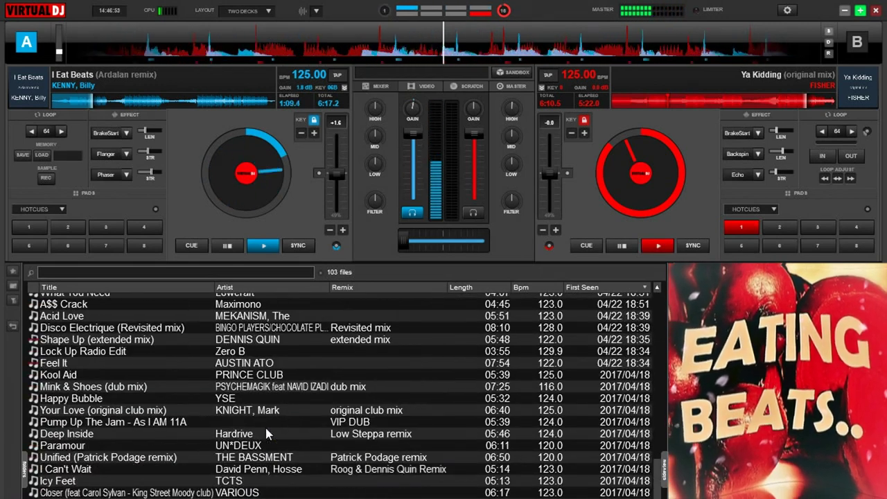
{"action": "scroll", "coordinate": [265, 425], "scroll_direction": "up", "scroll_amount": 6}
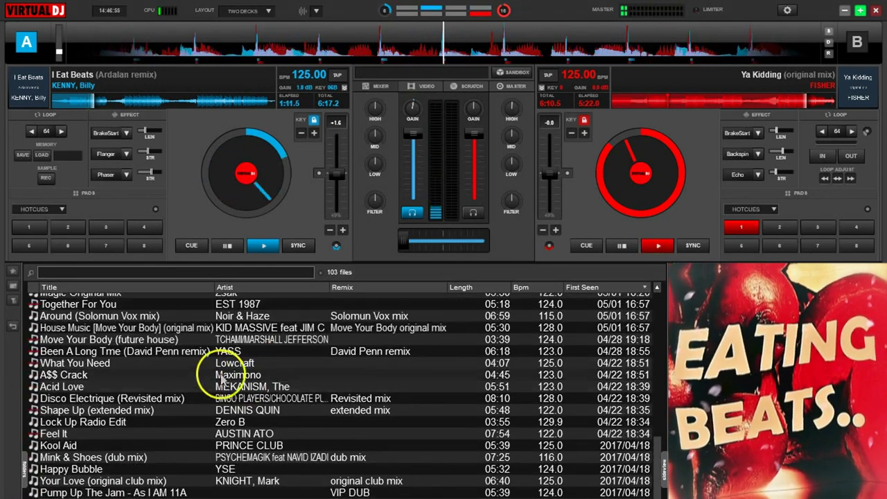
{"action": "left_click_drag", "start_coordinate": [205, 373], "coordinate": [648, 216]}
{"action": "left_click", "coordinate": [583, 202]}
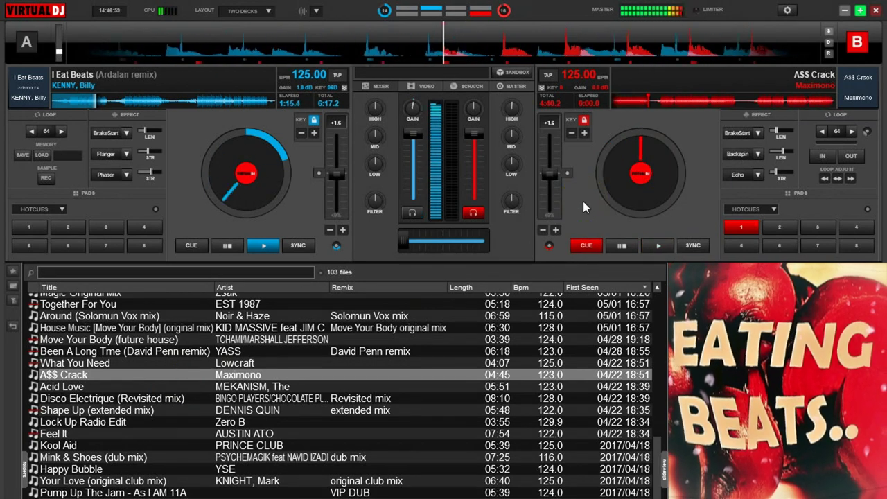
Jump A$$ Crack to hotcue 1 on deck B and fine-tune its start position to 0:46.0
{"action": "left_click", "coordinate": [742, 224]}
{"action": "left_click", "coordinate": [582, 245]}
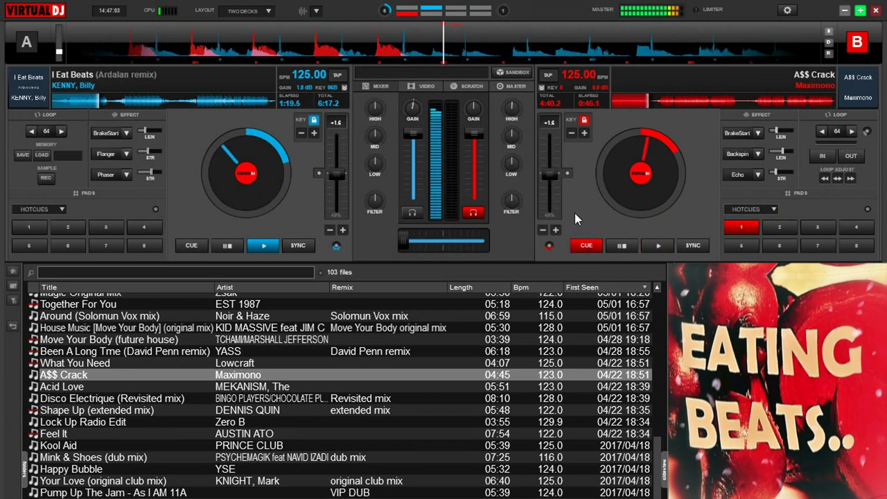
{"action": "left_click_drag", "start_coordinate": [530, 47], "coordinate": [534, 48]}
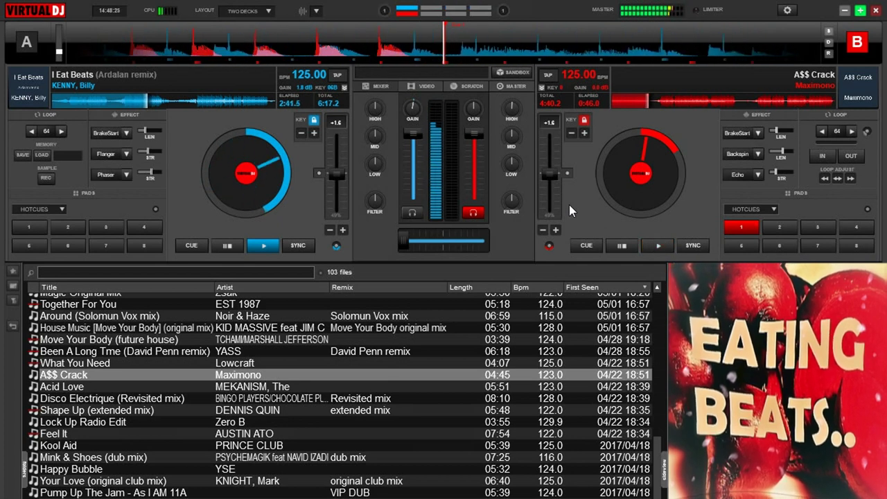
{"action": "key", "text": "space"}
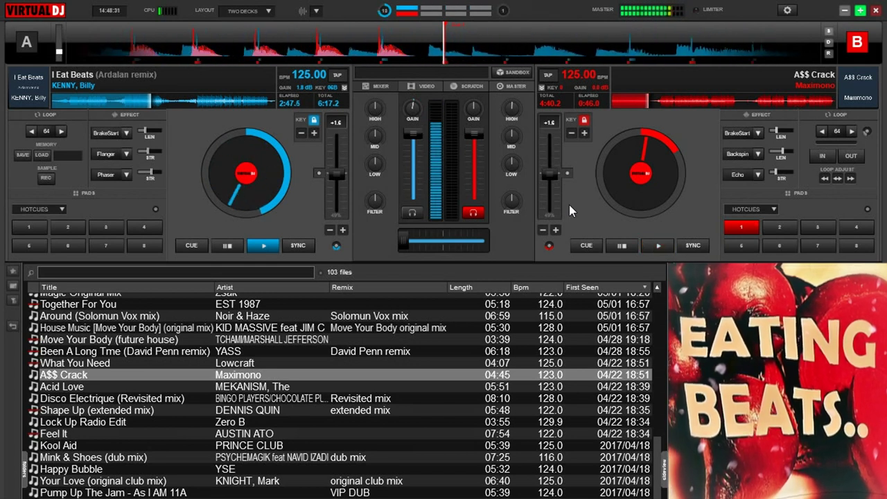
{"action": "key", "text": "space"}
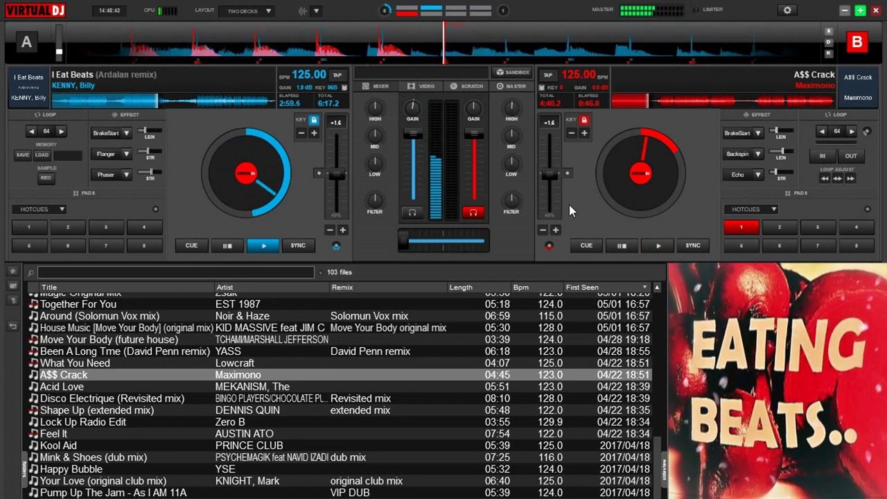
{"action": "key", "text": "space"}
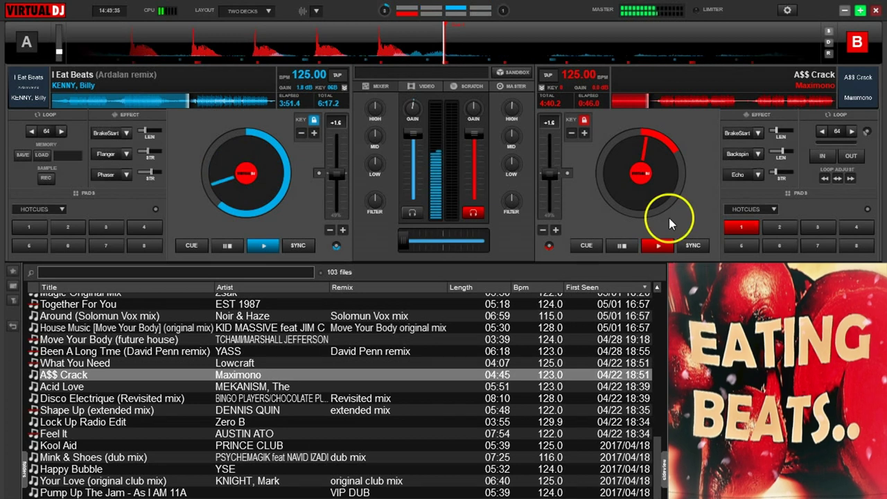
Set a 32-beat loop on deck B, start A$$ Crack with the crossfader barely open, and nudge its timing to match deck A
{"action": "left_click", "coordinate": [823, 133]}
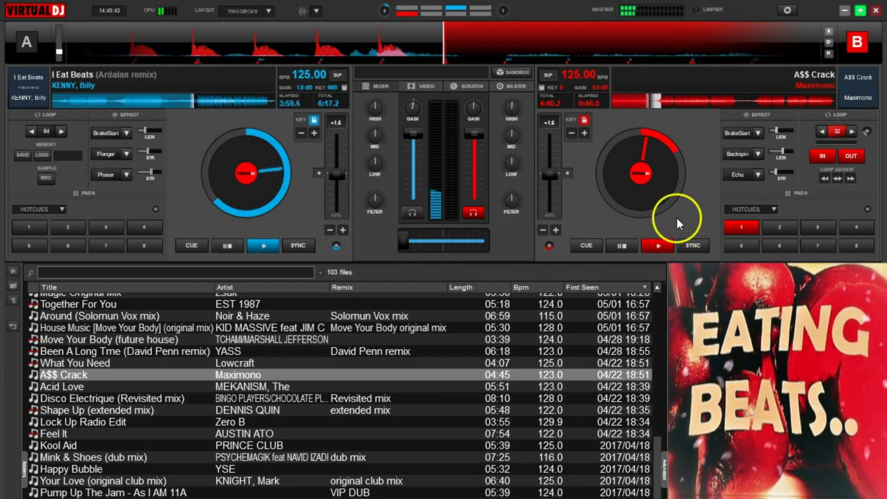
{"action": "left_click_drag", "start_coordinate": [408, 241], "coordinate": [408, 243]}
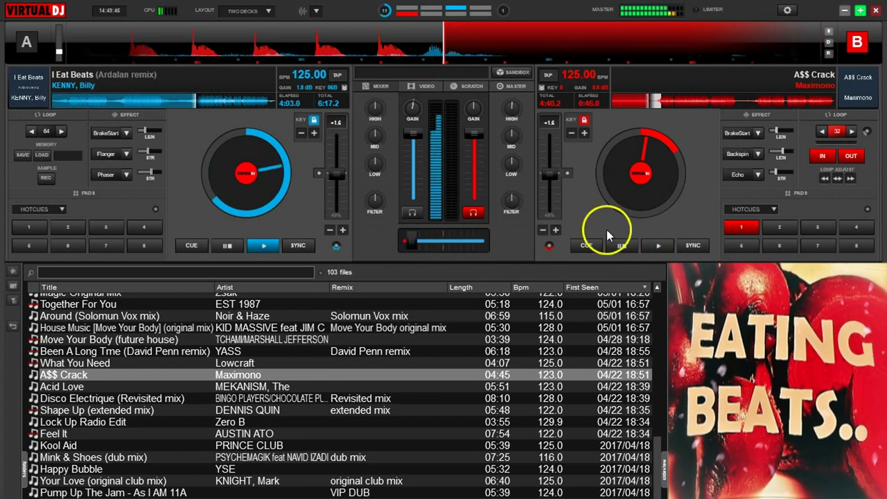
{"action": "left_click", "coordinate": [658, 247]}
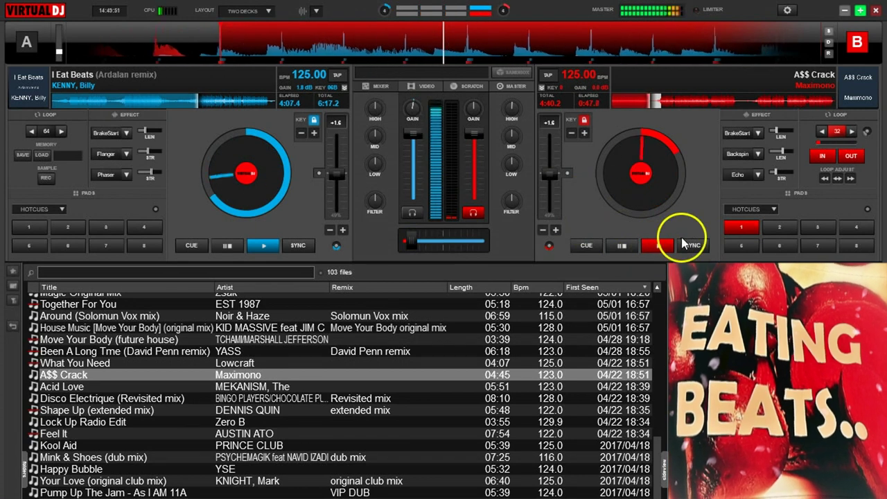
{"action": "left_click", "coordinate": [556, 230]}
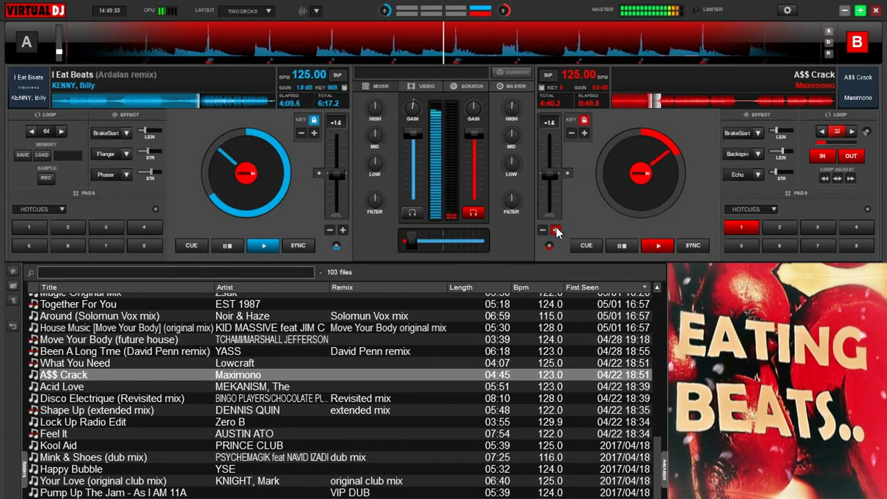
{"action": "left_click", "coordinate": [543, 230]}
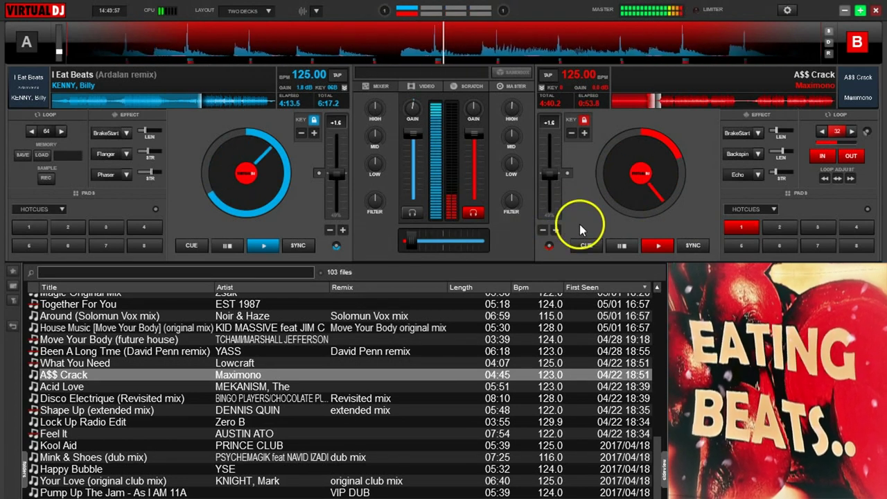
Bring the crossfader to the centre and release deck B's loop while high-passing deck A's filter in stages to about 460 Hz
{"action": "left_click_drag", "start_coordinate": [414, 236], "coordinate": [429, 244]}
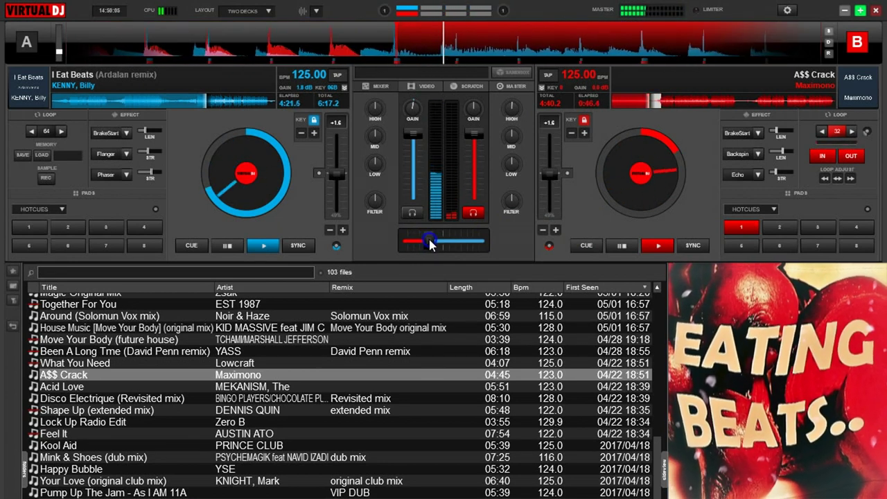
{"action": "left_click_drag", "start_coordinate": [434, 244], "coordinate": [443, 246]}
{"action": "mouse_move", "coordinate": [374, 207]}
{"action": "left_mouse_down"}
{"action": "mouse_move", "coordinate": [374, 198]}
{"action": "mouse_move", "coordinate": [374, 210]}
{"action": "left_mouse_up"}
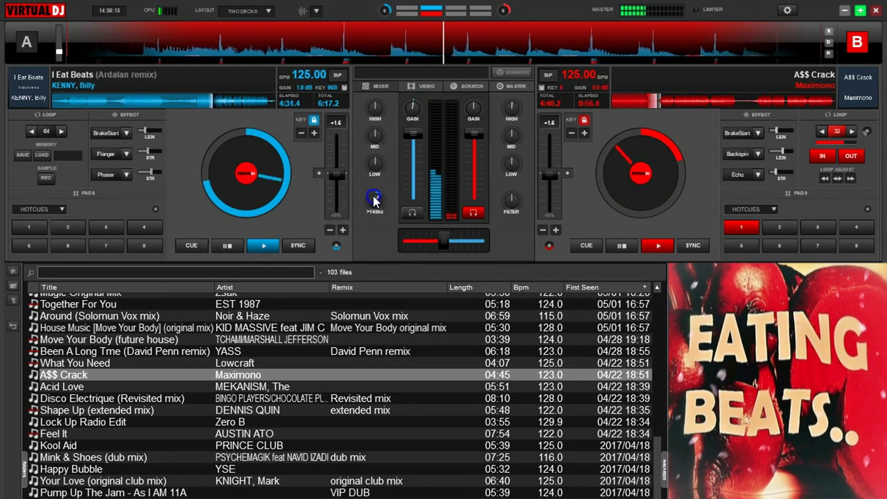
{"action": "left_click", "coordinate": [840, 133]}
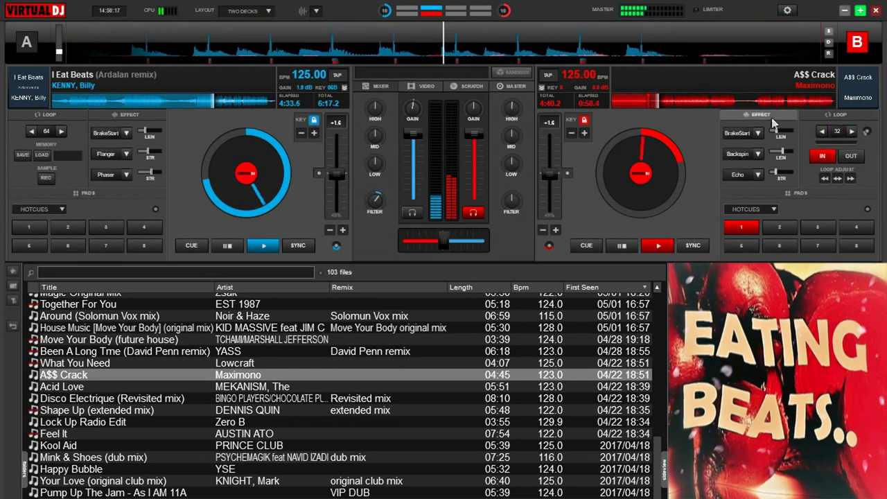
{"action": "left_click_drag", "start_coordinate": [376, 203], "coordinate": [376, 197]}
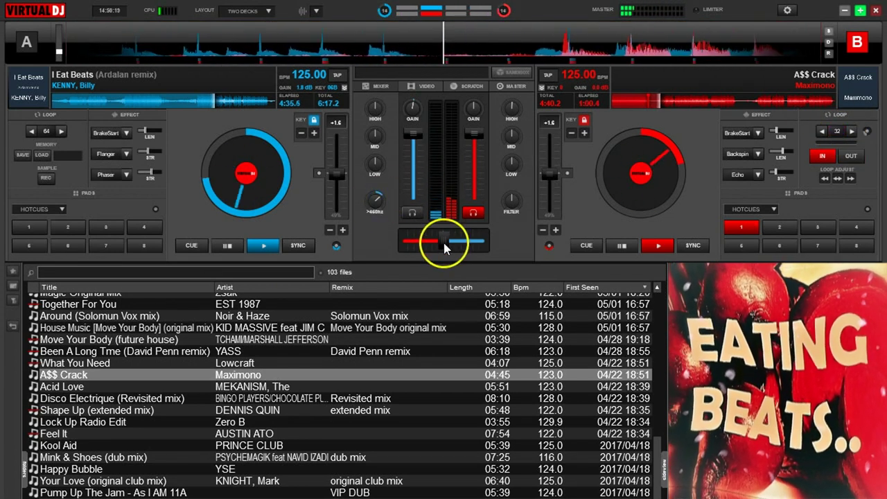
Move the crossfader fully to deck B and reset deck A's filter to off
{"action": "left_click_drag", "start_coordinate": [445, 244], "coordinate": [485, 241]}
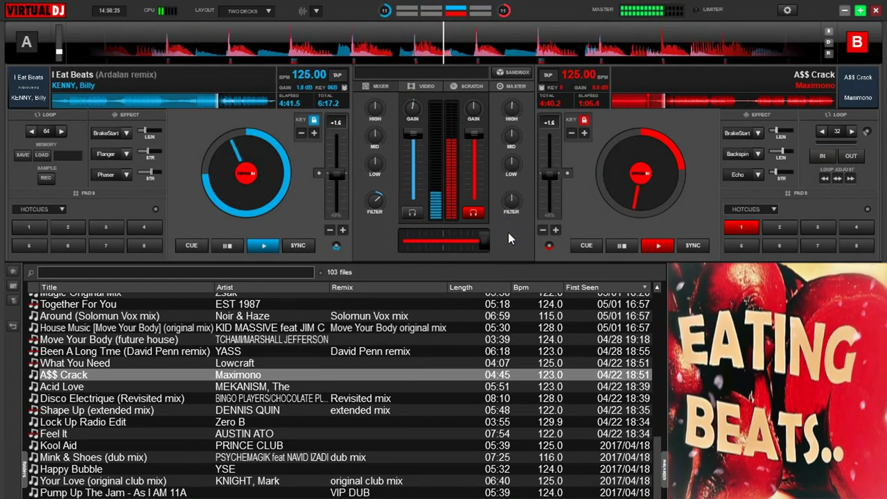
{"action": "right_click", "coordinate": [372, 201]}
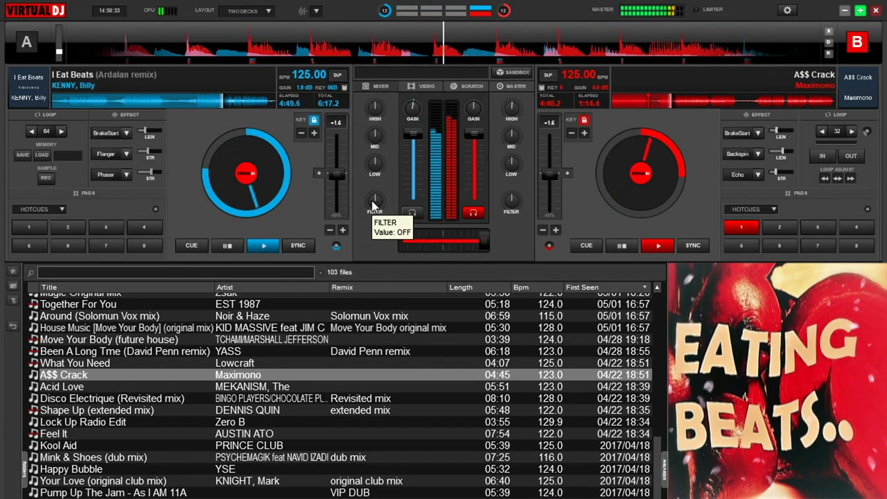
{"action": "left_click", "coordinate": [369, 202]}
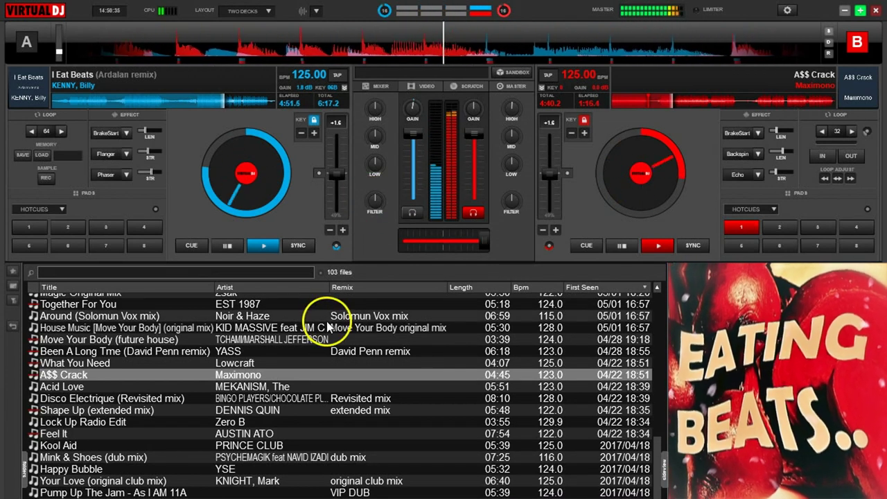
Browse the track list in both directions for a next-track candidate, checking titles and BPMs, and highlight The Lonely Robot
{"action": "scroll", "coordinate": [186, 385], "scroll_direction": "up", "scroll_amount": 2}
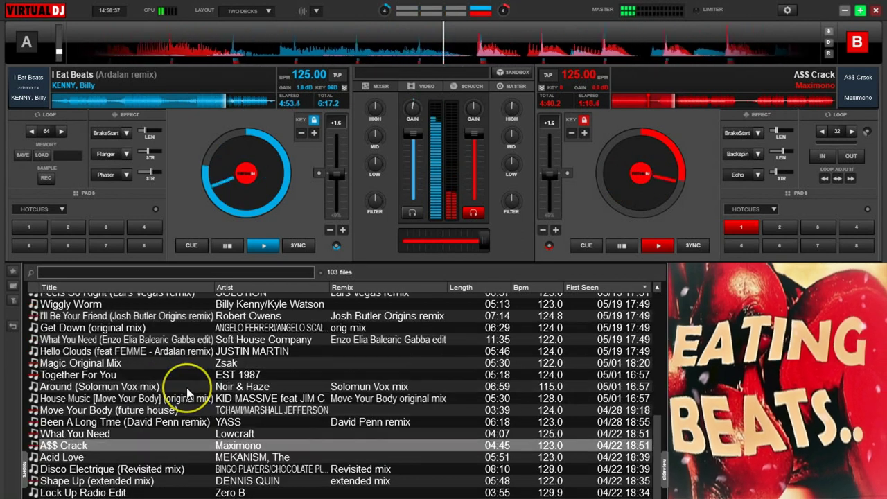
{"action": "scroll", "coordinate": [187, 392], "scroll_direction": "up", "scroll_amount": 2}
{"action": "scroll", "coordinate": [187, 393], "scroll_direction": "up", "scroll_amount": 2}
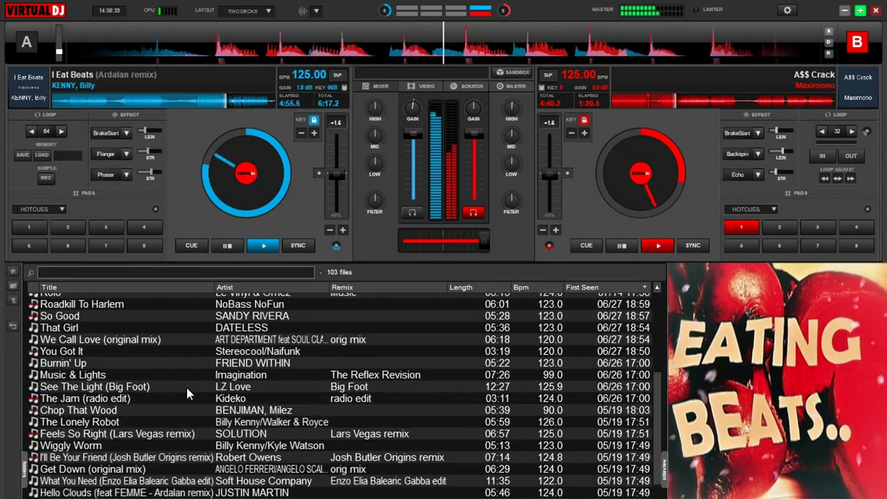
{"action": "scroll", "coordinate": [186, 386], "scroll_direction": "up", "scroll_amount": 2}
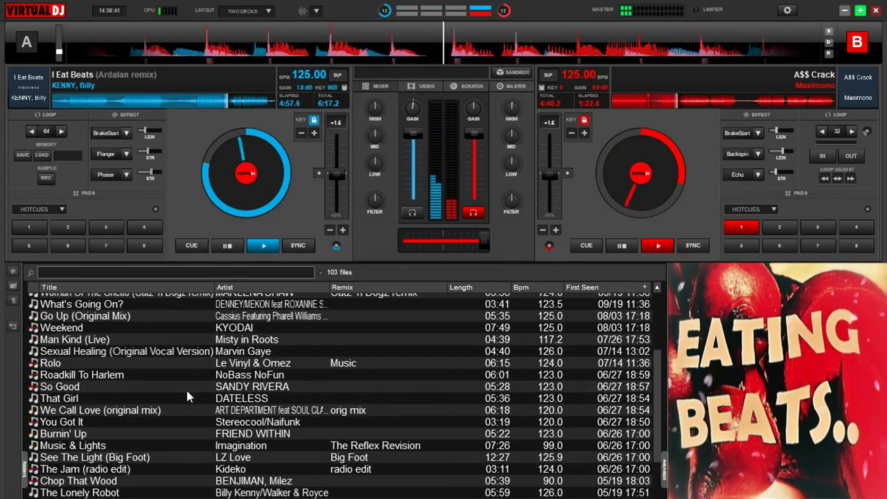
{"action": "scroll", "coordinate": [160, 375], "scroll_direction": "up", "scroll_amount": 3}
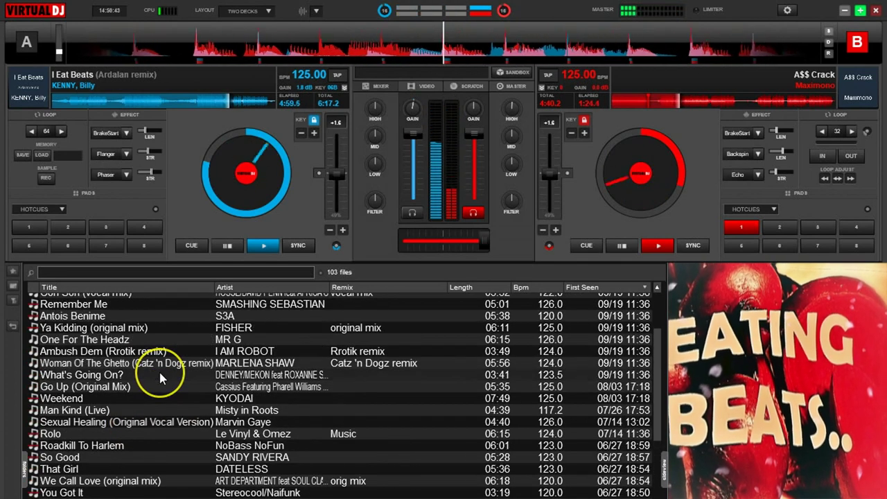
{"action": "scroll", "coordinate": [159, 374], "scroll_direction": "up", "scroll_amount": 1}
{"action": "scroll", "coordinate": [158, 374], "scroll_direction": "down", "scroll_amount": 2}
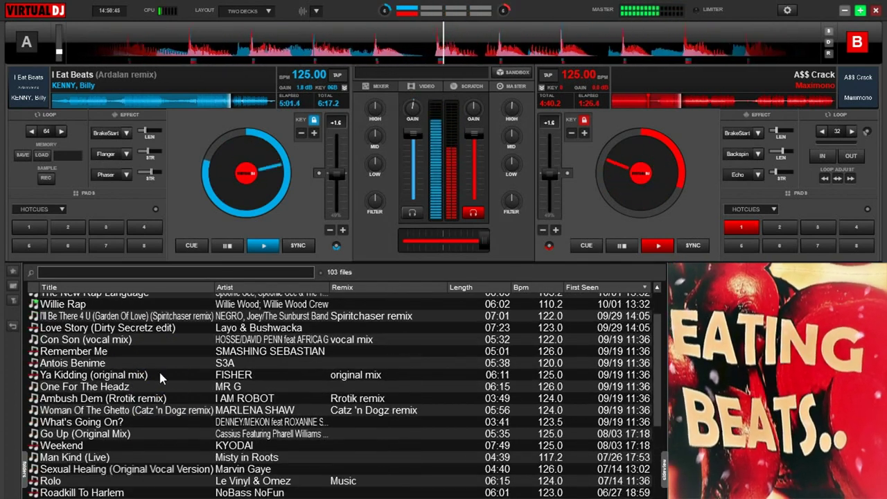
{"action": "scroll", "coordinate": [141, 381], "scroll_direction": "down", "scroll_amount": 4}
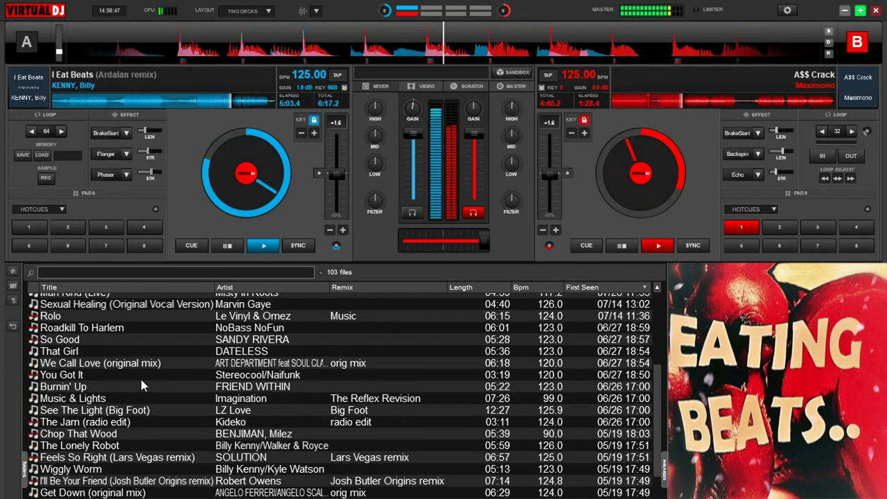
{"action": "scroll", "coordinate": [140, 379], "scroll_direction": "down", "scroll_amount": 4}
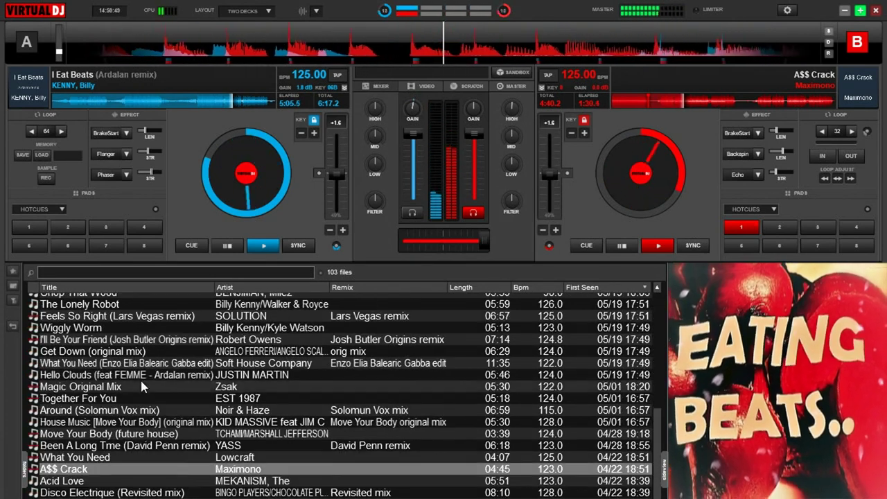
{"action": "scroll", "coordinate": [141, 381], "scroll_direction": "down", "scroll_amount": 4}
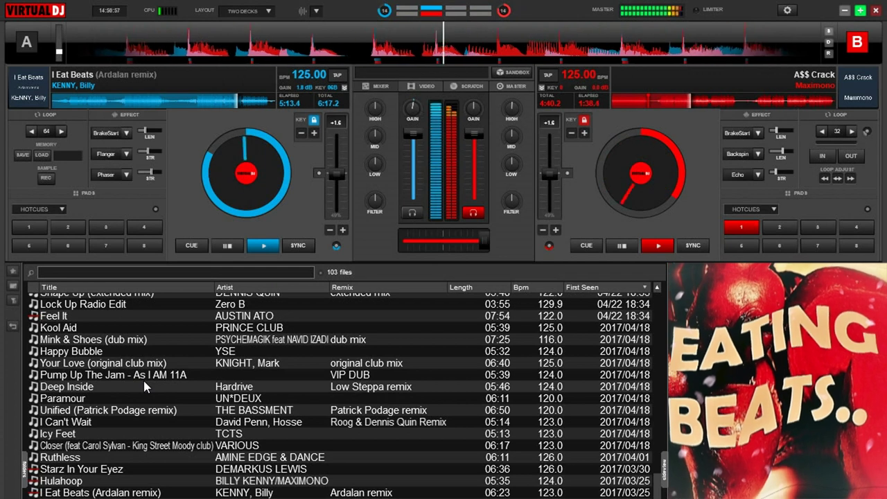
{"action": "scroll", "coordinate": [136, 426], "scroll_direction": "down", "scroll_amount": 1}
{"action": "scroll", "coordinate": [137, 428], "scroll_direction": "down", "scroll_amount": 1}
{"action": "scroll", "coordinate": [138, 424], "scroll_direction": "up", "scroll_amount": 4}
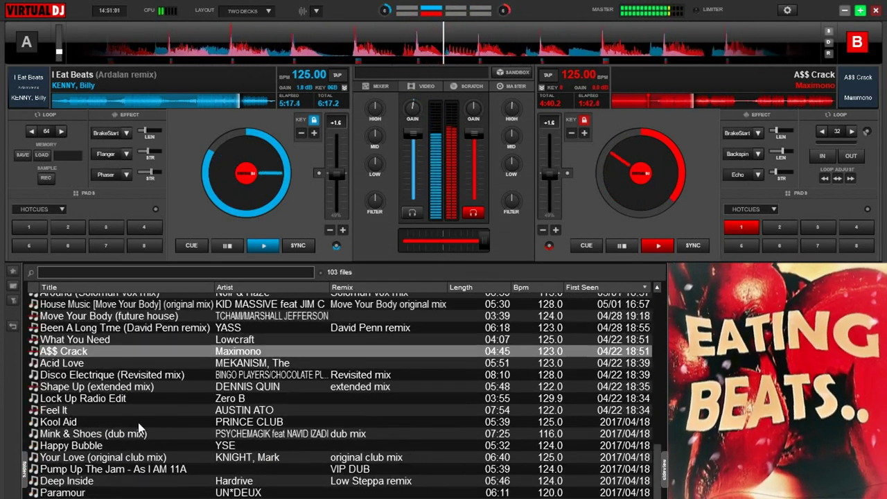
{"action": "scroll", "coordinate": [139, 429], "scroll_direction": "up", "scroll_amount": 5}
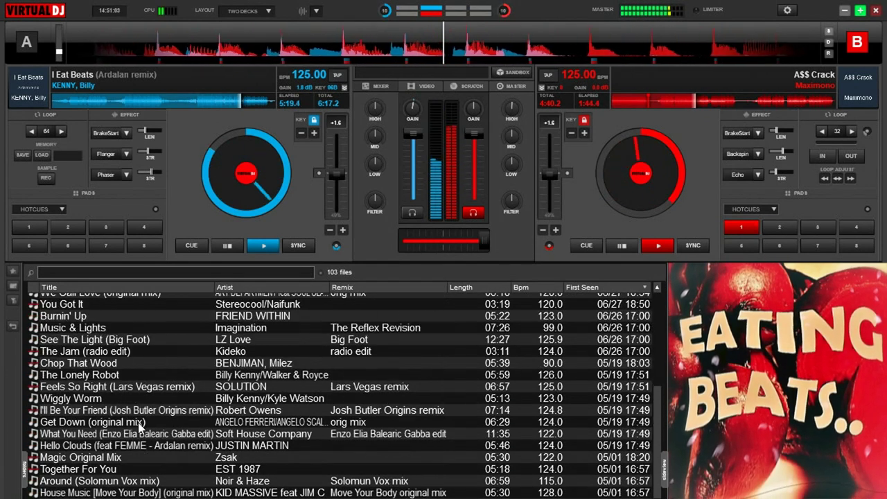
{"action": "left_click", "coordinate": [99, 377]}
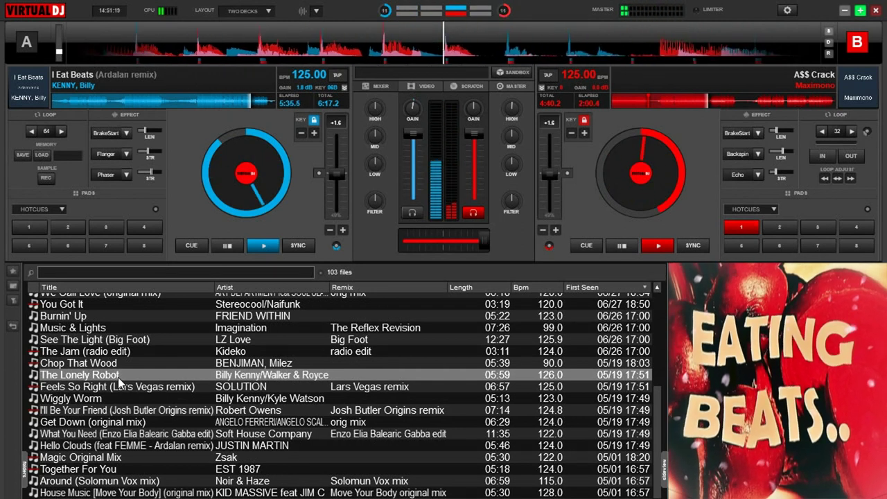
{"action": "left_click", "coordinate": [118, 377]}
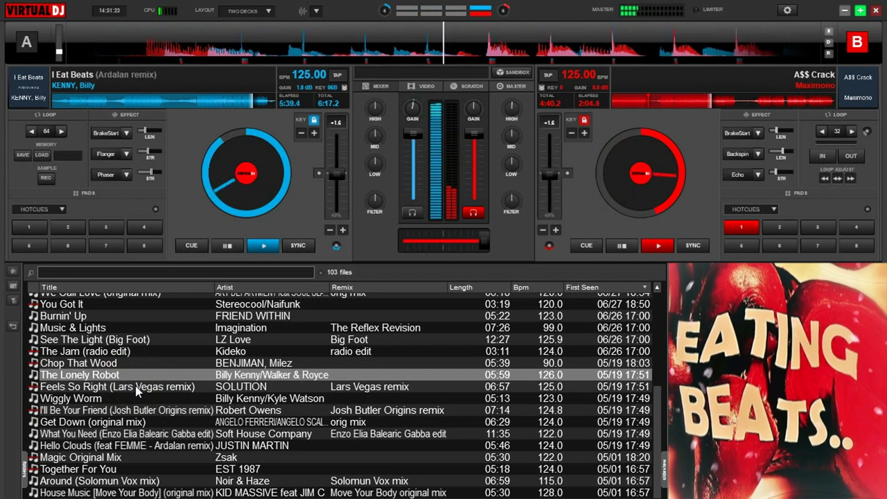
Find Ambush Dem (Rrotik remix) among the tracks first seen on 09/19 and load it onto deck A
{"action": "scroll", "coordinate": [136, 392], "scroll_direction": "up", "scroll_amount": 4}
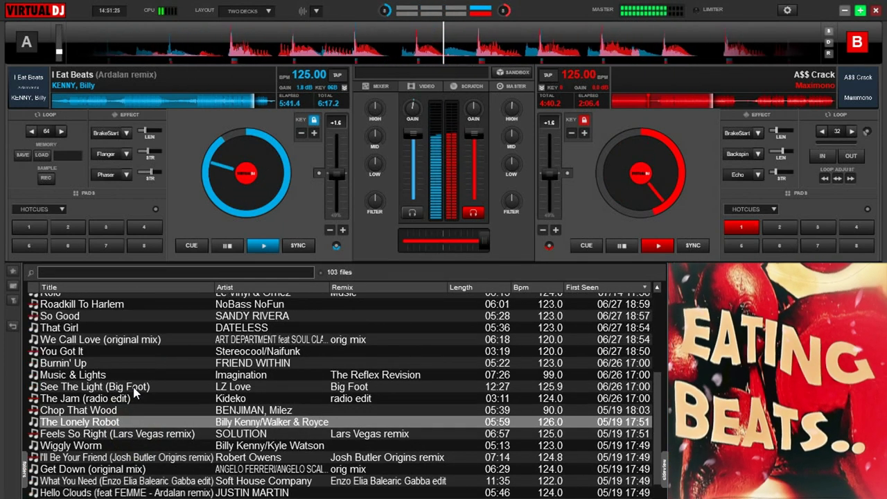
{"action": "scroll", "coordinate": [136, 392], "scroll_direction": "up", "scroll_amount": 5}
{"action": "scroll", "coordinate": [135, 393], "scroll_direction": "up", "scroll_amount": 7}
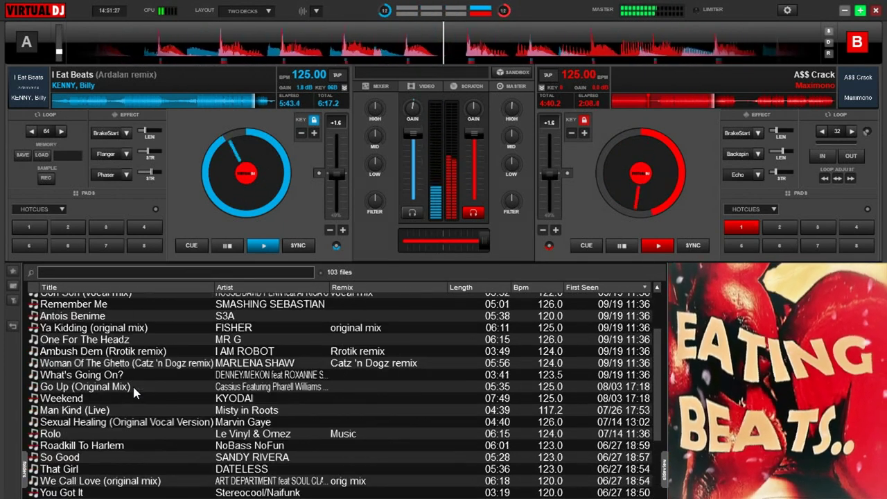
{"action": "scroll", "coordinate": [133, 390], "scroll_direction": "up", "scroll_amount": 10}
{"action": "scroll", "coordinate": [111, 360], "scroll_direction": "down", "scroll_amount": 6}
{"action": "left_click", "coordinate": [90, 334]}
{"action": "scroll", "coordinate": [103, 347], "scroll_direction": "down", "scroll_amount": 2}
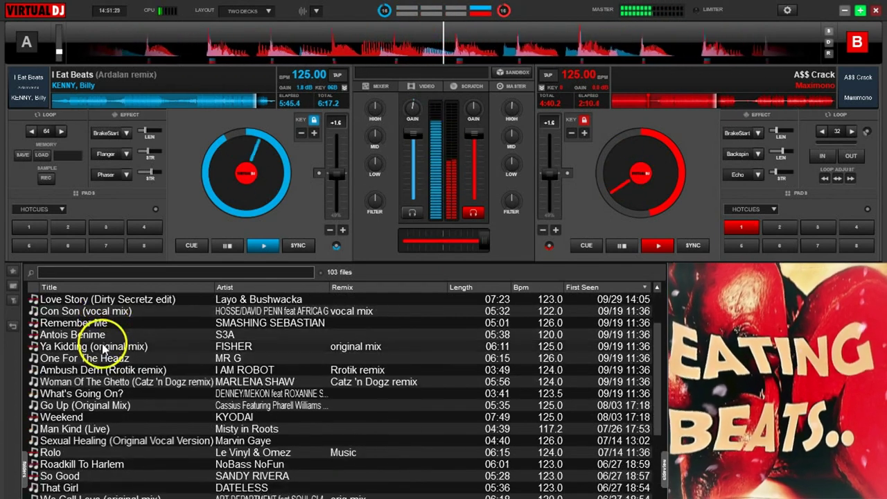
{"action": "scroll", "coordinate": [102, 348], "scroll_direction": "down", "scroll_amount": 2}
{"action": "left_click", "coordinate": [99, 346]}
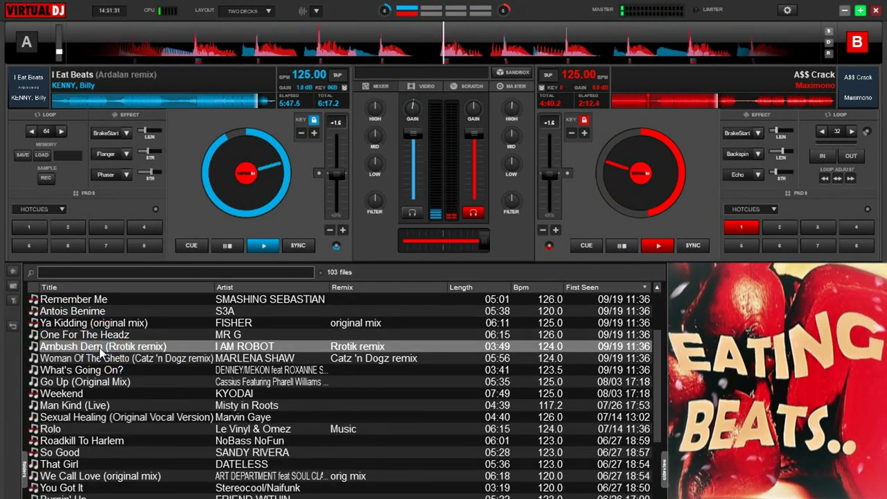
{"action": "left_click", "coordinate": [99, 348]}
{"action": "left_click_drag", "start_coordinate": [99, 348], "coordinate": [200, 176]}
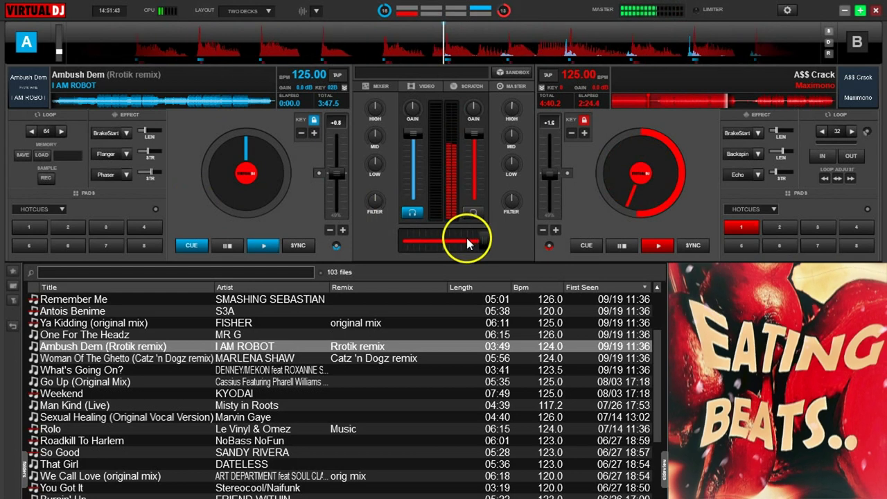
High-pass deck A's filter, start Ambush Dem on that deck and sync it with deck B
{"action": "left_click_drag", "start_coordinate": [373, 211], "coordinate": [355, 145]}
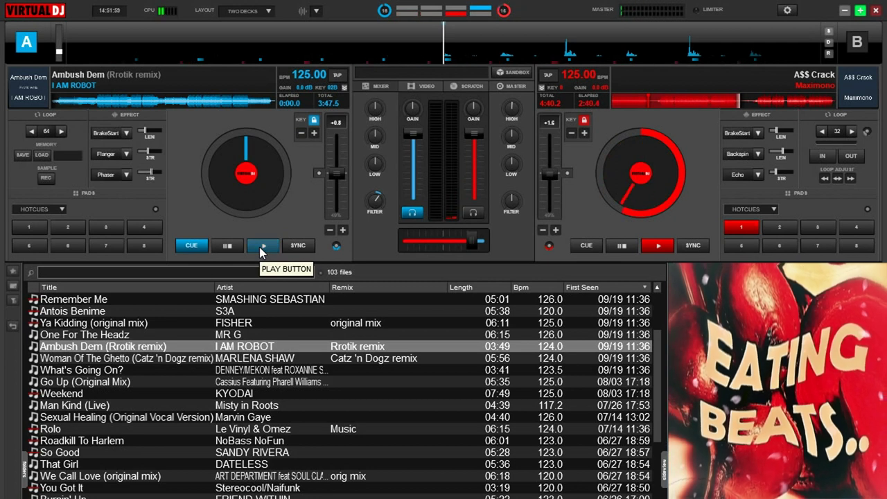
{"action": "left_click", "coordinate": [262, 246]}
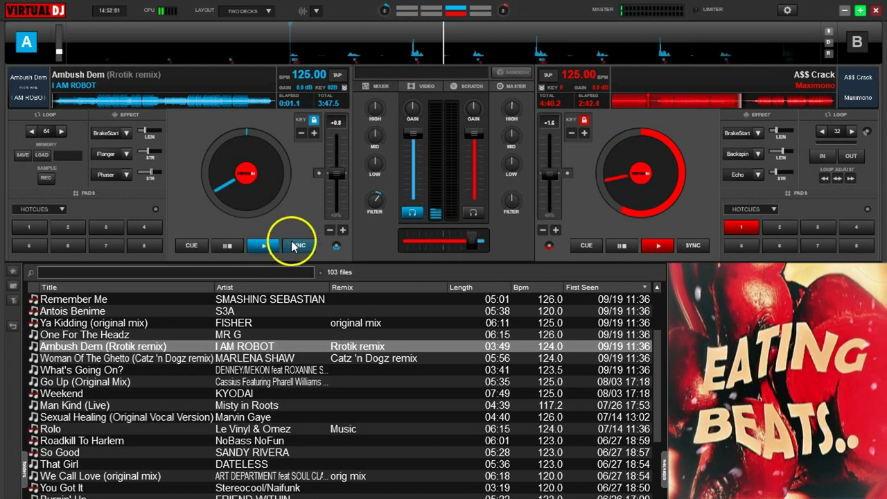
{"action": "left_click", "coordinate": [296, 244]}
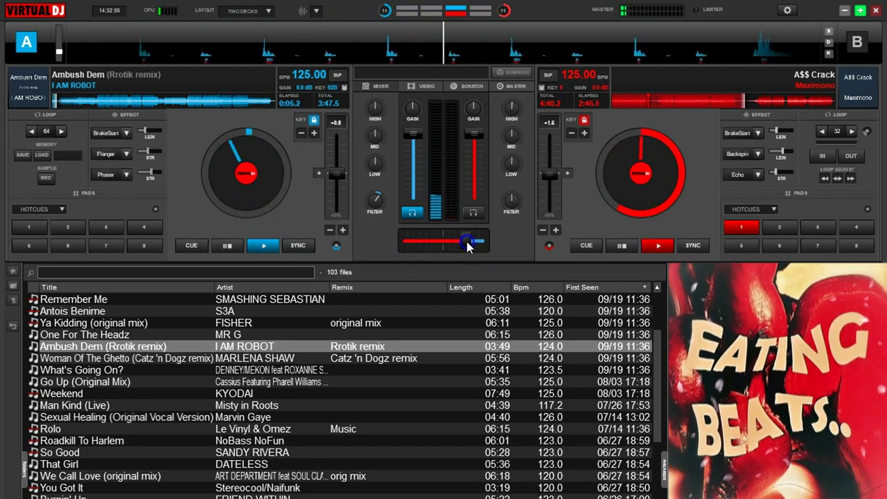
Centre the crossfader and swap the filtering between decks, resetting deck A's filter and high-passing deck B's to about 740 Hz
{"action": "left_click_drag", "start_coordinate": [466, 247], "coordinate": [445, 248]}
{"action": "double_click", "coordinate": [374, 201]}
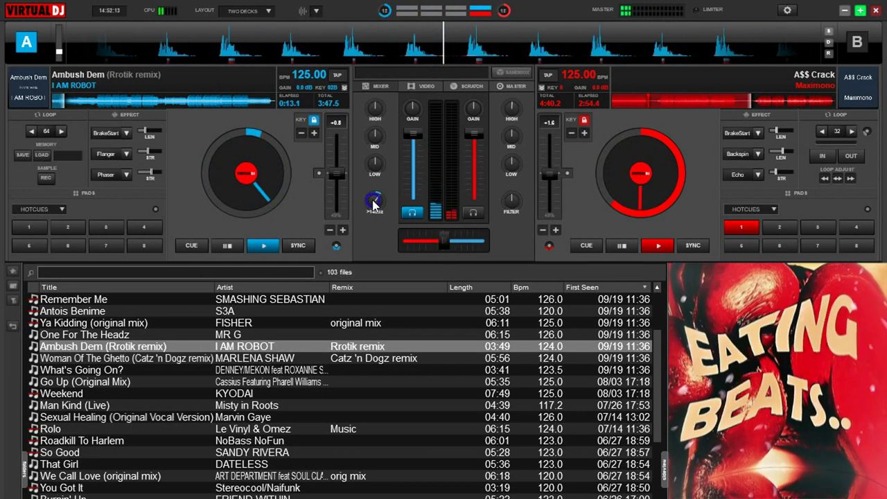
{"action": "left_click", "coordinate": [510, 202]}
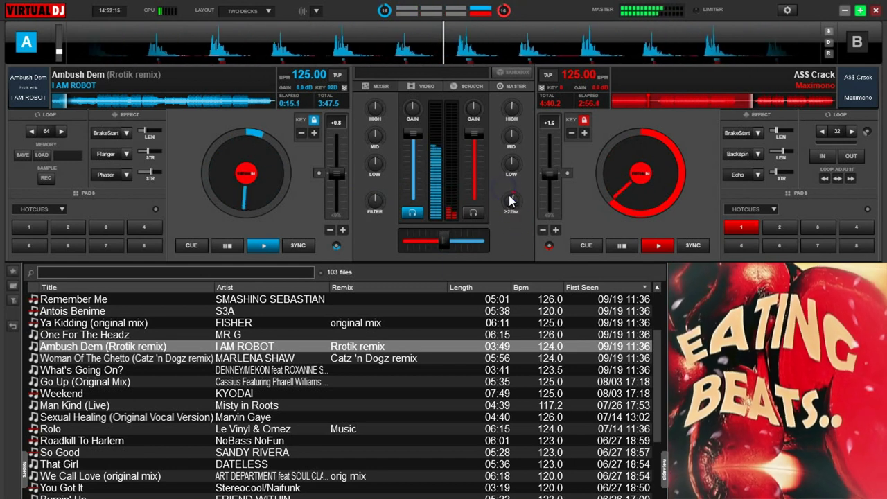
{"action": "left_click_drag", "start_coordinate": [511, 206], "coordinate": [509, 199]}
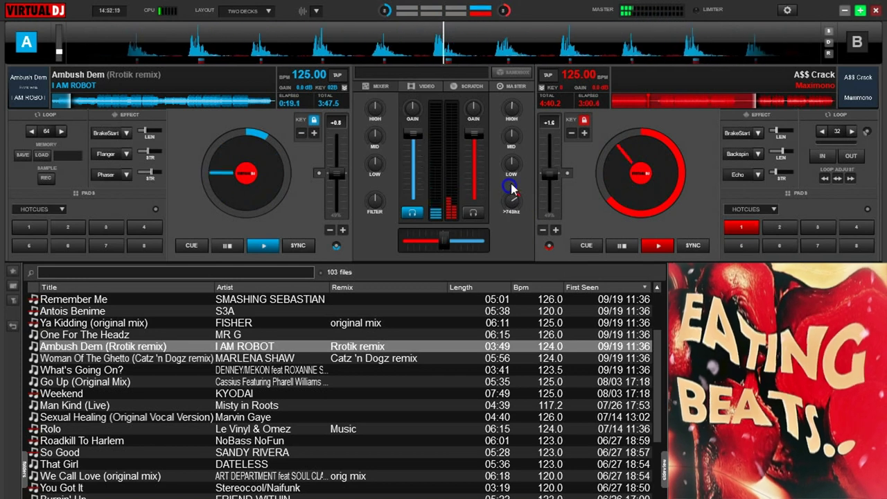
Trigger the Backspin effect on deck B, move the crossfader fully to deck A and reset deck B's filter
{"action": "left_click", "coordinate": [735, 153]}
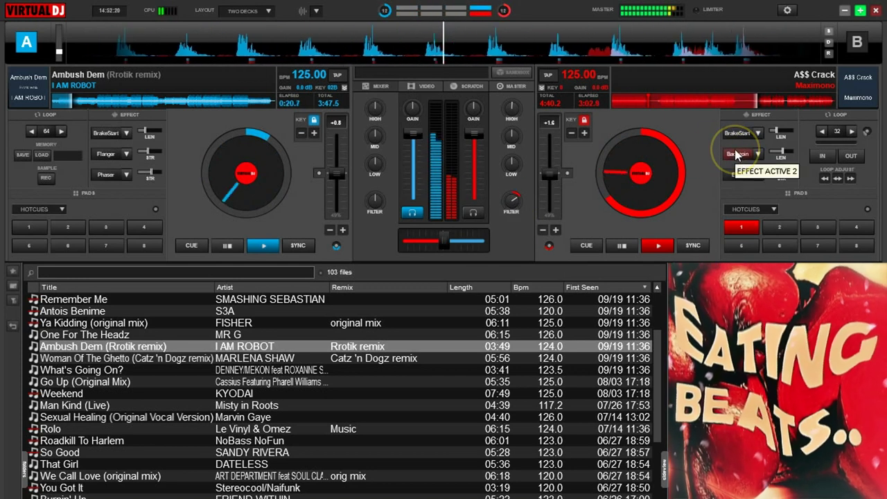
{"action": "left_click", "coordinate": [737, 154]}
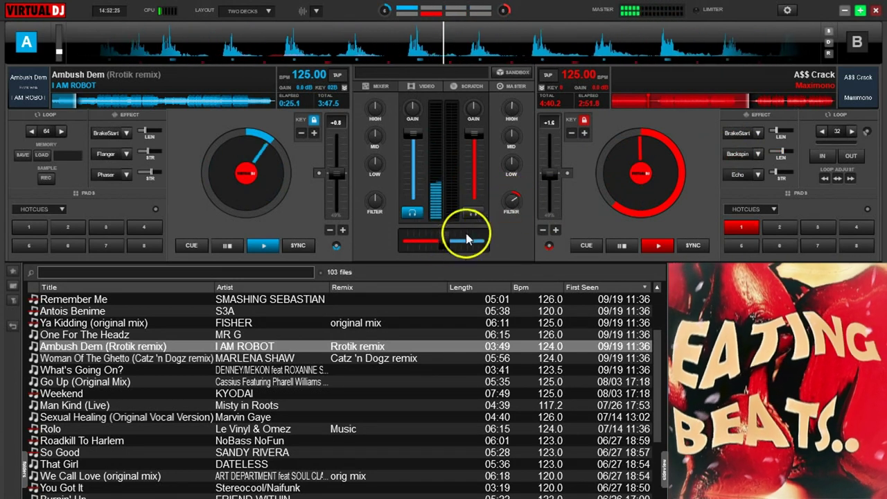
{"action": "left_click_drag", "start_coordinate": [440, 241], "coordinate": [404, 240]}
{"action": "right_click", "coordinate": [511, 203]}
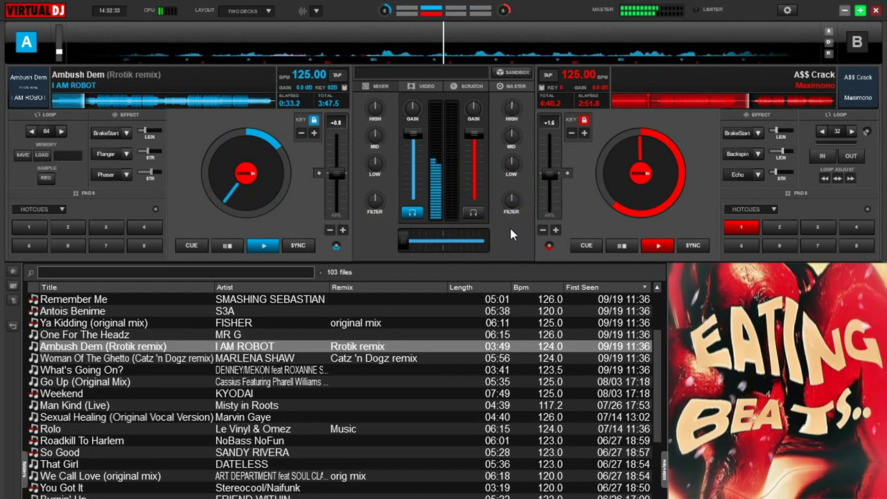
Find Hello Clouds (feat FEMME - Ardalan remix) among the tracks first seen on 05/19 and load it onto deck B
{"action": "scroll", "coordinate": [357, 386], "scroll_direction": "down", "scroll_amount": 4}
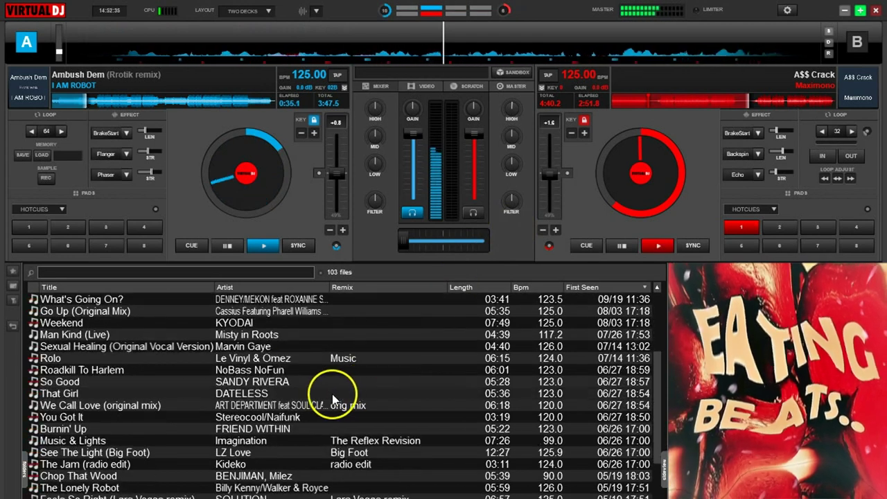
{"action": "scroll", "coordinate": [325, 402], "scroll_direction": "down", "scroll_amount": 1}
{"action": "left_click", "coordinate": [276, 443]}
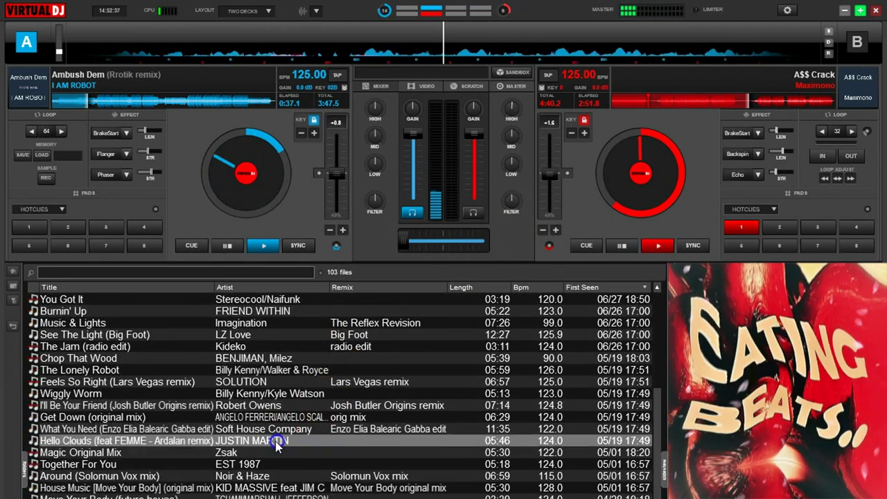
{"action": "left_click_drag", "start_coordinate": [276, 443], "coordinate": [667, 192]}
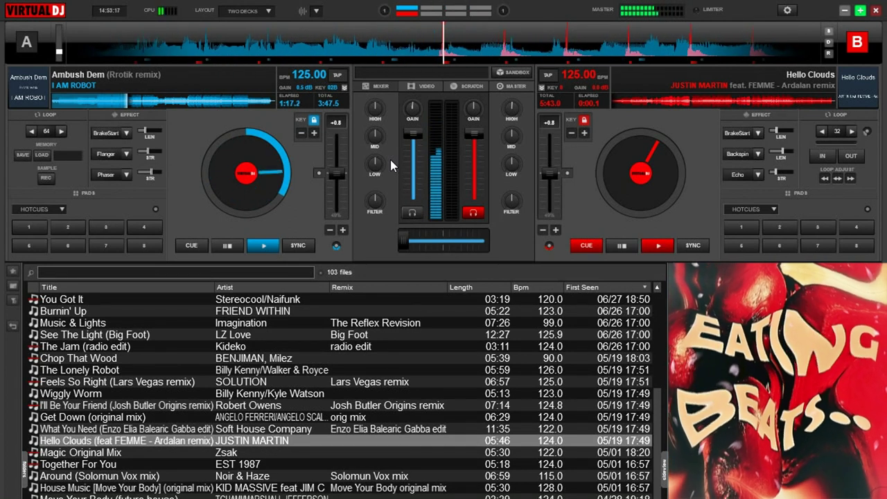
Boost deck A's mids slightly and high-pass deck B's filter in preparation for mixing in Hello Clouds
{"action": "left_click_drag", "start_coordinate": [372, 140], "coordinate": [374, 135]}
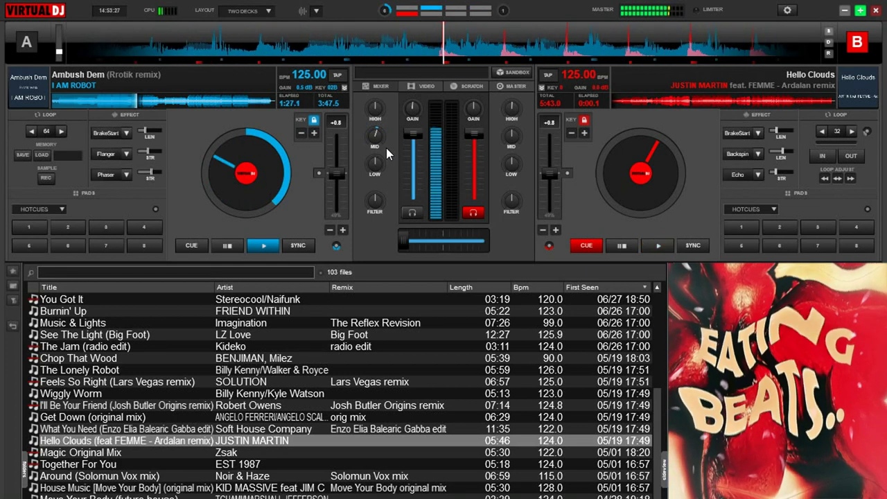
{"action": "left_click_drag", "start_coordinate": [511, 201], "coordinate": [511, 184]}
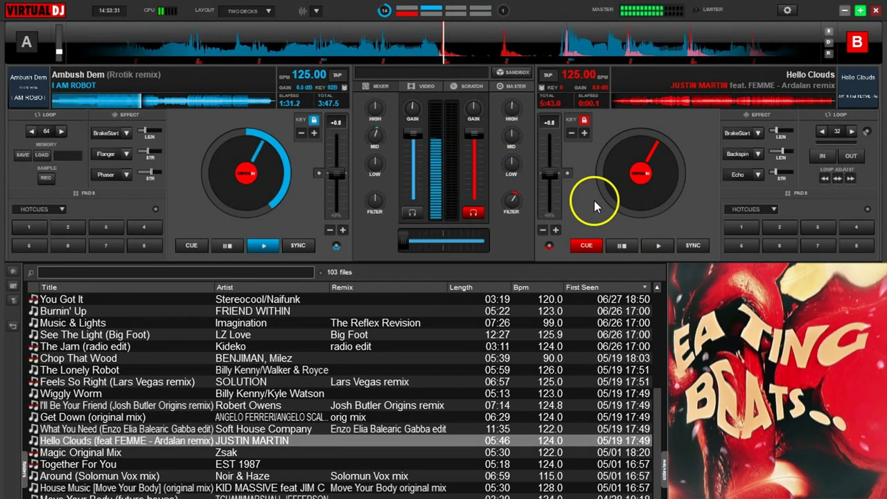
{"action": "left_click_drag", "start_coordinate": [452, 46], "coordinate": [455, 46]}
Start Hello Clouds on deck B and bring the crossfader from deck A's side to the centre
{"action": "mouse_move", "coordinate": [405, 240]}
{"action": "left_mouse_down"}
{"action": "mouse_move", "coordinate": [425, 240]}
{"action": "mouse_move", "coordinate": [410, 242]}
{"action": "left_mouse_up"}
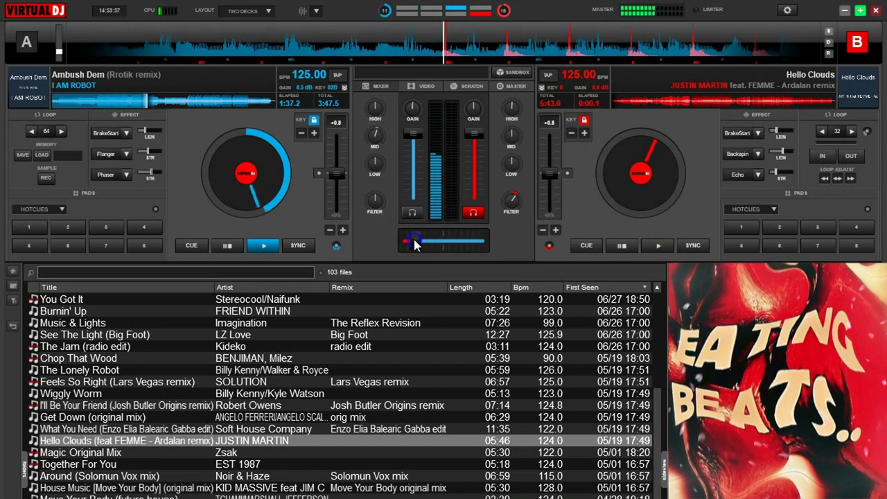
{"action": "left_click", "coordinate": [539, 221]}
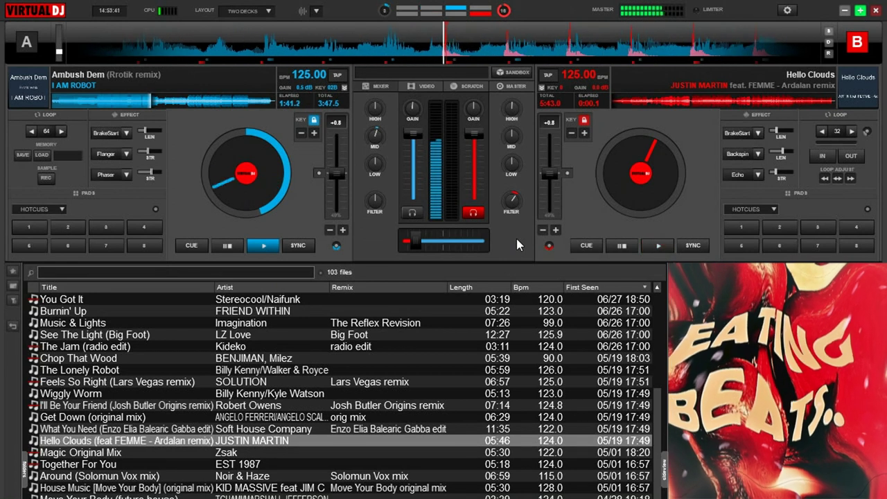
{"action": "left_click", "coordinate": [512, 239]}
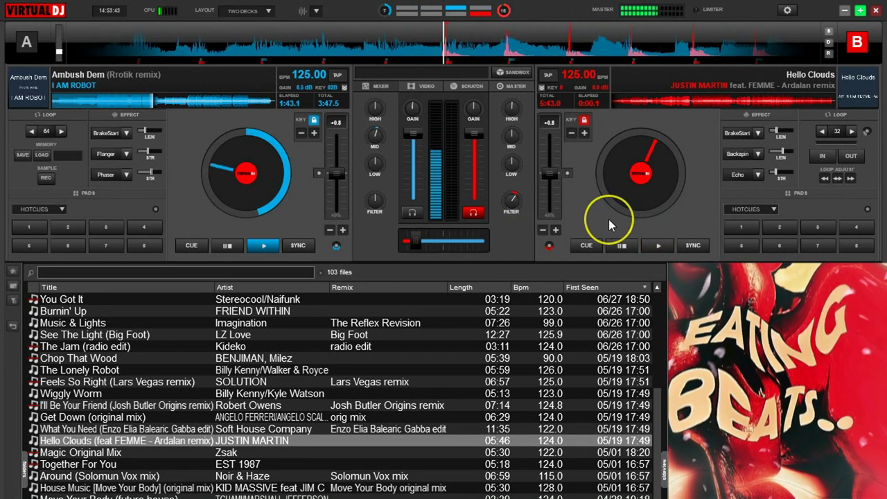
{"action": "left_click", "coordinate": [658, 243]}
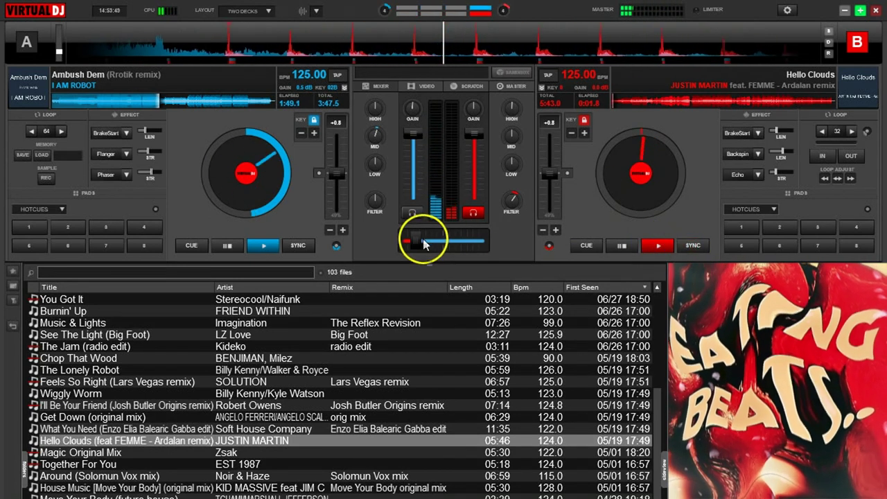
{"action": "left_click_drag", "start_coordinate": [417, 241], "coordinate": [445, 239]}
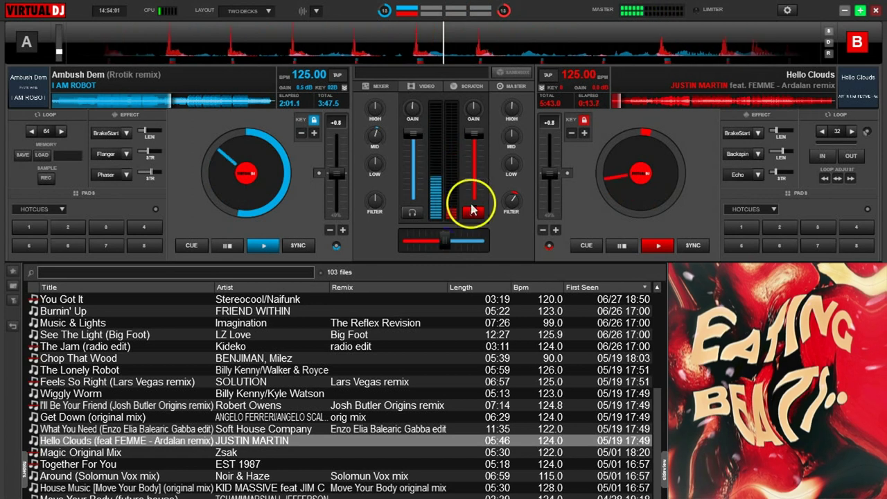
High-pass deck A's filter, cut its lows and move the crossfader fully over to deck B
{"action": "left_click_drag", "start_coordinate": [512, 200], "coordinate": [510, 200]}
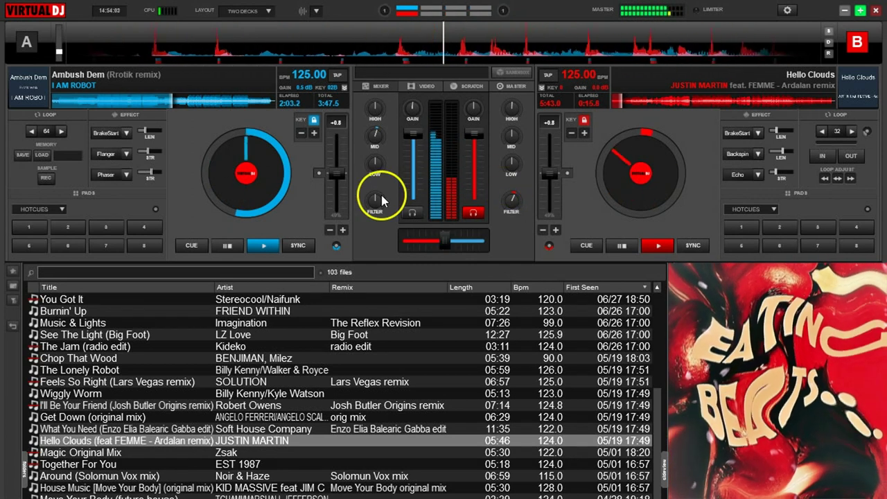
{"action": "left_click_drag", "start_coordinate": [373, 201], "coordinate": [369, 168]}
{"action": "left_click", "coordinate": [370, 166]}
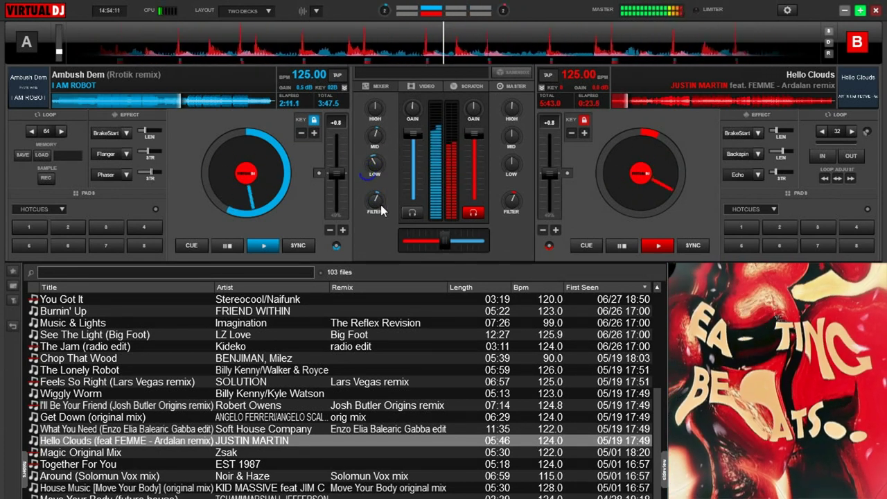
{"action": "left_click", "coordinate": [373, 201]}
{"action": "left_click_drag", "start_coordinate": [373, 196], "coordinate": [377, 194]}
{"action": "left_click_drag", "start_coordinate": [441, 239], "coordinate": [451, 239]}
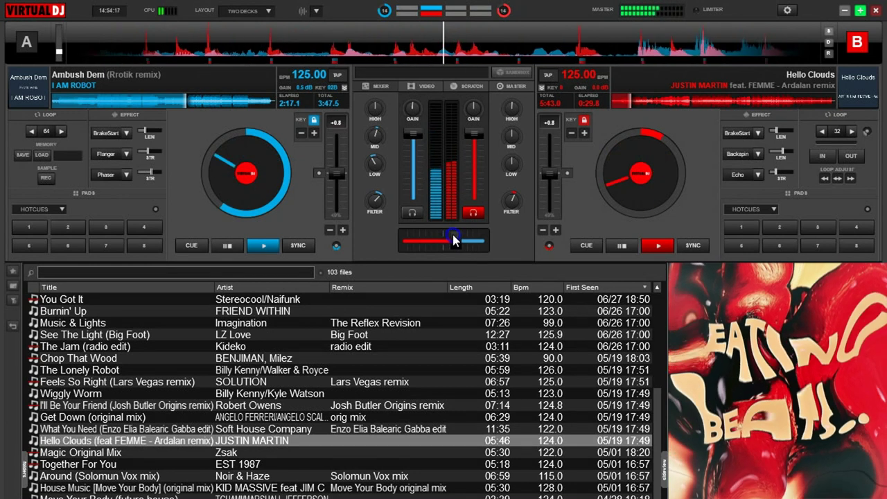
{"action": "left_click_drag", "start_coordinate": [455, 240], "coordinate": [489, 234]}
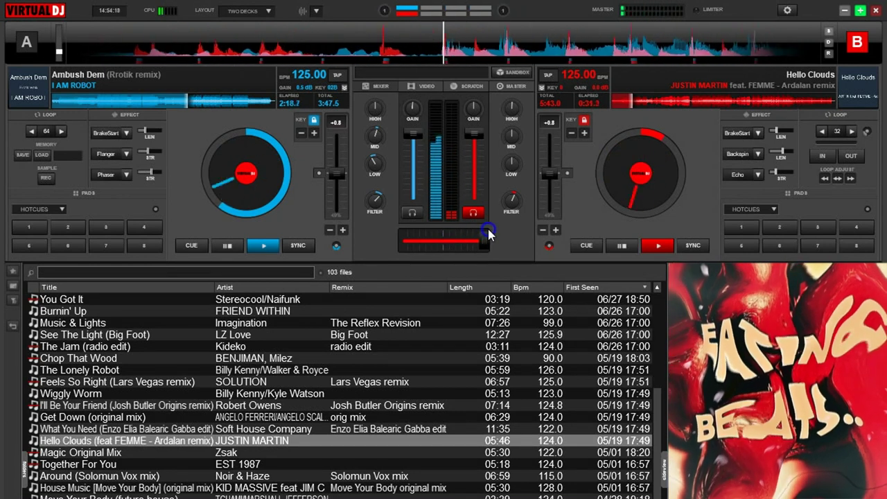
Reset the filters on both decks and deck A's lows, and raise deck B's gain to about 1.8 dB
{"action": "left_click", "coordinate": [513, 199]}
{"action": "right_click", "coordinate": [375, 200]}
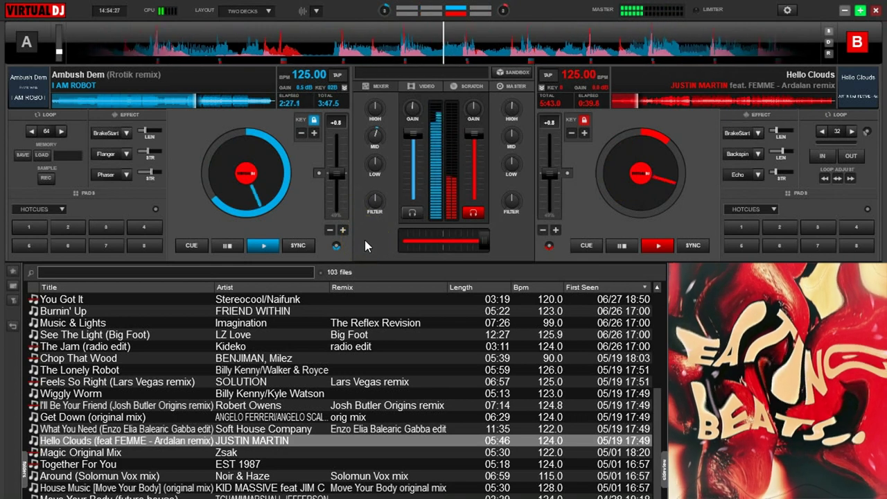
{"action": "left_click", "coordinate": [473, 108]}
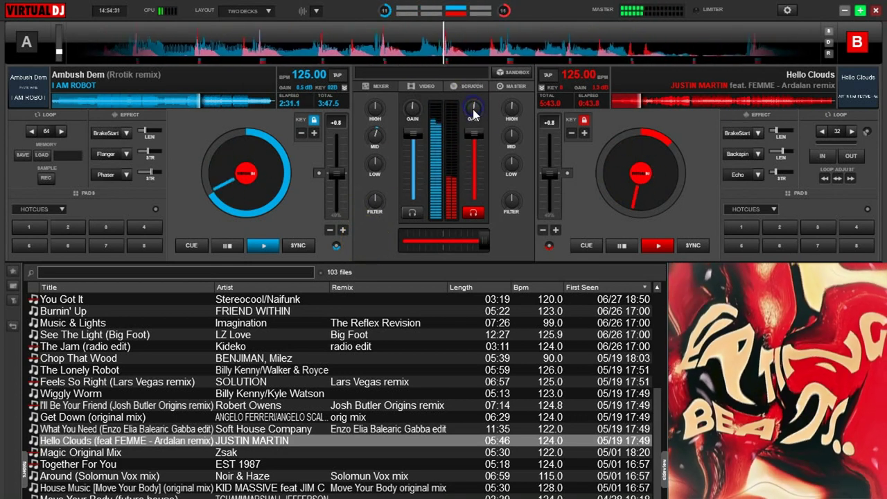
{"action": "scroll", "coordinate": [473, 112], "scroll_direction": "up", "scroll_amount": 1}
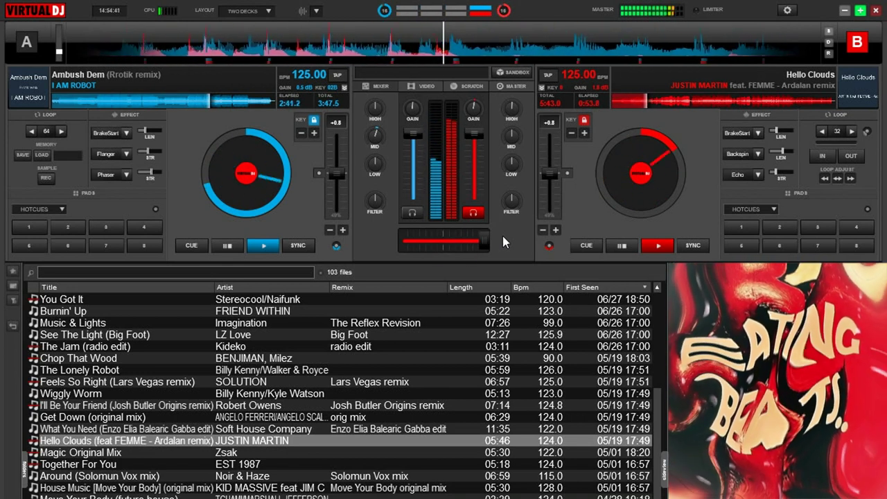
Find We Call Love (original mix) in the track list and load it onto deck A
{"action": "left_click", "coordinate": [202, 383]}
{"action": "scroll", "coordinate": [205, 374], "scroll_direction": "up", "scroll_amount": 2}
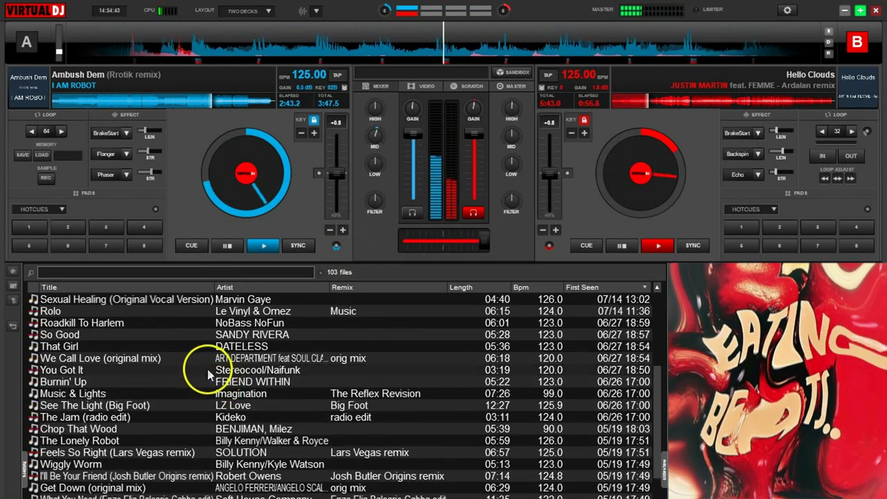
{"action": "scroll", "coordinate": [207, 369], "scroll_direction": "down", "scroll_amount": 2}
{"action": "scroll", "coordinate": [207, 368], "scroll_direction": "up", "scroll_amount": 2}
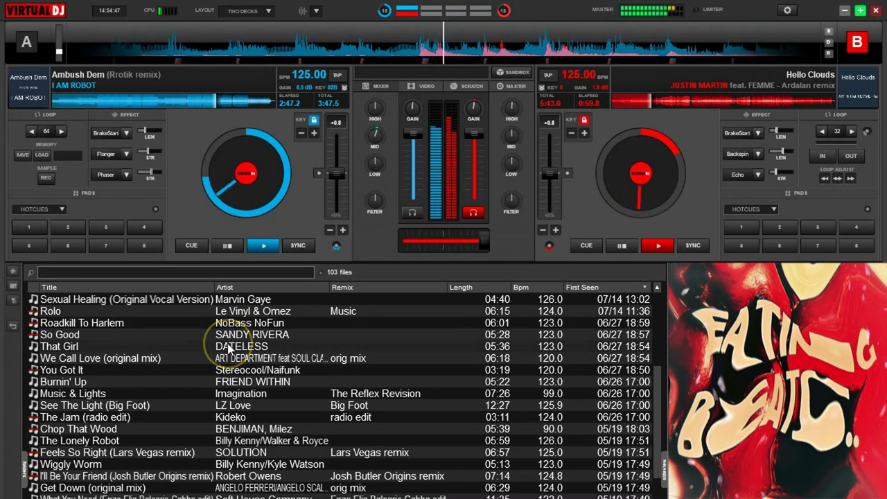
{"action": "scroll", "coordinate": [229, 348], "scroll_direction": "up", "scroll_amount": 2}
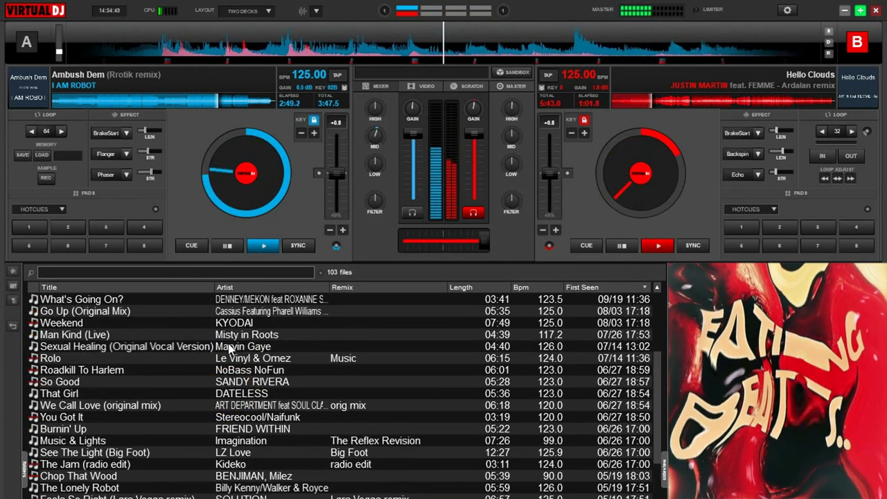
{"action": "left_click", "coordinate": [233, 394]}
{"action": "left_click_drag", "start_coordinate": [234, 405], "coordinate": [220, 179]}
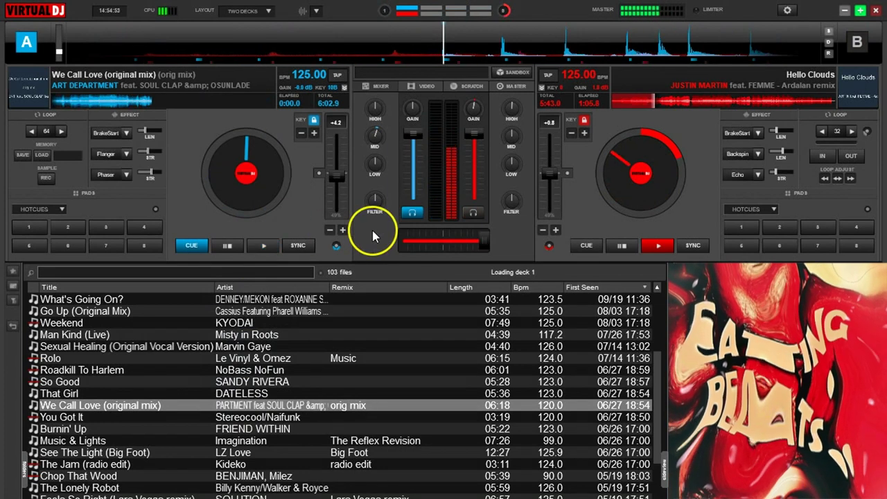
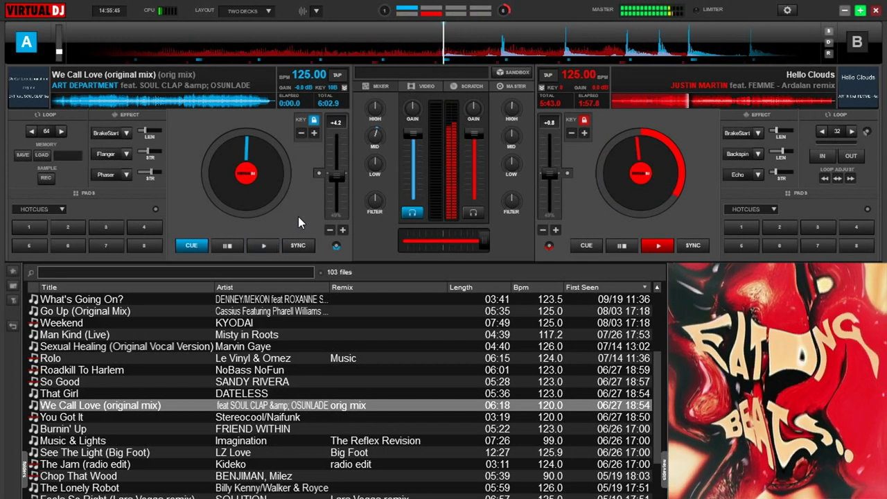
Boost deck B's lows slightly, and prepare deck A with a 64-beat loop and a high-pass filter
{"action": "left_click_drag", "start_coordinate": [508, 163], "coordinate": [509, 157]}
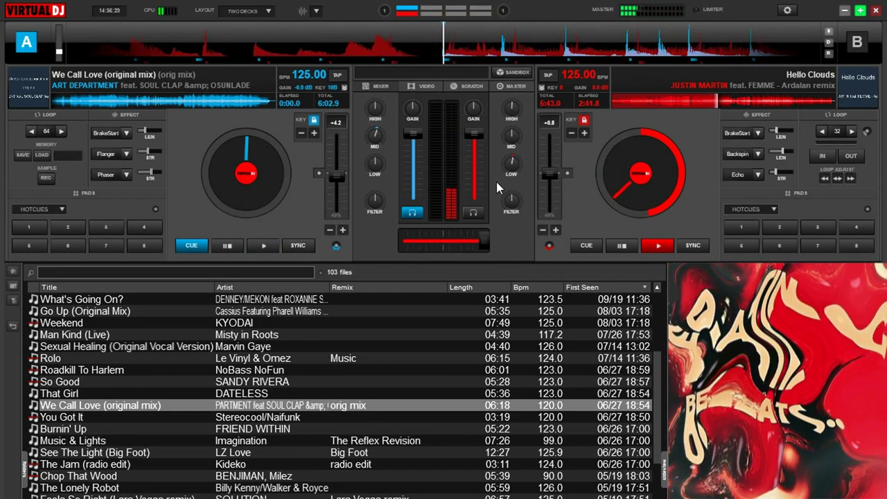
{"action": "left_click", "coordinate": [47, 132]}
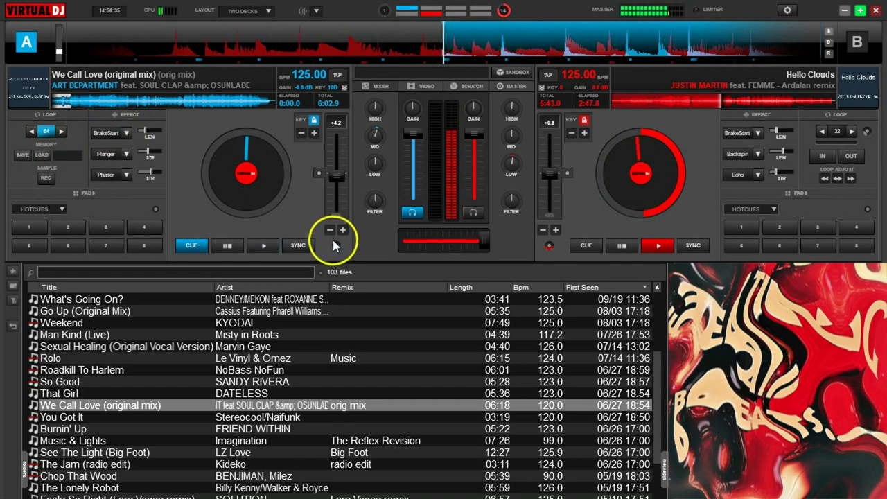
{"action": "left_click_drag", "start_coordinate": [375, 205], "coordinate": [374, 180]}
Start We Call Love on deck A and sync it with deck B
{"action": "left_click", "coordinate": [280, 215]}
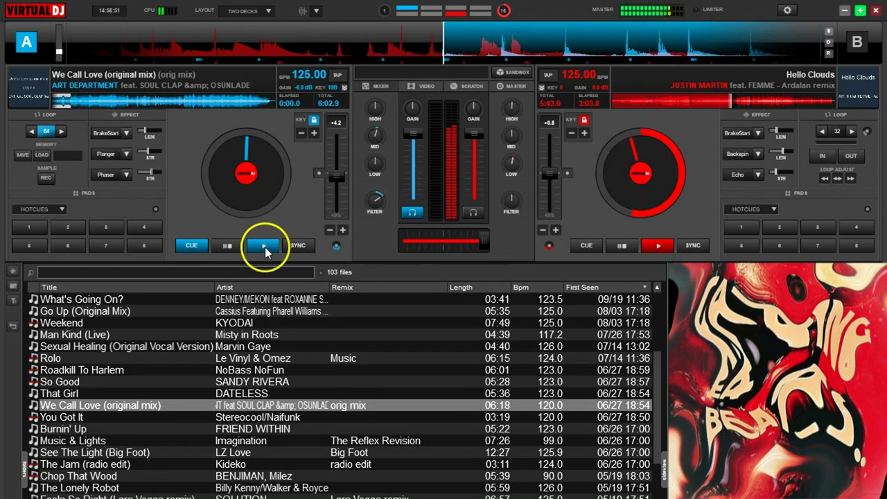
{"action": "left_click", "coordinate": [263, 246]}
{"action": "left_click", "coordinate": [298, 244]}
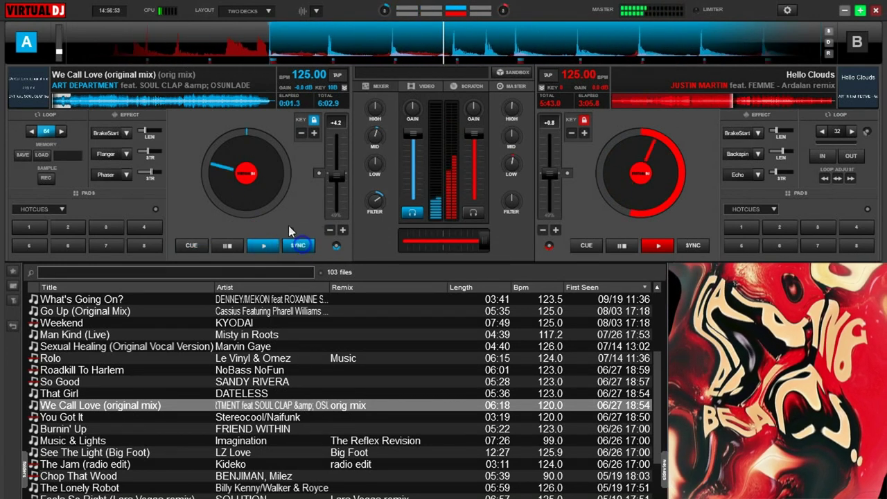
{"action": "mouse_move", "coordinate": [455, 240]}
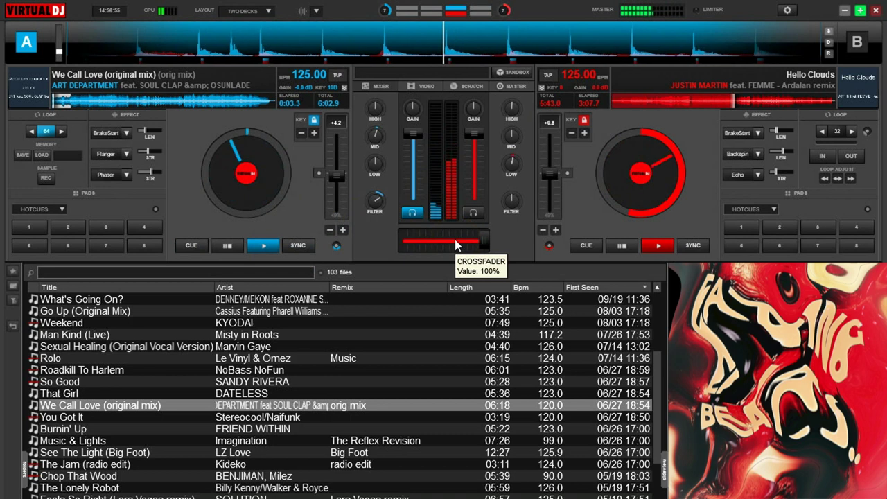
{"action": "left_click", "coordinate": [516, 236]}
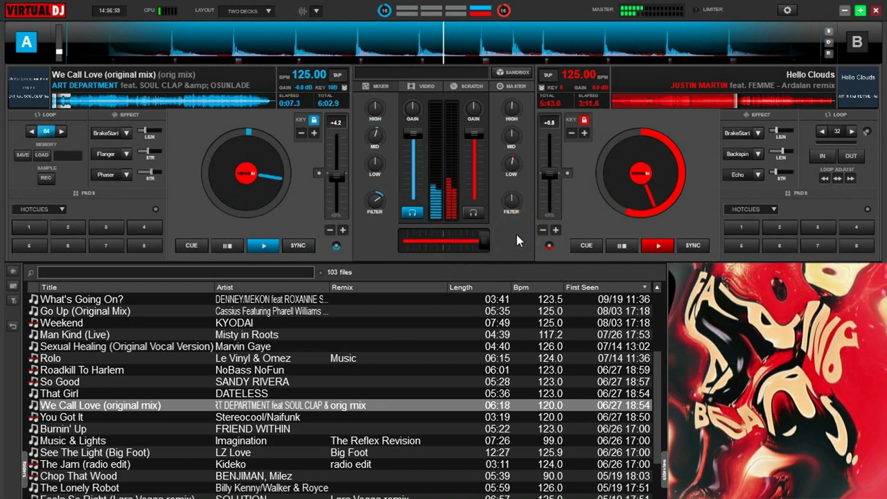
Cut deck A's lows and mids and ease the crossfader in stages from deck B to just short of the centre
{"action": "left_click_drag", "start_coordinate": [372, 161], "coordinate": [369, 177]}
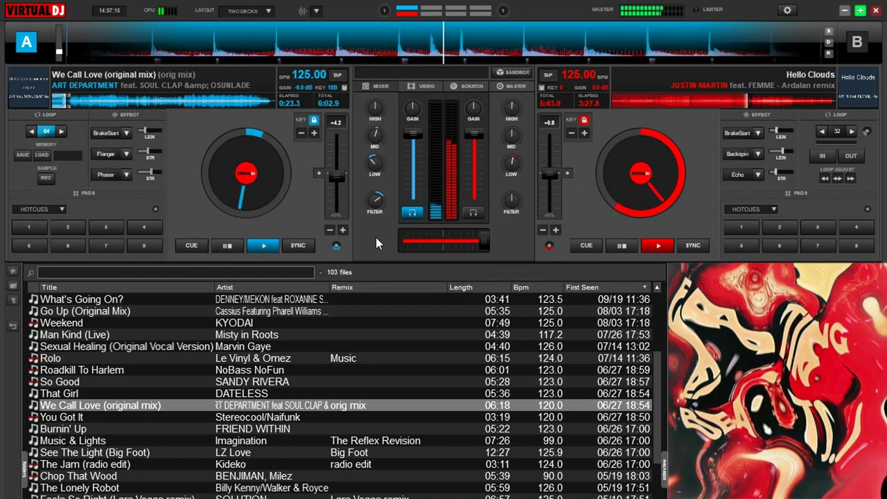
{"action": "left_click", "coordinate": [448, 222]}
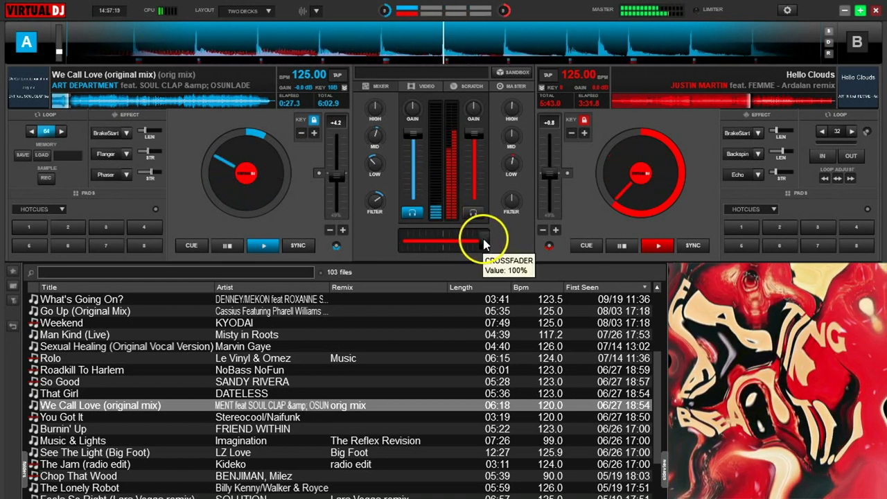
{"action": "left_click_drag", "start_coordinate": [484, 239], "coordinate": [468, 242]}
{"action": "left_click_drag", "start_coordinate": [376, 133], "coordinate": [371, 140]}
{"action": "left_click_drag", "start_coordinate": [469, 242], "coordinate": [457, 242]}
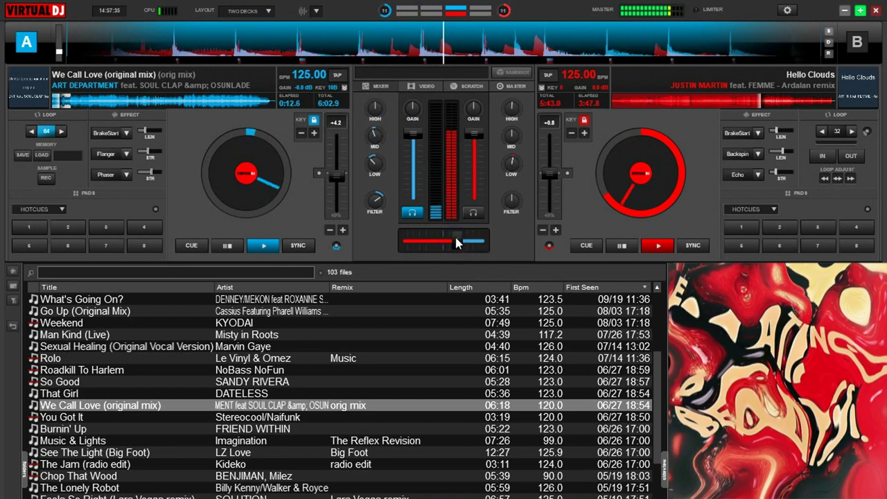
{"action": "left_click_drag", "start_coordinate": [455, 244], "coordinate": [449, 244]}
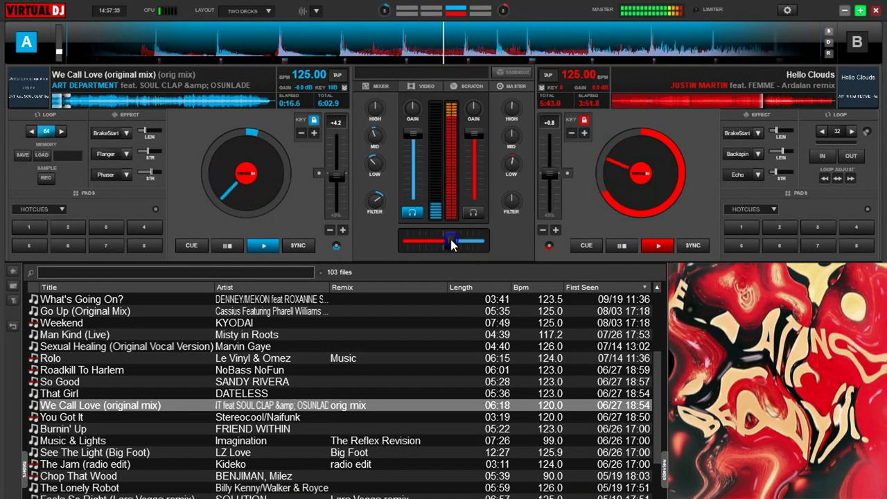
Centre the crossfader and clear deck A's filter, mid and low cuts and 64-beat loop
{"action": "left_click_drag", "start_coordinate": [448, 239], "coordinate": [444, 241]}
{"action": "left_click_drag", "start_coordinate": [373, 201], "coordinate": [374, 200]}
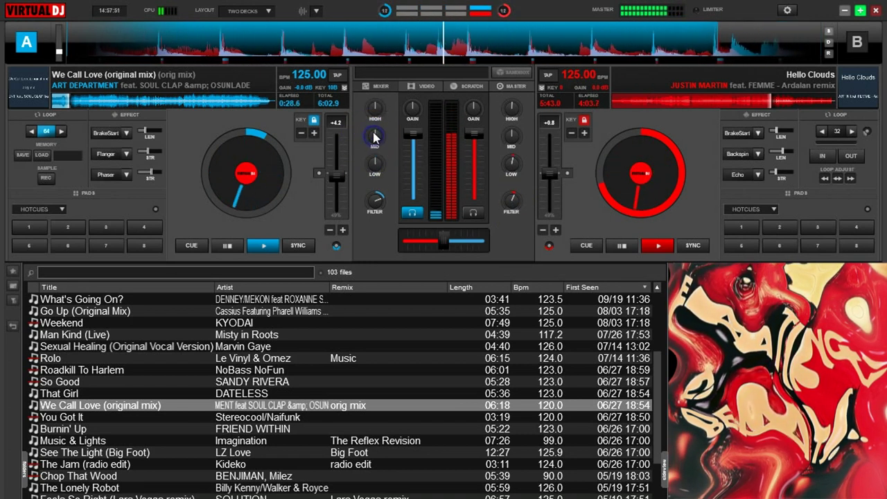
{"action": "left_click", "coordinate": [375, 199]}
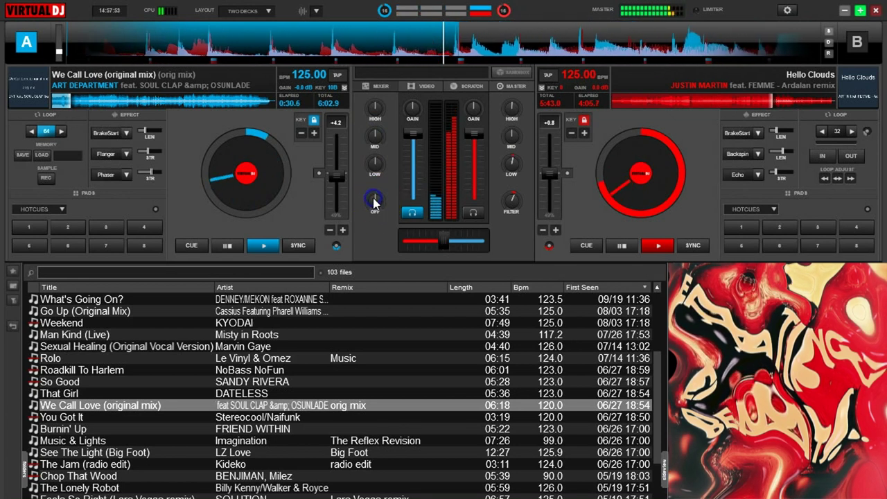
{"action": "left_click", "coordinate": [47, 131]}
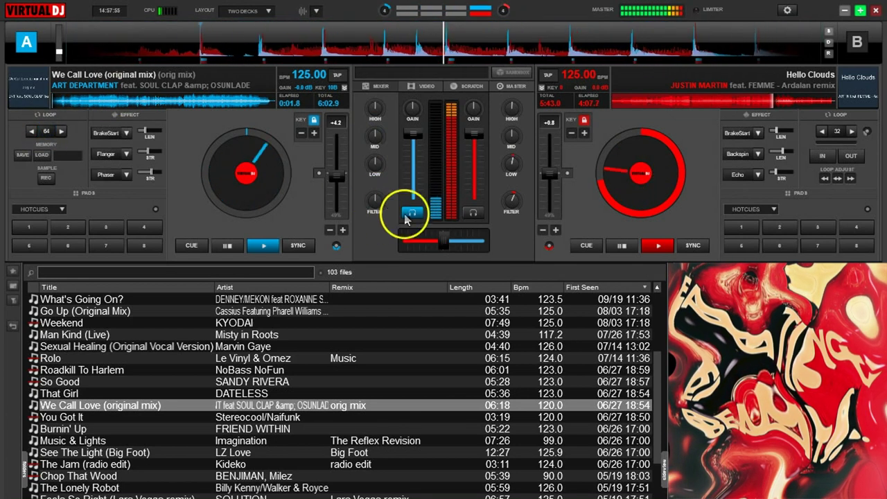
Ease the crossfader past the centre towards deck A while adding Echo and a high-pass filter of about 1.4 kHz to deck B
{"action": "left_click_drag", "start_coordinate": [444, 240], "coordinate": [436, 242]}
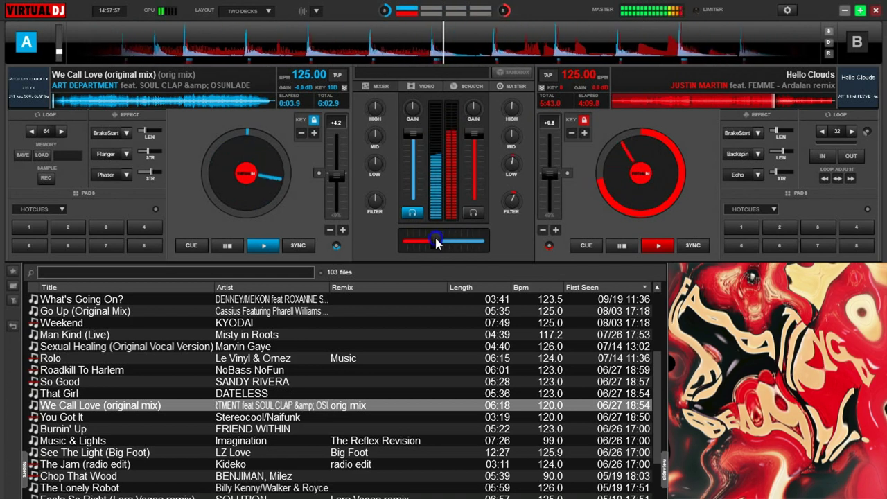
{"action": "left_click", "coordinate": [737, 174]}
{"action": "left_click_drag", "start_coordinate": [769, 171], "coordinate": [785, 171]}
{"action": "mouse_move", "coordinate": [510, 202]}
{"action": "left_mouse_down"}
{"action": "mouse_move", "coordinate": [511, 191]}
{"action": "mouse_move", "coordinate": [496, 202]}
{"action": "left_mouse_up"}
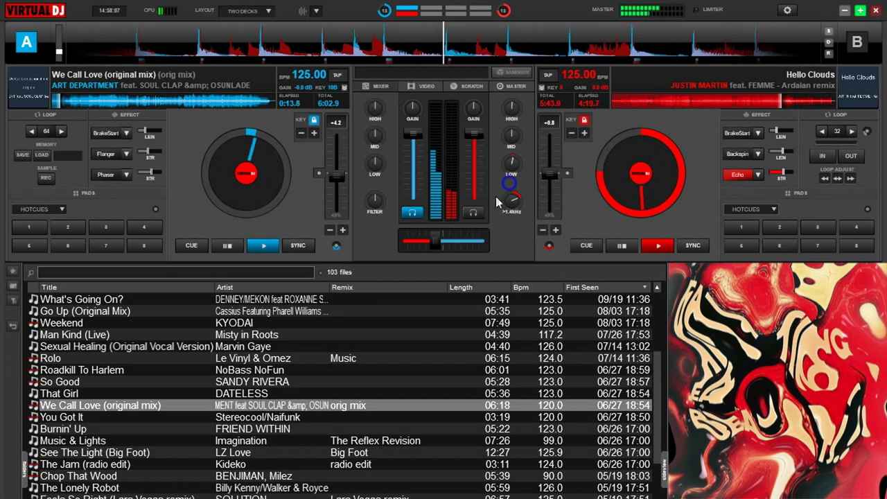
{"action": "left_click_drag", "start_coordinate": [436, 240], "coordinate": [426, 241]}
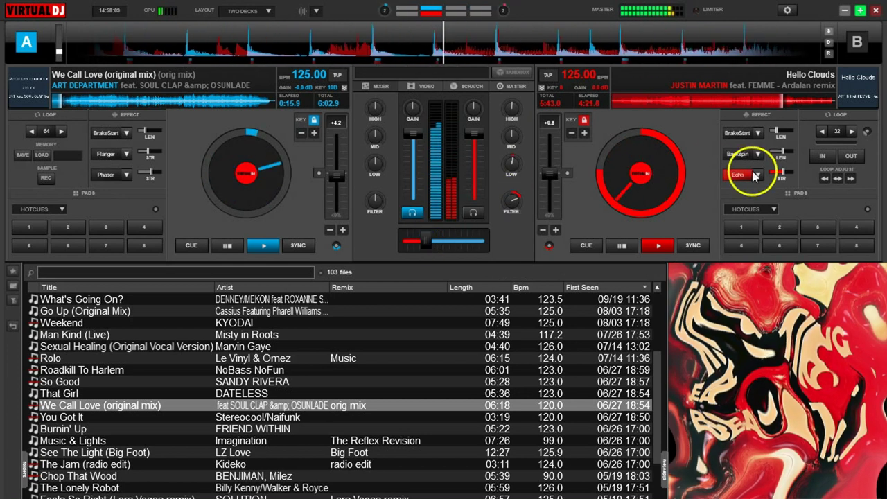
Finish the crossfade to deck A while lowering deck B's echo strength and sweeping its filter, and switch both effects off
{"action": "left_click_drag", "start_coordinate": [784, 172], "coordinate": [775, 172]}
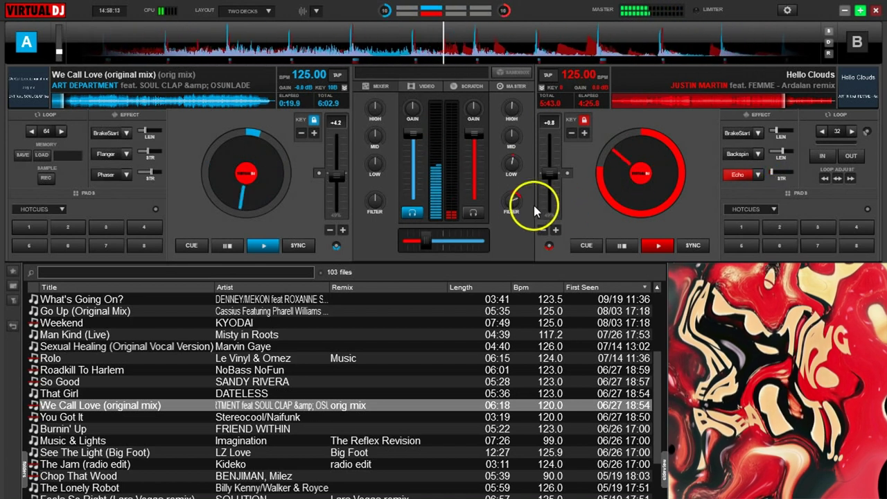
{"action": "left_click_drag", "start_coordinate": [510, 199], "coordinate": [504, 210]}
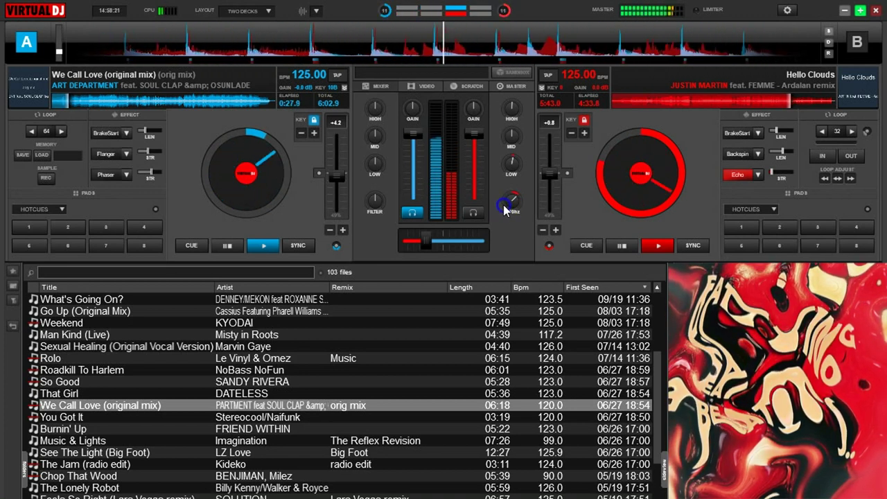
{"action": "mouse_move", "coordinate": [504, 213]}
{"action": "left_mouse_down"}
{"action": "mouse_move", "coordinate": [506, 192]}
{"action": "mouse_move", "coordinate": [507, 201]}
{"action": "left_mouse_up"}
{"action": "left_click_drag", "start_coordinate": [425, 241], "coordinate": [414, 239]}
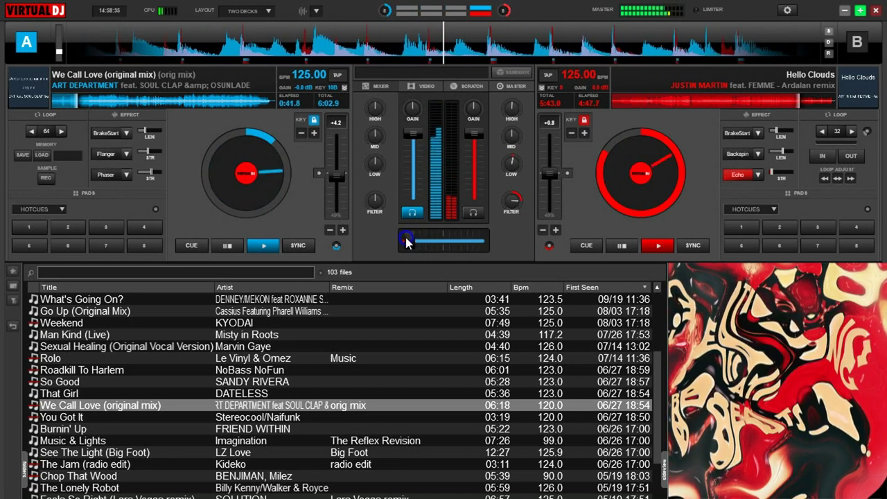
{"action": "double_click", "coordinate": [512, 201]}
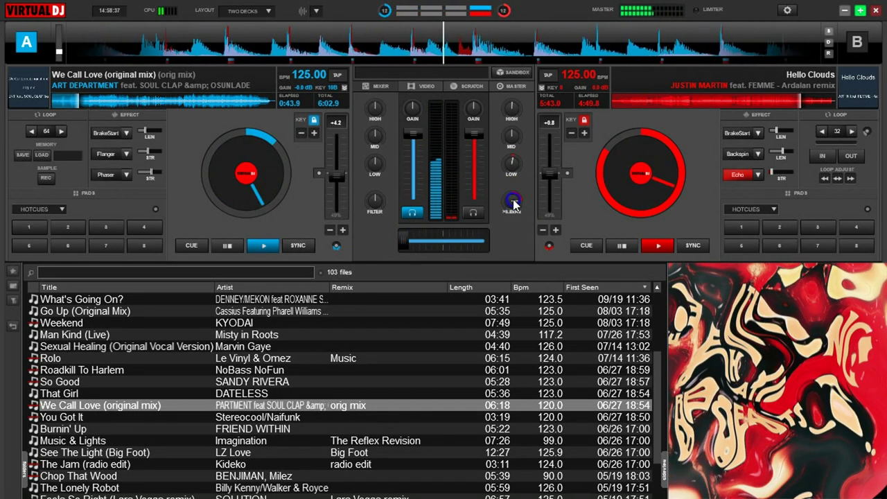
{"action": "left_click", "coordinate": [733, 179]}
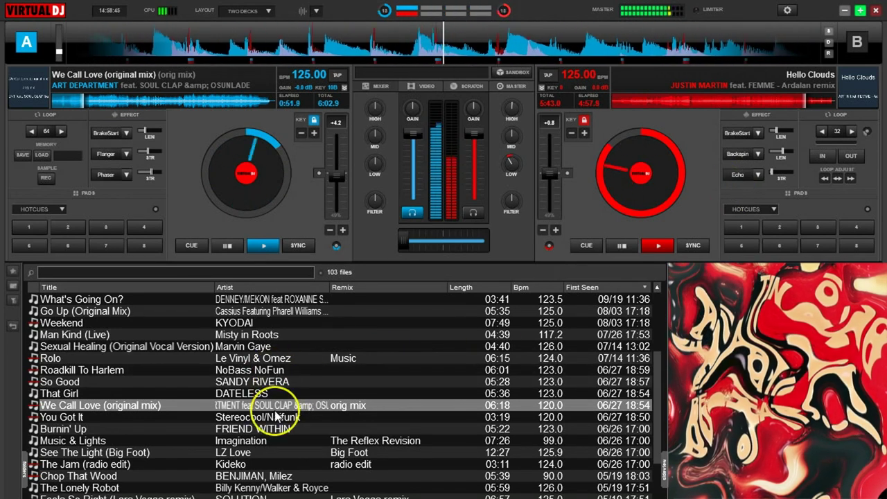
Find That Girl by Dateless in the track list and load it onto deck B
{"action": "scroll", "coordinate": [274, 407], "scroll_direction": "down", "scroll_amount": 2}
{"action": "scroll", "coordinate": [275, 416], "scroll_direction": "up", "scroll_amount": 7}
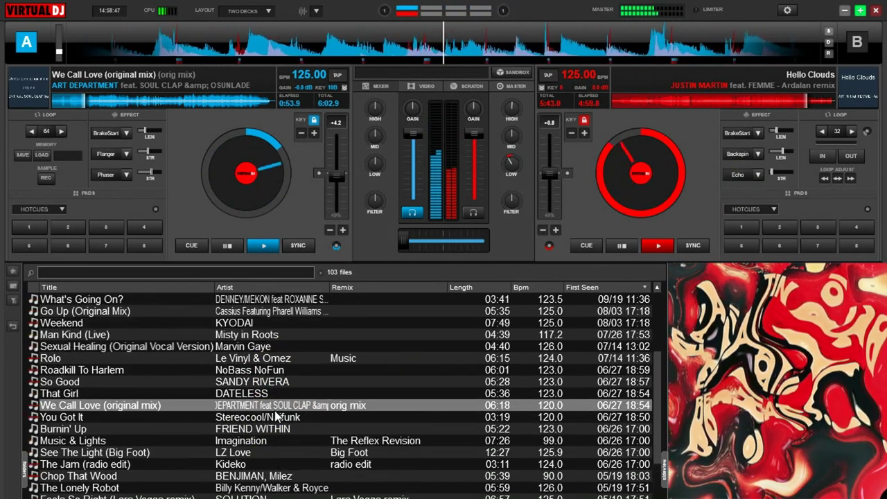
{"action": "scroll", "coordinate": [275, 416], "scroll_direction": "up", "scroll_amount": 3}
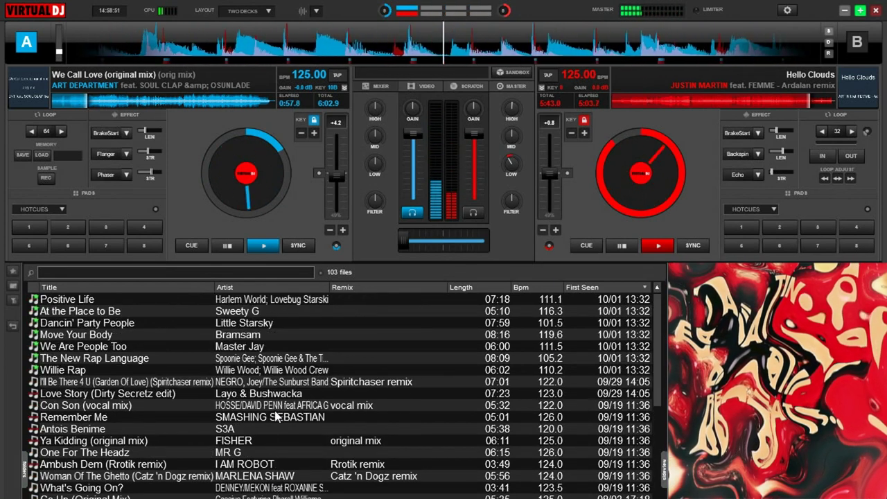
{"action": "scroll", "coordinate": [276, 416], "scroll_direction": "down", "scroll_amount": 3}
{"action": "scroll", "coordinate": [276, 416], "scroll_direction": "up", "scroll_amount": 3}
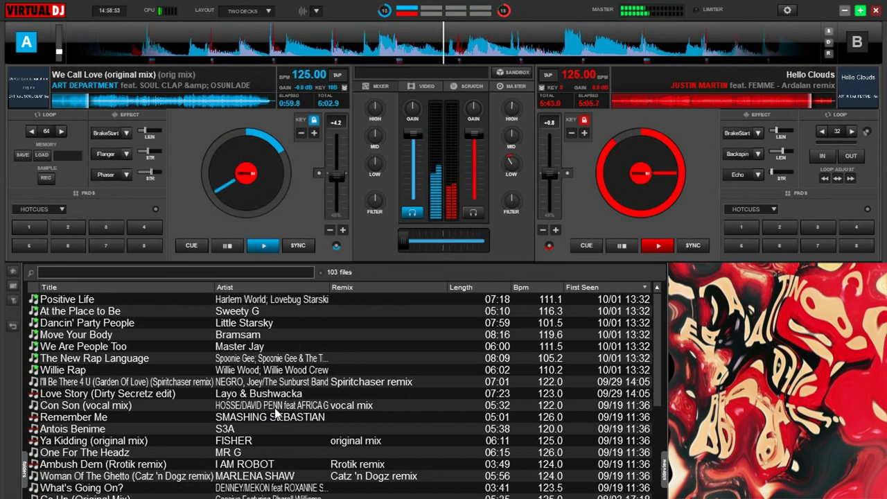
{"action": "scroll", "coordinate": [275, 414], "scroll_direction": "down", "scroll_amount": 5}
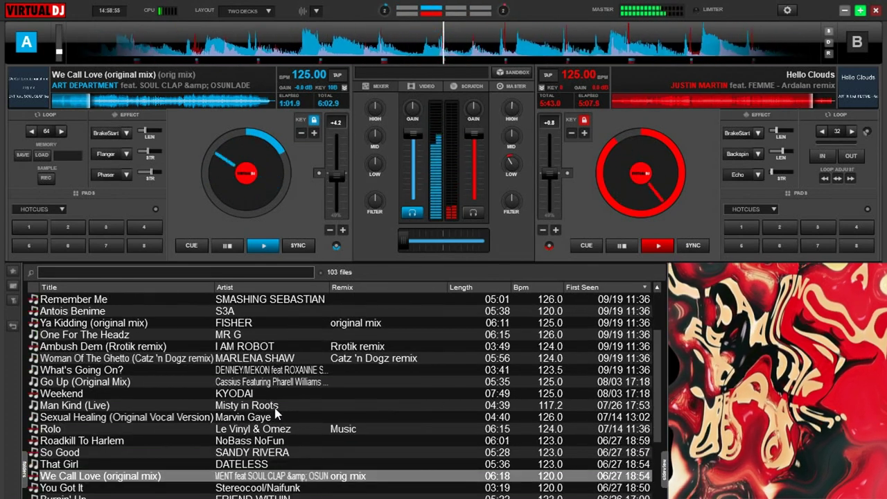
{"action": "scroll", "coordinate": [276, 413], "scroll_direction": "down", "scroll_amount": 2}
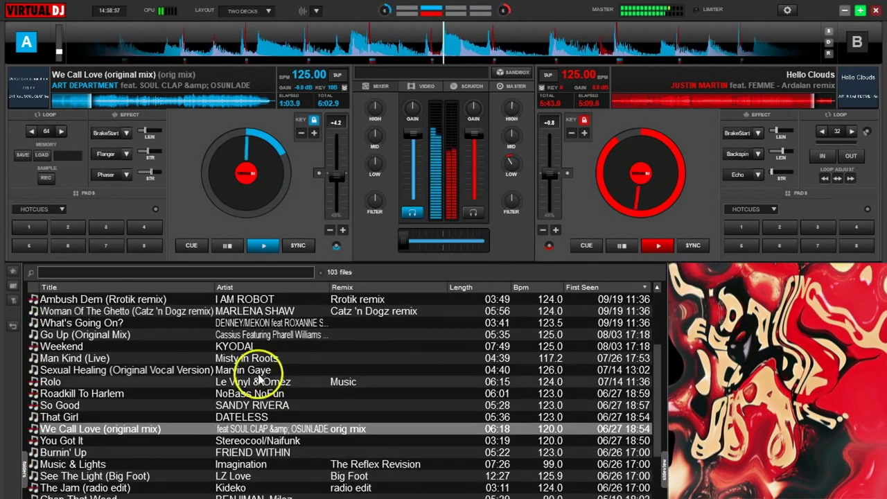
{"action": "left_click", "coordinate": [167, 417]}
{"action": "left_click_drag", "start_coordinate": [165, 416], "coordinate": [627, 188]}
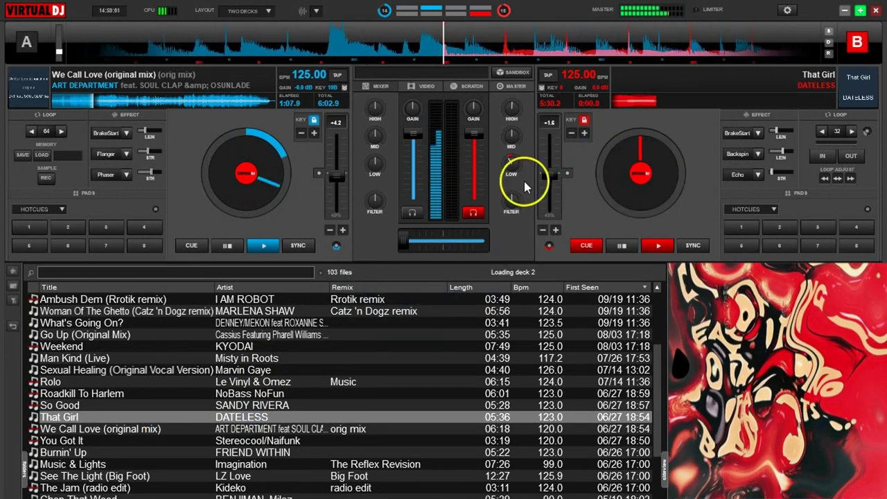
Reset deck B's low EQ to 50% and hold That Girl stopped at its start
{"action": "double_click", "coordinate": [513, 162]}
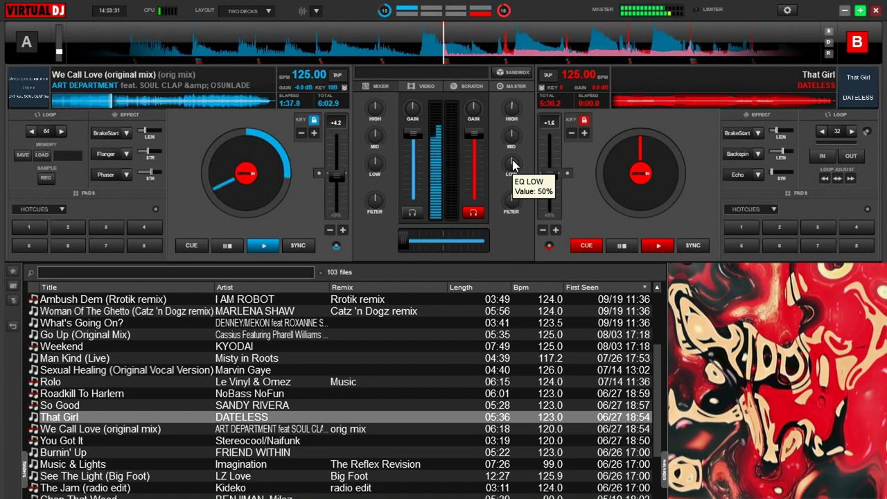
{"action": "key", "text": "space"}
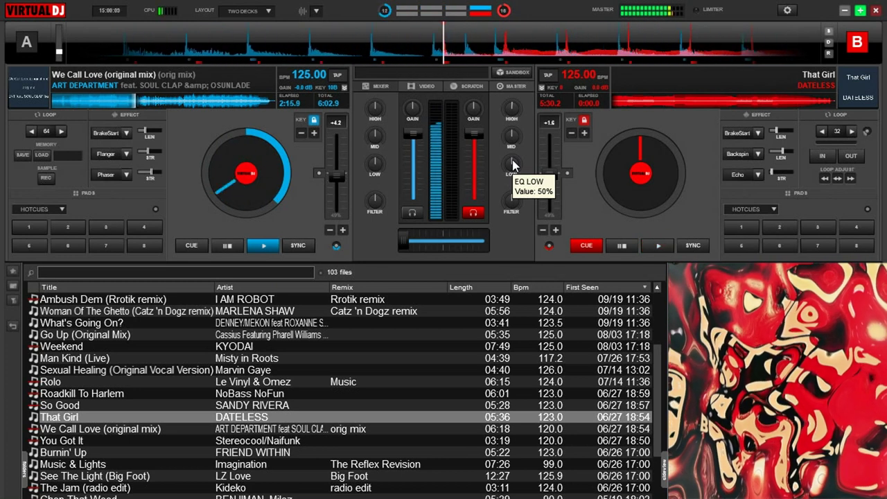
{"action": "left_click", "coordinate": [512, 238]}
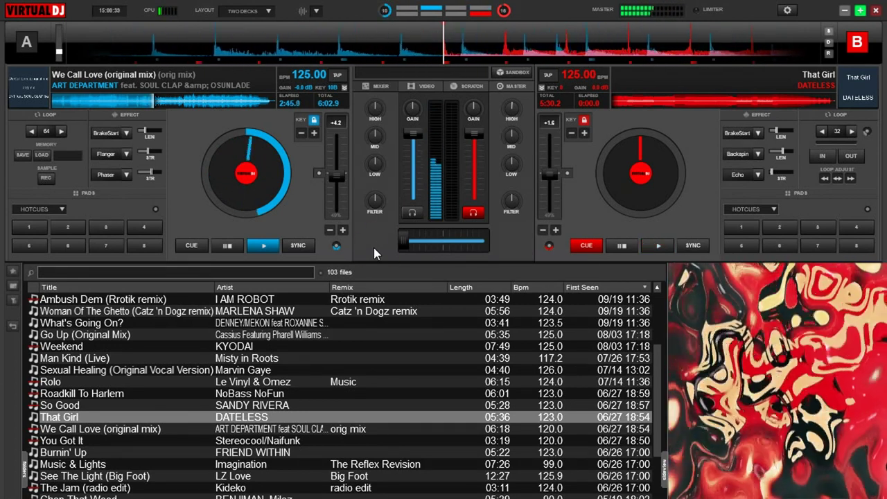
Browse the track list and select Con Son (vocal mix)
{"action": "scroll", "coordinate": [267, 355], "scroll_direction": "up", "scroll_amount": 5}
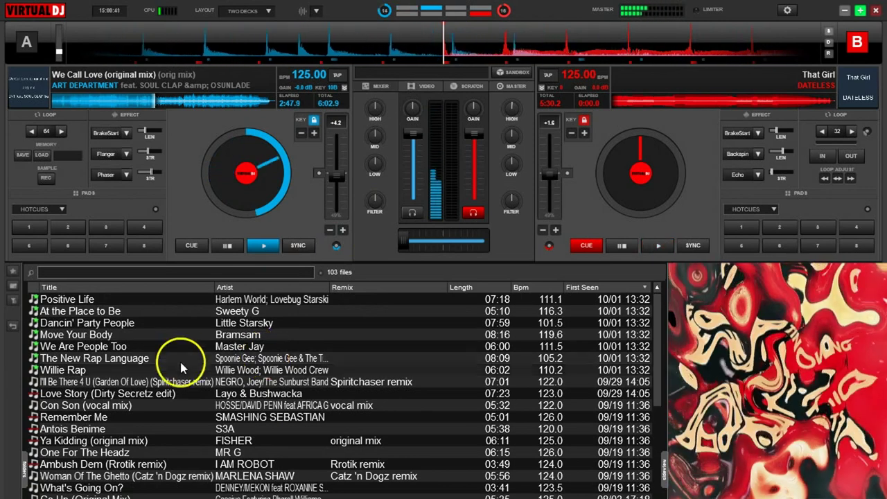
{"action": "scroll", "coordinate": [170, 374], "scroll_direction": "down", "scroll_amount": 2}
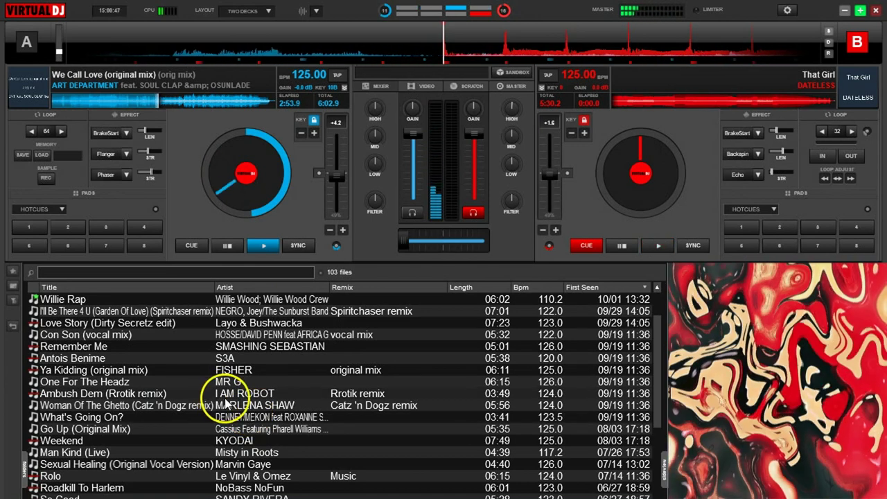
{"action": "scroll", "coordinate": [246, 406], "scroll_direction": "up", "scroll_amount": 2}
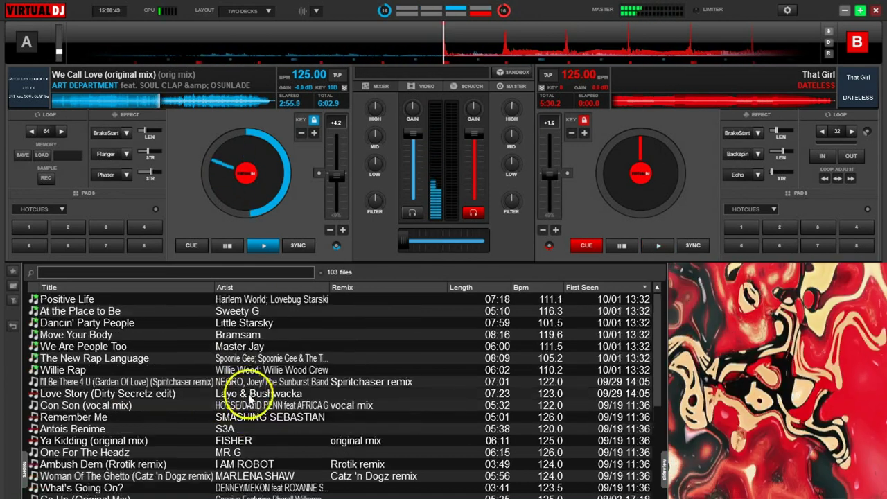
{"action": "left_click", "coordinate": [263, 409]}
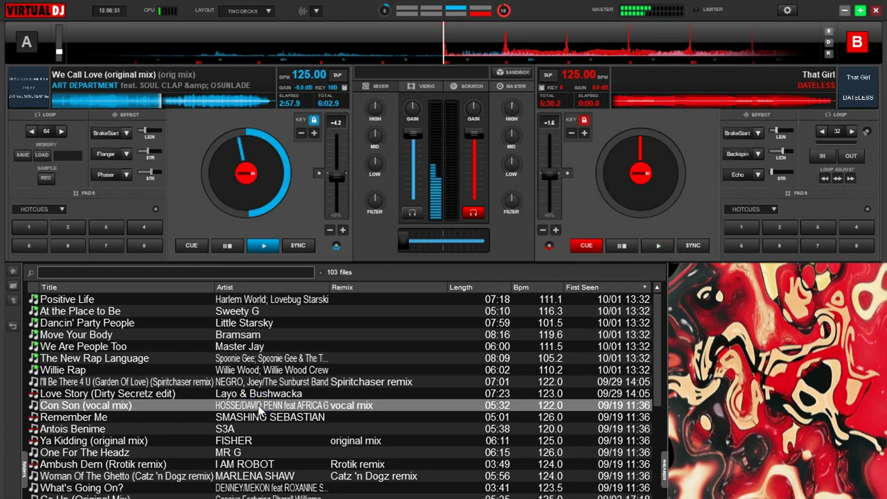
Apply a high-pass filter to deck B, nudge the crossfader off deck A's end and start That Girl
{"action": "left_click", "coordinate": [546, 199]}
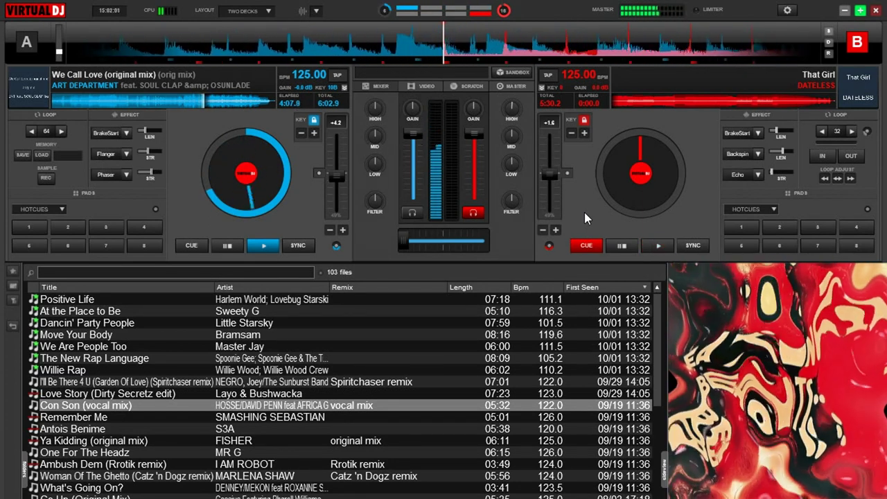
{"action": "left_click", "coordinate": [522, 201]}
{"action": "left_click_drag", "start_coordinate": [522, 201], "coordinate": [494, 192]}
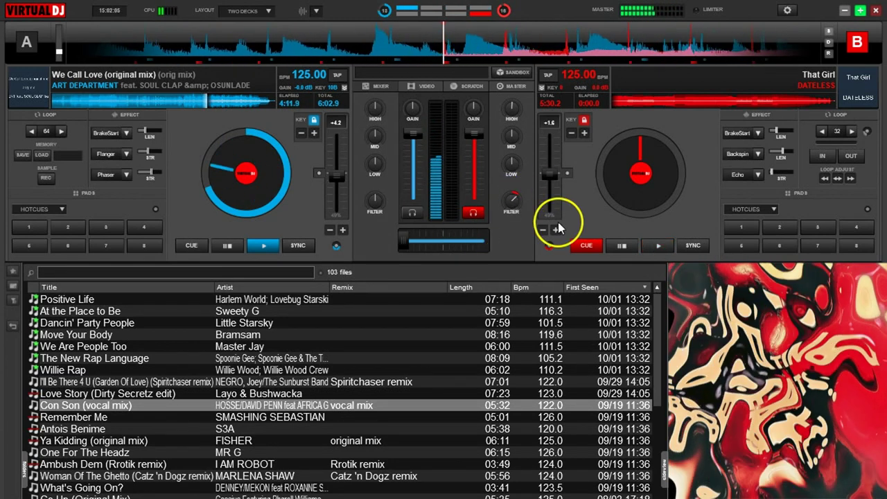
{"action": "left_click_drag", "start_coordinate": [406, 241], "coordinate": [412, 240]}
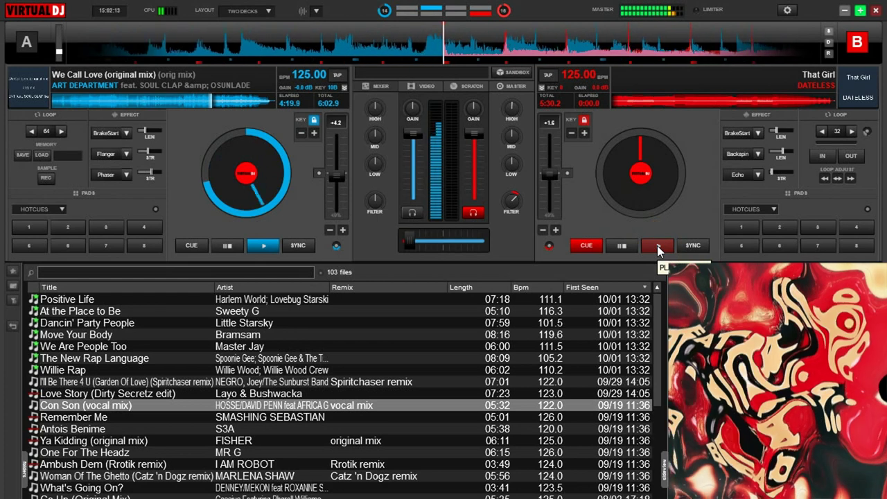
{"action": "left_click", "coordinate": [658, 246]}
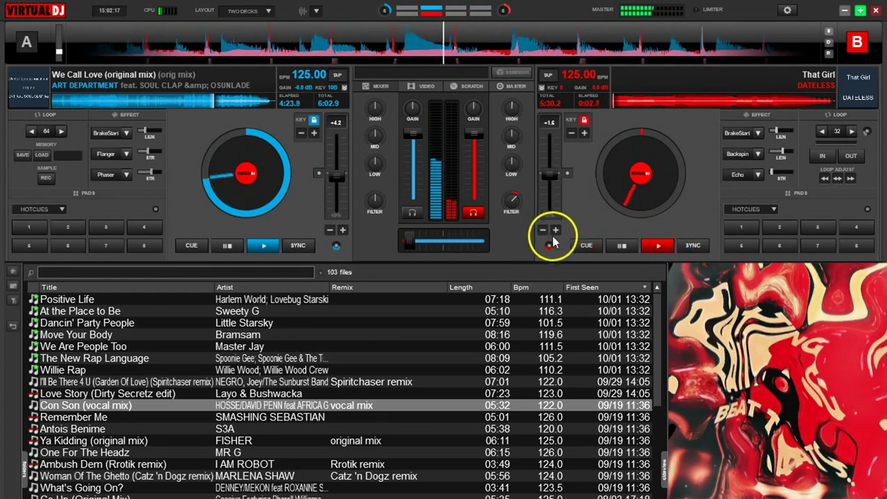
Centre the crossfader, high-pass deck A with its lows and highs cut, and ease deck B's filter back
{"action": "left_click_drag", "start_coordinate": [410, 237], "coordinate": [443, 240]}
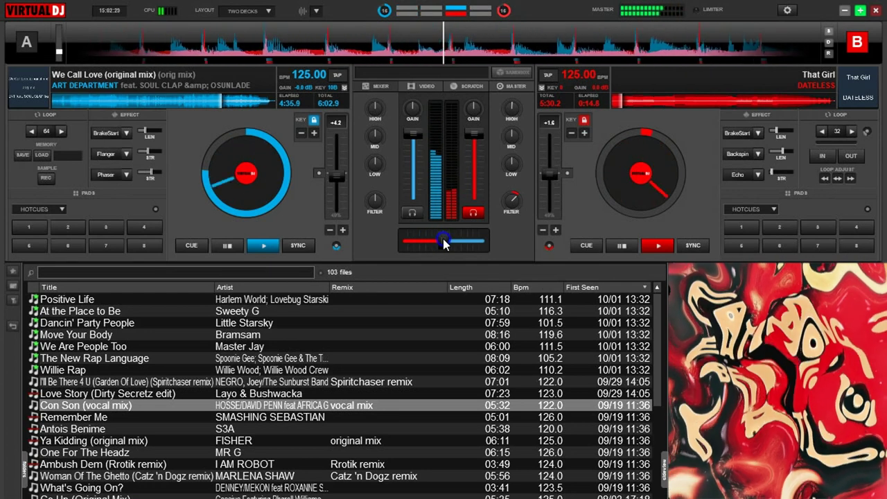
{"action": "left_click_drag", "start_coordinate": [375, 198], "coordinate": [375, 199]}
{"action": "left_click_drag", "start_coordinate": [512, 199], "coordinate": [511, 196]}
{"action": "left_click", "coordinate": [473, 183]}
{"action": "left_click_drag", "start_coordinate": [375, 165], "coordinate": [368, 168]}
{"action": "left_click_drag", "start_coordinate": [499, 203], "coordinate": [510, 199]}
{"action": "left_click", "coordinate": [374, 208]}
{"action": "left_click_drag", "start_coordinate": [375, 205], "coordinate": [374, 202]}
{"action": "left_click_drag", "start_coordinate": [376, 110], "coordinate": [369, 105]}
{"action": "left_click", "coordinate": [490, 236]}
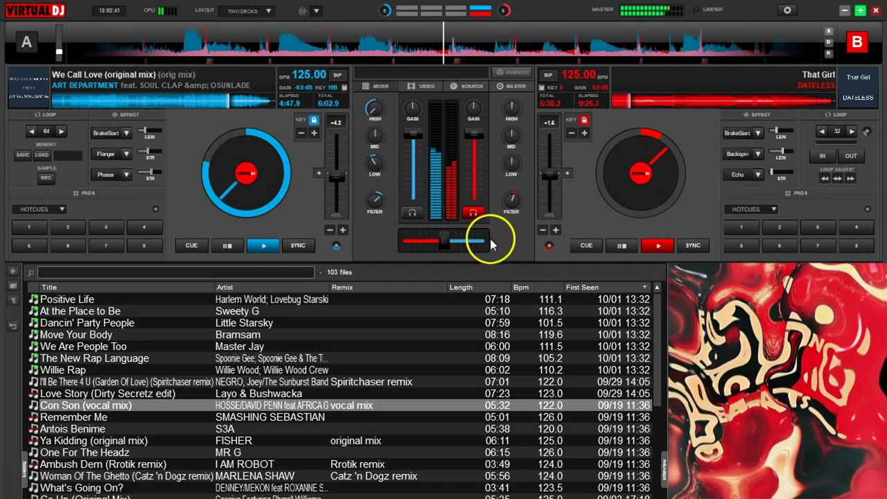
Ease the crossfader in stages past the centre towards deck B, deepening deck A's filter and low cut and clearing deck B's filter
{"action": "left_click_drag", "start_coordinate": [451, 242], "coordinate": [460, 242]}
{"action": "left_click", "coordinate": [373, 208]}
{"action": "left_click_drag", "start_coordinate": [373, 211], "coordinate": [374, 207]}
{"action": "left_click_drag", "start_coordinate": [511, 200], "coordinate": [512, 201]}
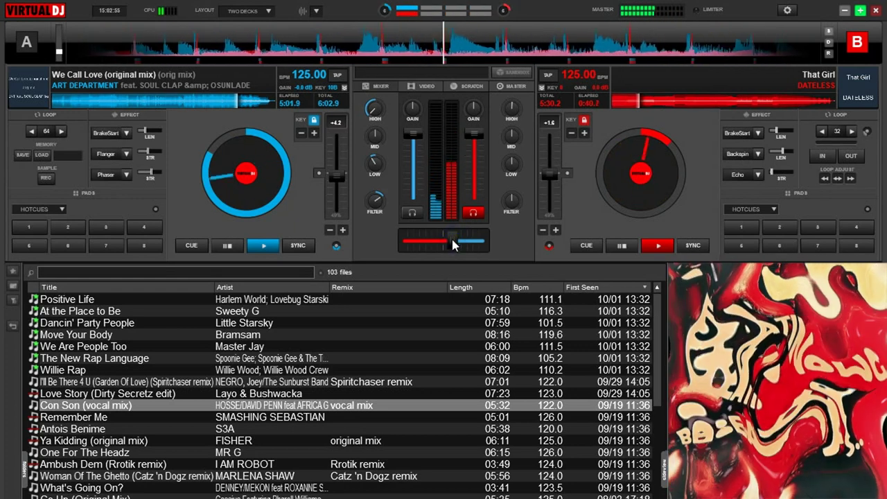
{"action": "left_click_drag", "start_coordinate": [377, 159], "coordinate": [367, 220]}
{"action": "left_click_drag", "start_coordinate": [453, 238], "coordinate": [460, 236]}
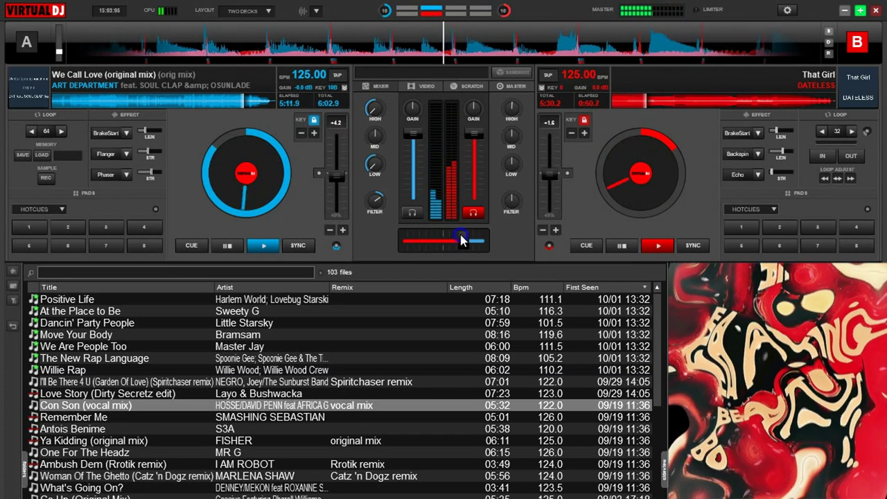
{"action": "left_click", "coordinate": [450, 235]}
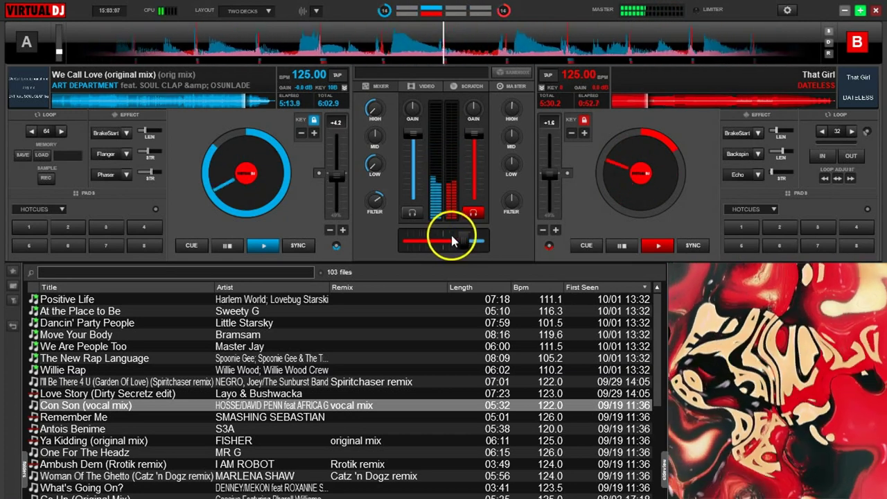
Turn on Flanger on deck A, crossfade fully to deck B and reset deck A's filter
{"action": "left_click", "coordinate": [427, 223]}
{"action": "left_click", "coordinate": [110, 152]}
{"action": "left_click", "coordinate": [151, 150]}
{"action": "left_click", "coordinate": [462, 238]}
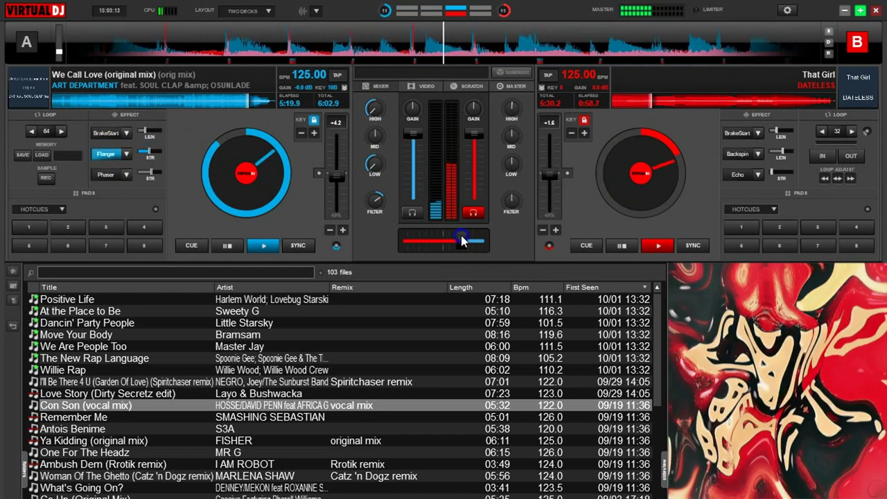
{"action": "left_click_drag", "start_coordinate": [468, 239], "coordinate": [497, 233]}
{"action": "left_click", "coordinate": [380, 201]}
{"action": "left_click_drag", "start_coordinate": [380, 201], "coordinate": [376, 205]}
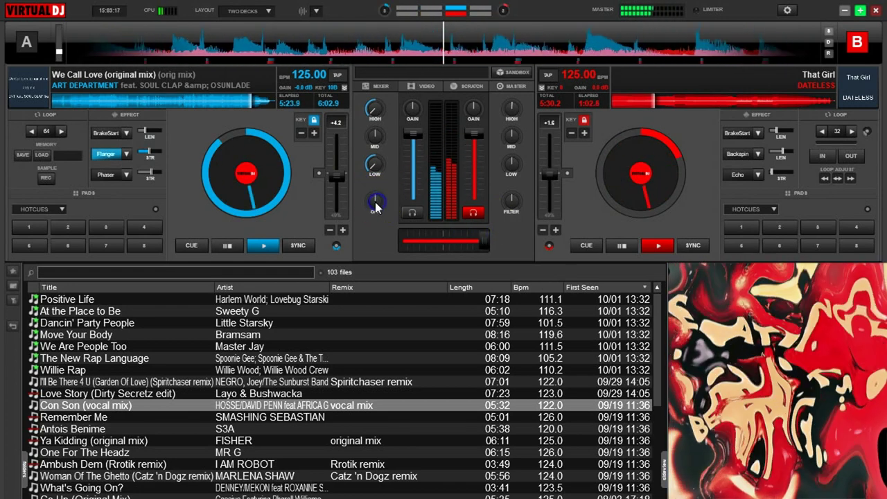
Reset deck A's low and high EQ, switch off its Flanger and load Con Son (vocal mix) onto the deck
{"action": "right_click", "coordinate": [374, 165]}
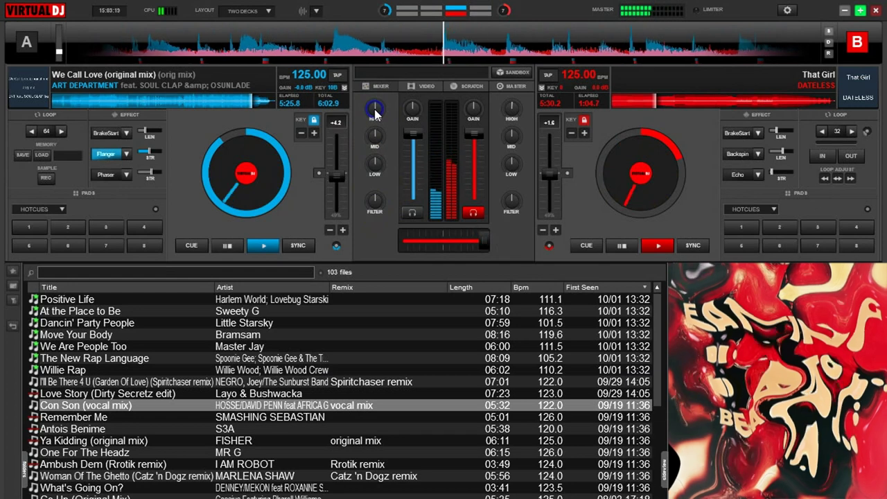
{"action": "right_click", "coordinate": [375, 110]}
{"action": "left_click", "coordinate": [116, 151]}
{"action": "left_click", "coordinate": [128, 186]}
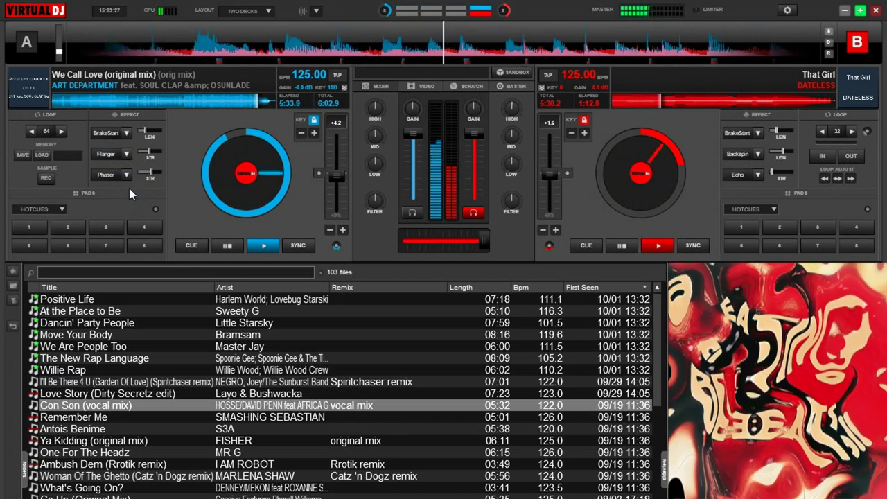
{"action": "left_click_drag", "start_coordinate": [166, 400], "coordinate": [246, 169]}
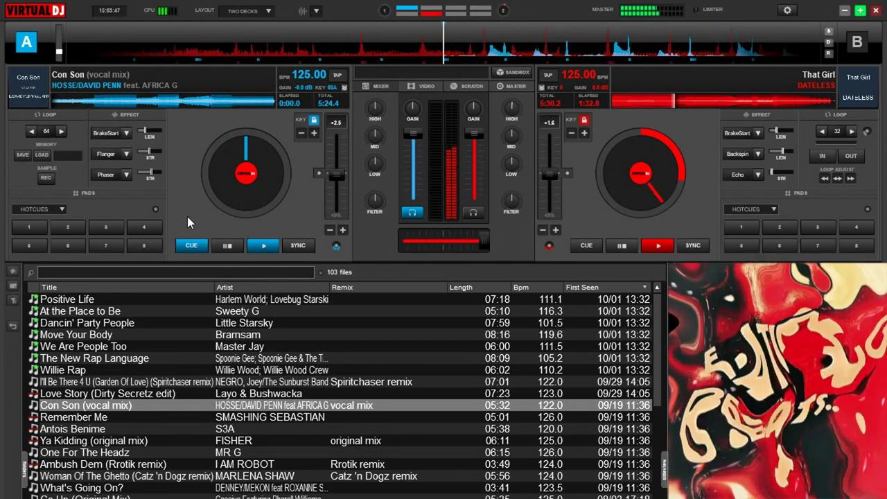
{"action": "left_click", "coordinate": [286, 150]}
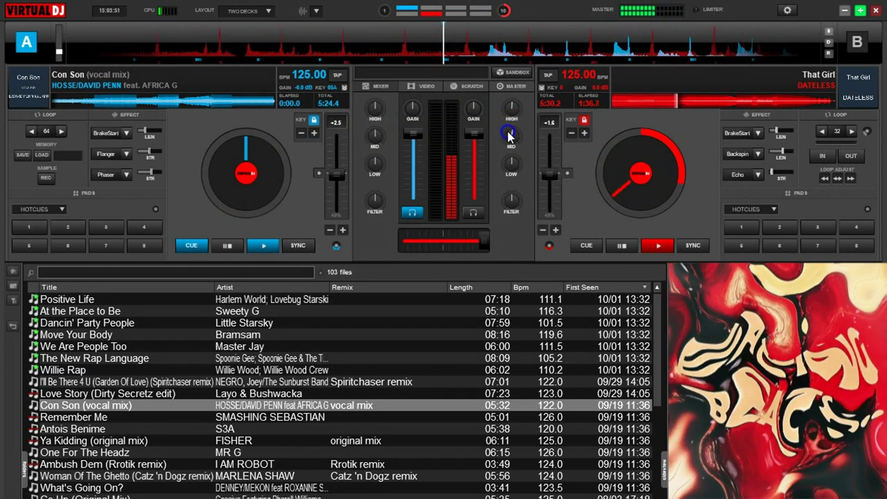
Boost deck B's mid and low EQ and raise its gain slightly while That Girl plays
{"action": "left_click_drag", "start_coordinate": [507, 128], "coordinate": [507, 126]}
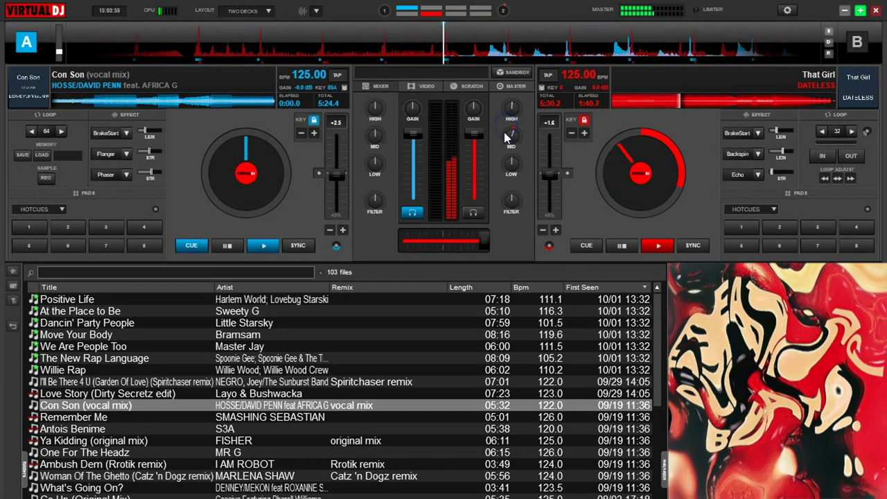
{"action": "mouse_move", "coordinate": [508, 132]}
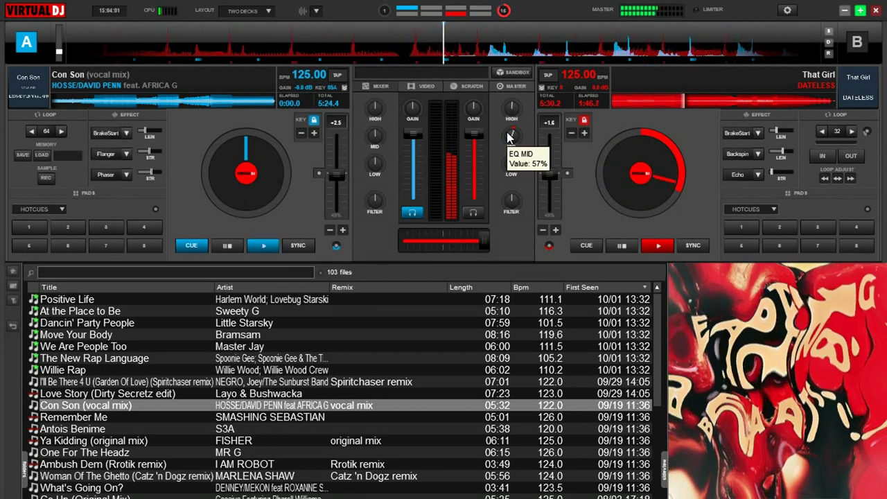
{"action": "left_click", "coordinate": [510, 136]}
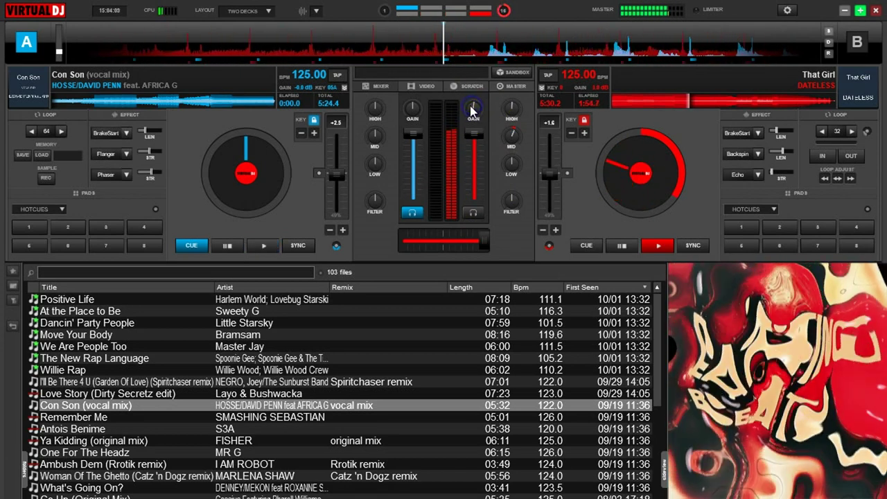
{"action": "mouse_move", "coordinate": [474, 109]}
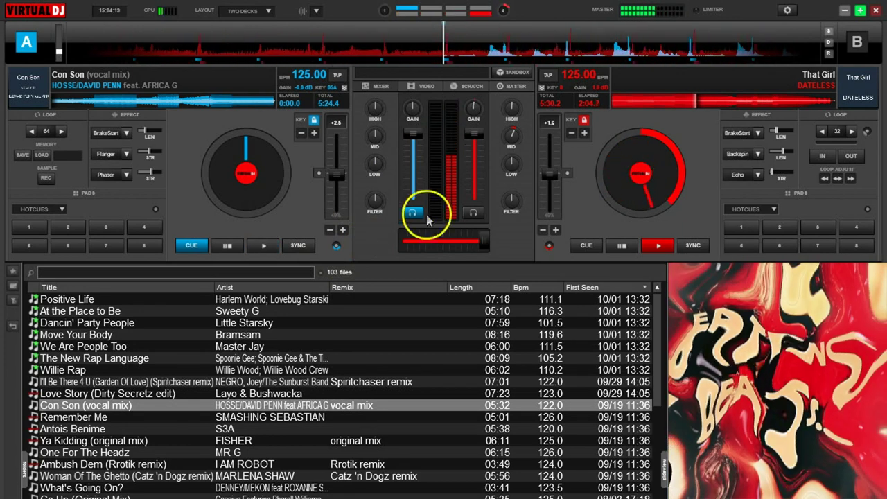
{"action": "right_click", "coordinate": [508, 158]}
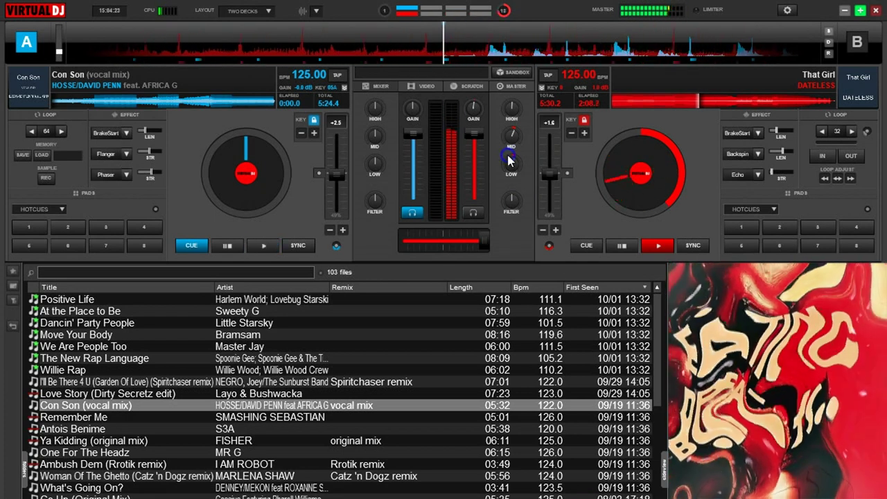
{"action": "left_click", "coordinate": [508, 154]}
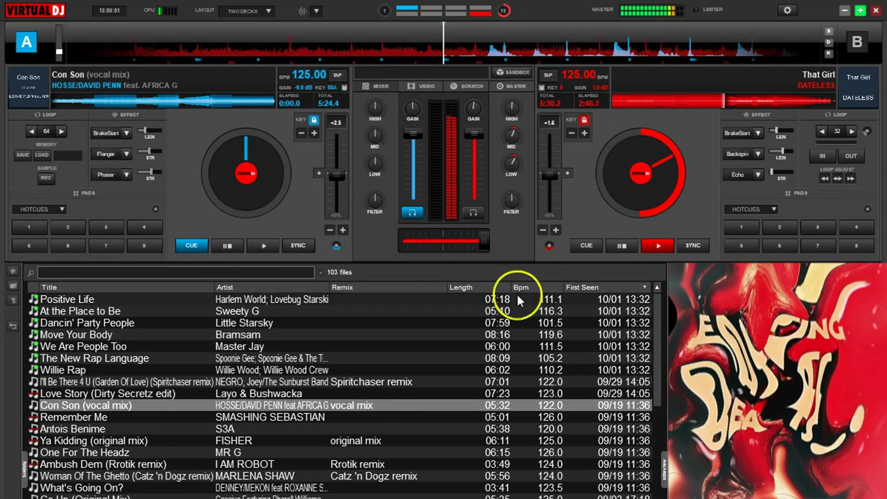
Browse the track library for a following track and select Around (Solomun Vox mix)
{"action": "scroll", "coordinate": [337, 410], "scroll_direction": "down", "scroll_amount": 2}
{"action": "scroll", "coordinate": [338, 410], "scroll_direction": "down", "scroll_amount": 2}
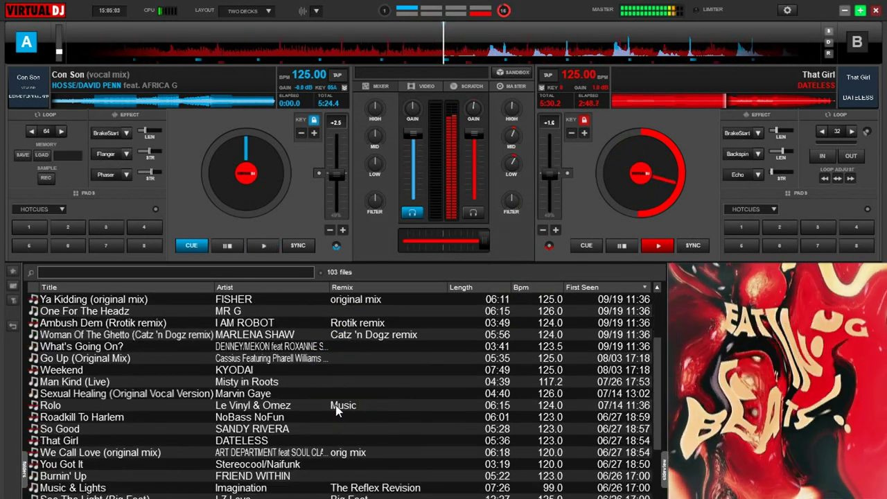
{"action": "scroll", "coordinate": [337, 410], "scroll_direction": "down", "scroll_amount": 1}
{"action": "scroll", "coordinate": [337, 410], "scroll_direction": "down", "scroll_amount": 1}
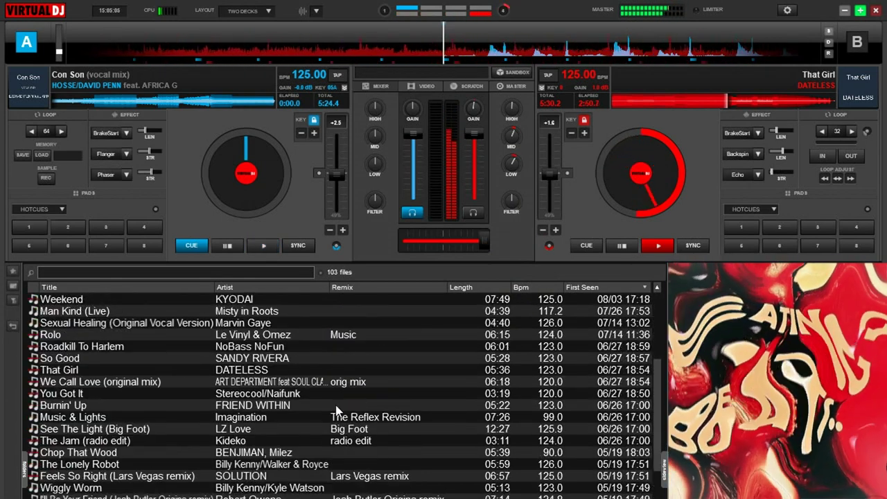
{"action": "scroll", "coordinate": [309, 418], "scroll_direction": "down", "scroll_amount": 2}
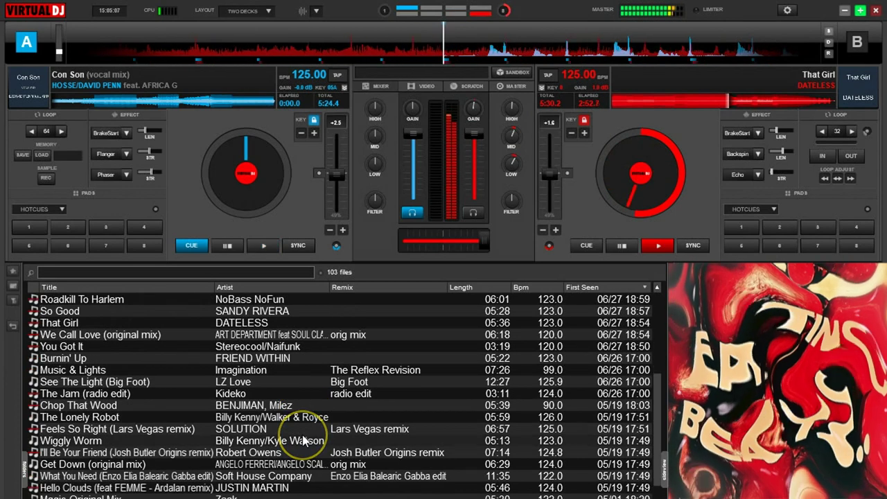
{"action": "scroll", "coordinate": [299, 435], "scroll_direction": "up", "scroll_amount": 3}
{"action": "scroll", "coordinate": [303, 439], "scroll_direction": "up", "scroll_amount": 8}
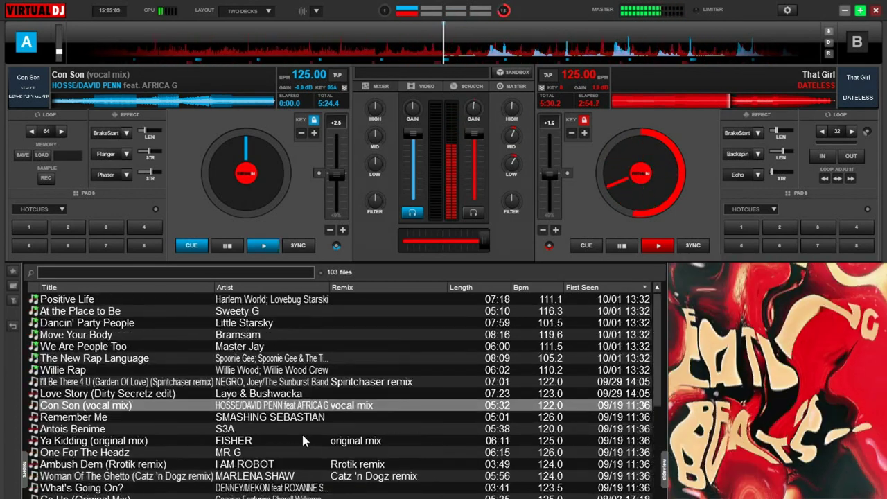
{"action": "scroll", "coordinate": [302, 441], "scroll_direction": "down", "scroll_amount": 5}
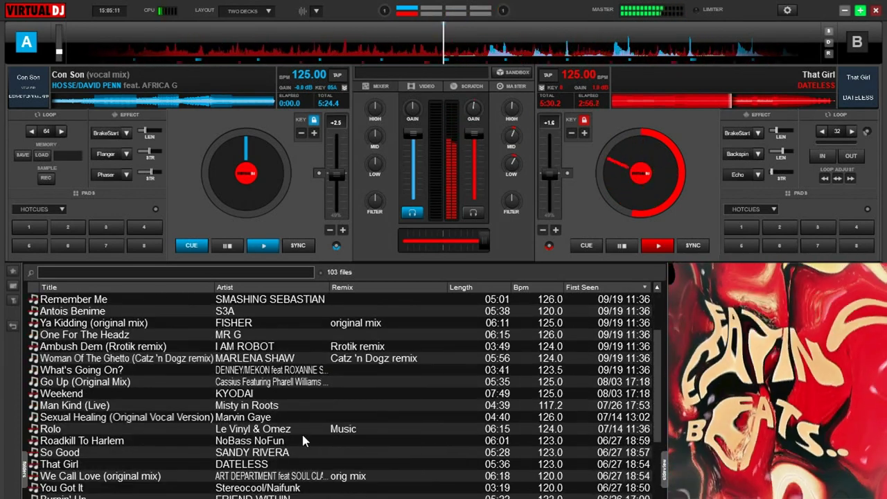
{"action": "scroll", "coordinate": [303, 441], "scroll_direction": "down", "scroll_amount": 2}
{"action": "scroll", "coordinate": [303, 441], "scroll_direction": "down", "scroll_amount": 5}
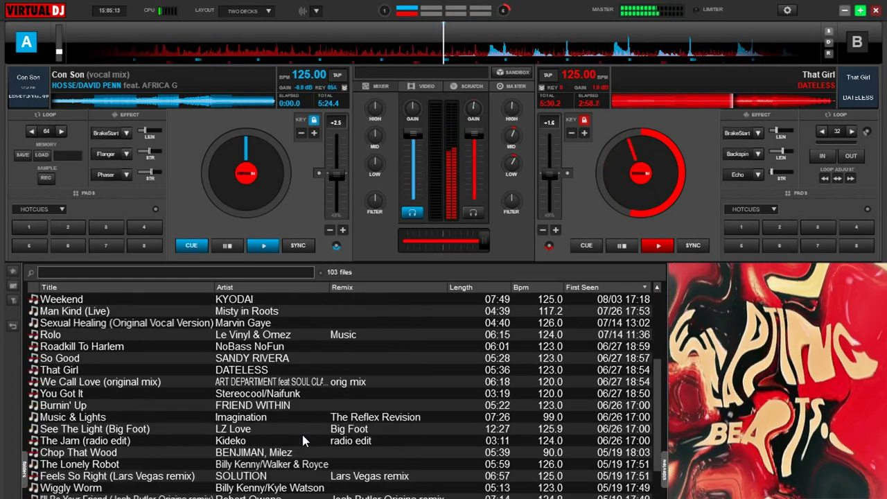
{"action": "scroll", "coordinate": [303, 441], "scroll_direction": "down", "scroll_amount": 2}
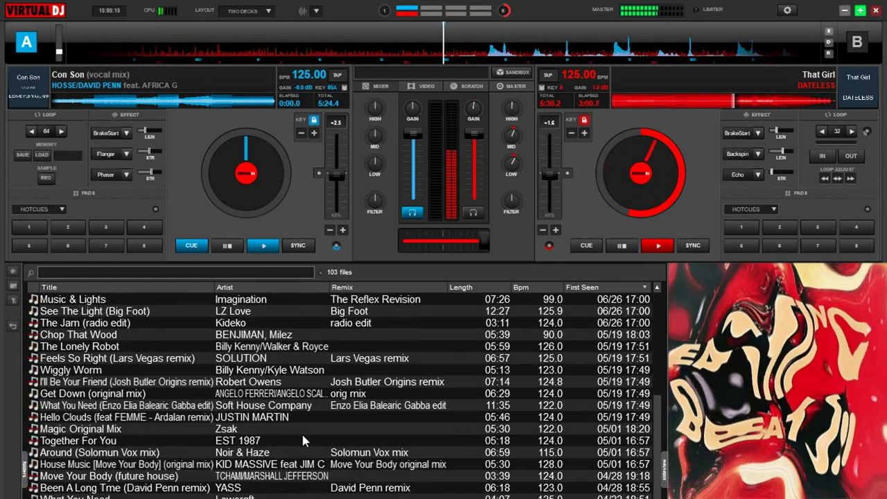
{"action": "left_click", "coordinate": [279, 452]}
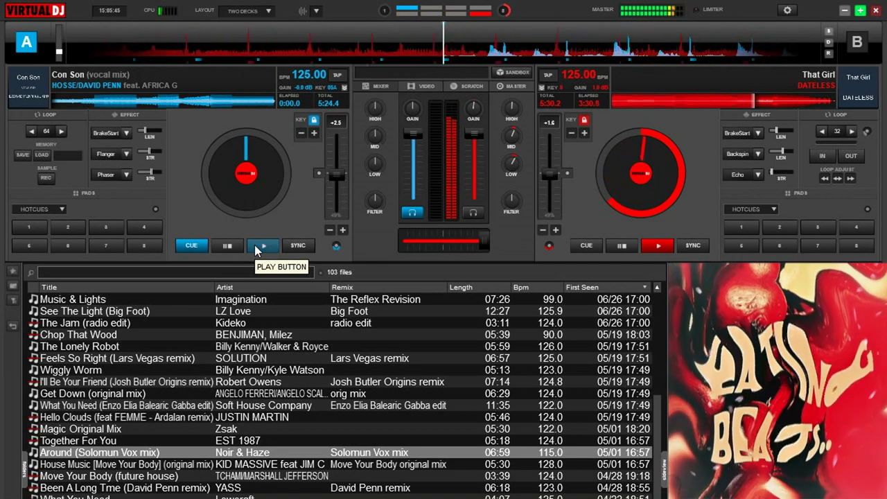
Start Con Son on deck A and ease the crossfader from deck B to the centre with deck A's lows cut
{"action": "left_click", "coordinate": [255, 248]}
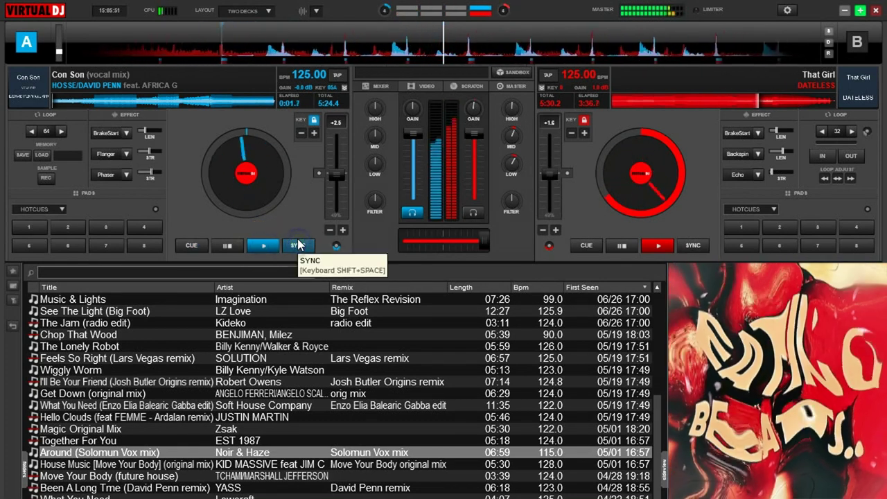
{"action": "left_click_drag", "start_coordinate": [479, 242], "coordinate": [467, 241]}
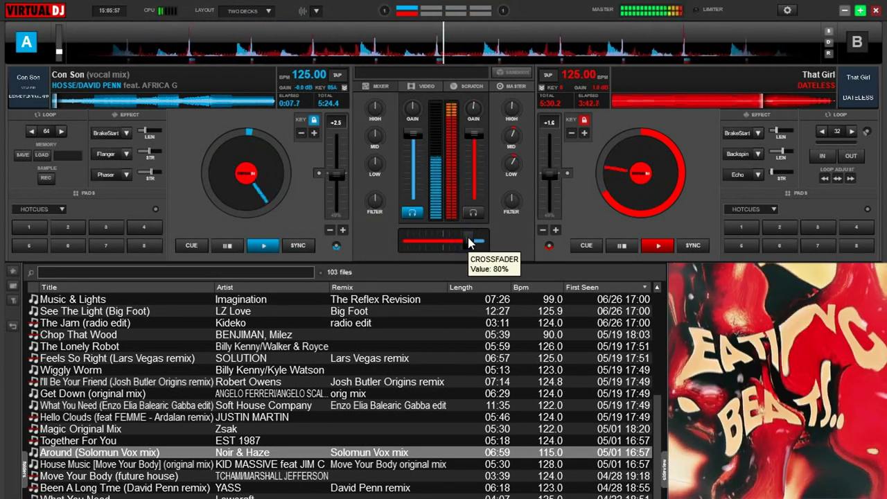
{"action": "left_click_drag", "start_coordinate": [470, 240], "coordinate": [458, 244]}
{"action": "left_click_drag", "start_coordinate": [376, 164], "coordinate": [367, 177]}
{"action": "left_click_drag", "start_coordinate": [456, 239], "coordinate": [446, 244]}
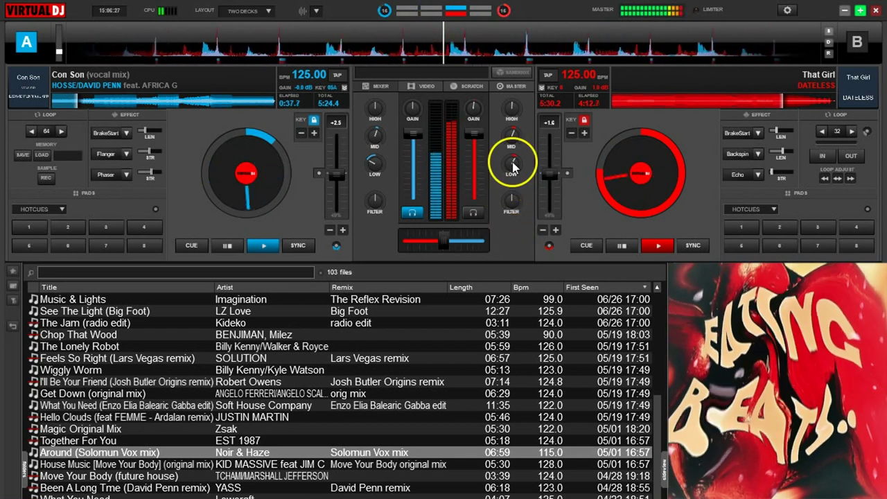
Restore deck A's lows and thin out deck B with a low-pass filter and a low EQ cut
{"action": "left_click_drag", "start_coordinate": [511, 163], "coordinate": [506, 170]}
{"action": "mouse_move", "coordinate": [375, 164]}
{"action": "left_mouse_down"}
{"action": "mouse_move", "coordinate": [373, 153]}
{"action": "mouse_move", "coordinate": [372, 164]}
{"action": "left_mouse_up"}
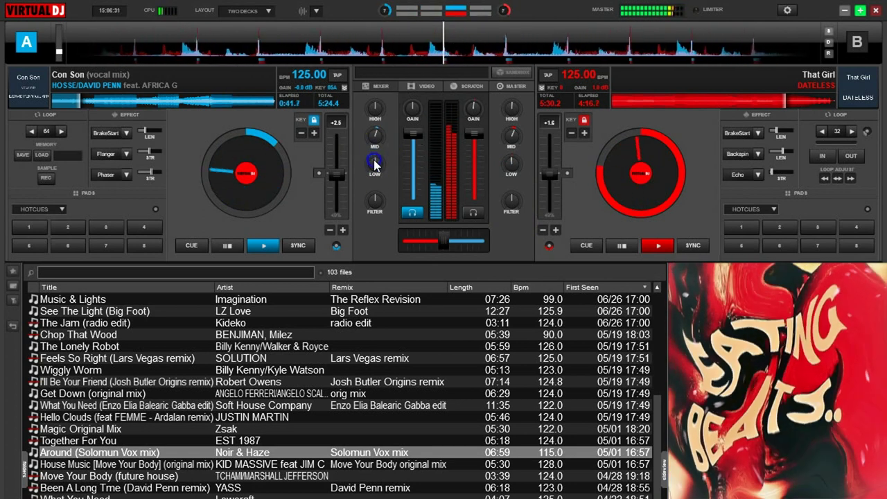
{"action": "left_click", "coordinate": [511, 204]}
{"action": "left_click_drag", "start_coordinate": [511, 200], "coordinate": [510, 201]}
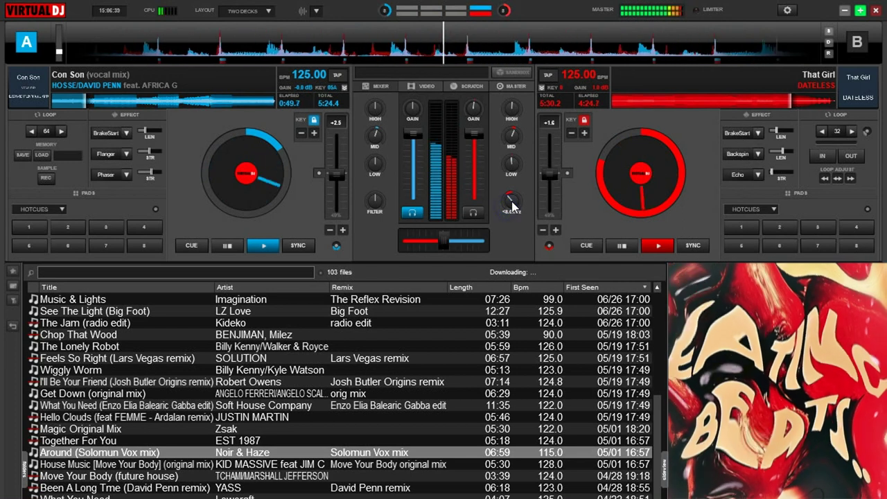
{"action": "left_click_drag", "start_coordinate": [511, 169], "coordinate": [509, 199]}
{"action": "left_click_drag", "start_coordinate": [510, 162], "coordinate": [508, 165]}
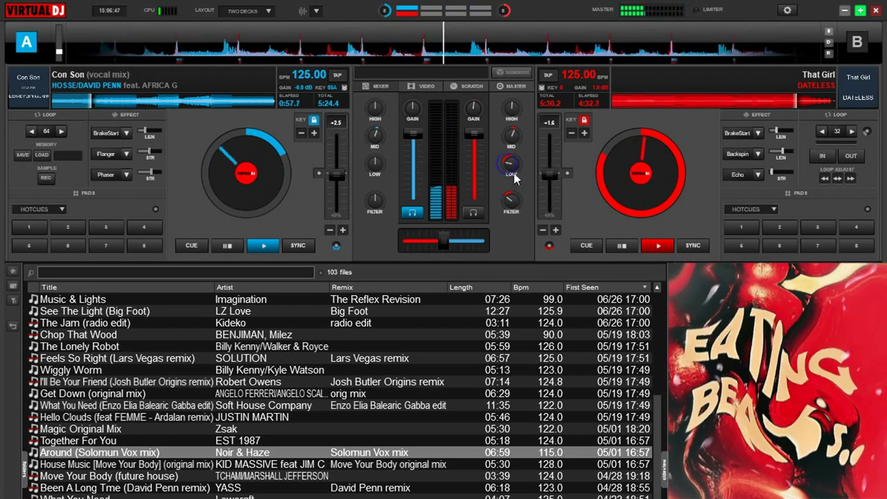
{"action": "left_click_drag", "start_coordinate": [509, 199], "coordinate": [508, 203]}
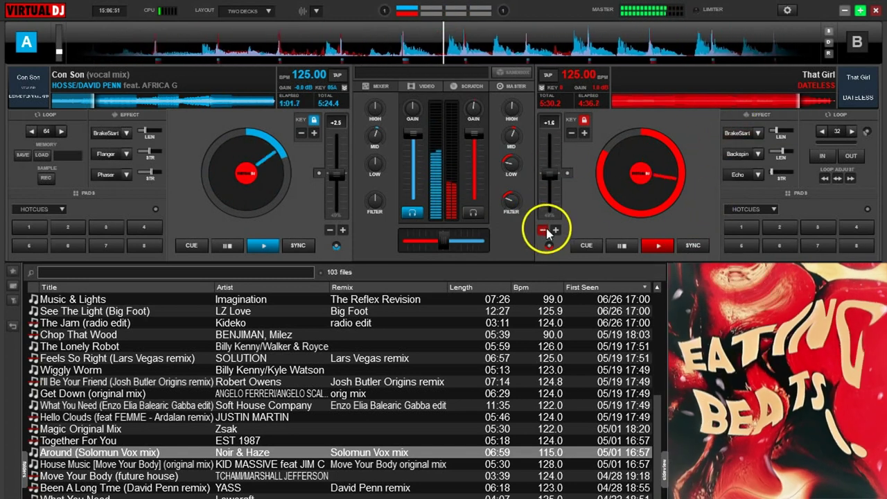
Nudge the crossfader past the centre towards deck A and high-pass deck B with its lows and mids cut further
{"action": "left_click_drag", "start_coordinate": [445, 241], "coordinate": [440, 241]}
{"action": "left_click_drag", "start_coordinate": [510, 197], "coordinate": [512, 157]}
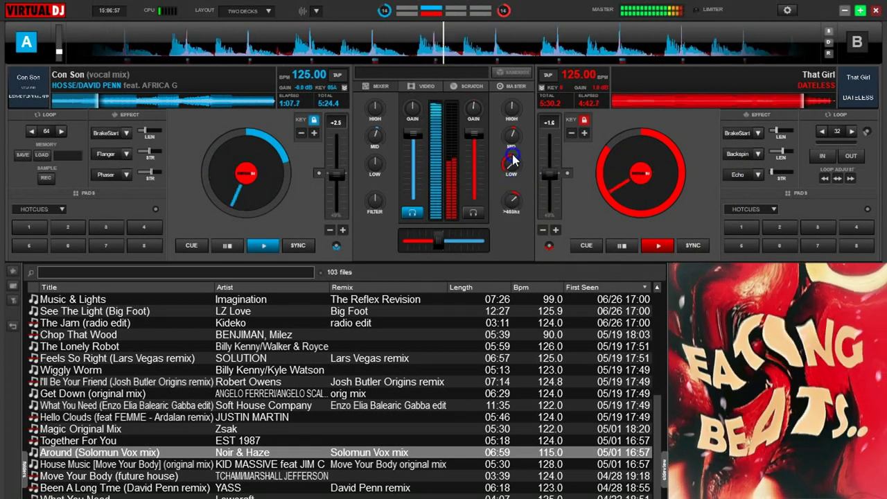
{"action": "left_click_drag", "start_coordinate": [514, 197], "coordinate": [510, 201]}
{"action": "left_click_drag", "start_coordinate": [509, 133], "coordinate": [510, 152]}
{"action": "mouse_move", "coordinate": [510, 201]}
{"action": "left_mouse_down"}
{"action": "mouse_move", "coordinate": [505, 194]}
{"action": "mouse_move", "coordinate": [505, 203]}
{"action": "left_mouse_up"}
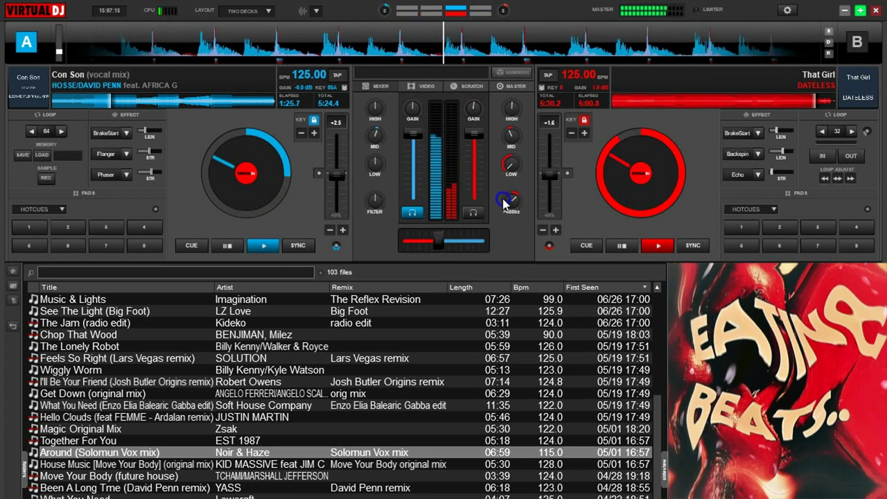
{"action": "left_click_drag", "start_coordinate": [505, 201], "coordinate": [510, 199]}
Ease the crossfader further towards deck A and trigger the Backspin effect on deck B
{"action": "left_click_drag", "start_coordinate": [439, 242], "coordinate": [436, 242]}
{"action": "left_click", "coordinate": [460, 235]}
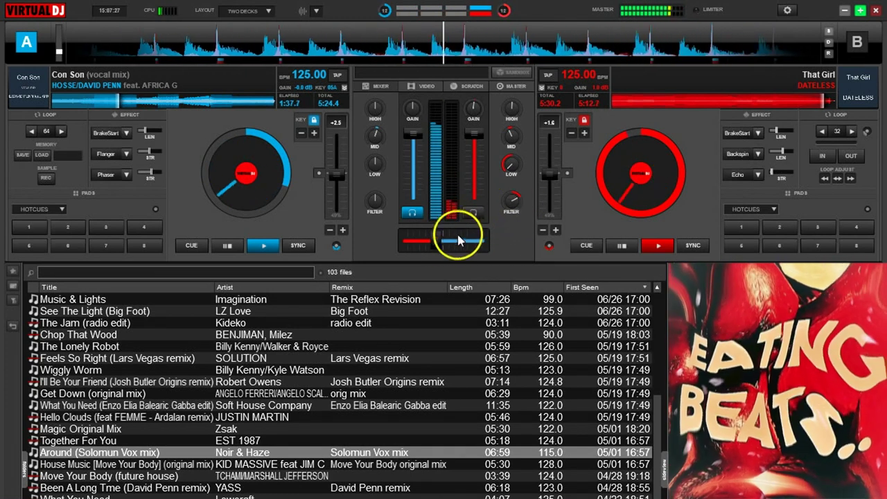
{"action": "left_click", "coordinate": [433, 242]}
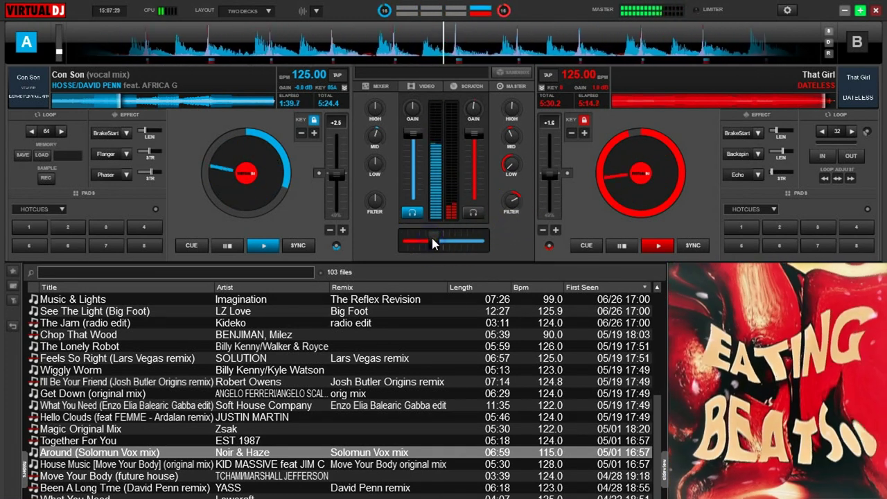
{"action": "left_click_drag", "start_coordinate": [511, 203], "coordinate": [511, 203]}
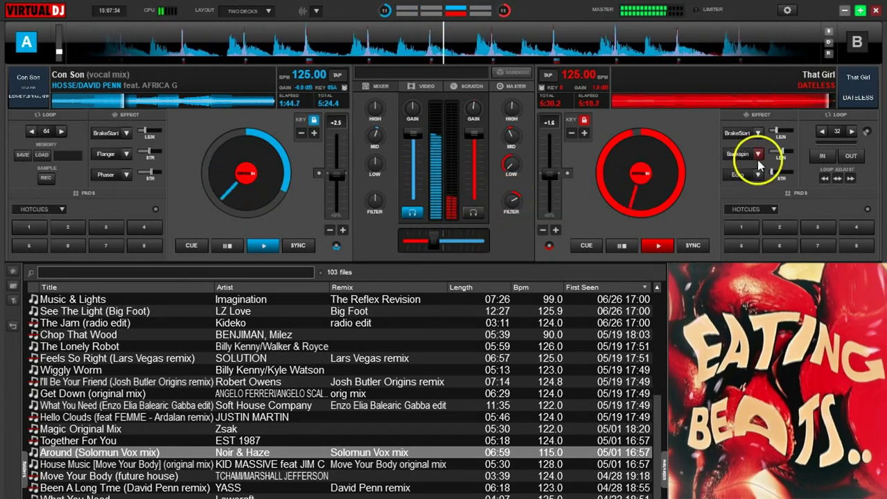
{"action": "left_click", "coordinate": [736, 154]}
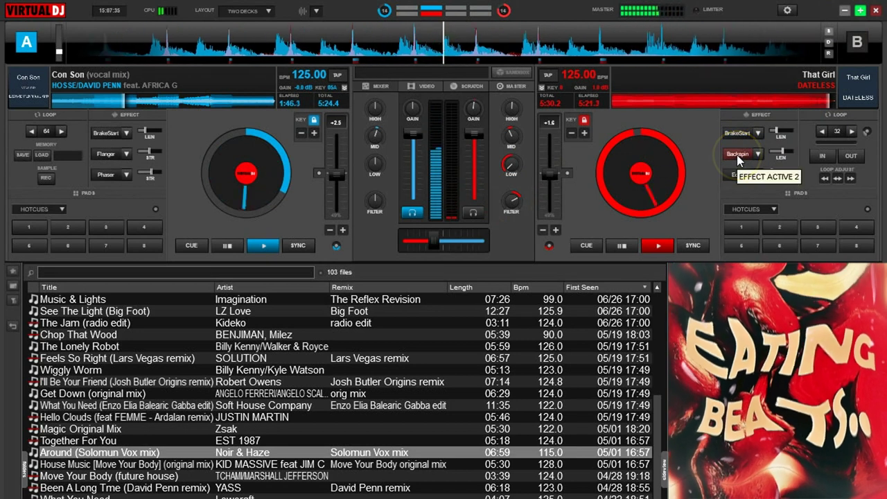
{"action": "left_click", "coordinate": [737, 156]}
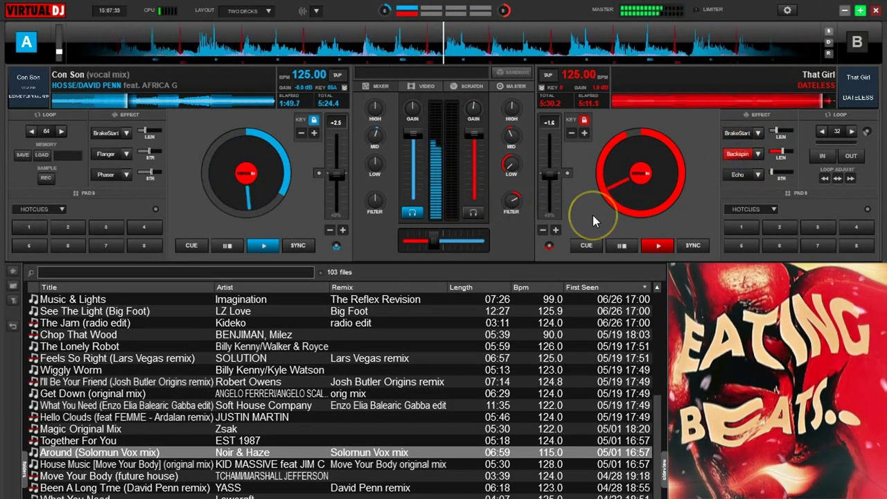
Crossfade fully to deck A and reset deck B's filter, low EQ and mid EQ
{"action": "left_click_drag", "start_coordinate": [437, 240], "coordinate": [393, 241]}
{"action": "double_click", "coordinate": [510, 202]}
{"action": "double_click", "coordinate": [511, 165]}
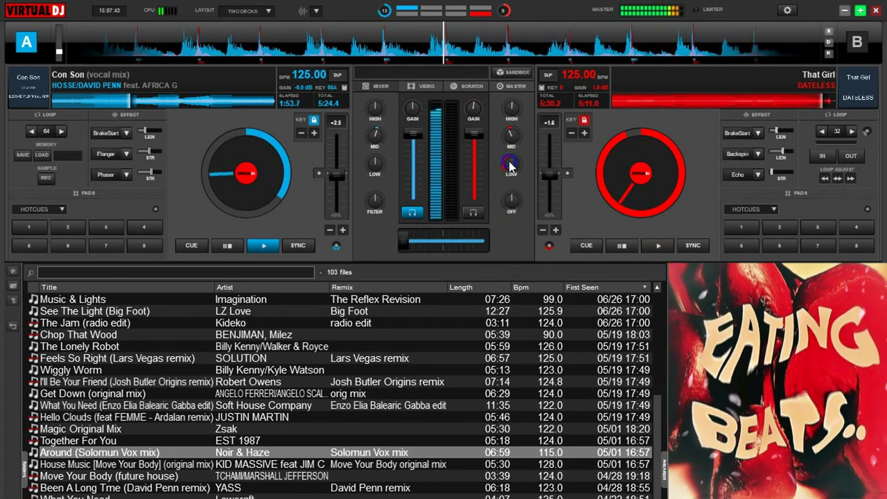
{"action": "double_click", "coordinate": [511, 136]}
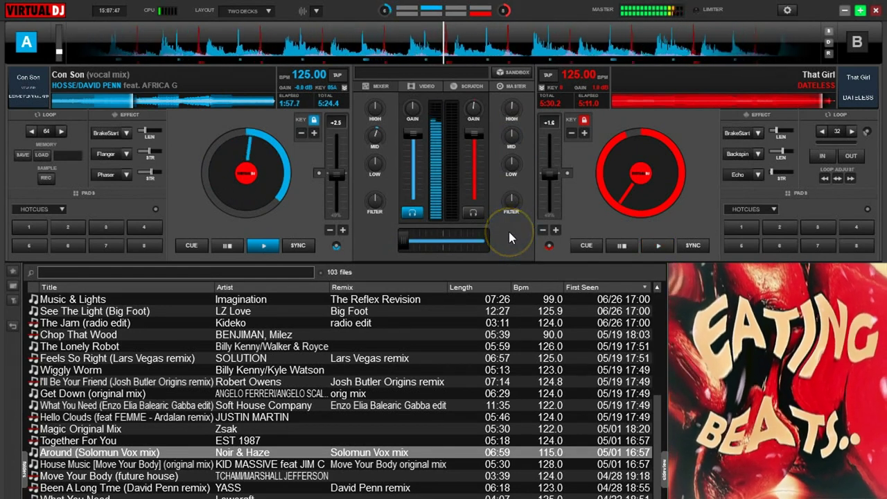
{"action": "left_click", "coordinate": [505, 243]}
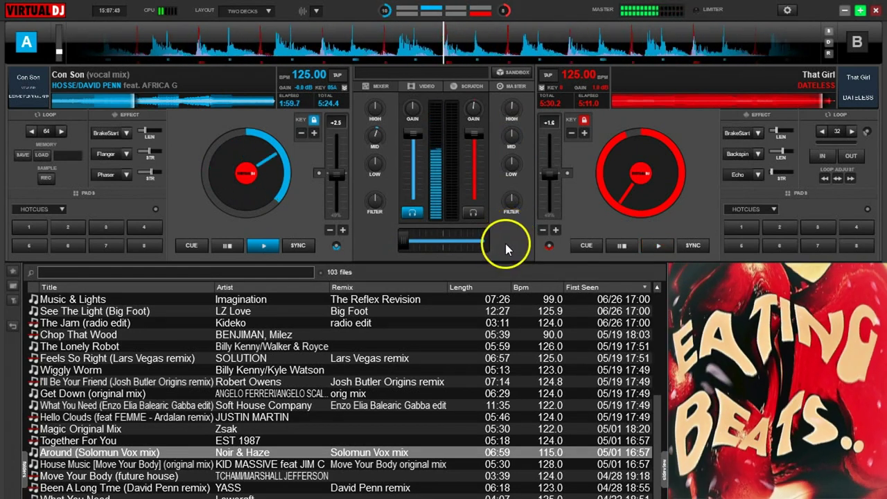
Load Around (Solomun Vox mix) onto deck B and fine-tune deck A's low EQ
{"action": "left_click_drag", "start_coordinate": [258, 452], "coordinate": [601, 221]}
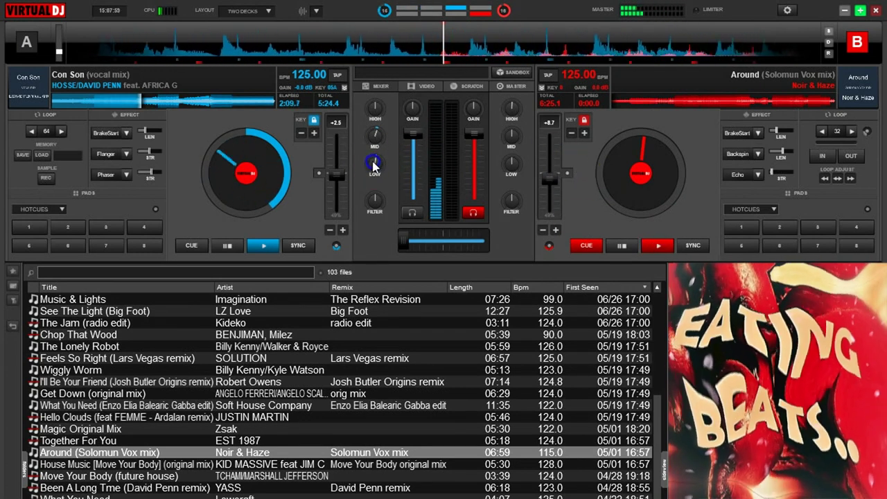
{"action": "left_click_drag", "start_coordinate": [372, 164], "coordinate": [372, 162]}
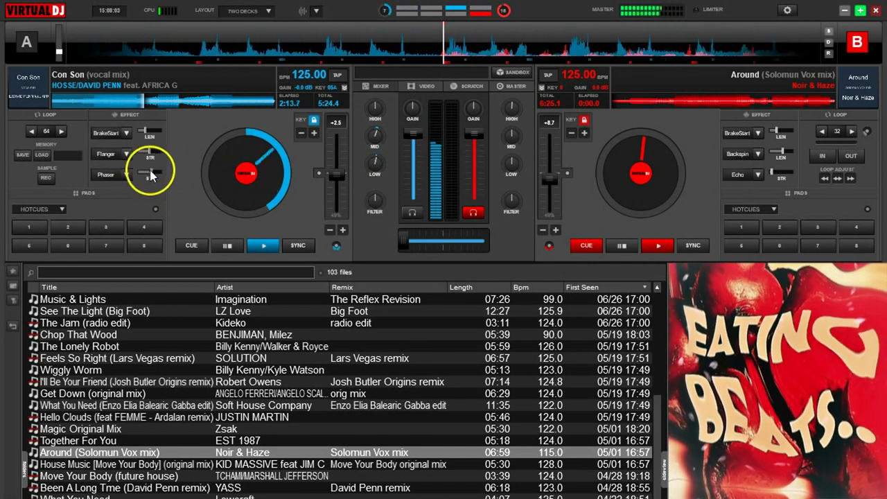
Apply the Phaser effect to deck A, vary its strength, and switch the effect off
{"action": "left_click", "coordinate": [110, 174]}
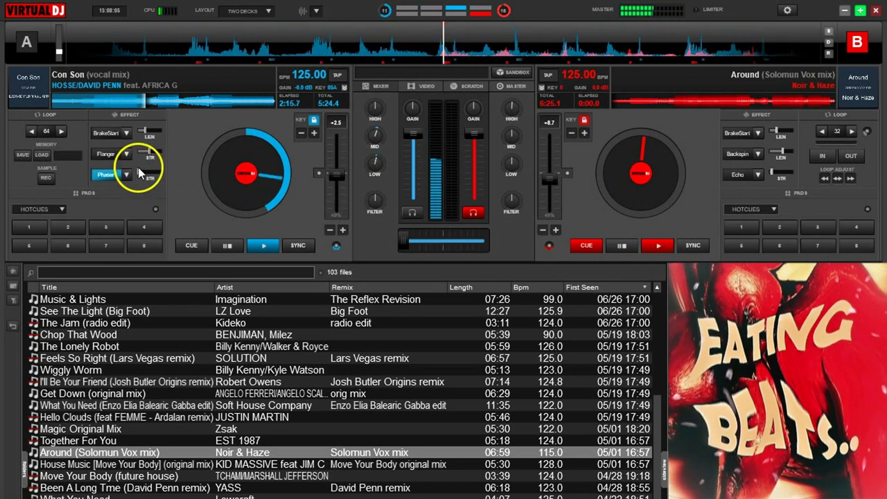
{"action": "left_click_drag", "start_coordinate": [139, 169], "coordinate": [142, 169]}
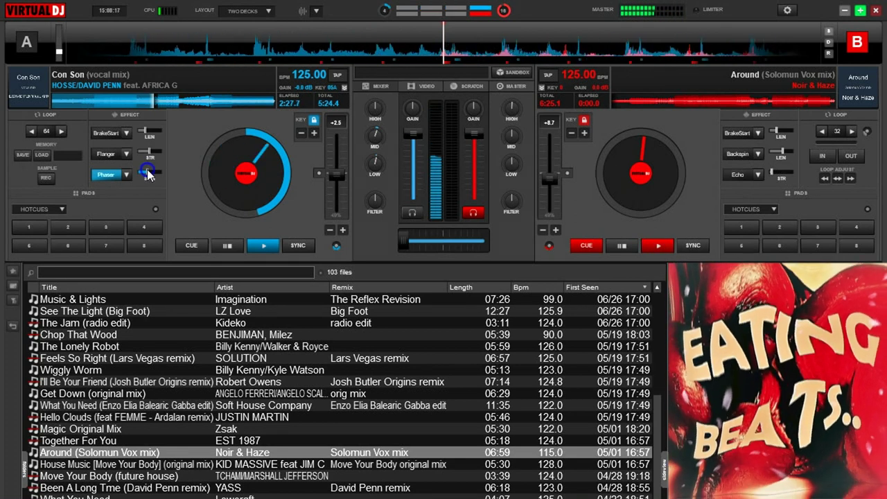
{"action": "left_click", "coordinate": [105, 174]}
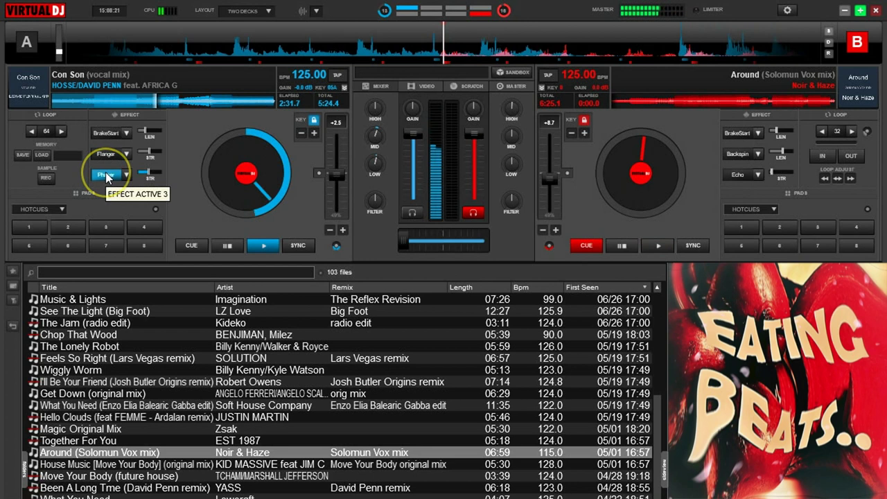
{"action": "left_click", "coordinate": [106, 178]}
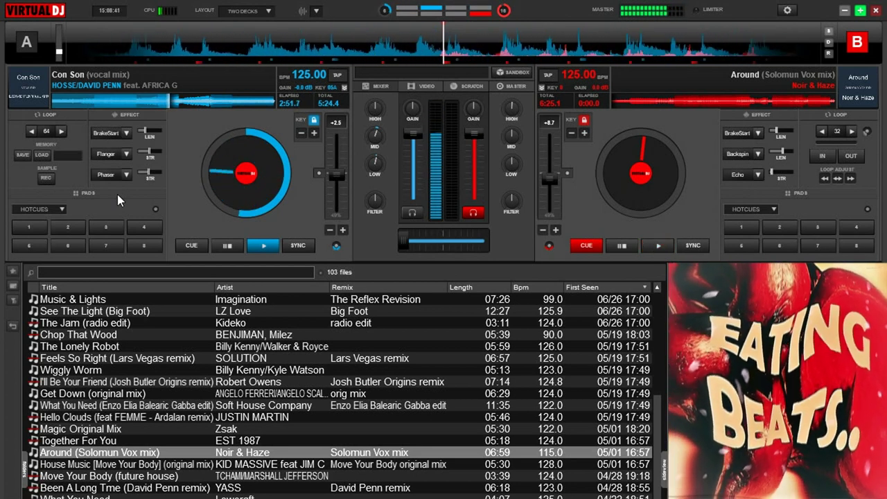
Lower deck A's Phaser strength, layer Flanger and Phaser on the track, and switch both effects off
{"action": "left_click_drag", "start_coordinate": [151, 175], "coordinate": [147, 175]}
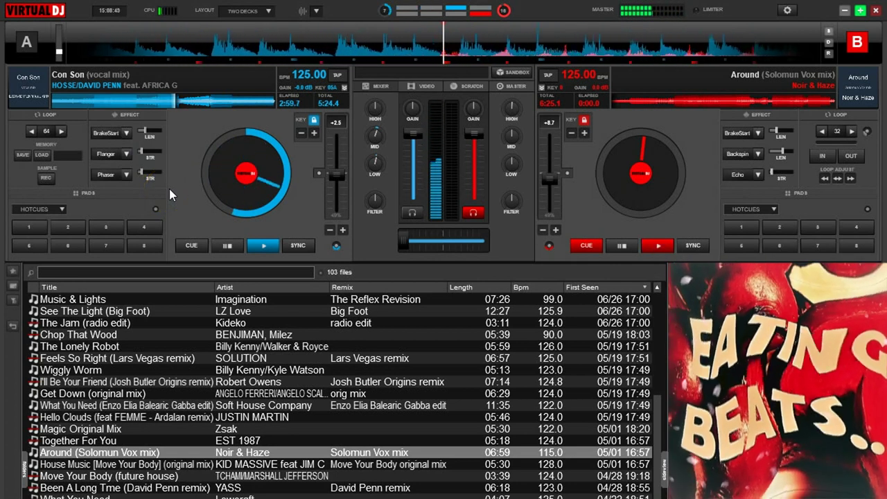
{"action": "left_click", "coordinate": [103, 154]}
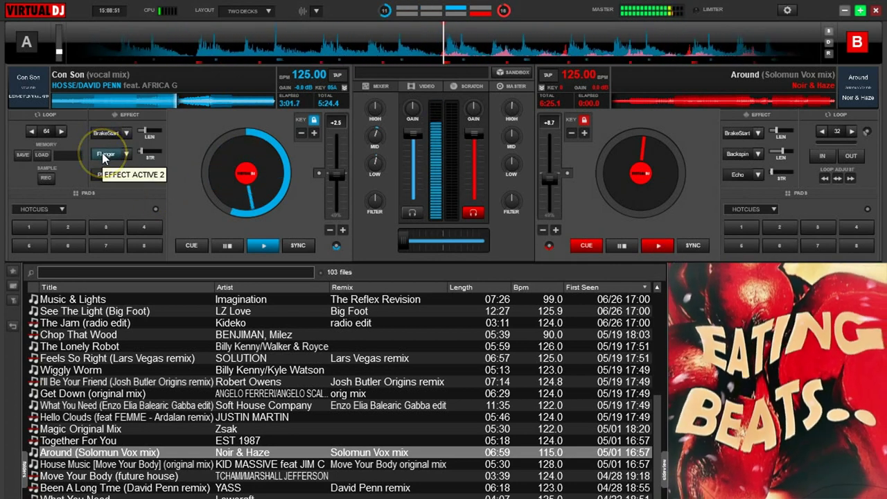
{"action": "left_click", "coordinate": [103, 153]}
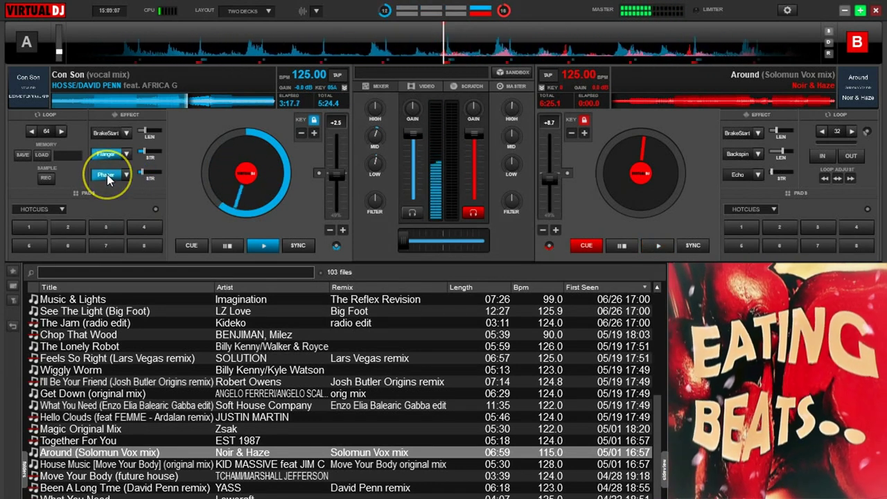
{"action": "left_click", "coordinate": [109, 174]}
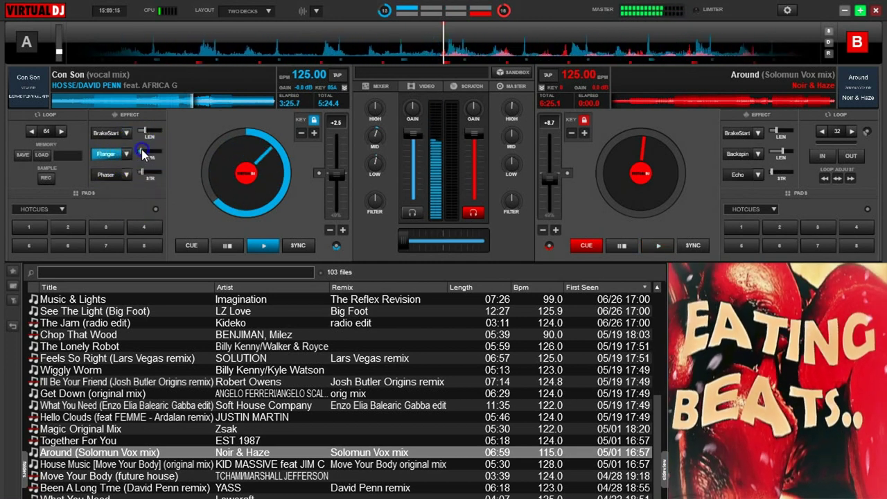
{"action": "left_click", "coordinate": [116, 151]}
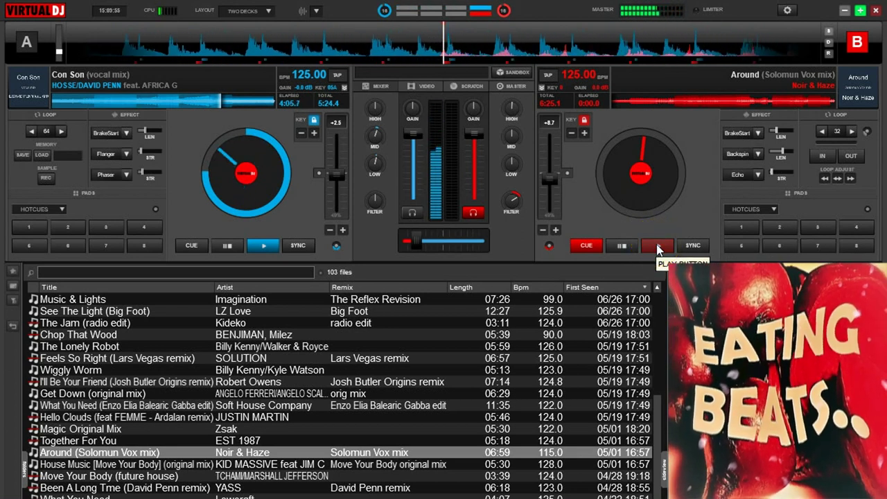
Start deck B in sync with deck A and move the crossfader to the centre
{"action": "left_click", "coordinate": [657, 245]}
{"action": "left_click", "coordinate": [683, 246]}
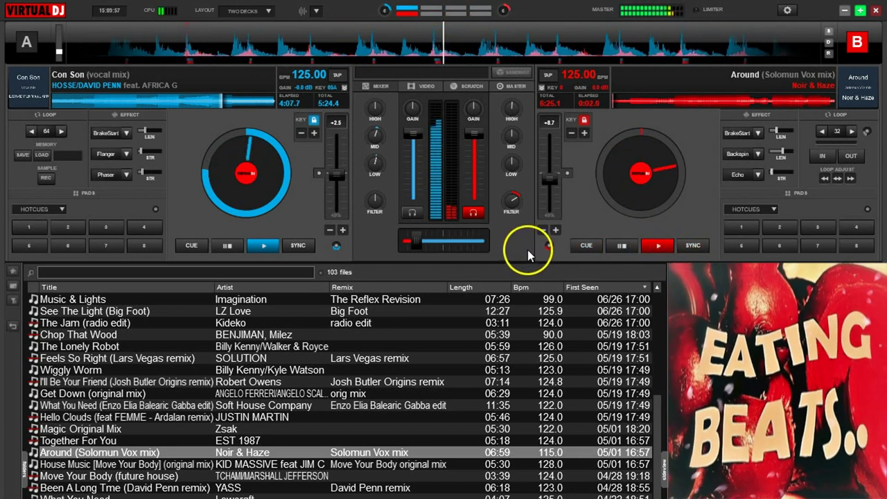
{"action": "mouse_move", "coordinate": [437, 247]}
{"action": "left_mouse_down"}
{"action": "mouse_move", "coordinate": [413, 236]}
{"action": "mouse_move", "coordinate": [446, 242]}
{"action": "left_mouse_up"}
Sweep deck B's high-pass filter in and out, finishing at its neutral position
{"action": "left_click", "coordinate": [511, 199]}
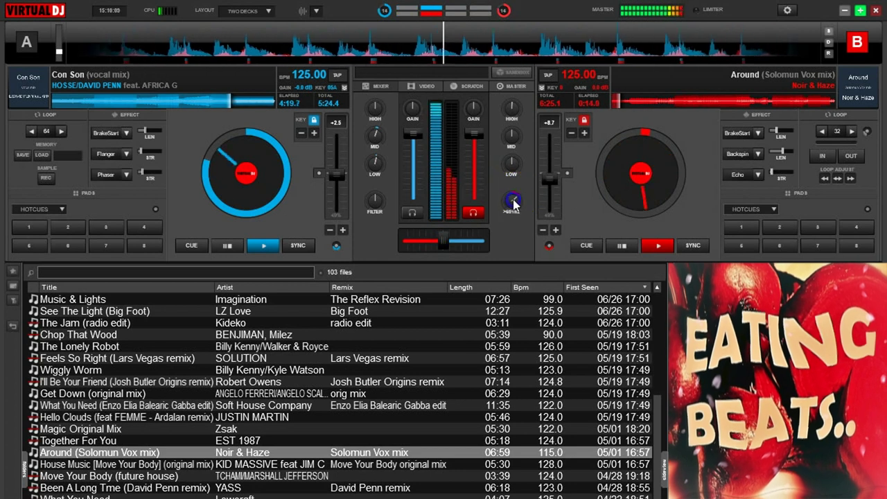
{"action": "left_click_drag", "start_coordinate": [512, 200], "coordinate": [512, 197]}
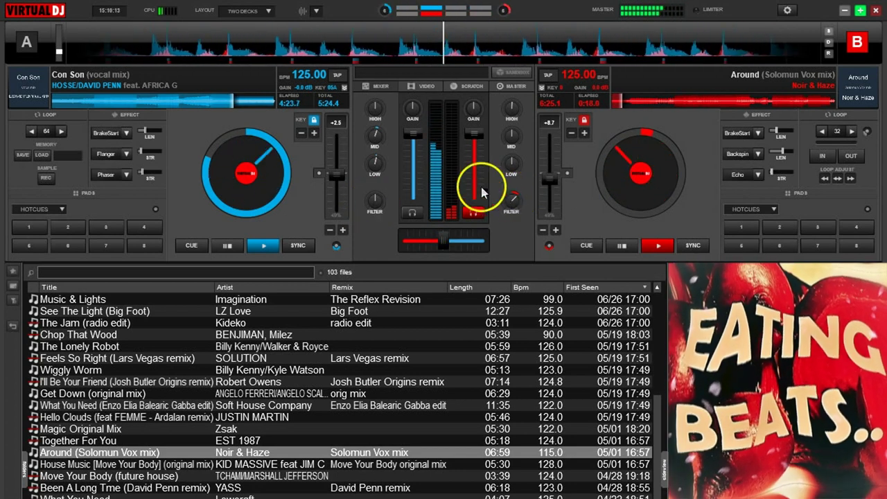
{"action": "left_click", "coordinate": [511, 201]}
{"action": "left_click_drag", "start_coordinate": [511, 201], "coordinate": [509, 190]}
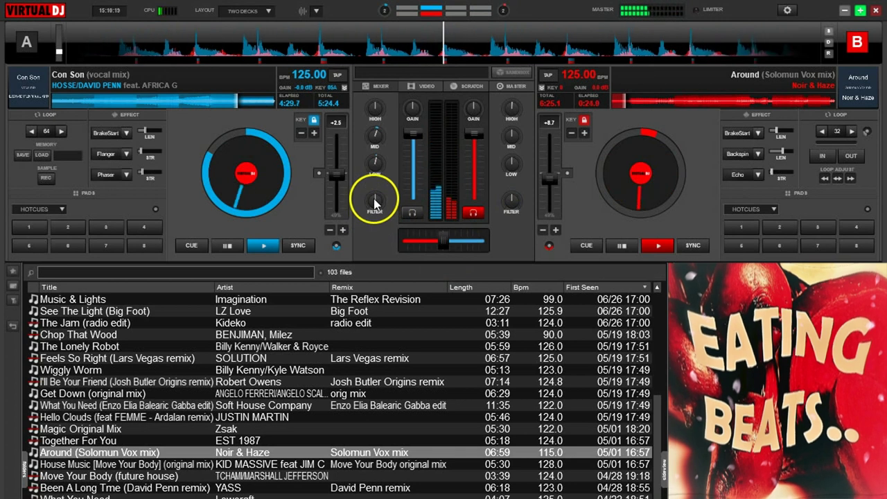
Crossfade fully to deck B with deck A's lows cut, and reset deck A's low EQ
{"action": "left_click_drag", "start_coordinate": [377, 165], "coordinate": [369, 170]}
{"action": "left_click_drag", "start_coordinate": [443, 237], "coordinate": [495, 229]}
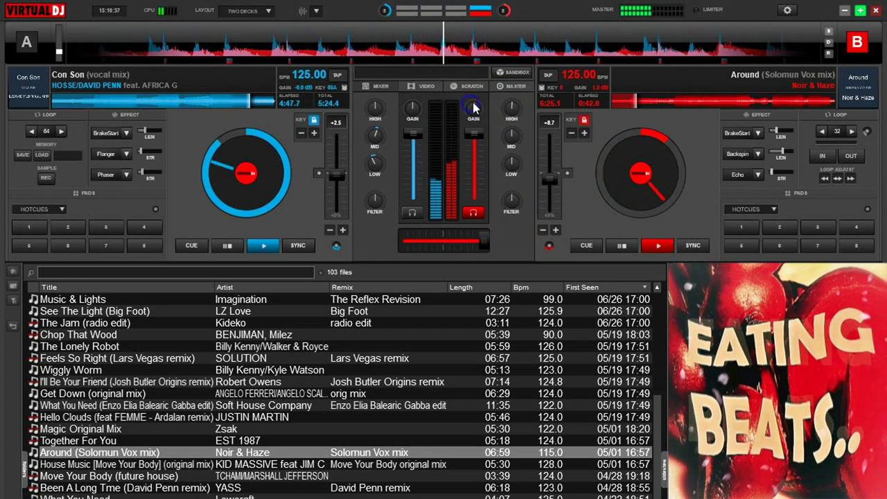
{"action": "right_click", "coordinate": [373, 164]}
{"action": "left_click", "coordinate": [365, 251]}
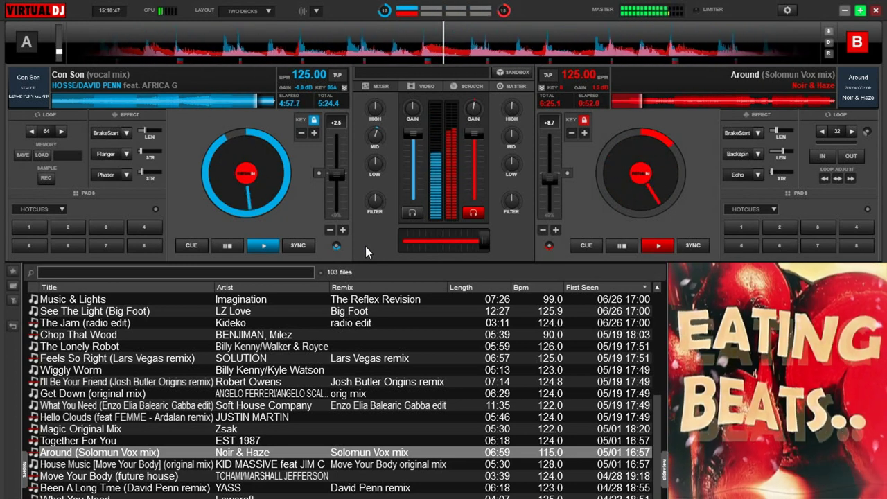
Briefly bring deck A back in with the crossfader at about 88%, and return it fully to deck B
{"action": "left_click_drag", "start_coordinate": [484, 241], "coordinate": [474, 241]}
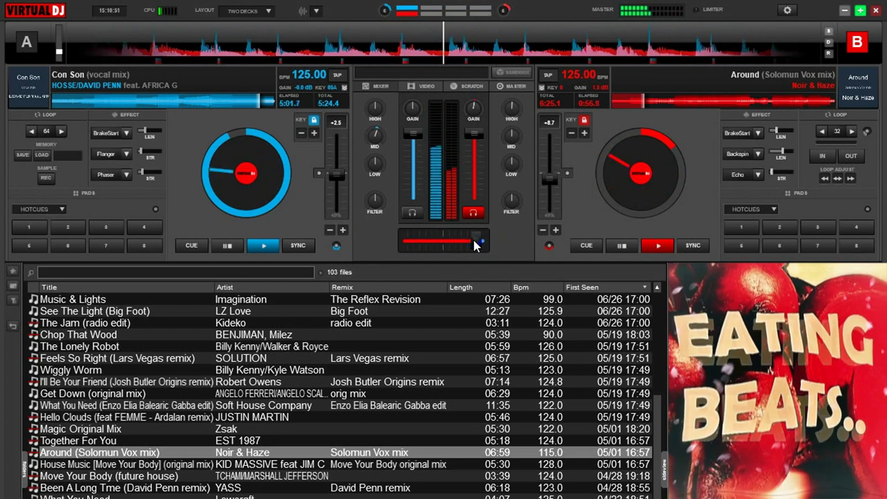
{"action": "left_click_drag", "start_coordinate": [481, 236], "coordinate": [483, 245]}
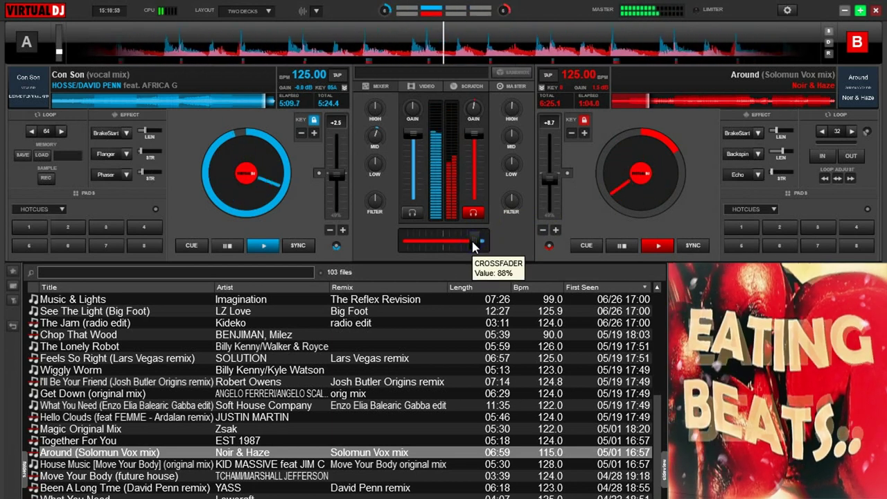
{"action": "left_click_drag", "start_coordinate": [472, 238], "coordinate": [531, 237]}
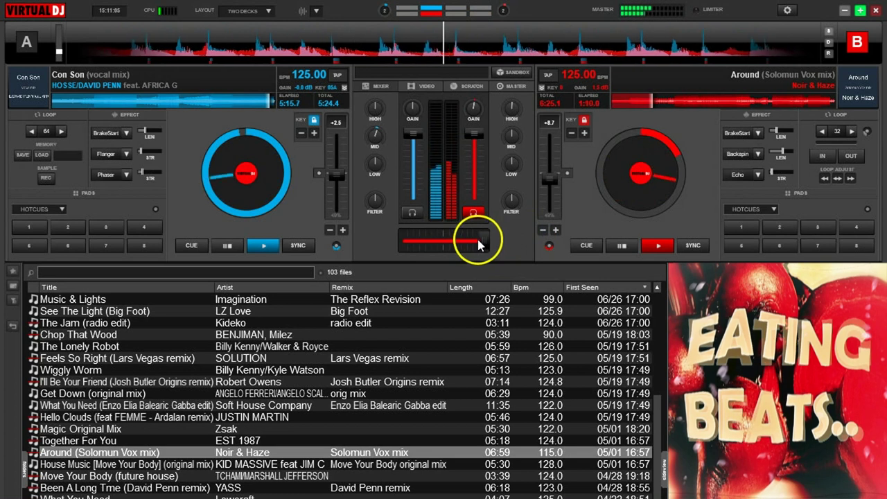
{"action": "left_click_drag", "start_coordinate": [475, 240], "coordinate": [540, 232]}
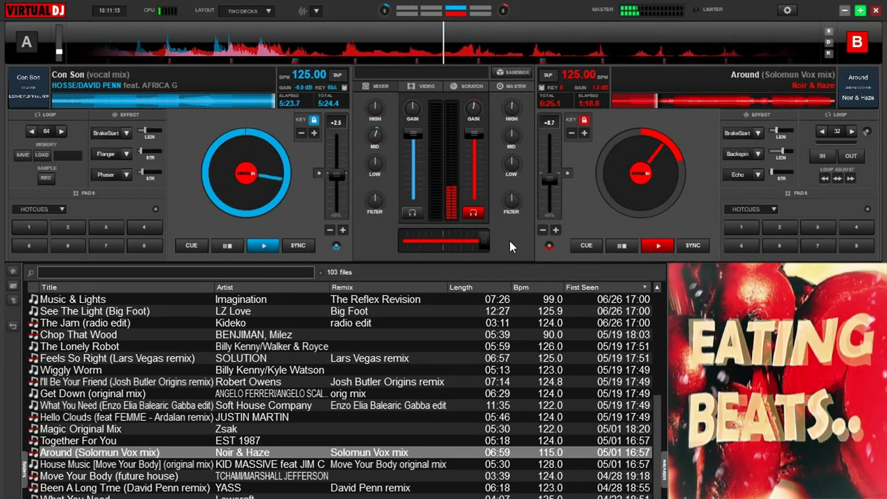
Find One For The Headz by MR G in the track list and load it onto deck A
{"action": "scroll", "coordinate": [344, 382], "scroll_direction": "up", "scroll_amount": 1}
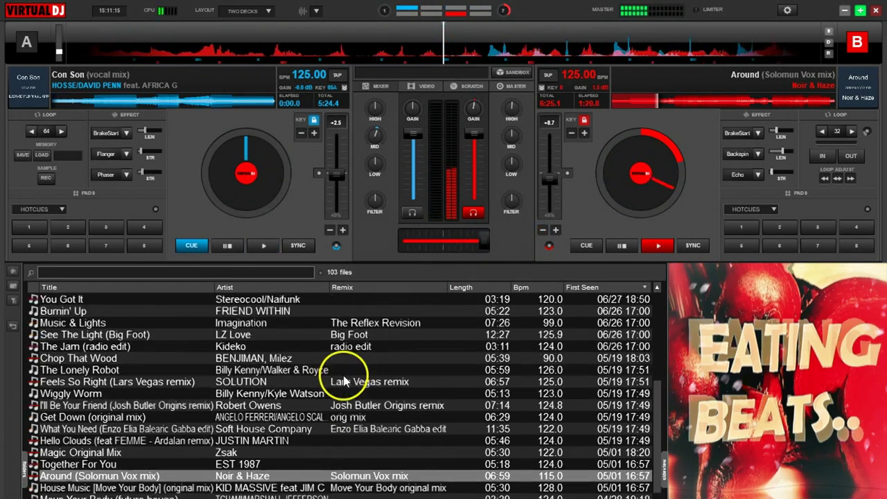
{"action": "scroll", "coordinate": [344, 382], "scroll_direction": "up", "scroll_amount": 4}
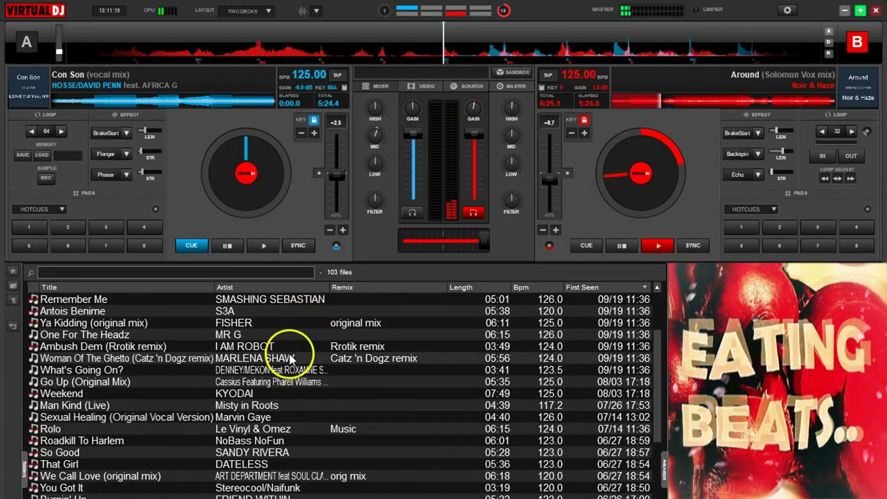
{"action": "scroll", "coordinate": [289, 377], "scroll_direction": "up", "scroll_amount": 2}
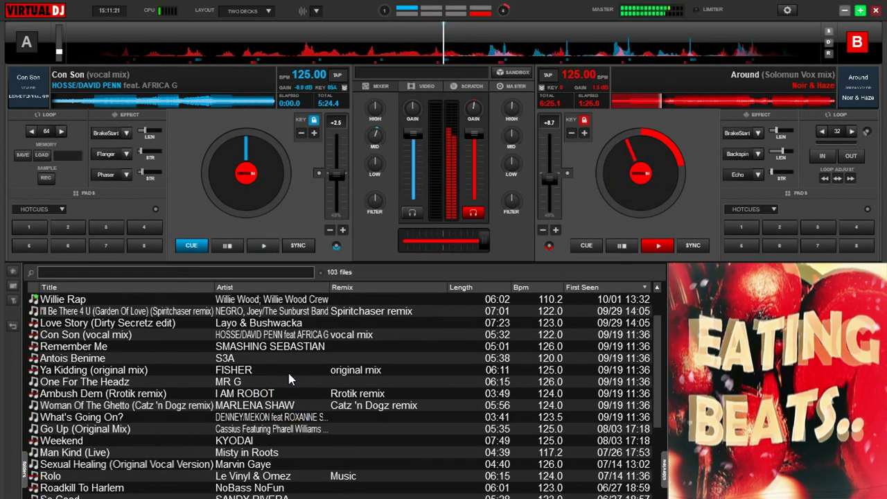
{"action": "scroll", "coordinate": [290, 378], "scroll_direction": "up", "scroll_amount": 1}
{"action": "scroll", "coordinate": [288, 378], "scroll_direction": "down", "scroll_amount": 1}
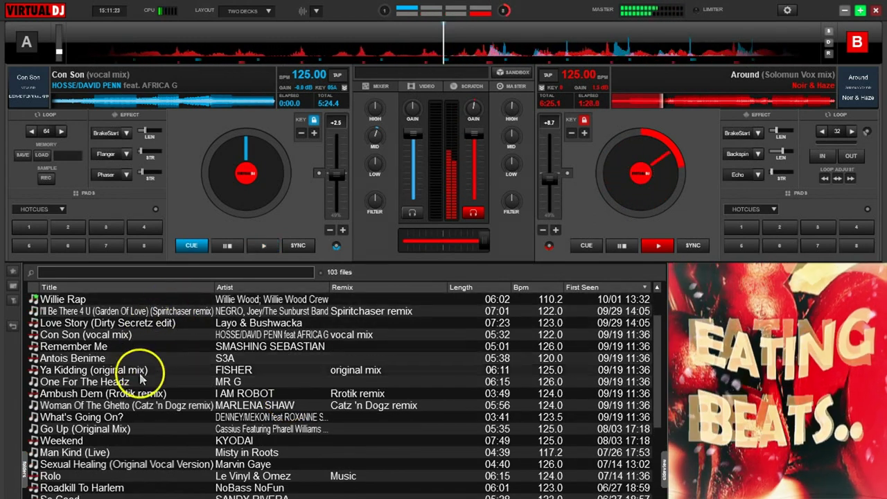
{"action": "left_click", "coordinate": [188, 381]}
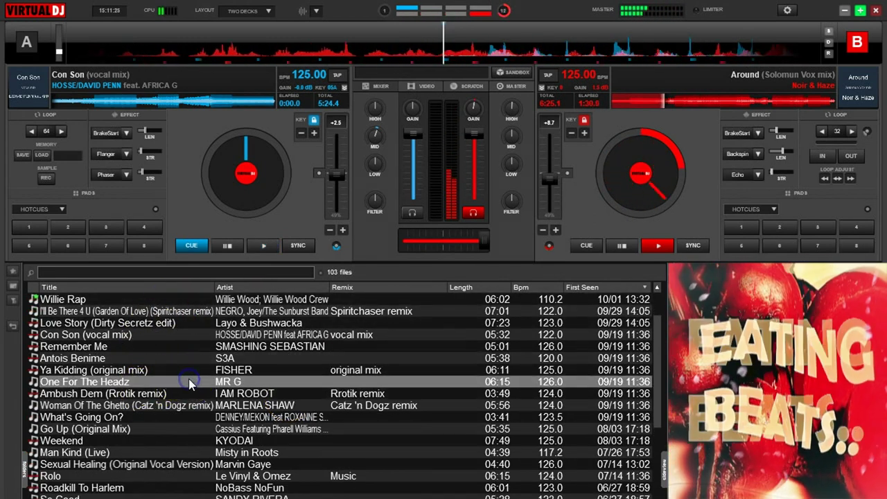
{"action": "left_click_drag", "start_coordinate": [189, 382], "coordinate": [236, 186]}
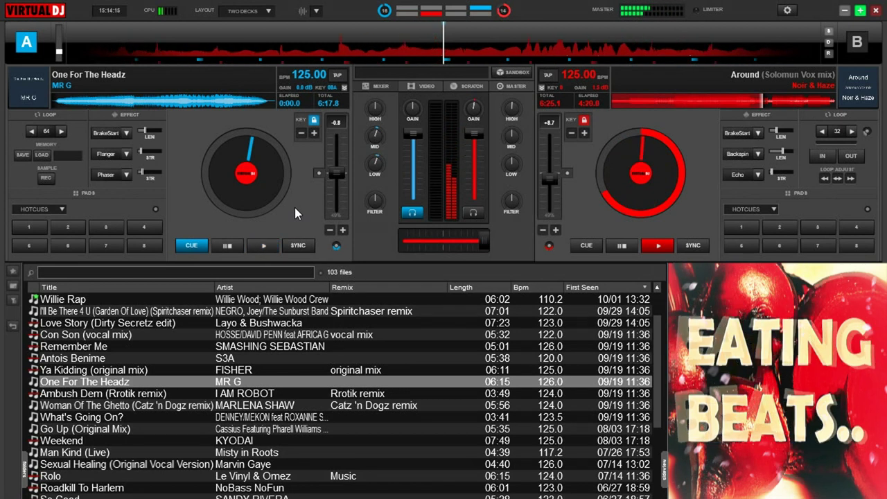
{"action": "left_click_drag", "start_coordinate": [504, 52], "coordinate": [291, 40]}
{"action": "left_click_drag", "start_coordinate": [465, 40], "coordinate": [333, 40]}
{"action": "left_click_drag", "start_coordinate": [547, 48], "coordinate": [617, 40]}
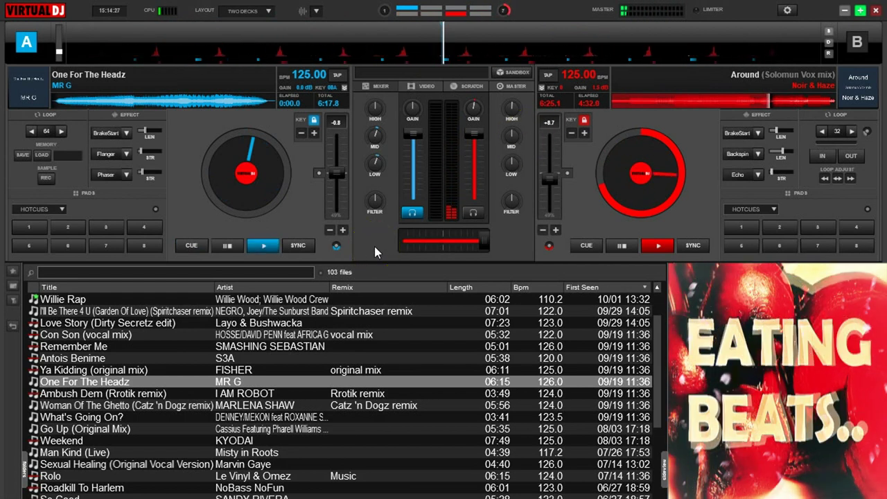
Move the crossfader part-way towards deck A and start One For The Headz in sync with deck B
{"action": "left_click_drag", "start_coordinate": [455, 242], "coordinate": [428, 242]}
{"action": "left_click", "coordinate": [263, 245]}
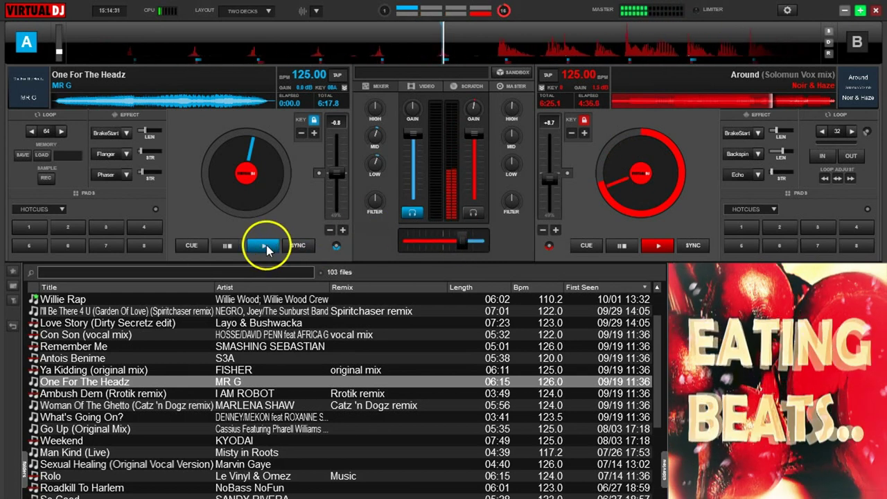
{"action": "left_click", "coordinate": [302, 247]}
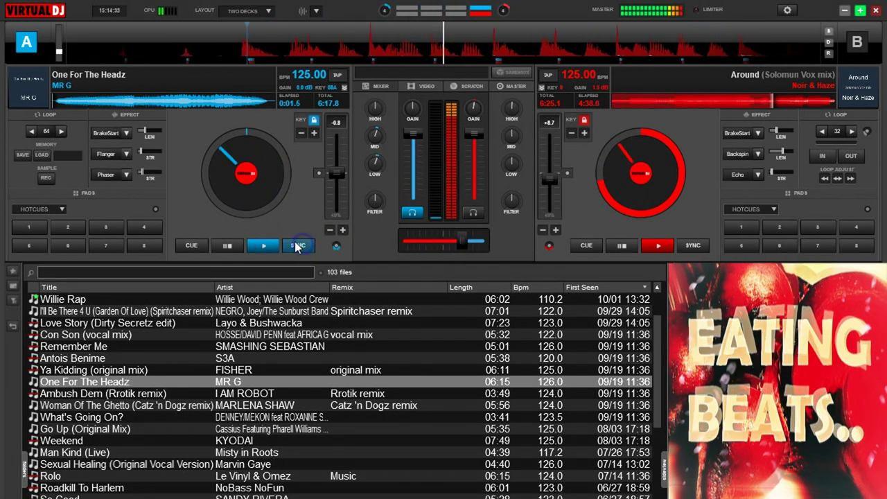
Cut deck A's lows and ease the crossfader to the centre
{"action": "left_click", "coordinate": [457, 239]}
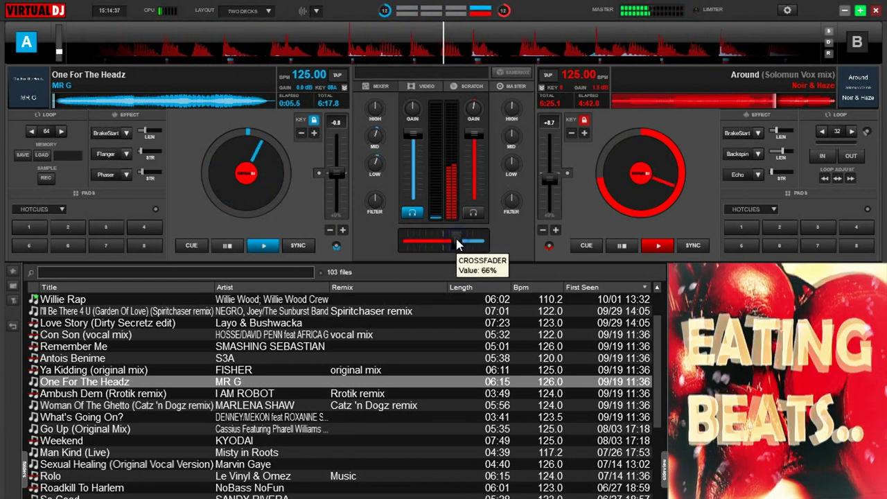
{"action": "left_click_drag", "start_coordinate": [457, 240], "coordinate": [454, 240]}
{"action": "left_click_drag", "start_coordinate": [375, 163], "coordinate": [368, 196]}
{"action": "left_click_drag", "start_coordinate": [454, 240], "coordinate": [443, 240]}
High-pass deck B with its filter while restoring deck A's low EQ
{"action": "mouse_move", "coordinate": [498, 201]}
{"action": "left_mouse_down"}
{"action": "mouse_move", "coordinate": [511, 199]}
{"action": "mouse_move", "coordinate": [512, 189]}
{"action": "mouse_move", "coordinate": [509, 196]}
{"action": "left_mouse_up"}
{"action": "left_click_drag", "start_coordinate": [374, 158], "coordinate": [374, 157]}
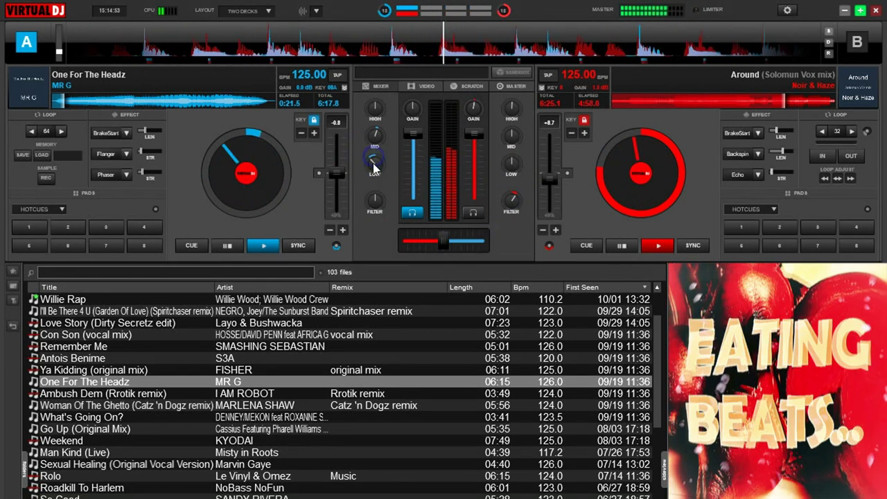
{"action": "left_click", "coordinate": [513, 207]}
{"action": "left_click_drag", "start_coordinate": [511, 202], "coordinate": [511, 200]}
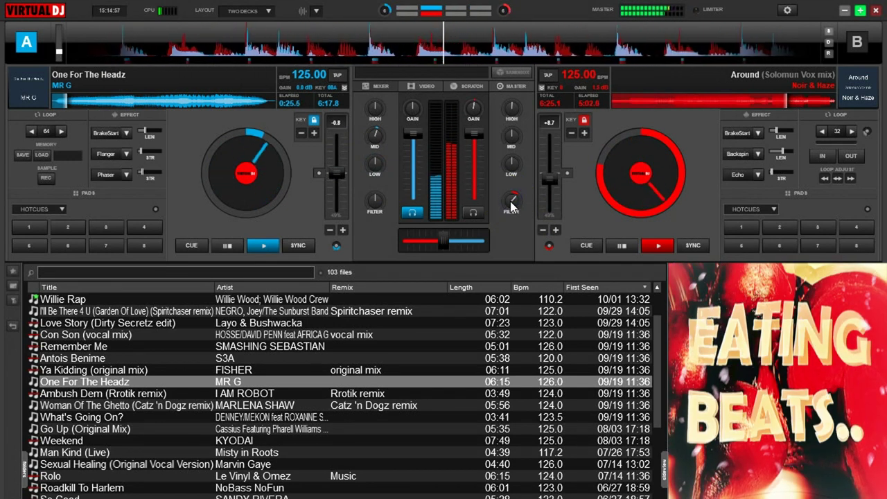
Nudge the crossfader slightly past the centre towards deck A and raise deck B's high-pass filter further
{"action": "left_click", "coordinate": [447, 242]}
{"action": "left_click_drag", "start_coordinate": [447, 239], "coordinate": [441, 241]}
{"action": "left_click_drag", "start_coordinate": [510, 202], "coordinate": [509, 204]}
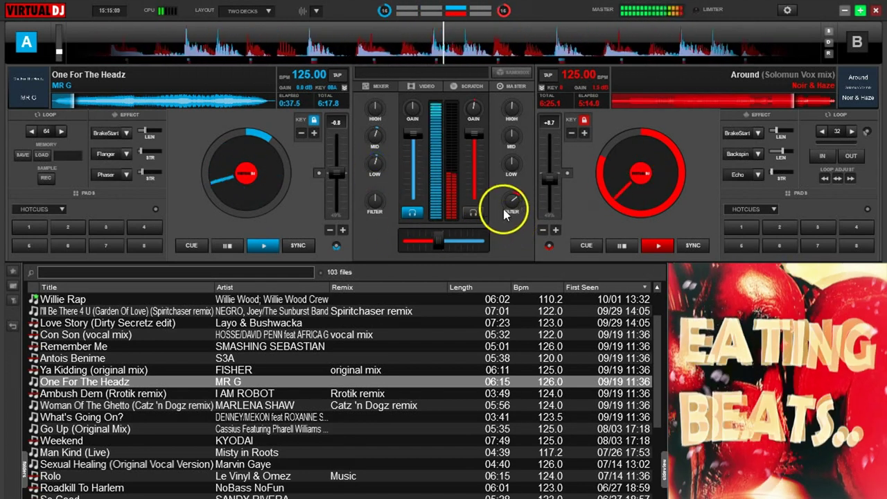
{"action": "mouse_move", "coordinate": [514, 208]}
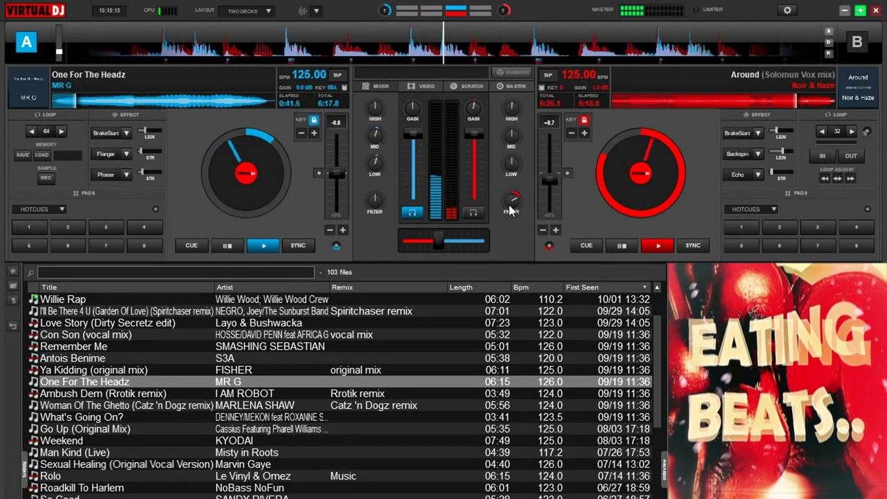
Thin out deck B with a low EQ cut and a stronger high-pass filter while moving the crossfader fully to deck A
{"action": "left_click_drag", "start_coordinate": [510, 203], "coordinate": [510, 201]}
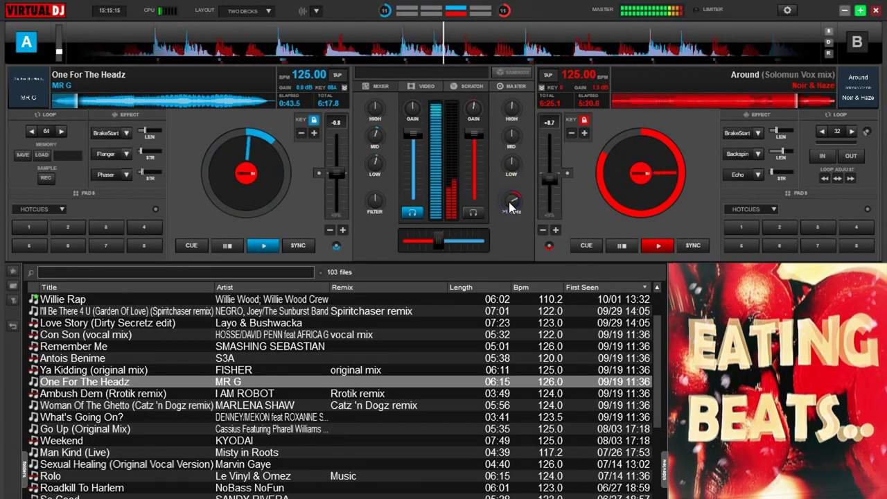
{"action": "scroll", "coordinate": [511, 201], "scroll_direction": "up", "scroll_amount": 2}
{"action": "left_click_drag", "start_coordinate": [509, 159], "coordinate": [509, 201]}
{"action": "left_click_drag", "start_coordinate": [509, 201], "coordinate": [509, 198]}
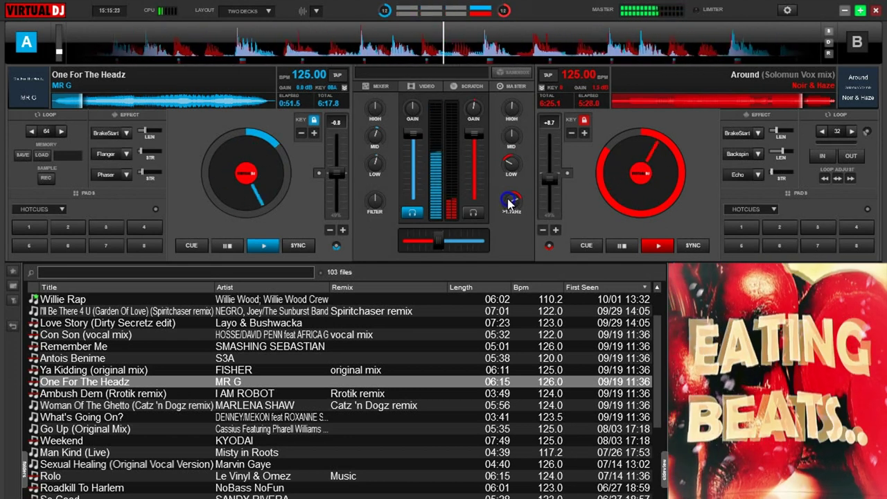
{"action": "left_click_drag", "start_coordinate": [438, 241], "coordinate": [425, 245]}
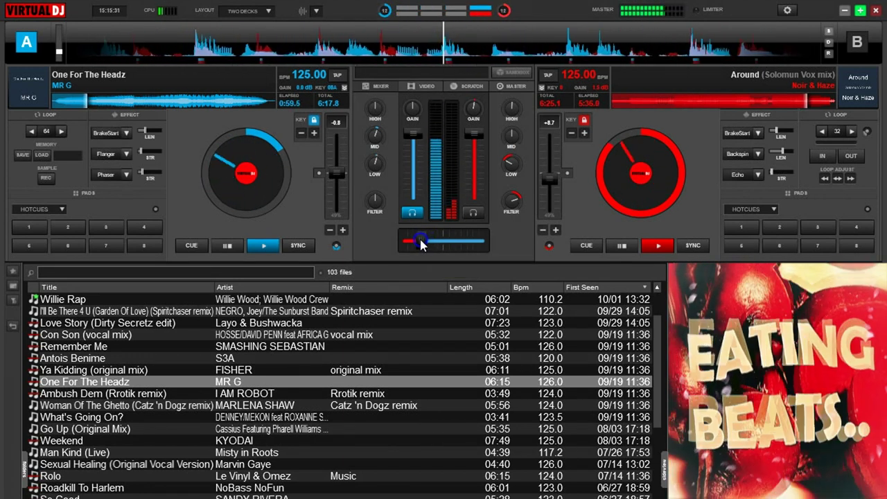
{"action": "left_click_drag", "start_coordinate": [420, 243], "coordinate": [389, 244]}
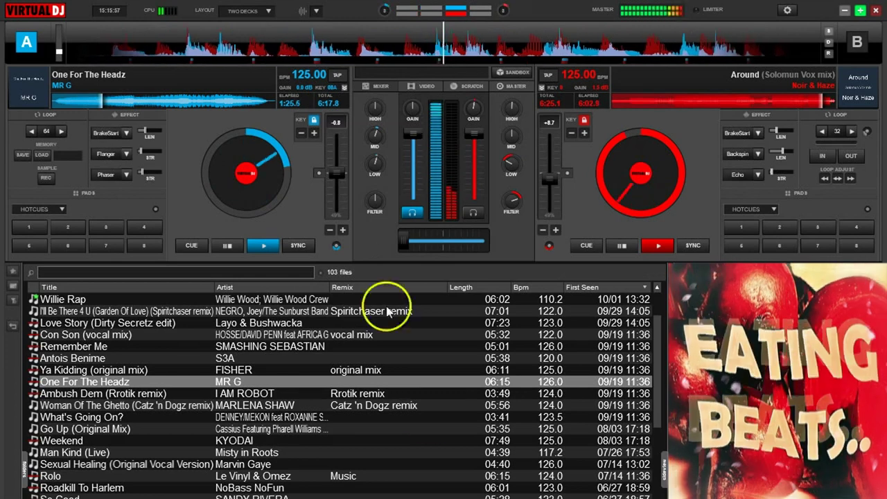
Find Unified (Patrick Podage remix) by THE BASSMENT in the track list and load it onto deck B
{"action": "scroll", "coordinate": [361, 469], "scroll_direction": "up", "scroll_amount": 2}
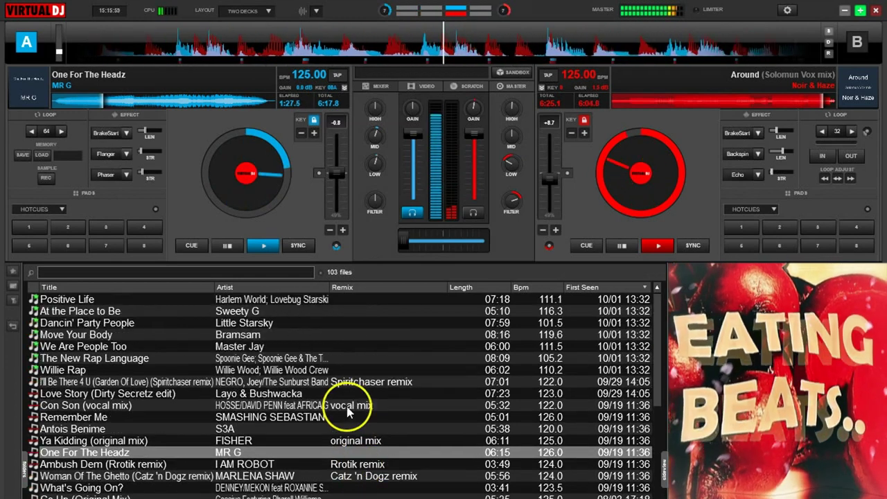
{"action": "scroll", "coordinate": [346, 405], "scroll_direction": "down", "scroll_amount": 3}
{"action": "scroll", "coordinate": [347, 406], "scroll_direction": "down", "scroll_amount": 6}
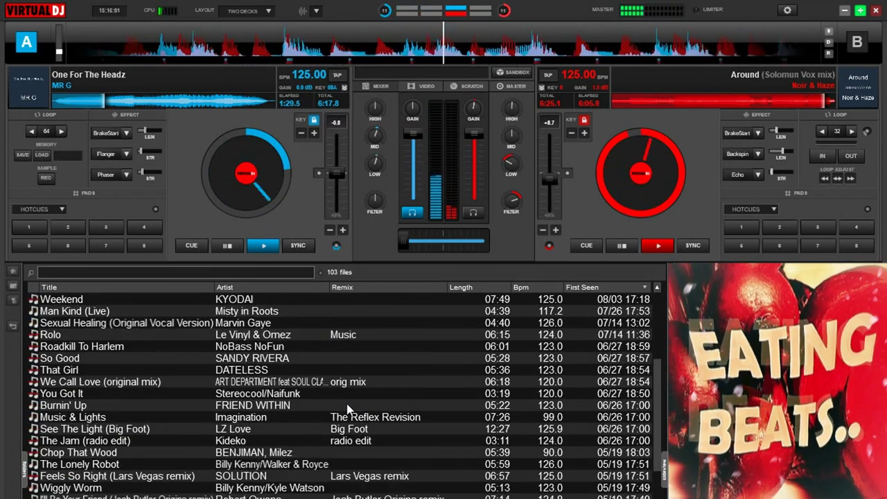
{"action": "scroll", "coordinate": [348, 409], "scroll_direction": "down", "scroll_amount": 4}
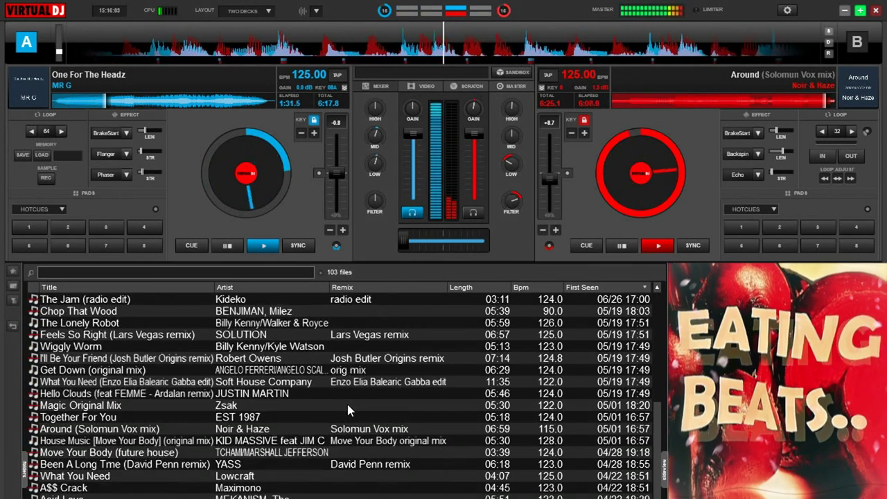
{"action": "scroll", "coordinate": [348, 411], "scroll_direction": "down", "scroll_amount": 2}
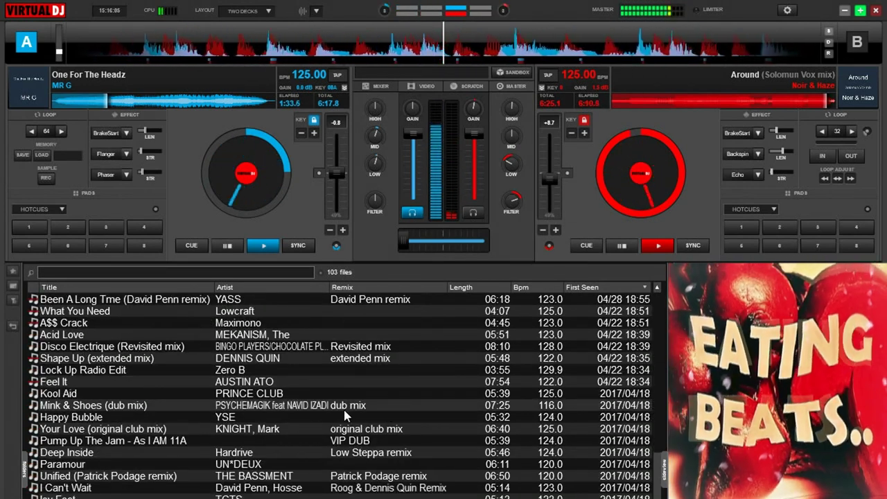
{"action": "left_click", "coordinate": [225, 477]}
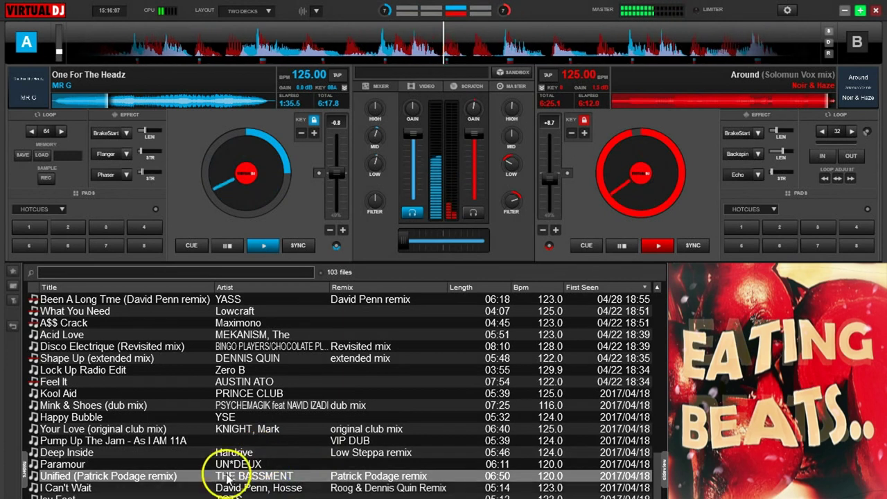
{"action": "left_click_drag", "start_coordinate": [229, 478], "coordinate": [637, 182]}
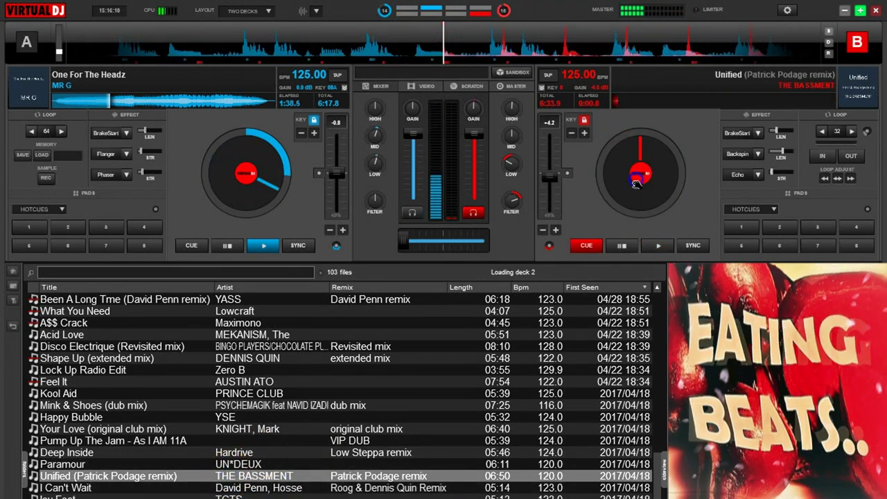
Ease back deck B's high-pass filter slightly and fine-tune deck A's low EQ
{"action": "double_click", "coordinate": [512, 203]}
{"action": "mouse_move", "coordinate": [511, 203]}
{"action": "left_mouse_down"}
{"action": "mouse_move", "coordinate": [511, 165]}
{"action": "mouse_move", "coordinate": [512, 206]}
{"action": "left_mouse_up"}
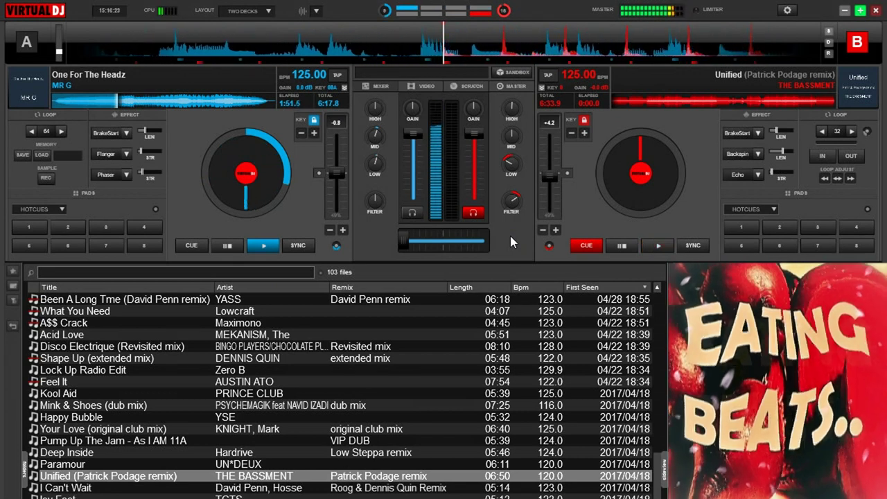
{"action": "left_click", "coordinate": [511, 222]}
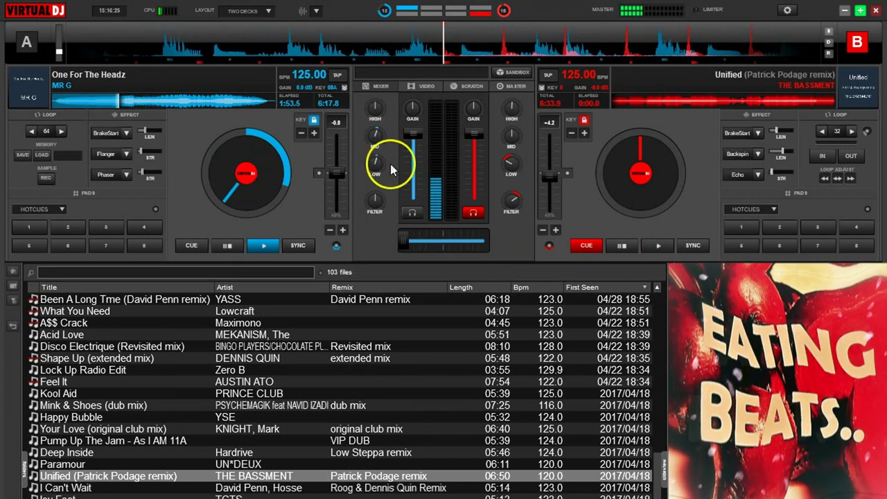
{"action": "left_click_drag", "start_coordinate": [375, 166], "coordinate": [375, 164]}
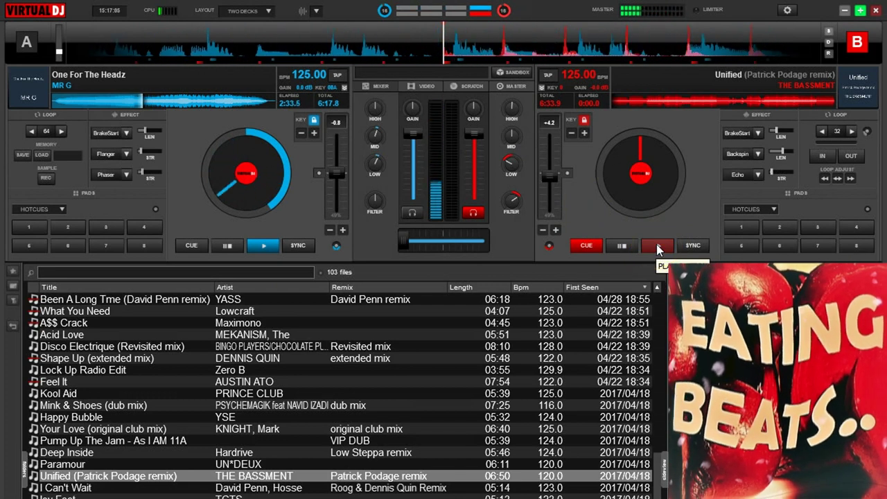
{"action": "left_click", "coordinate": [656, 244]}
{"action": "left_click", "coordinate": [692, 247]}
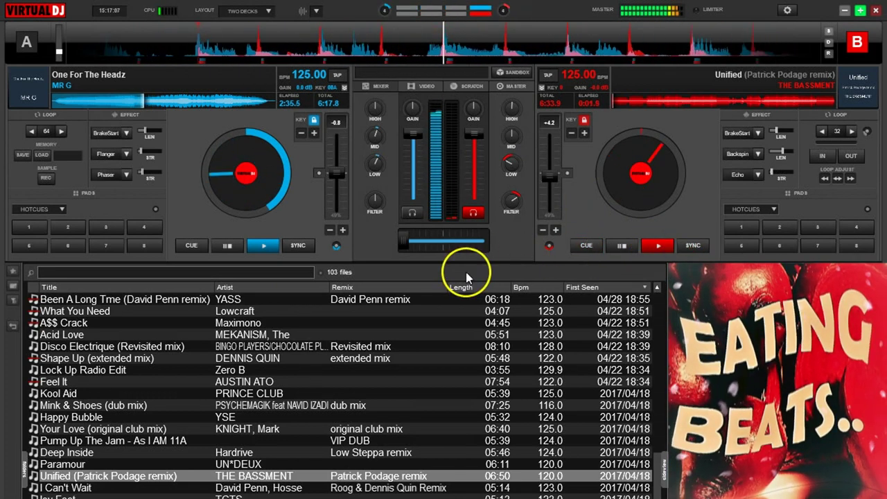
{"action": "left_click", "coordinate": [402, 242]}
{"action": "mouse_move", "coordinate": [402, 242]}
{"action": "left_mouse_down"}
{"action": "mouse_move", "coordinate": [433, 241]}
{"action": "mouse_move", "coordinate": [404, 240]}
{"action": "left_mouse_up"}
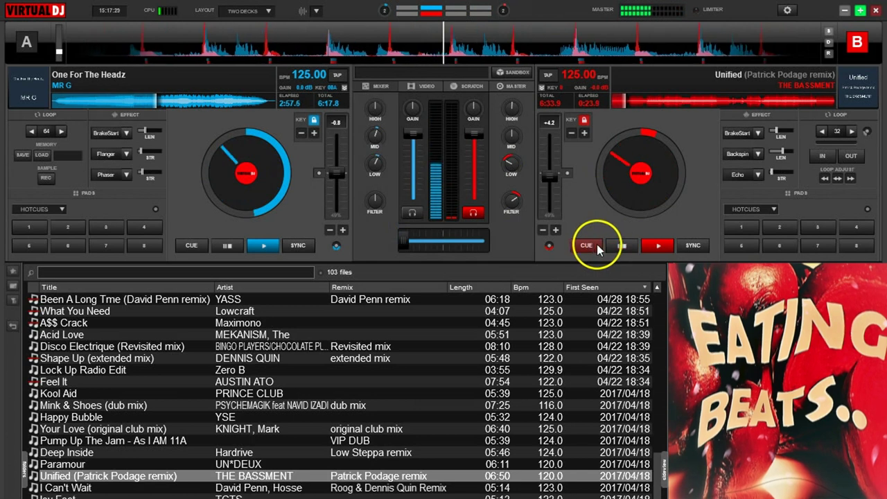
{"action": "left_click", "coordinate": [586, 246]}
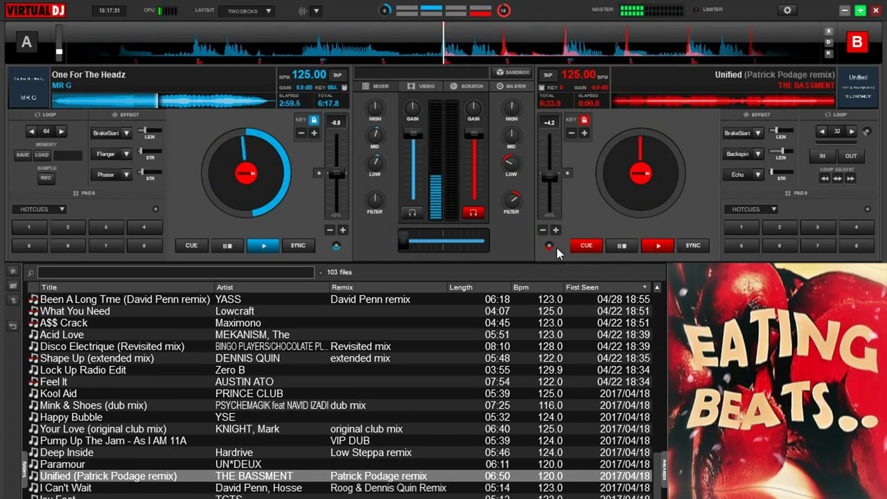
Start Unified on deck B in time with deck A and bring the crossfader to the centre
{"action": "left_click", "coordinate": [658, 244]}
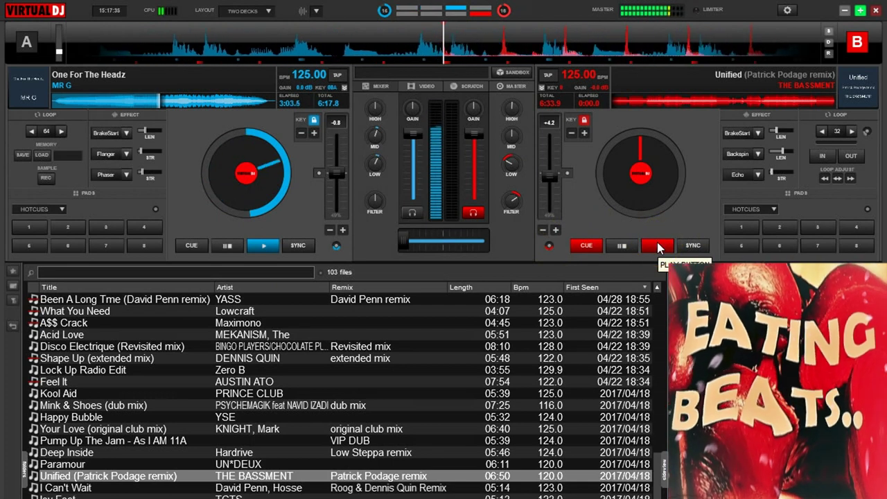
{"action": "left_click", "coordinate": [657, 242]}
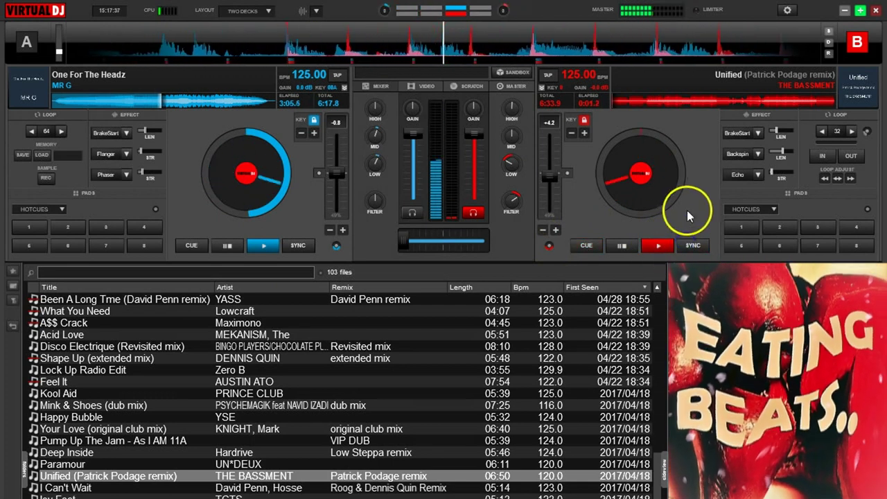
{"action": "left_click_drag", "start_coordinate": [403, 238], "coordinate": [442, 241]}
Relax deck B's high-pass filter and bring back part of its lows while slightly trimming deck A's low EQ
{"action": "left_click_drag", "start_coordinate": [511, 199], "coordinate": [513, 206]}
{"action": "mouse_move", "coordinate": [510, 161]}
{"action": "left_mouse_down"}
{"action": "mouse_move", "coordinate": [508, 172]}
{"action": "mouse_move", "coordinate": [513, 161]}
{"action": "left_mouse_up"}
{"action": "left_click_drag", "start_coordinate": [376, 161], "coordinate": [372, 173]}
{"action": "mouse_move", "coordinate": [510, 189]}
{"action": "left_mouse_down"}
{"action": "mouse_move", "coordinate": [511, 166]}
{"action": "mouse_move", "coordinate": [511, 201]}
{"action": "left_mouse_up"}
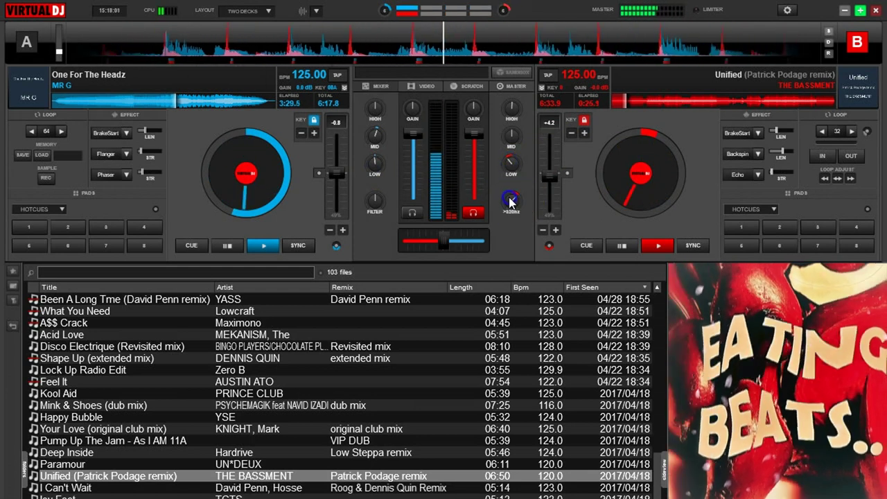
Low-pass deck A with its filter and cut its low EQ strongly
{"action": "left_click_drag", "start_coordinate": [375, 201], "coordinate": [373, 208]}
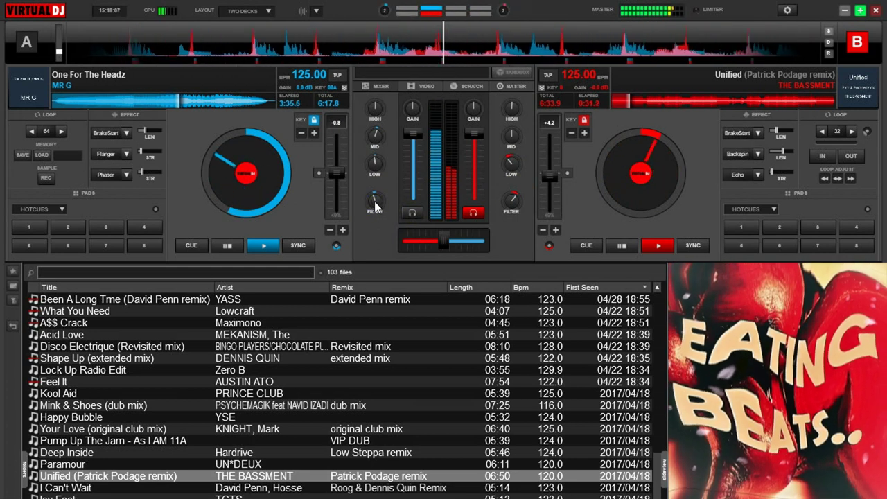
{"action": "right_click", "coordinate": [374, 202]}
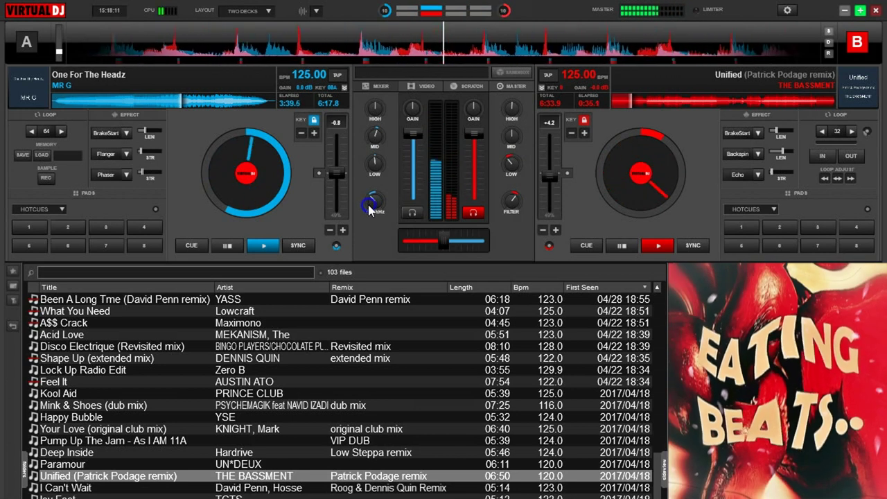
{"action": "left_click_drag", "start_coordinate": [374, 165], "coordinate": [366, 178]}
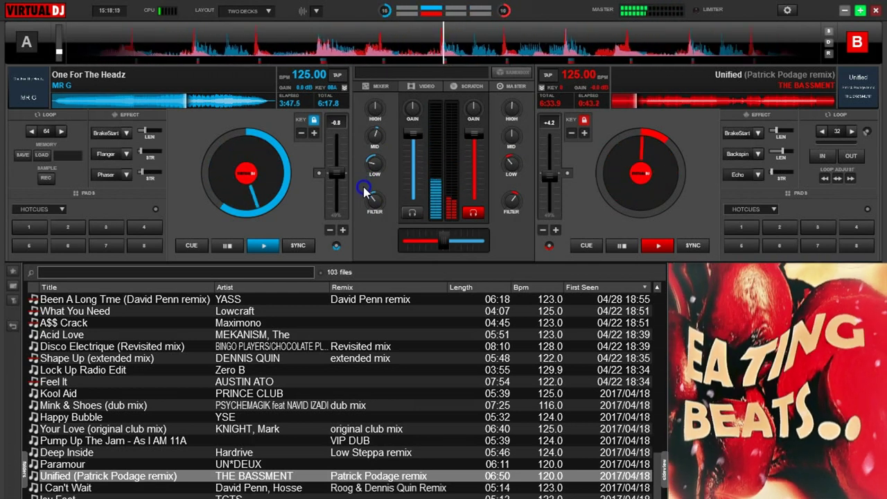
{"action": "mouse_move", "coordinate": [362, 201]}
{"action": "left_mouse_down"}
{"action": "mouse_move", "coordinate": [372, 201]}
{"action": "mouse_move", "coordinate": [365, 213]}
{"action": "left_mouse_up"}
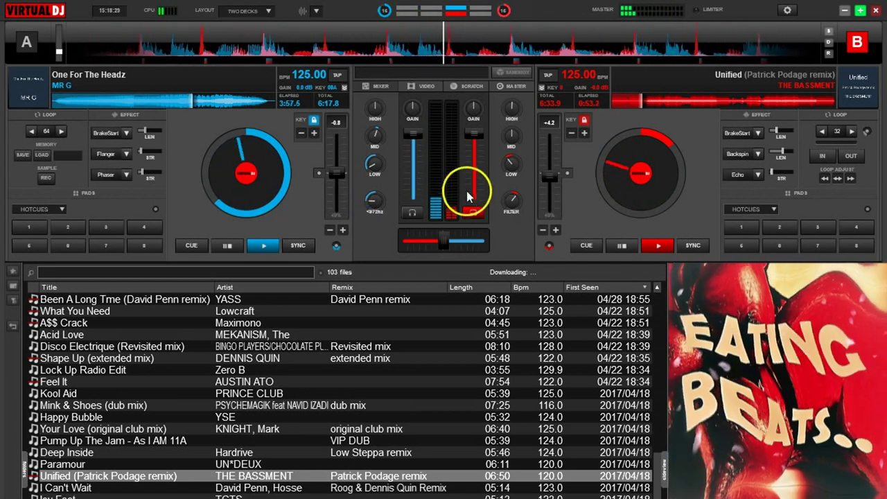
Return deck B's filter and low EQ to neutral and nudge the crossfader slightly towards deck B
{"action": "left_click_drag", "start_coordinate": [511, 197], "coordinate": [511, 199]}
{"action": "left_click_drag", "start_coordinate": [511, 168], "coordinate": [511, 160]}
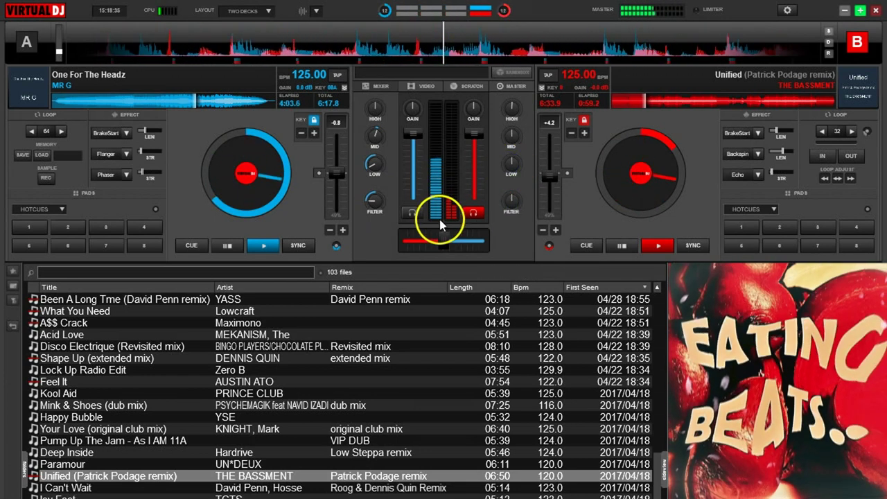
{"action": "left_click_drag", "start_coordinate": [443, 239], "coordinate": [449, 239]}
Close deck A's low-pass filter completely and move the crossfader fully to deck B
{"action": "left_click", "coordinate": [375, 201]}
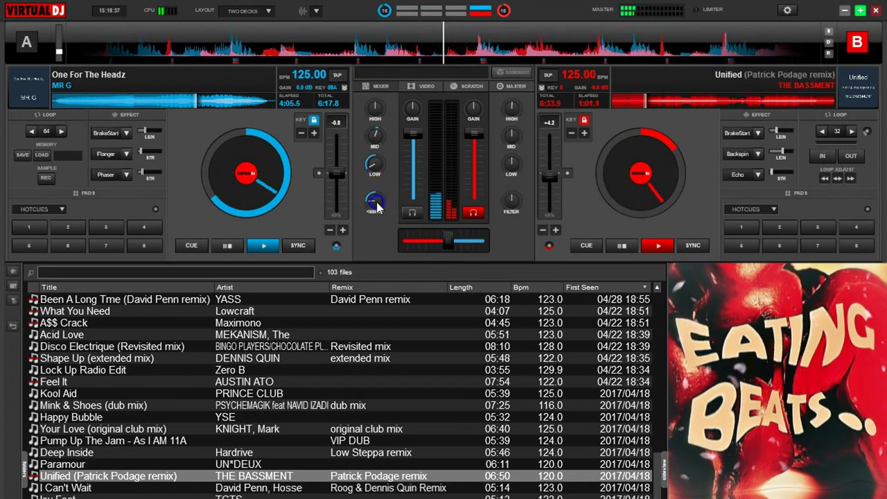
{"action": "left_click_drag", "start_coordinate": [376, 205], "coordinate": [375, 206]}
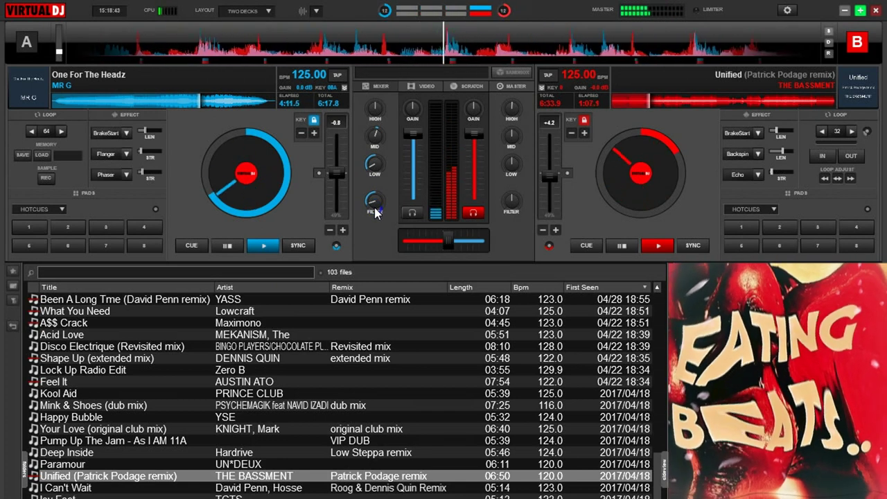
{"action": "left_click", "coordinate": [444, 239]}
{"action": "left_click_drag", "start_coordinate": [444, 239], "coordinate": [539, 207]}
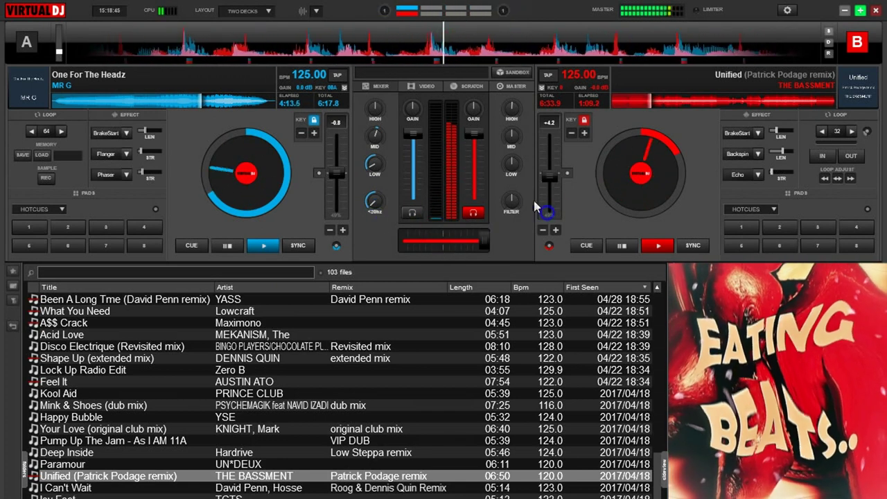
Reset deck A's low EQ and filter to neutral
{"action": "double_click", "coordinate": [372, 168]}
{"action": "double_click", "coordinate": [379, 201]}
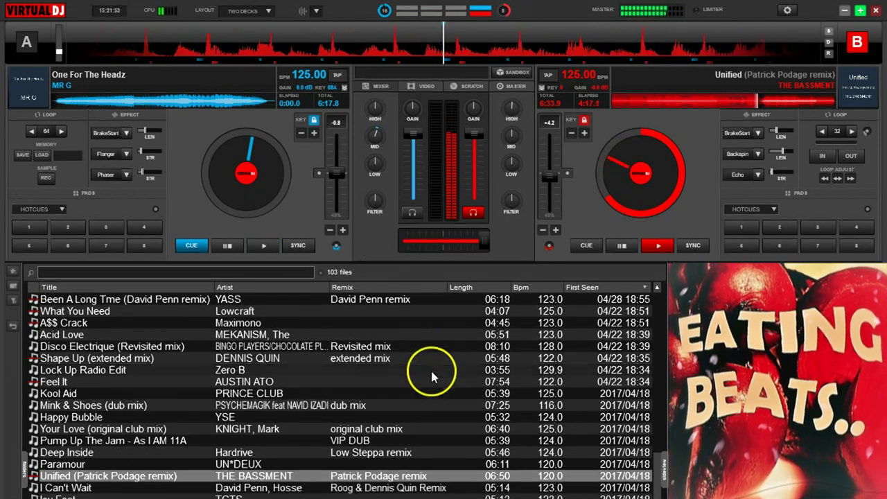
Browse the track list, from the newest additions to the 2017 tracks, for the next song for deck A
{"action": "scroll", "coordinate": [430, 368], "scroll_direction": "up", "scroll_amount": 2}
{"action": "scroll", "coordinate": [431, 373], "scroll_direction": "up", "scroll_amount": 9}
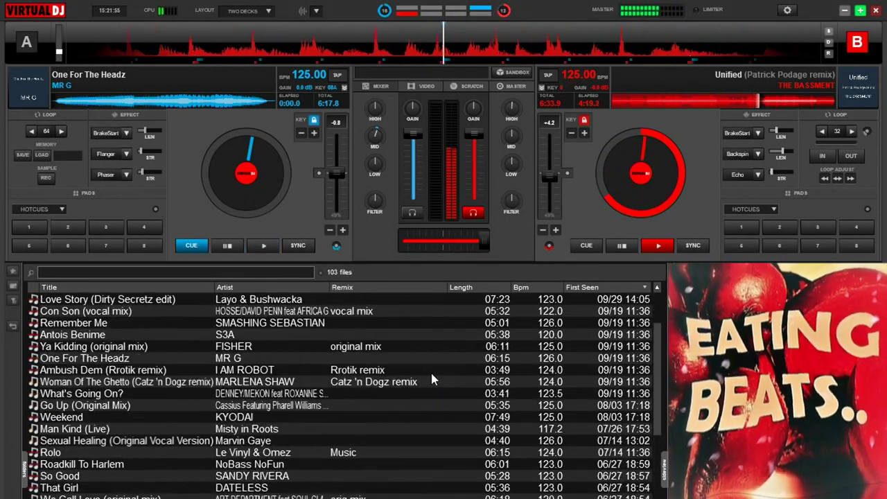
{"action": "scroll", "coordinate": [431, 375], "scroll_direction": "up", "scroll_amount": 3}
{"action": "scroll", "coordinate": [431, 375], "scroll_direction": "down", "scroll_amount": 5}
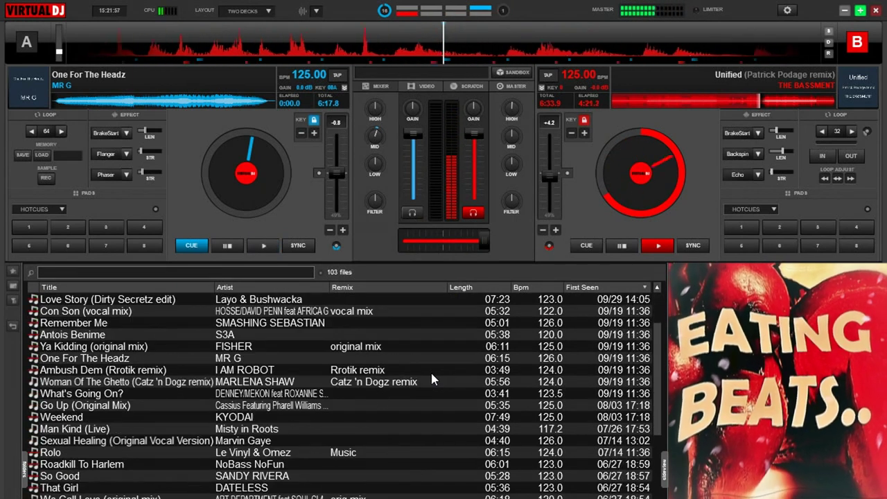
{"action": "scroll", "coordinate": [431, 373], "scroll_direction": "down", "scroll_amount": 2}
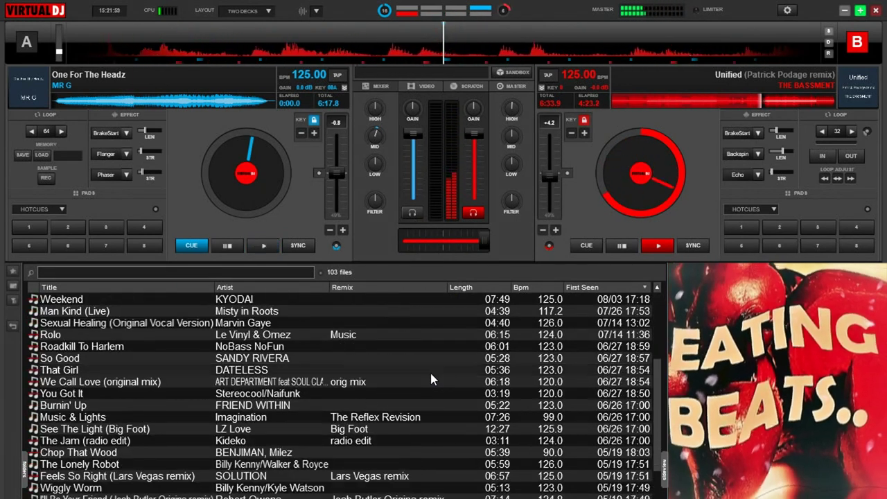
{"action": "scroll", "coordinate": [431, 379], "scroll_direction": "down", "scroll_amount": 2}
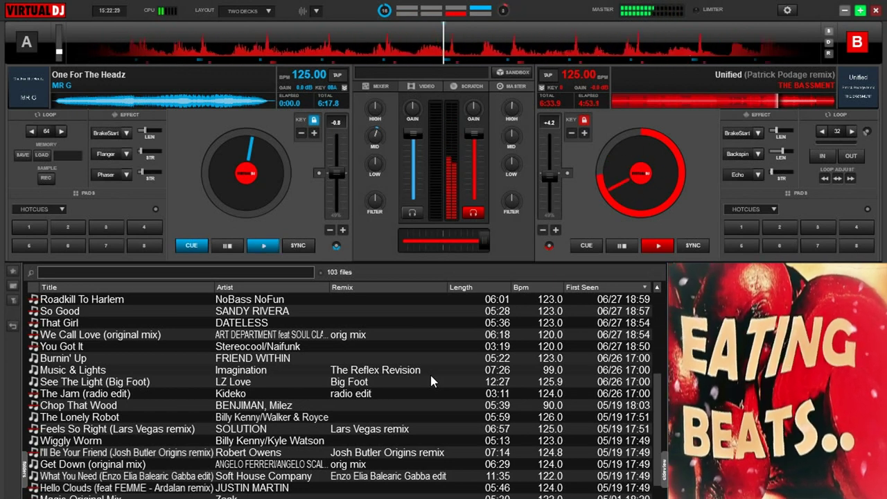
{"action": "scroll", "coordinate": [310, 479], "scroll_direction": "down", "scroll_amount": 5}
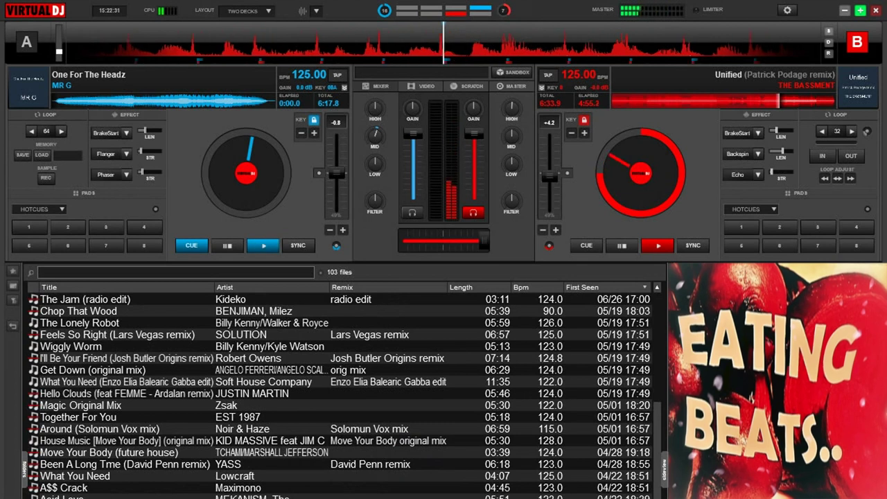
{"action": "scroll", "coordinate": [239, 444], "scroll_direction": "down", "scroll_amount": 3}
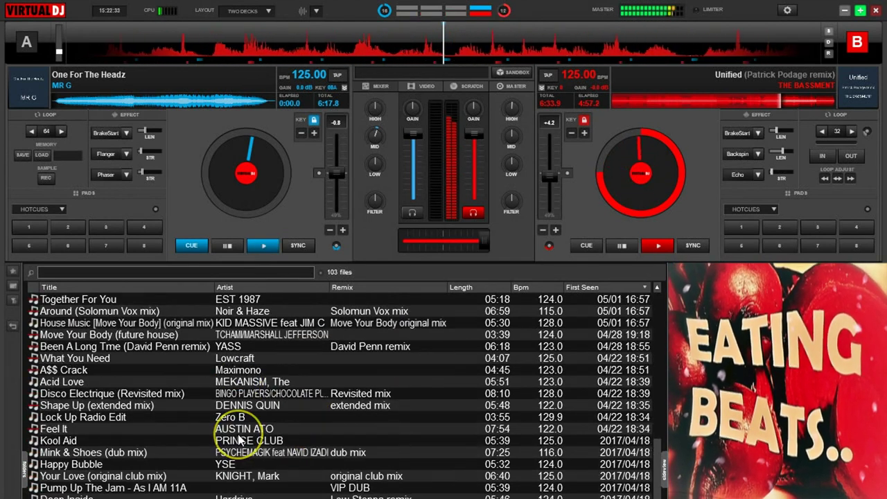
{"action": "scroll", "coordinate": [240, 439], "scroll_direction": "down", "scroll_amount": 1}
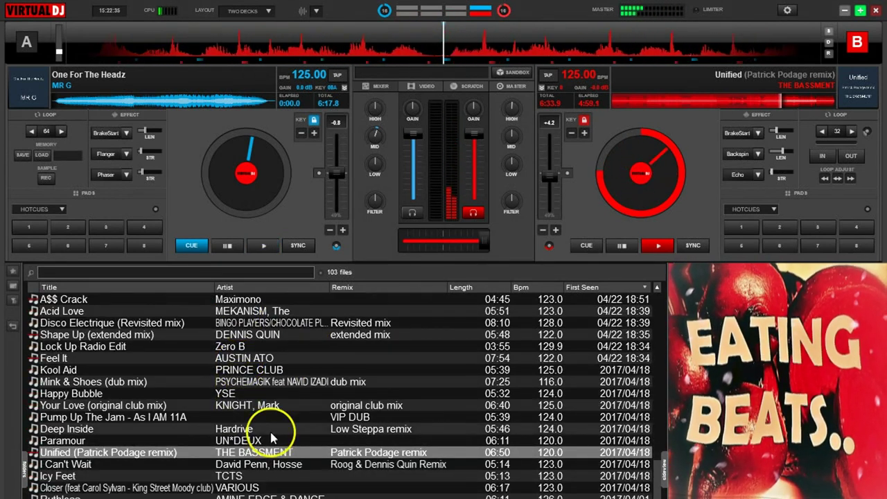
{"action": "scroll", "coordinate": [279, 431], "scroll_direction": "down", "scroll_amount": 2}
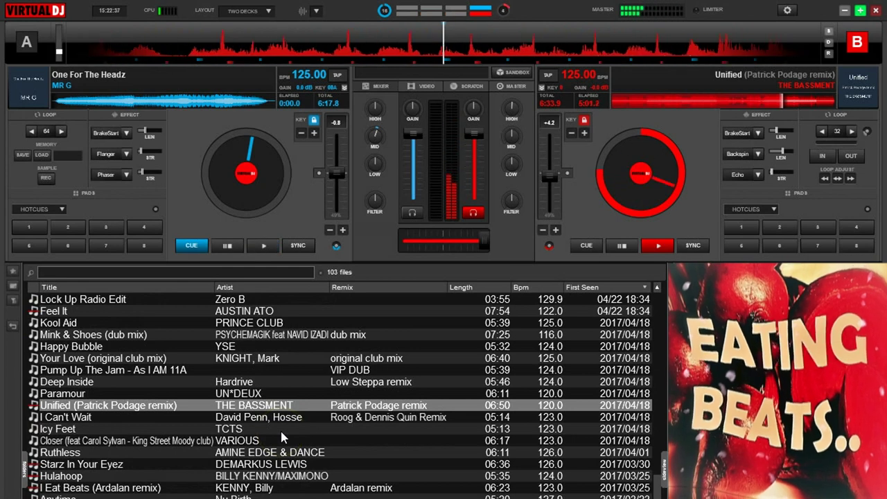
{"action": "scroll", "coordinate": [281, 433], "scroll_direction": "down", "scroll_amount": 3}
{"action": "scroll", "coordinate": [282, 437], "scroll_direction": "up", "scroll_amount": 14}
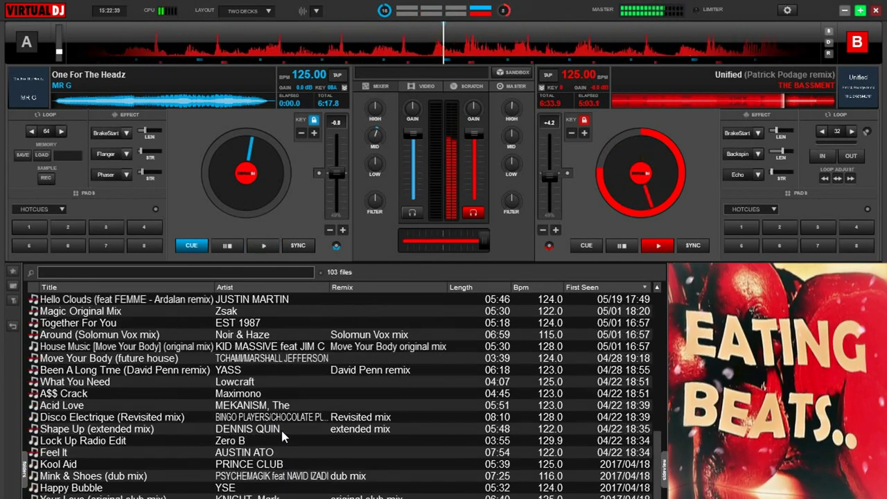
{"action": "scroll", "coordinate": [282, 437], "scroll_direction": "up", "scroll_amount": 13}
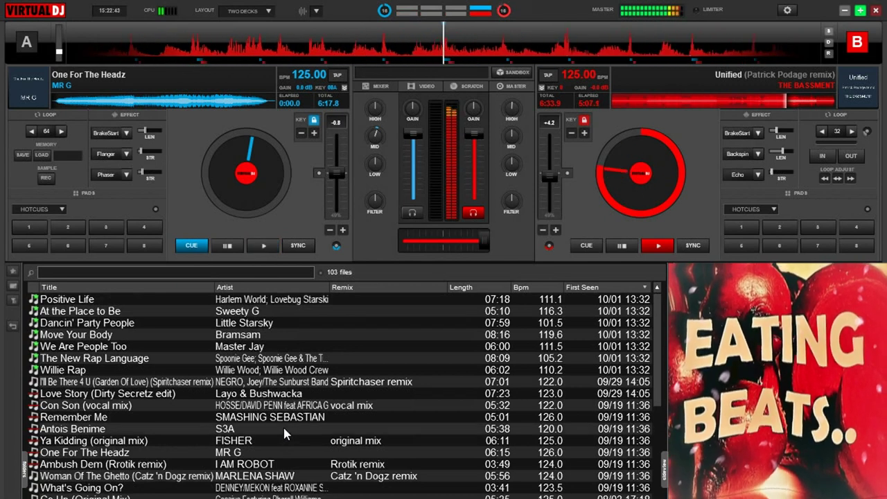
Load "Rolo" by Le Vinyl & Omez onto deck A and cue it at its second hot cue
{"action": "scroll", "coordinate": [283, 434], "scroll_direction": "down", "scroll_amount": 4}
{"action": "scroll", "coordinate": [263, 426], "scroll_direction": "down", "scroll_amount": 1}
{"action": "left_click_drag", "start_coordinate": [228, 430], "coordinate": [210, 201]}
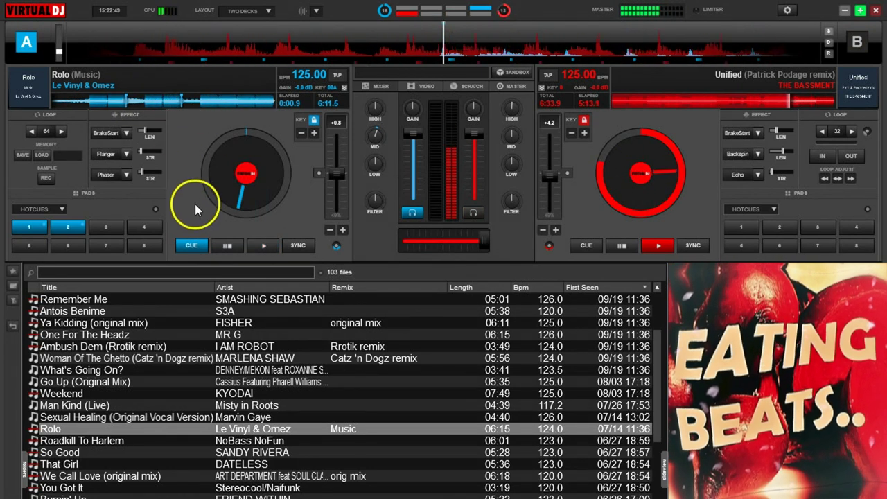
{"action": "left_click", "coordinate": [69, 229]}
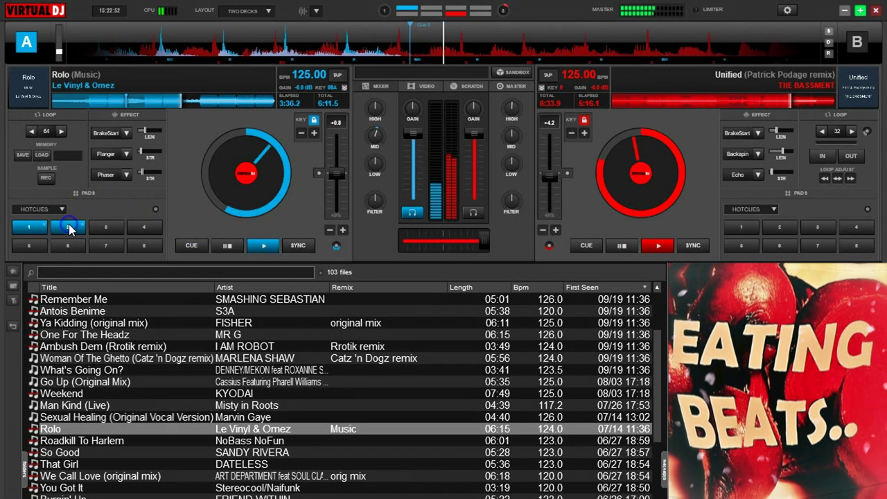
{"action": "left_click", "coordinate": [185, 246]}
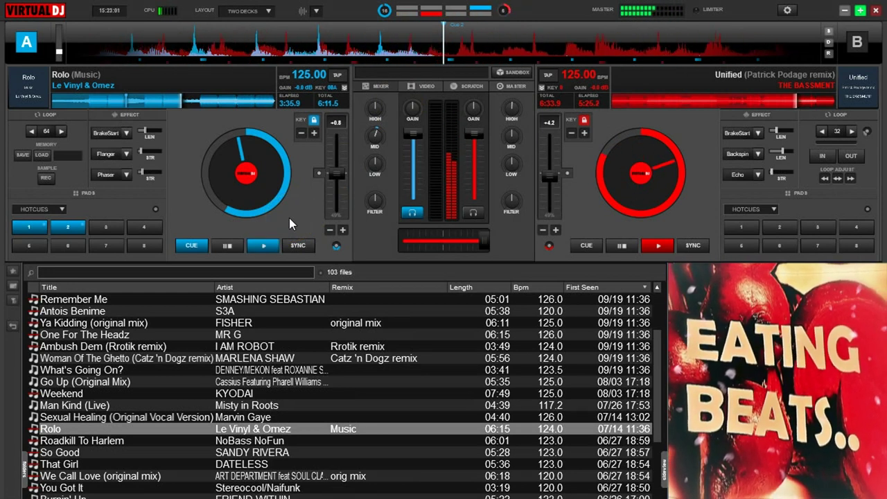
High-pass deck A slightly with its filter and replace its BrakeStart effect with an active Echo
{"action": "left_click", "coordinate": [471, 240]}
{"action": "left_click_drag", "start_coordinate": [375, 201], "coordinate": [375, 184]}
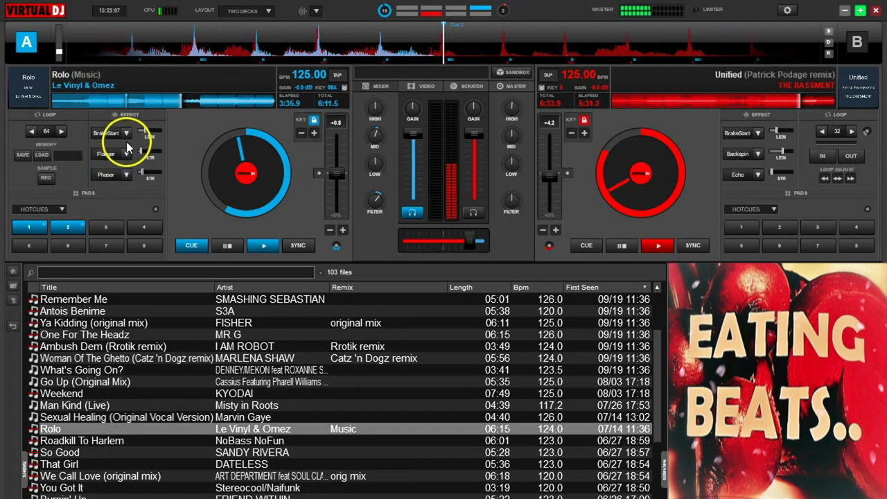
{"action": "left_click", "coordinate": [125, 133]}
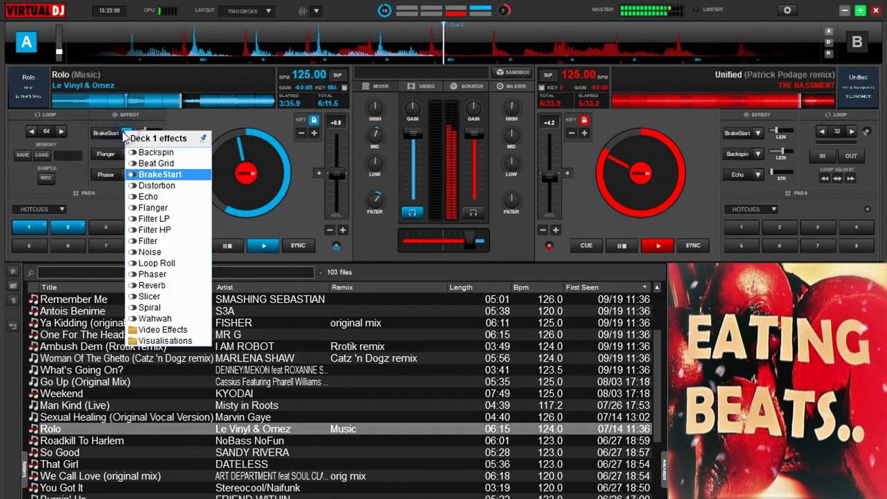
{"action": "left_click", "coordinate": [148, 196]}
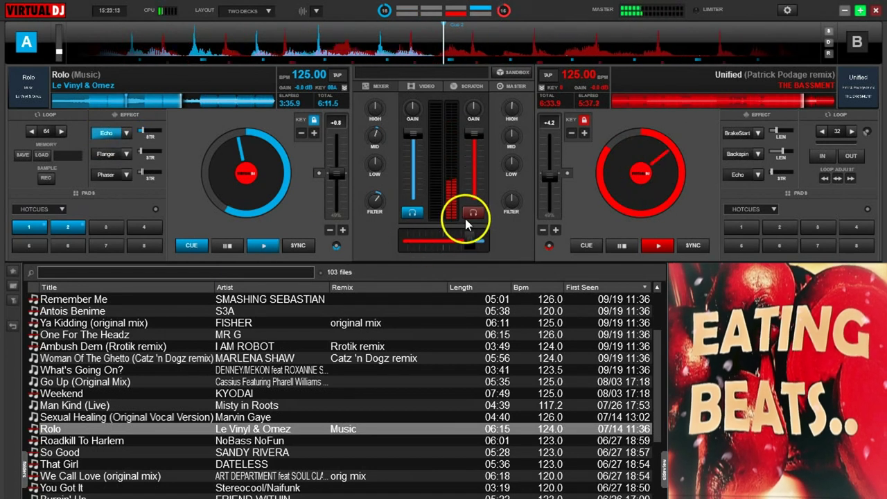
Start deck A from its second hot cue and ease the crossfader from full deck B slightly towards deck A
{"action": "left_click_drag", "start_coordinate": [477, 239], "coordinate": [487, 239]}
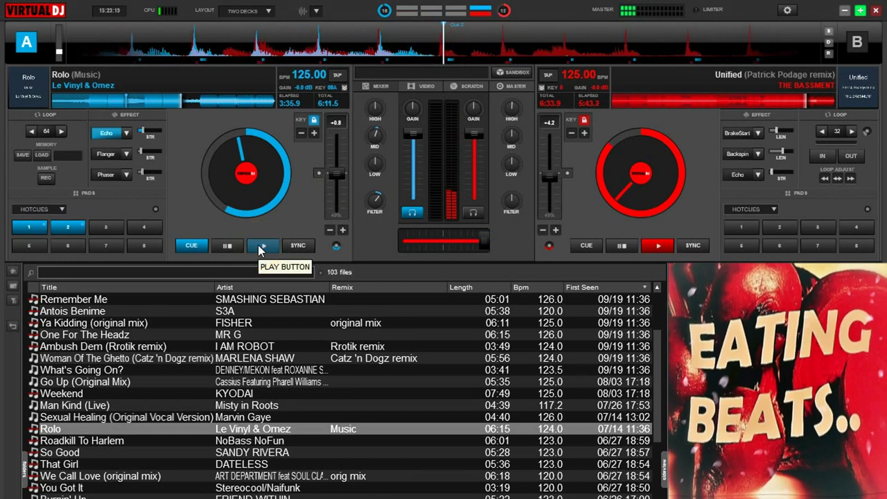
{"action": "left_click", "coordinate": [481, 249]}
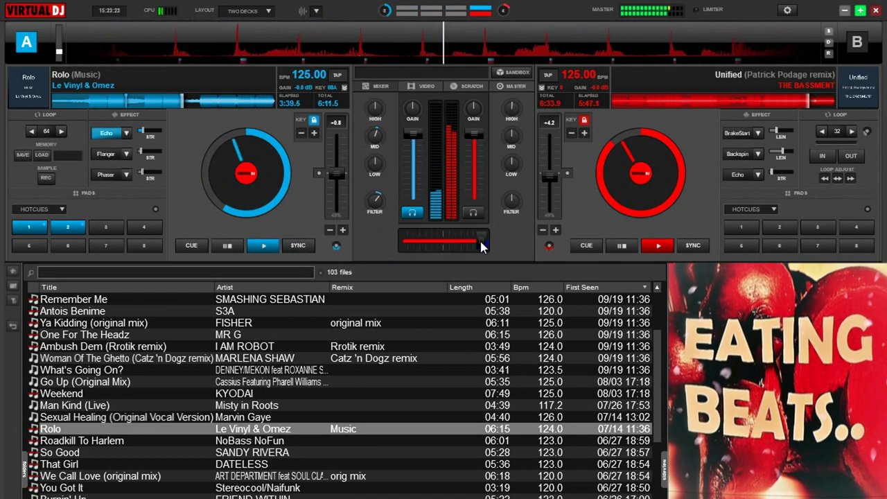
{"action": "left_click", "coordinate": [481, 243]}
{"action": "left_click_drag", "start_coordinate": [481, 242], "coordinate": [474, 245]}
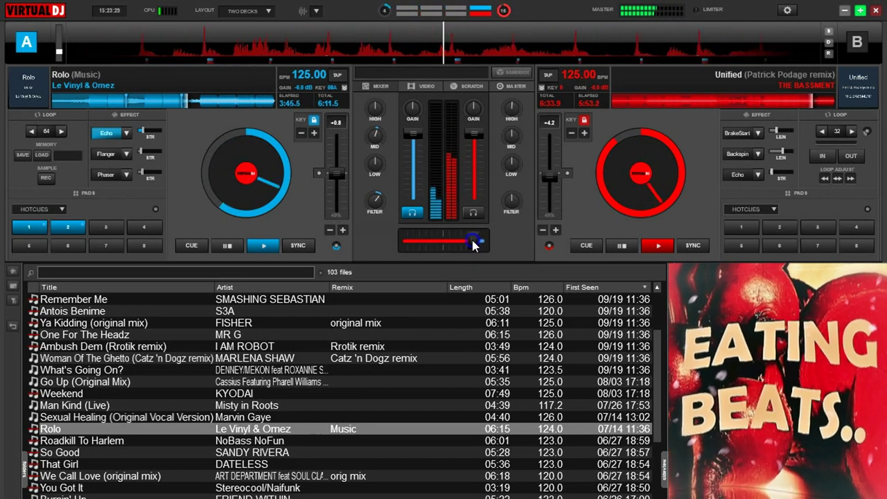
Set deck A's loop length to 32 beats and activate the loop
{"action": "left_click", "coordinate": [32, 132]}
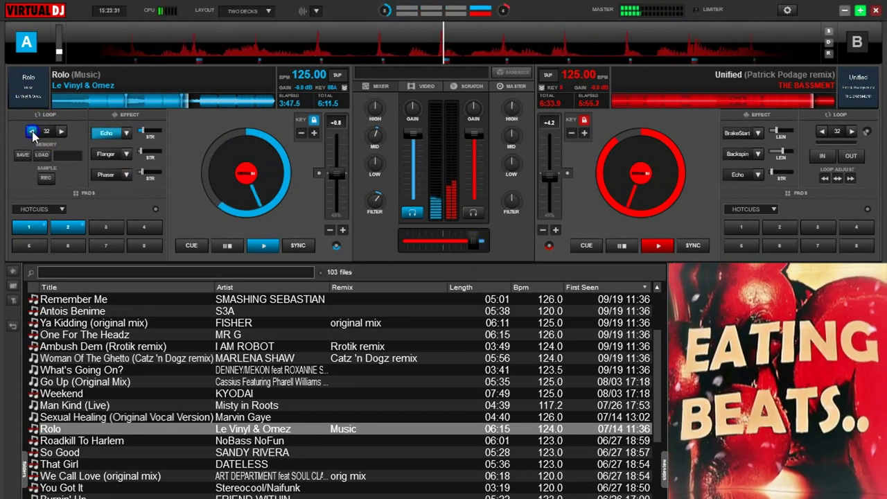
{"action": "left_click", "coordinate": [46, 133]}
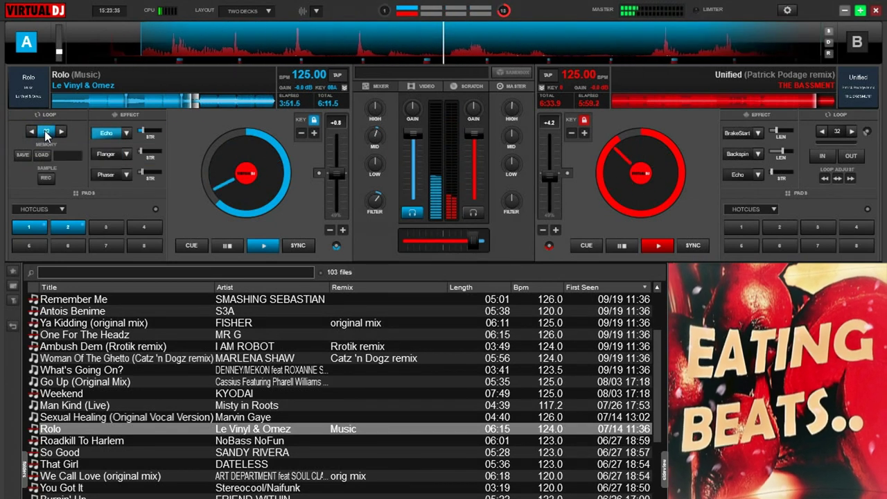
Centre the crossfader and swap the filtering, returning deck A's filter to neutral and high-passing deck B
{"action": "left_click_drag", "start_coordinate": [481, 237], "coordinate": [445, 238]}
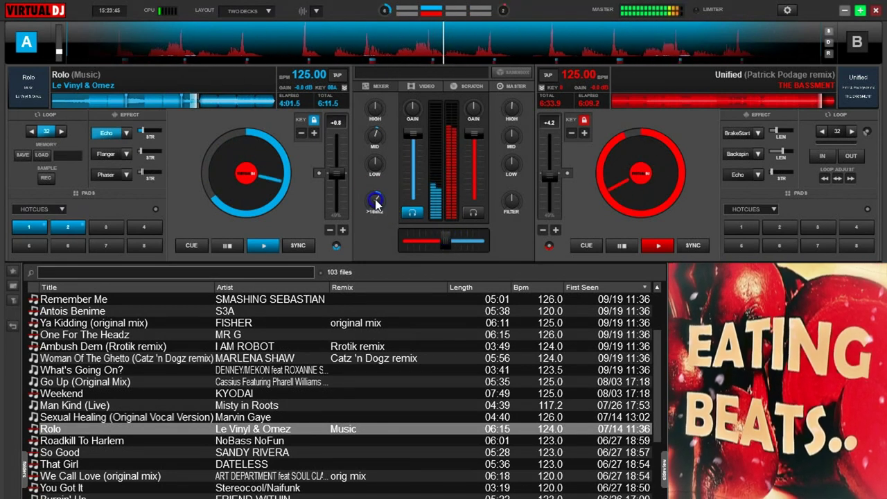
{"action": "left_click", "coordinate": [510, 201]}
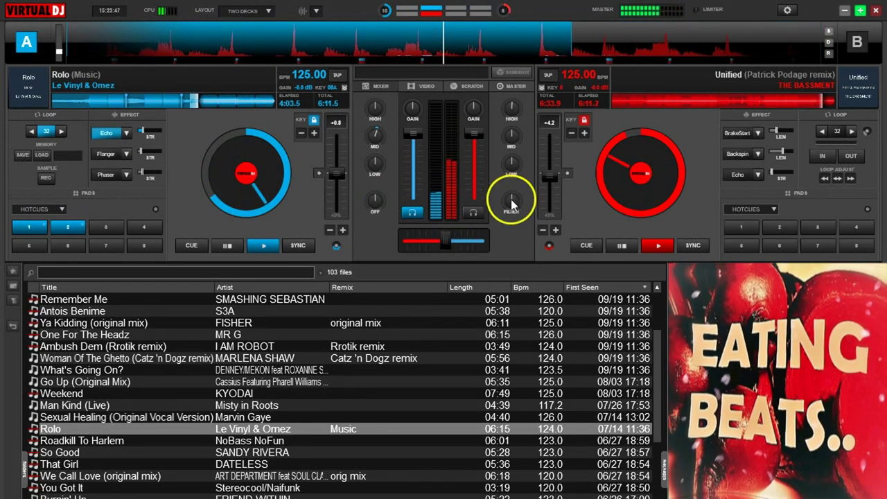
{"action": "left_click_drag", "start_coordinate": [509, 202], "coordinate": [509, 188]}
Raise deck A's Echo strength slightly, add a light Phaser, and nudge the crossfader just past centre towards deck A
{"action": "left_click_drag", "start_coordinate": [144, 130], "coordinate": [146, 129]}
{"action": "left_click", "coordinate": [106, 175]}
{"action": "left_click", "coordinate": [142, 171]}
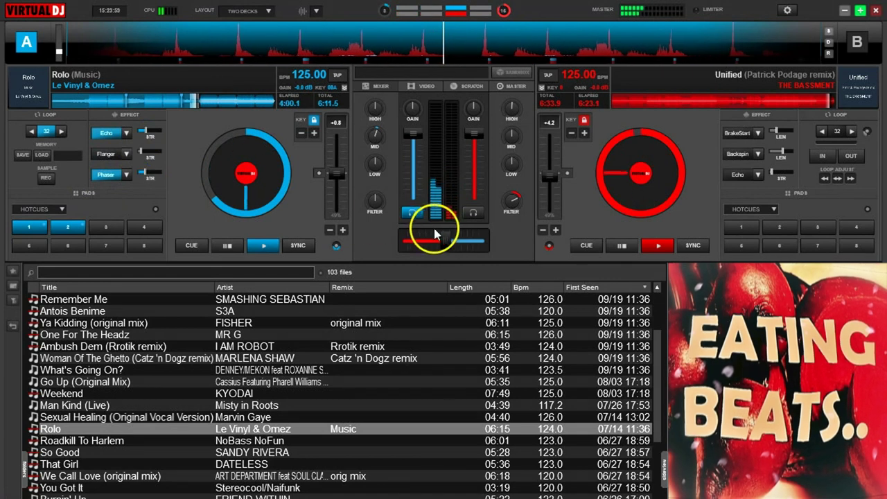
{"action": "left_click_drag", "start_coordinate": [446, 239], "coordinate": [440, 235]}
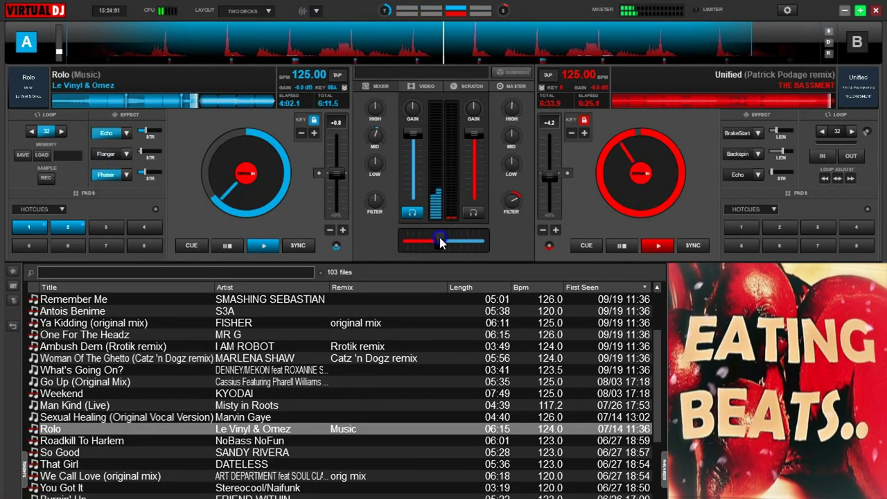
Replace deck A's Flanger effect with BrakeStart and activate it
{"action": "left_click", "coordinate": [125, 154]}
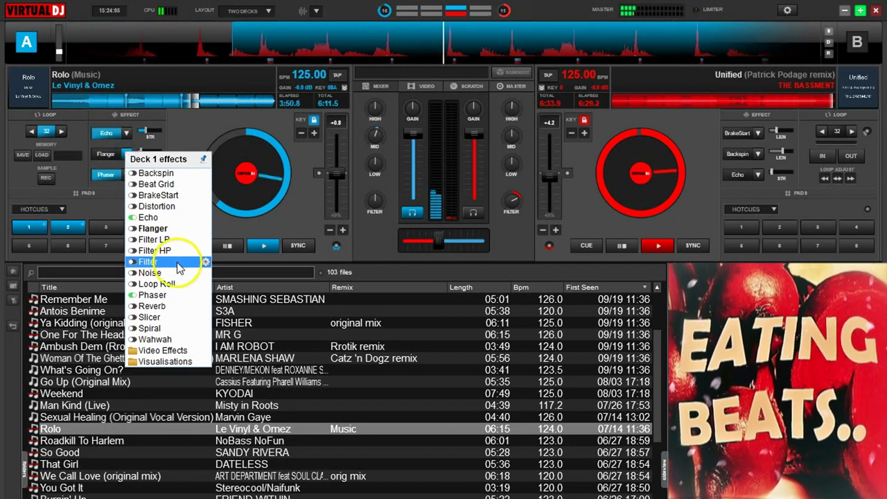
{"action": "left_click", "coordinate": [158, 194]}
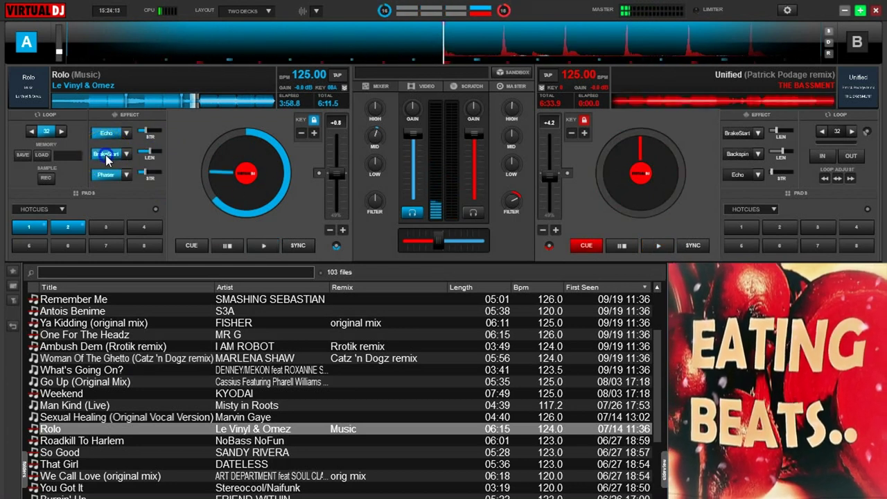
{"action": "left_click", "coordinate": [108, 154]}
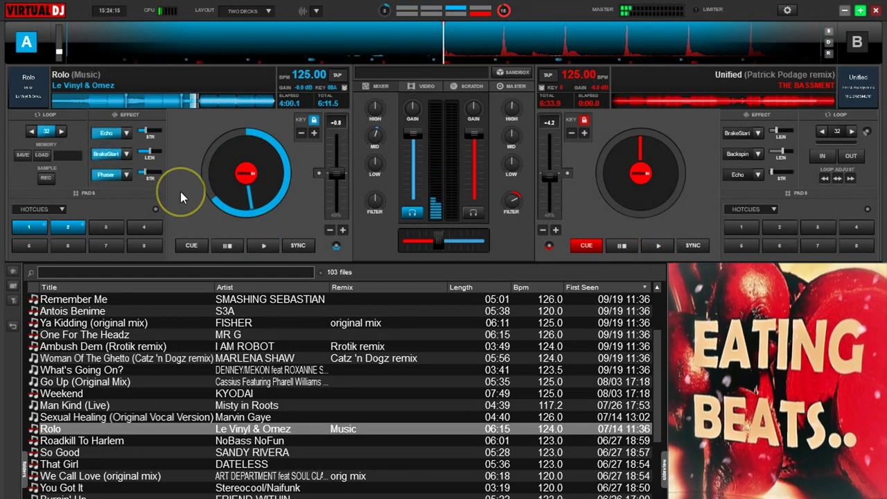